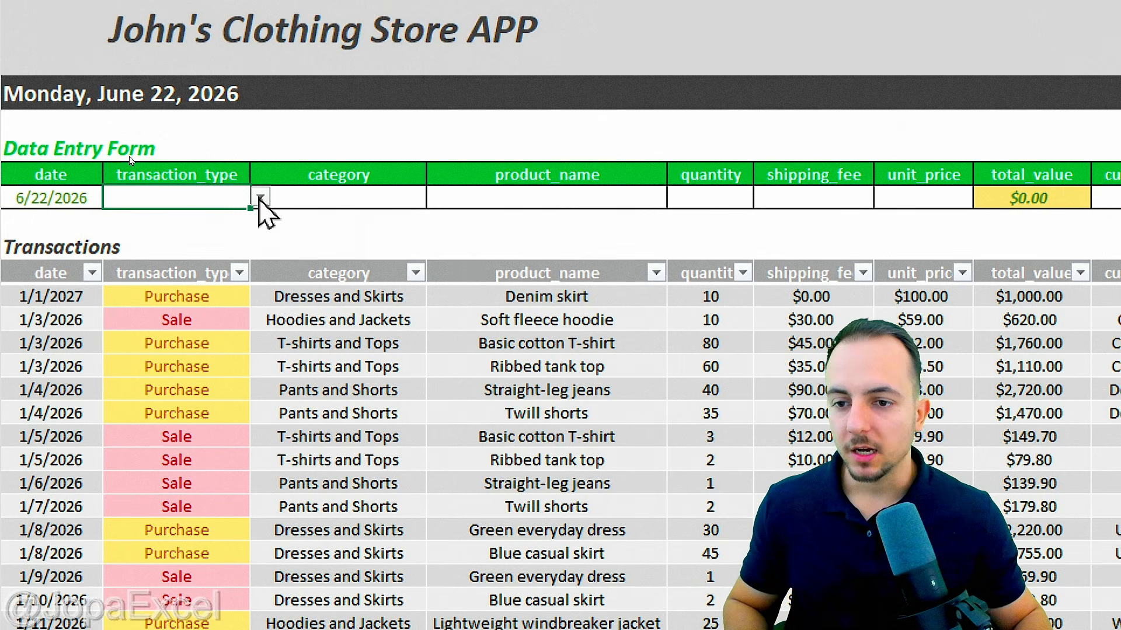
Step: Pick Sale as transaction type, Blue casual skirt as product, and Dresses and Skirts as category
click(261, 197)
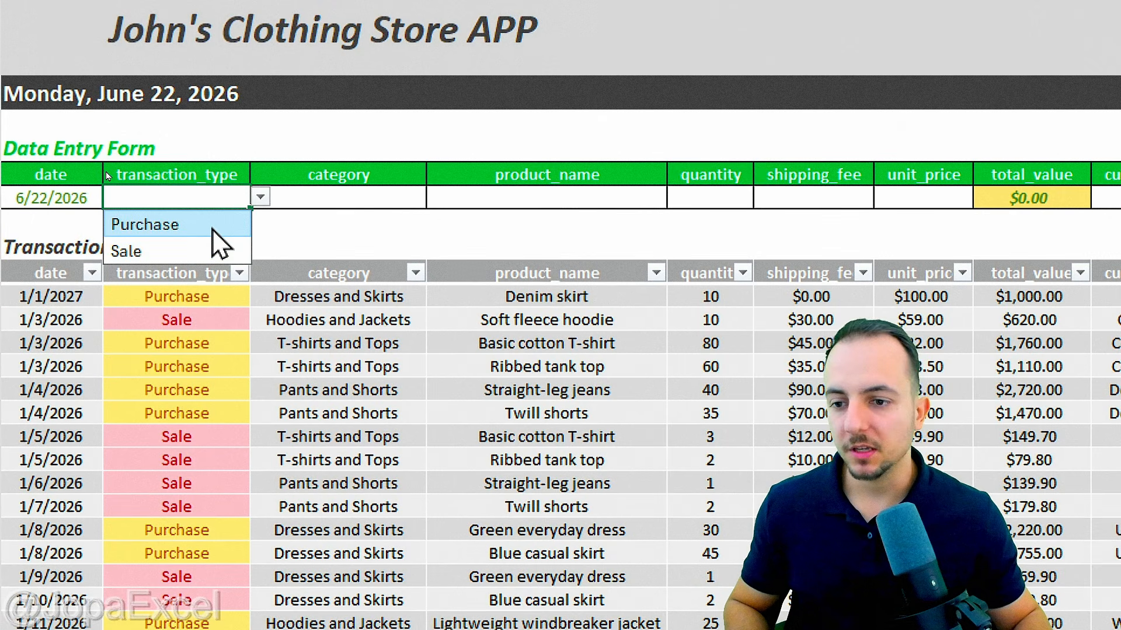
click(193, 226)
click(261, 197)
click(186, 252)
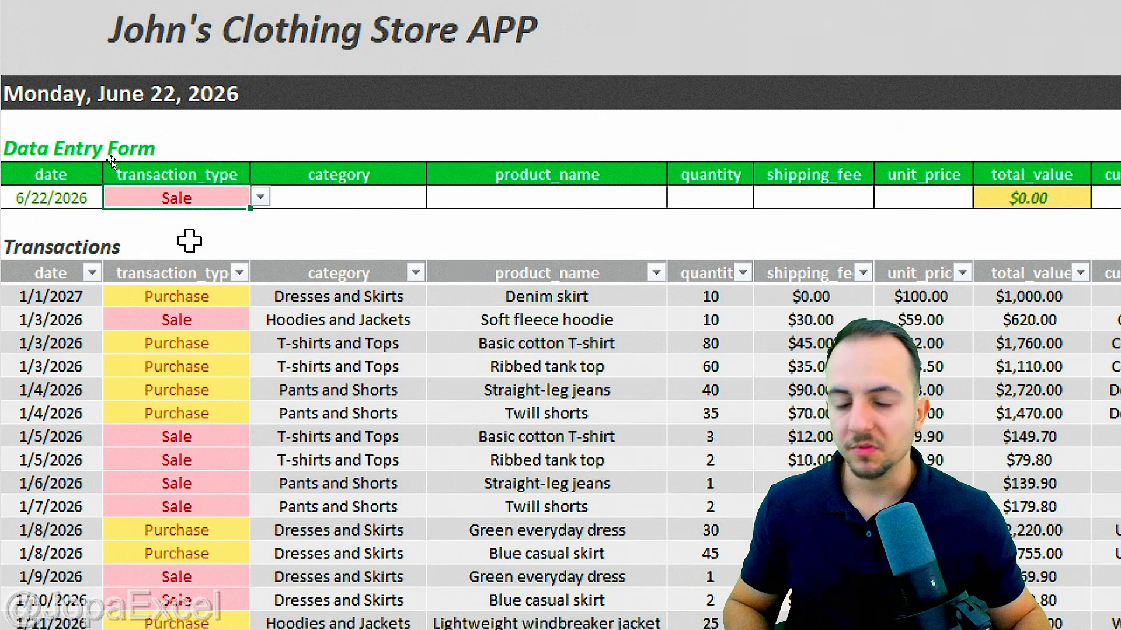
click(348, 197)
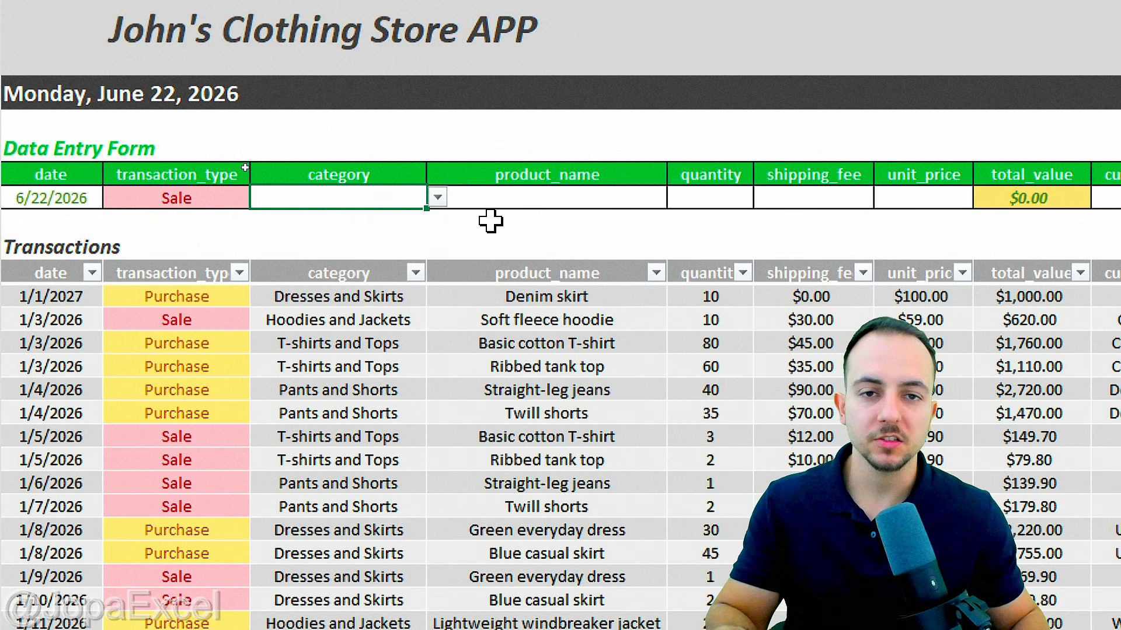
click(443, 203)
click(677, 197)
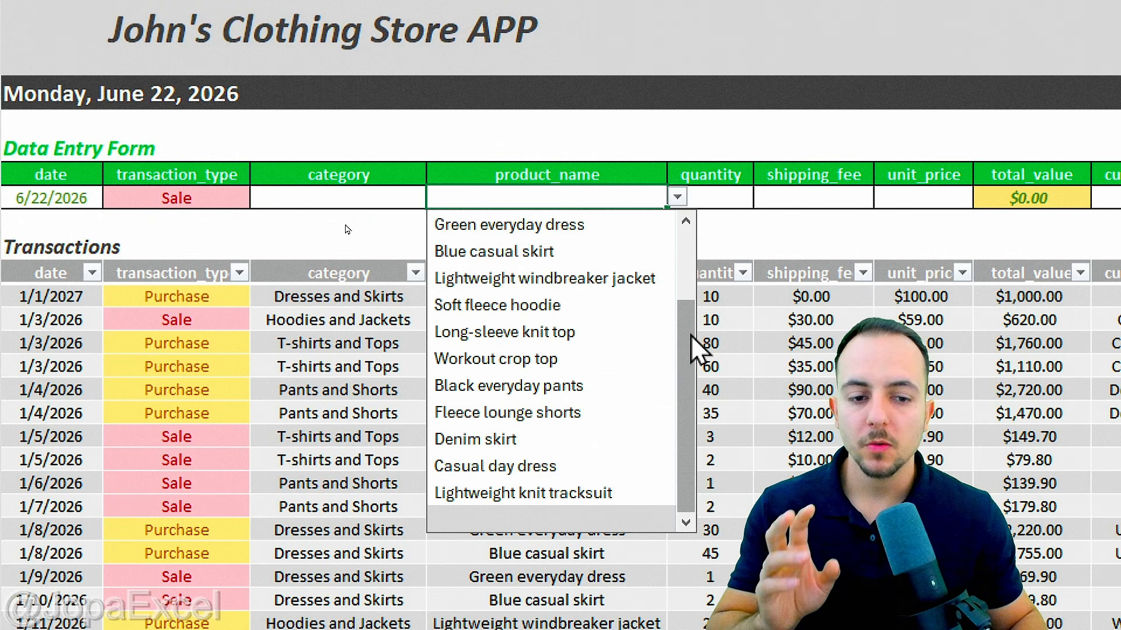
drag(691, 337, 687, 260)
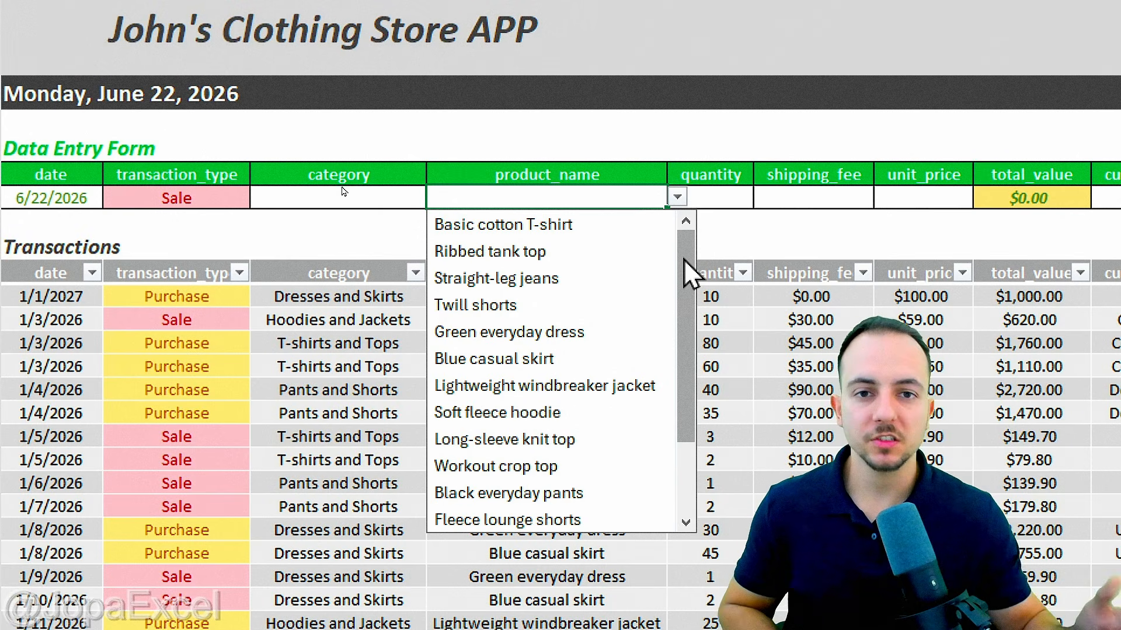
click(489, 360)
click(409, 199)
click(438, 199)
click(324, 278)
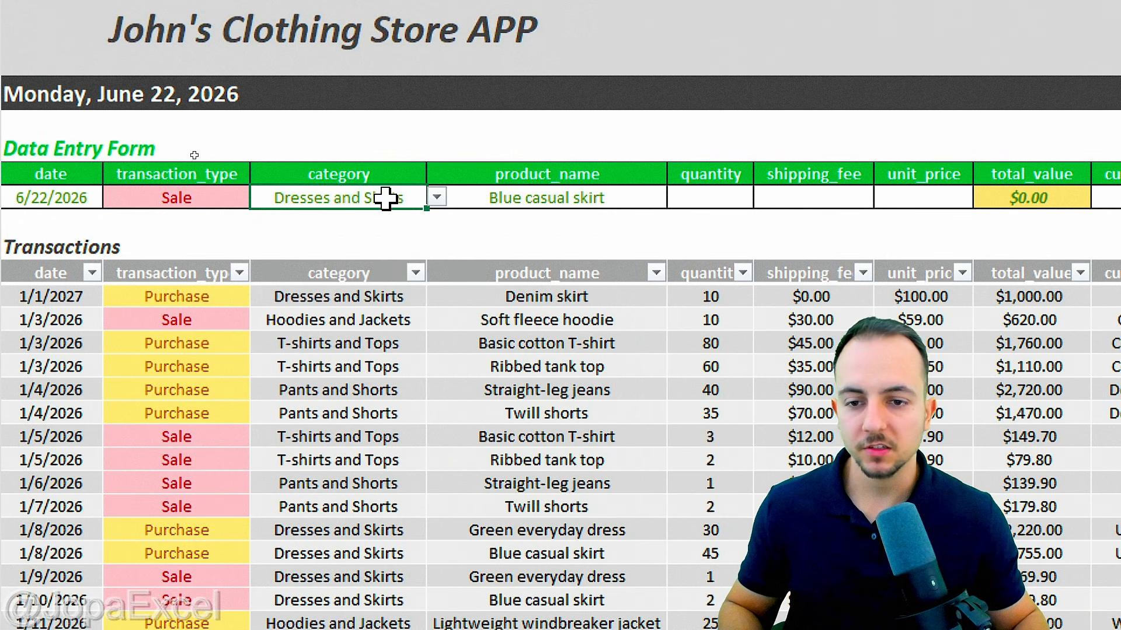
Step: Enter quantity 10, shipping $30.00 and unit price $19.00, giving a $220.00 total
click(715, 198)
text(10)
key(Tab)
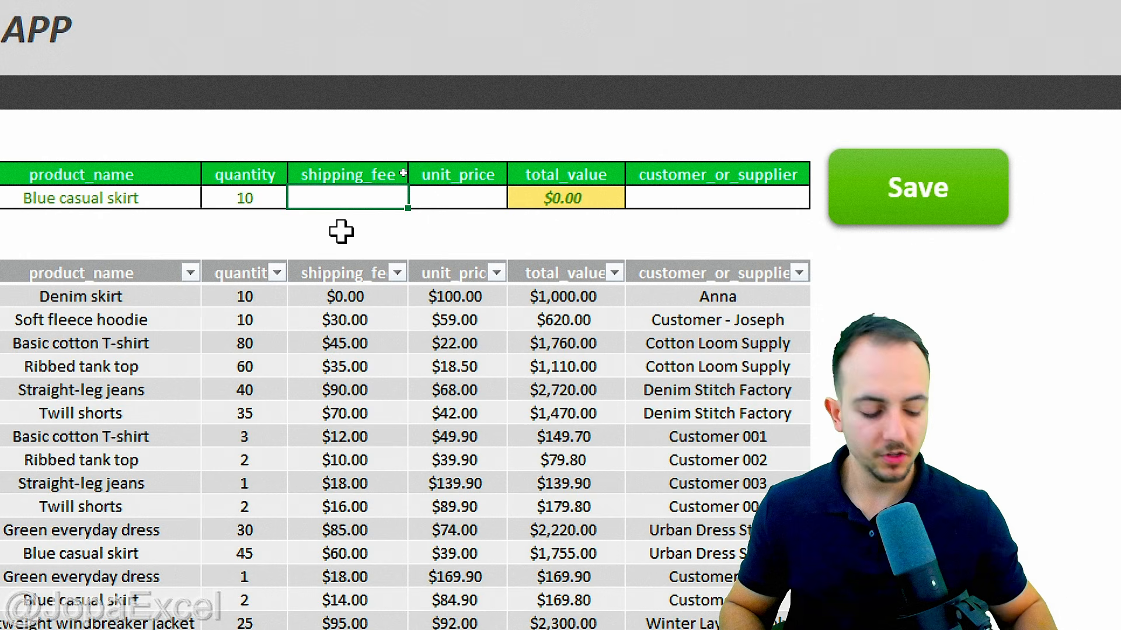
text(30)
key(Tab)
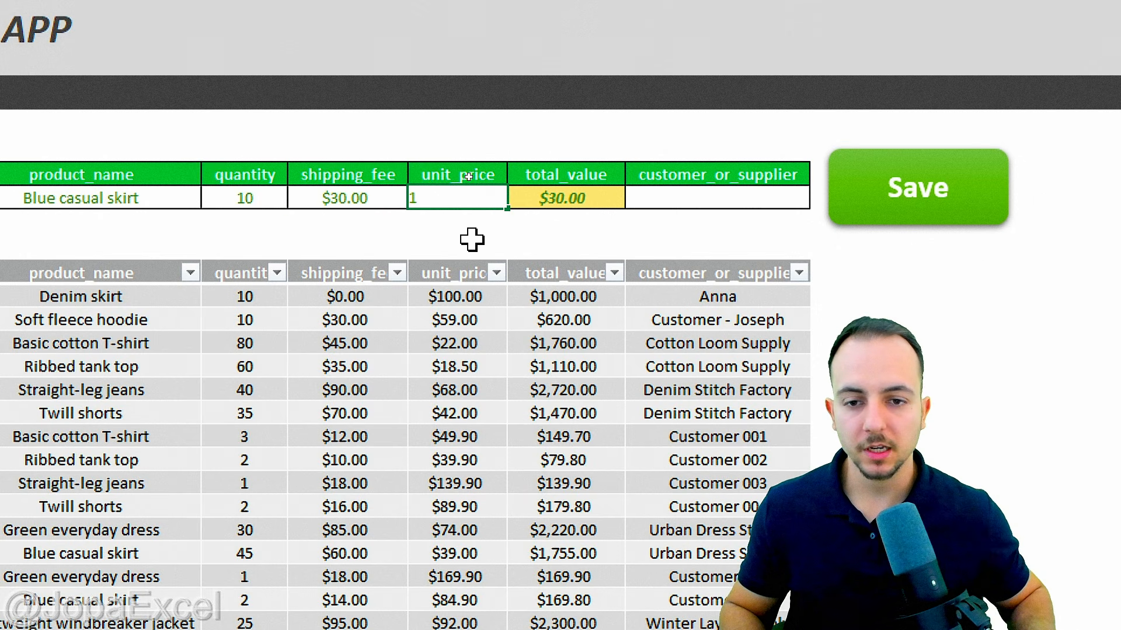
text(19)
key(Return)
key(ctrl+2)
mouse_move(564, 139)
mouse_down()
mouse_move(525, 234)
mouse_move(620, 148)
mouse_move(715, 96)
mouse_up()
key(Escape)
click(733, 199)
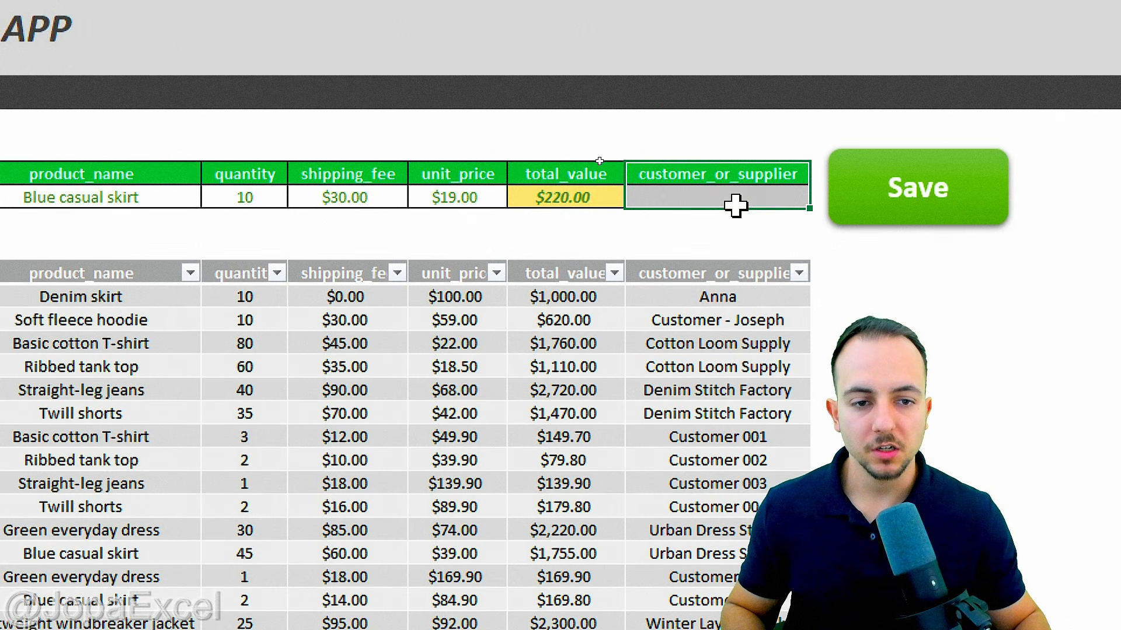
click(744, 170)
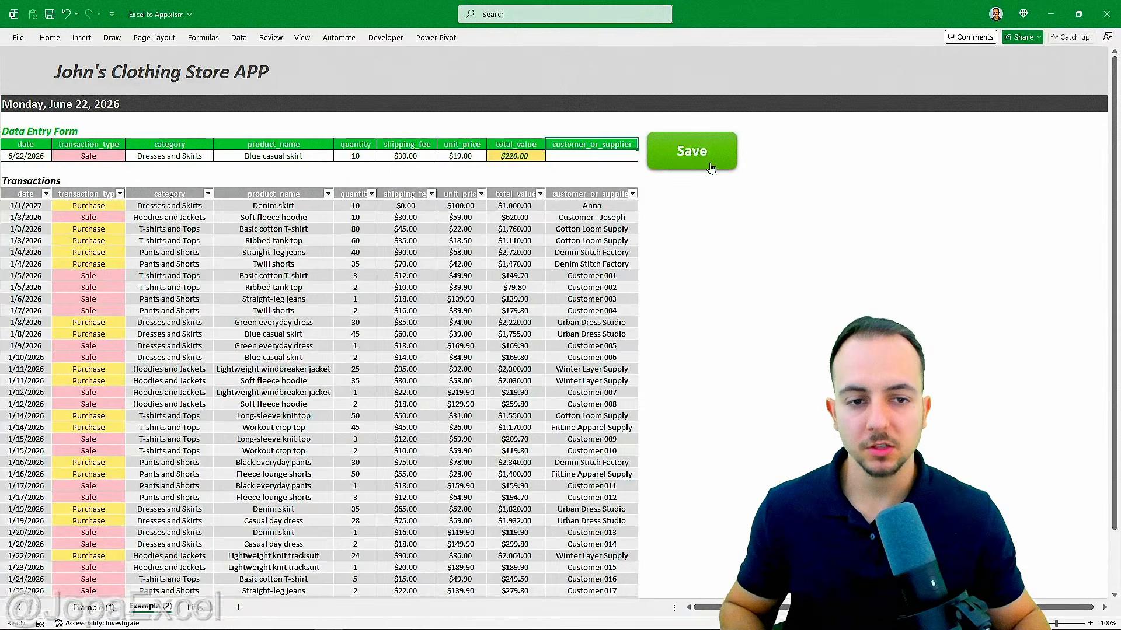
Step: Save the Sale record, check it heads the Transactions table, then go to the Example (1) sheet
click(709, 167)
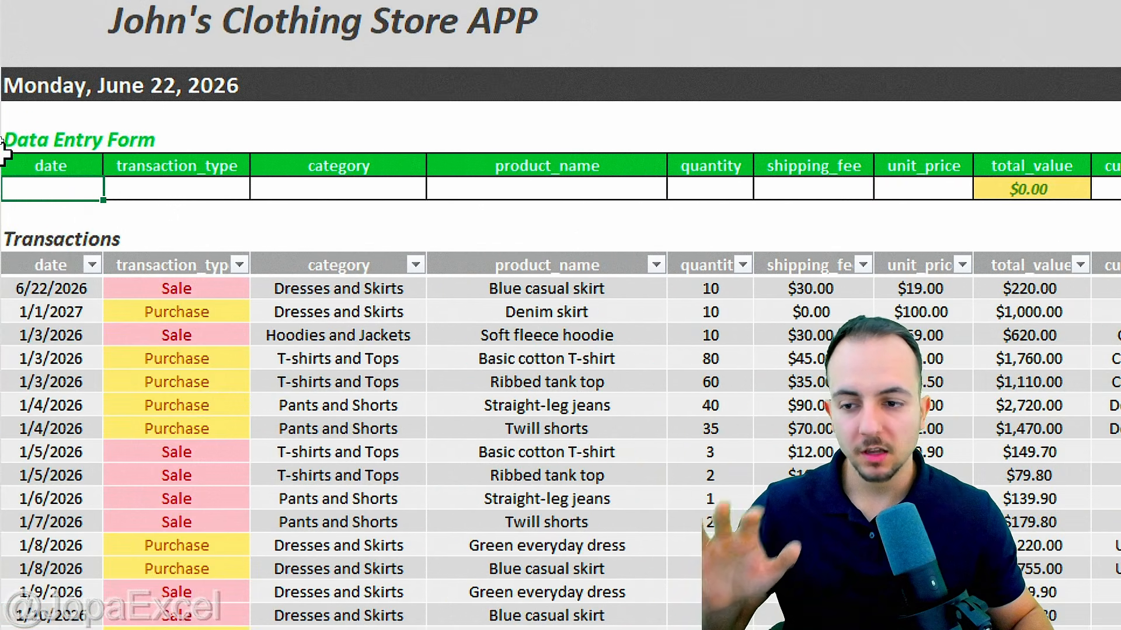
drag(53, 292, 986, 297)
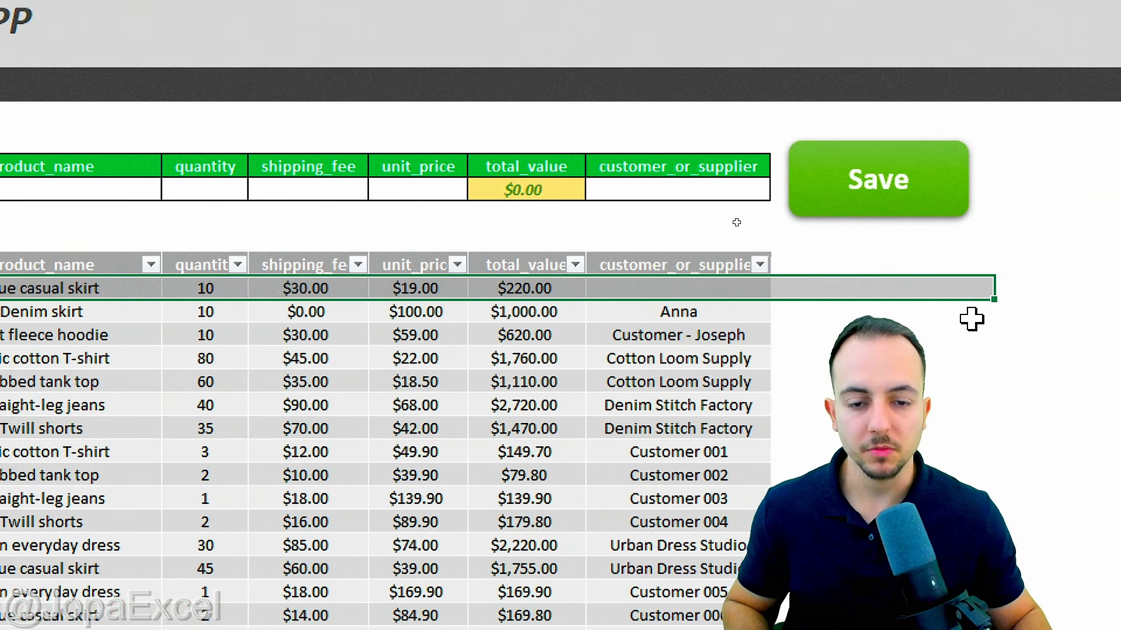
click(960, 331)
click(30, 194)
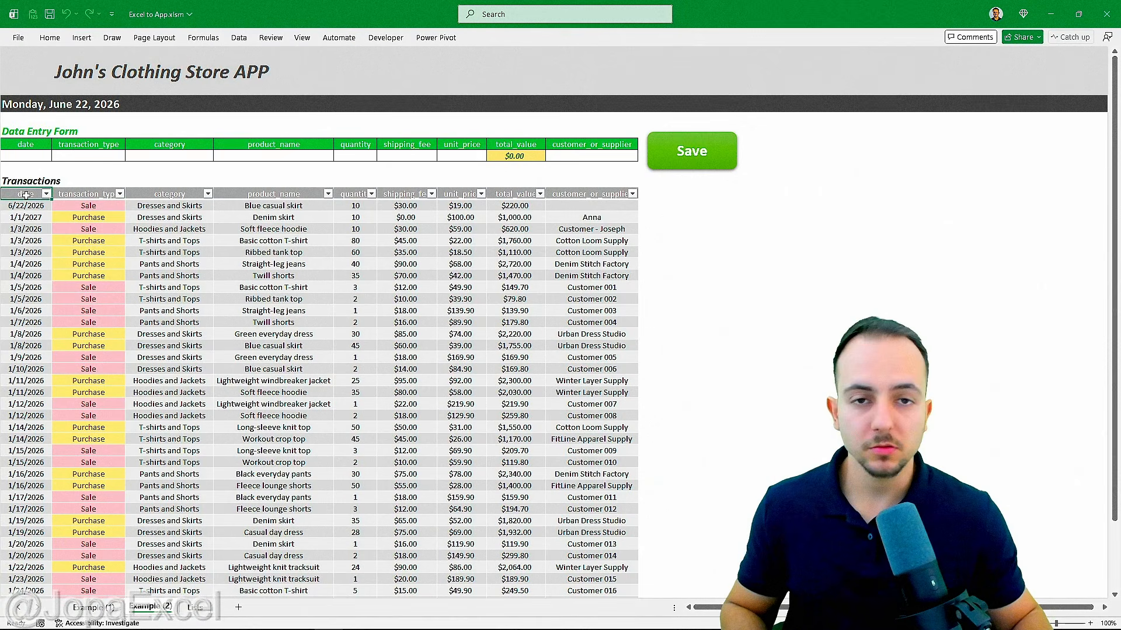
key(ctrl+Page_Up)
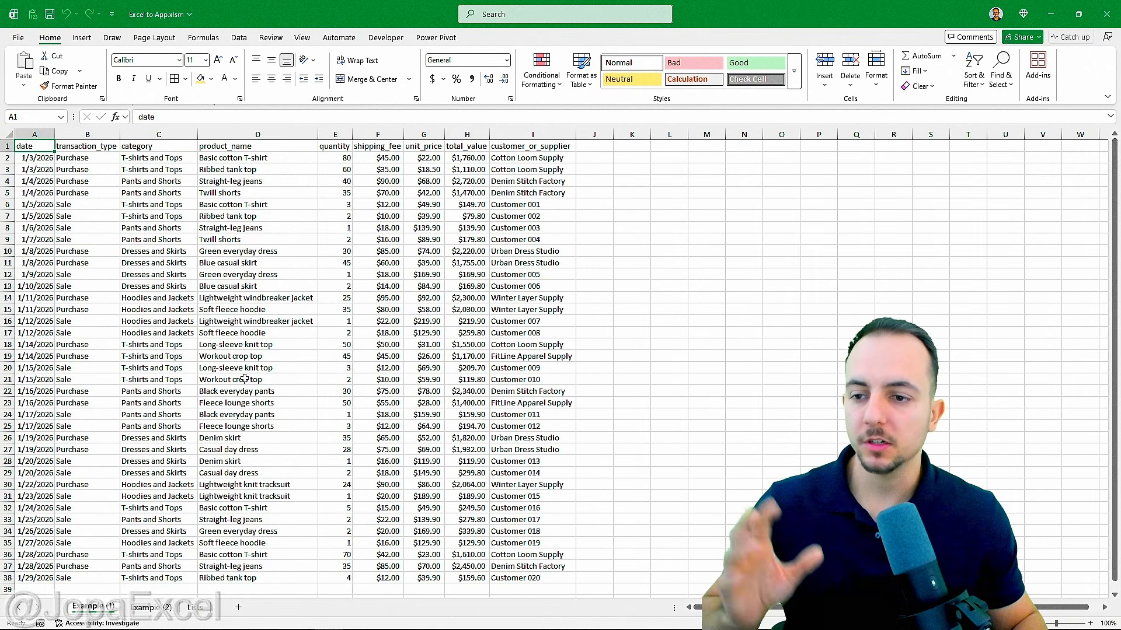
key(ctrl+Page_Down)
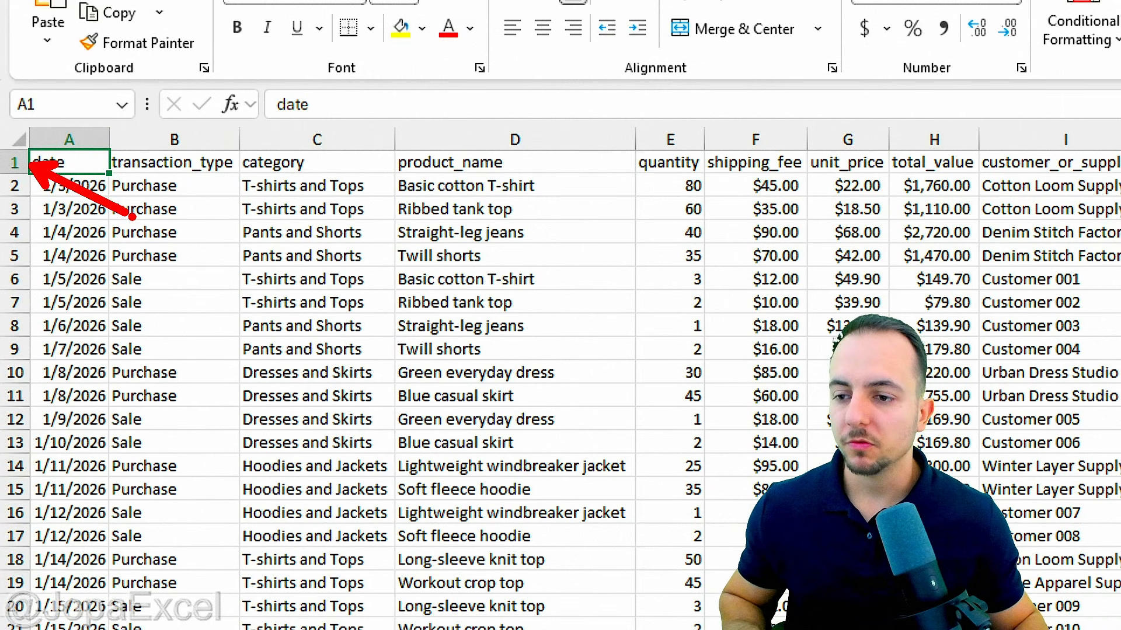
Step: Insert ten blank rows at rows 1–10, moving the data headers down to row 11
drag(13, 161, 15, 372)
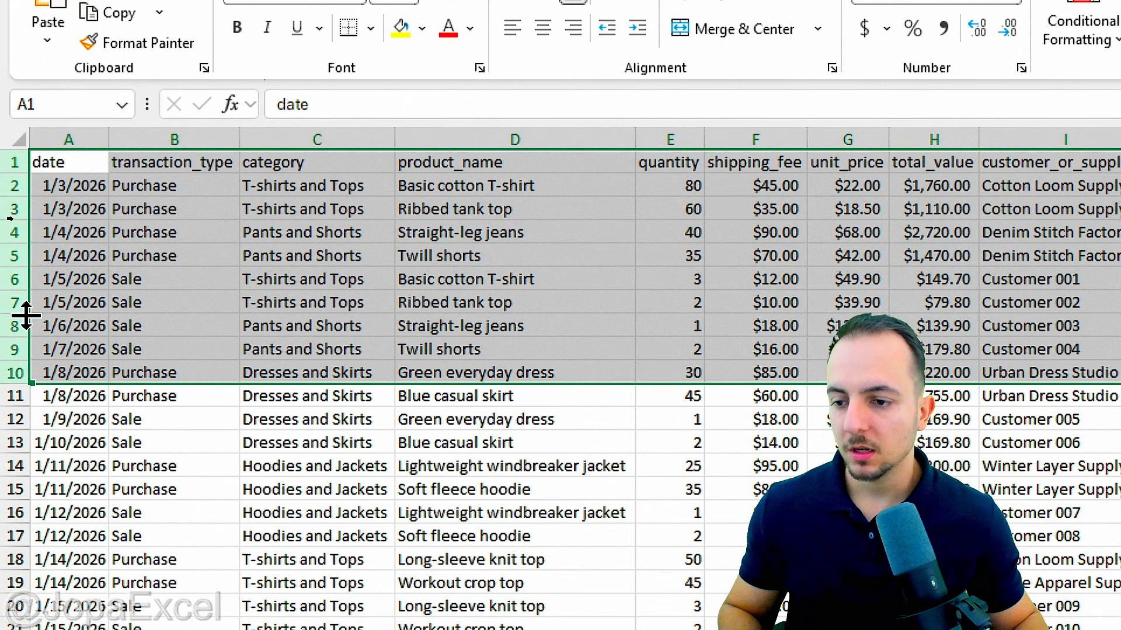
right_click(112, 245)
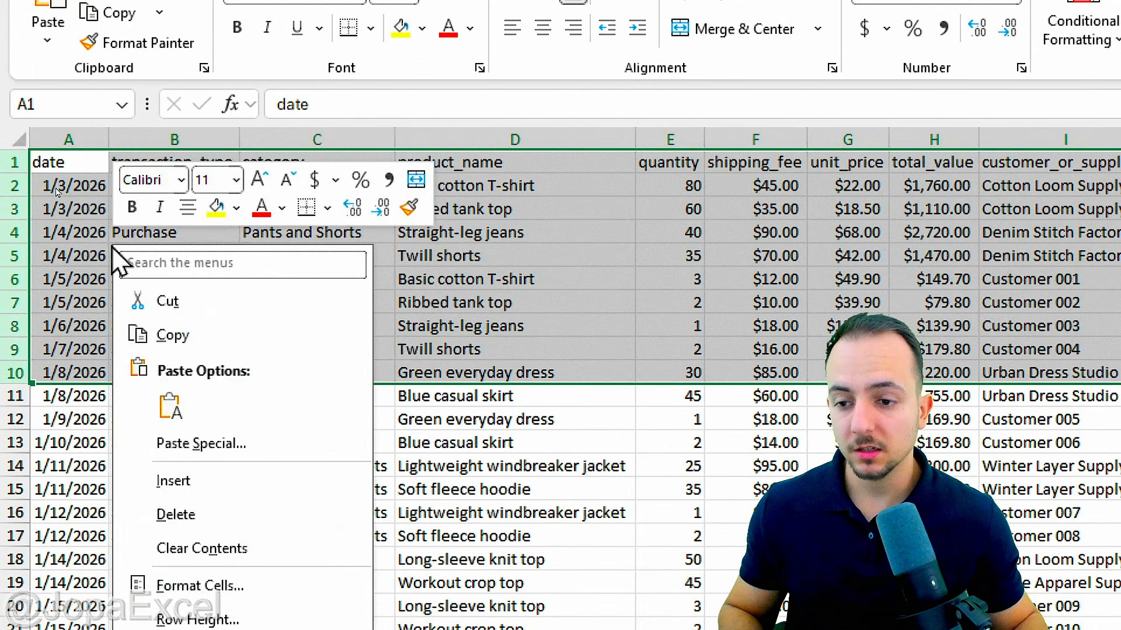
click(180, 484)
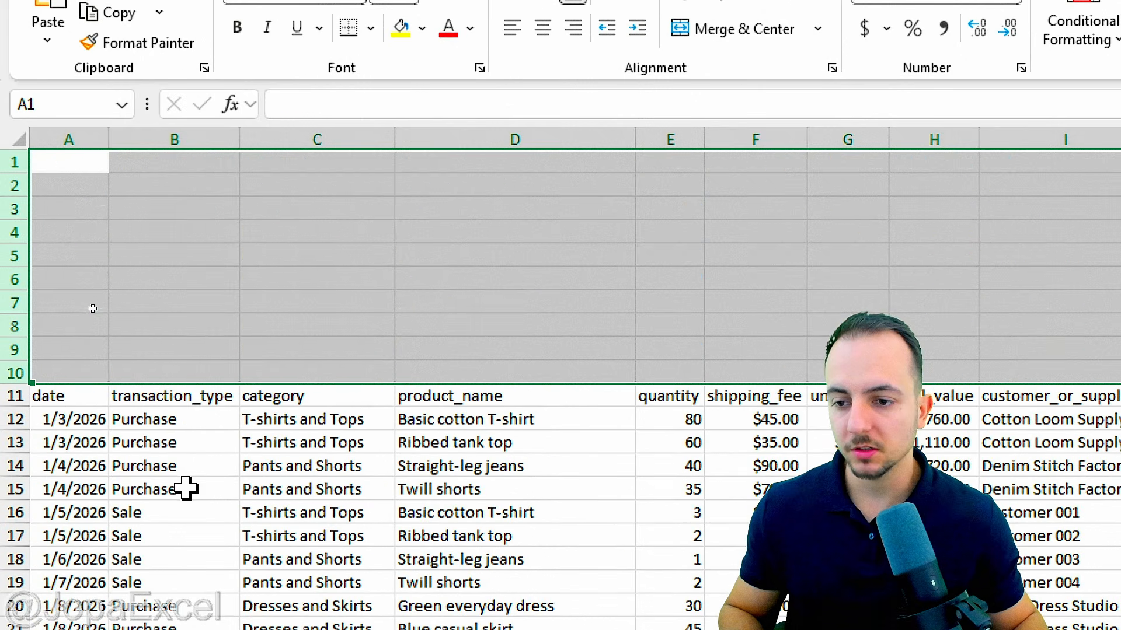
click(92, 160)
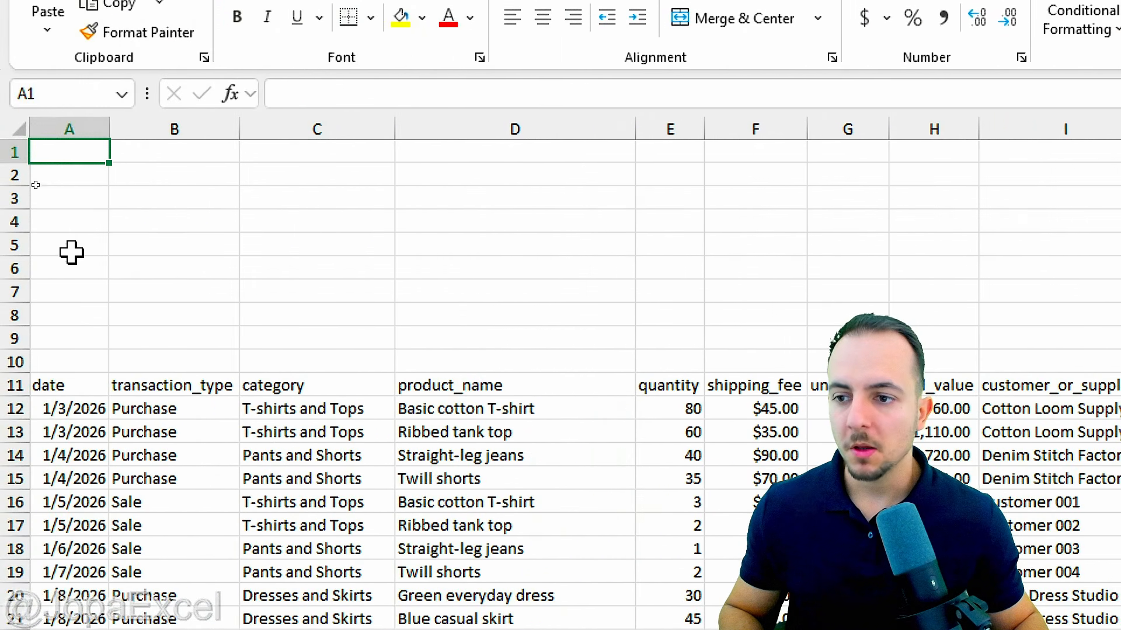
click(9, 153)
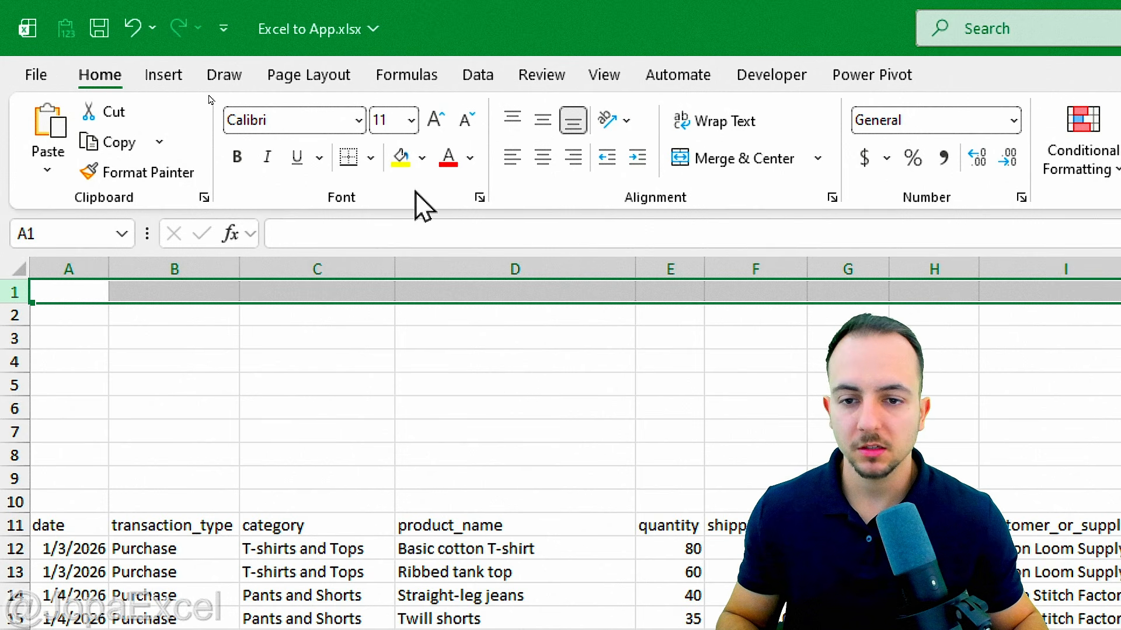
Step: Fill rows 1–3 with White, Background 1, Darker 15%
click(423, 160)
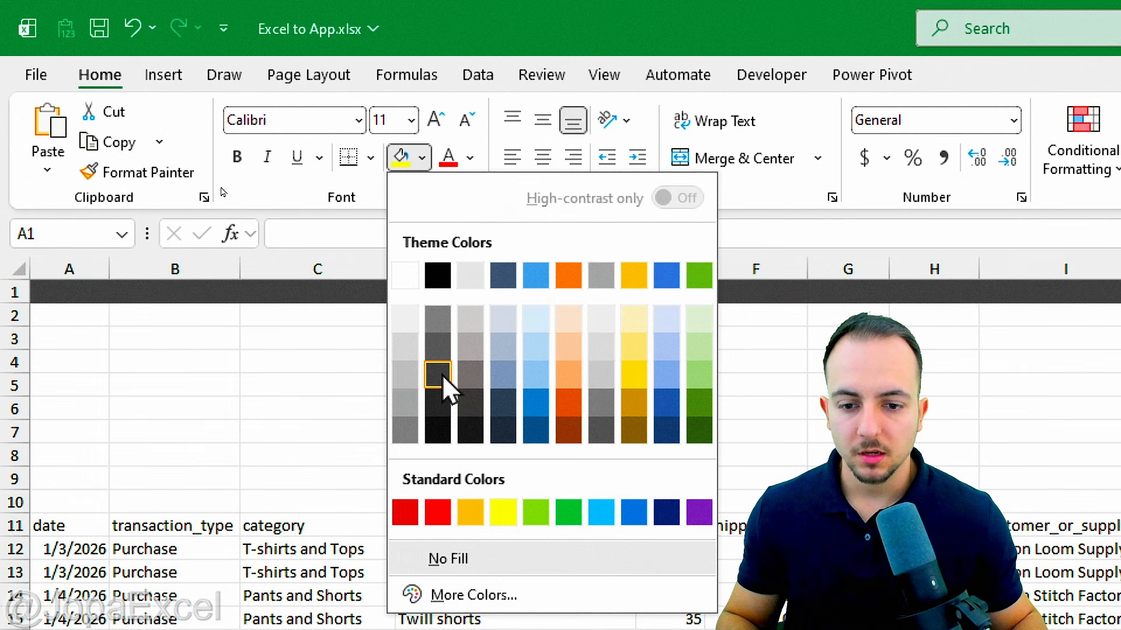
click(406, 349)
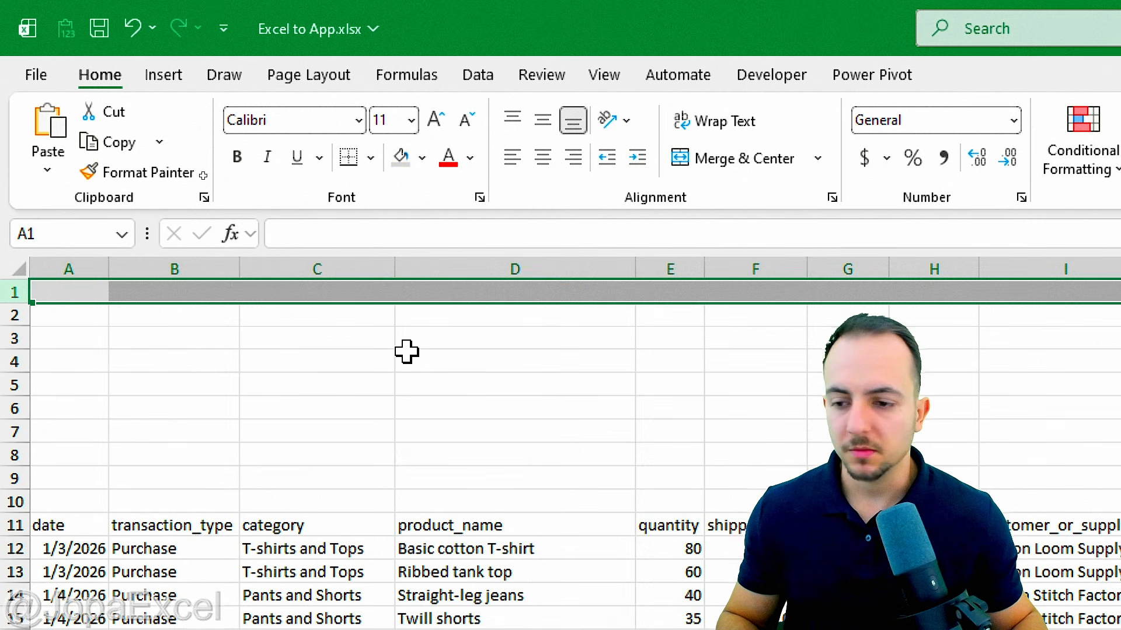
click(13, 315)
click(400, 156)
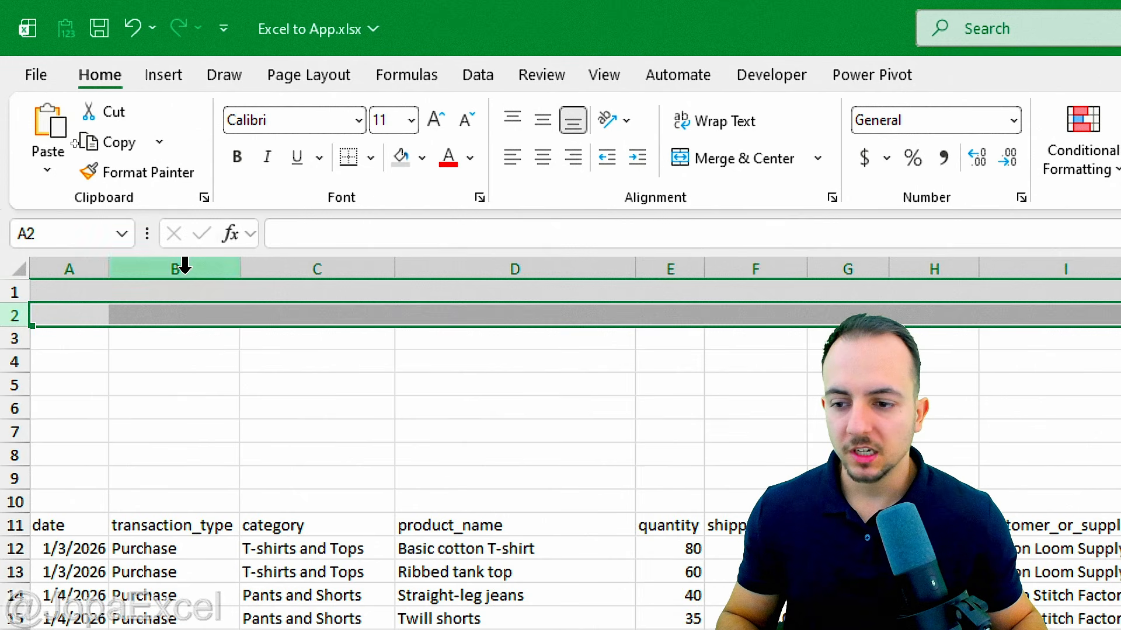
click(16, 339)
click(403, 157)
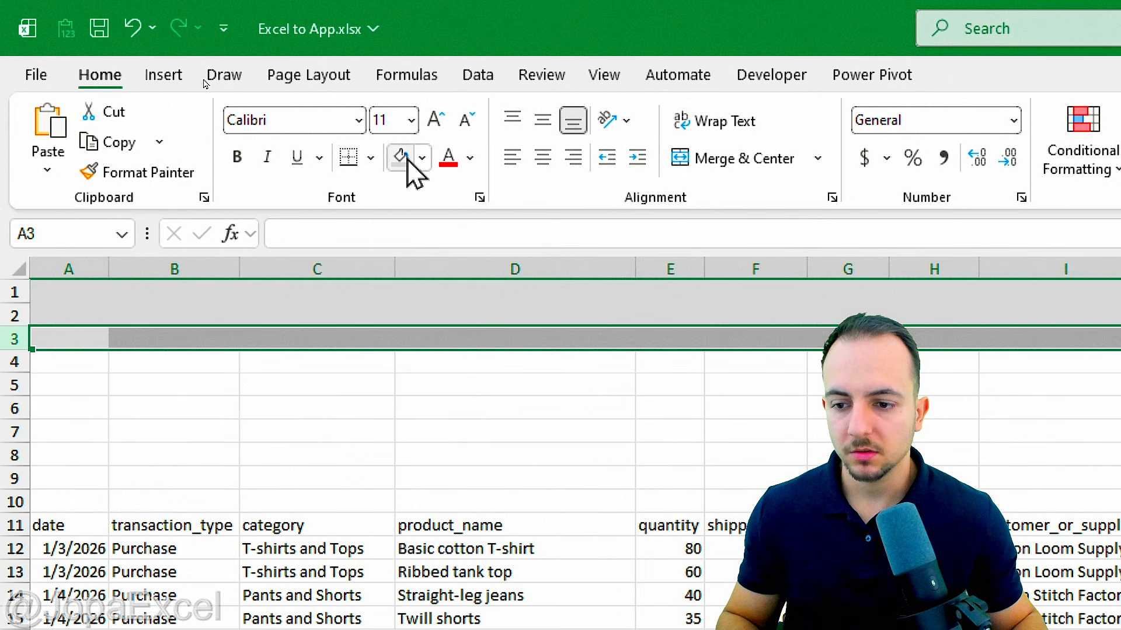
Step: Fill row 4 with Black, Text 1, Lighter 25%
click(12, 361)
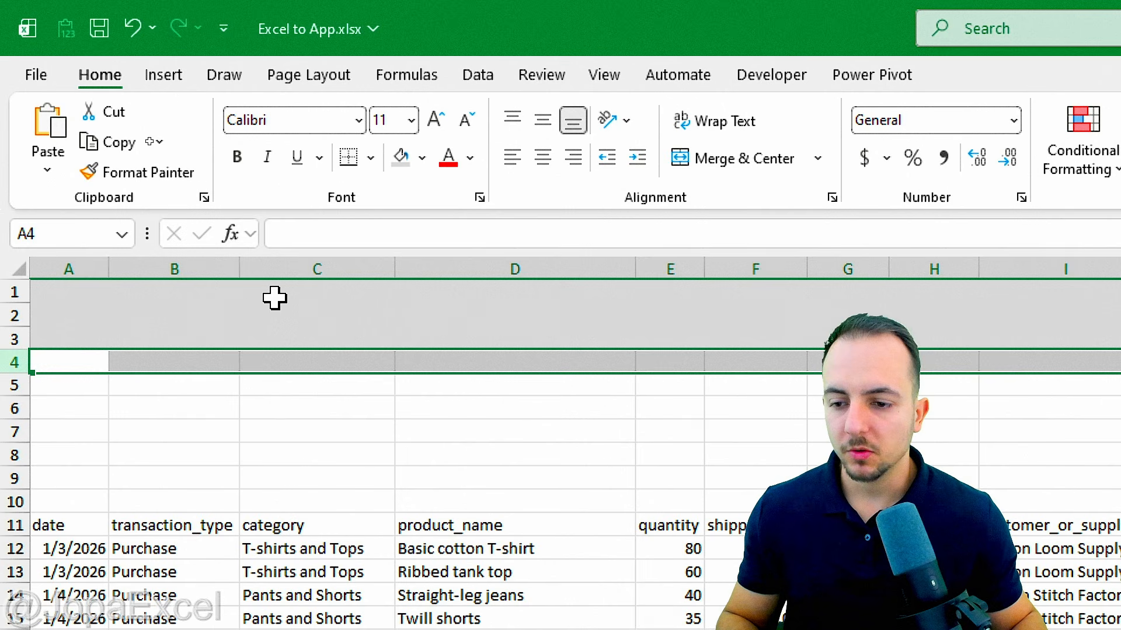
click(421, 158)
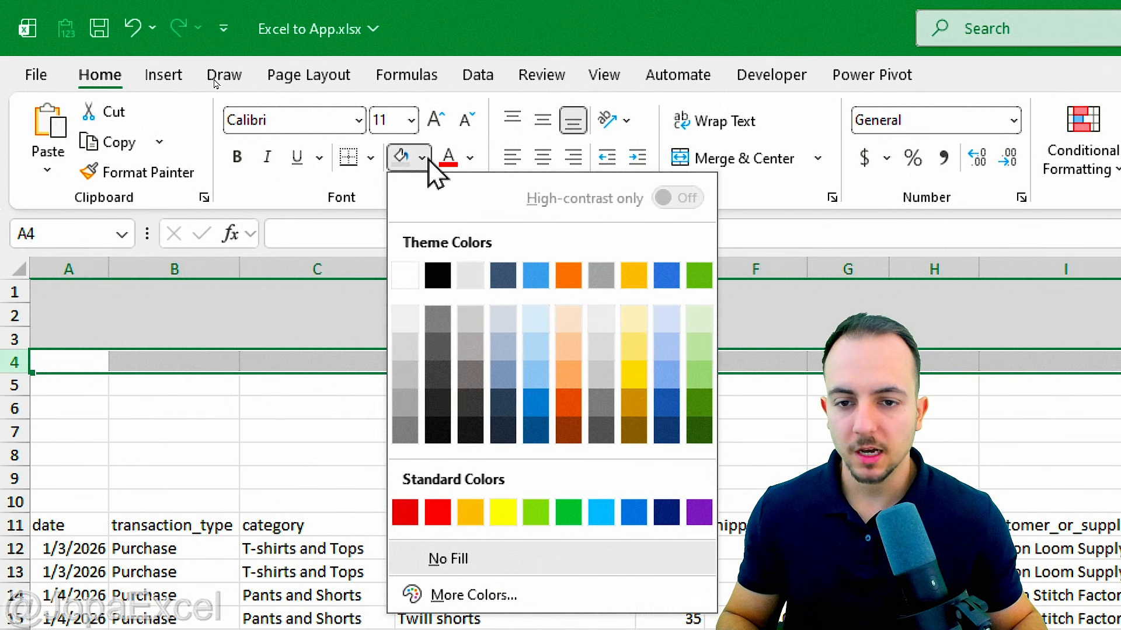
click(438, 374)
click(46, 293)
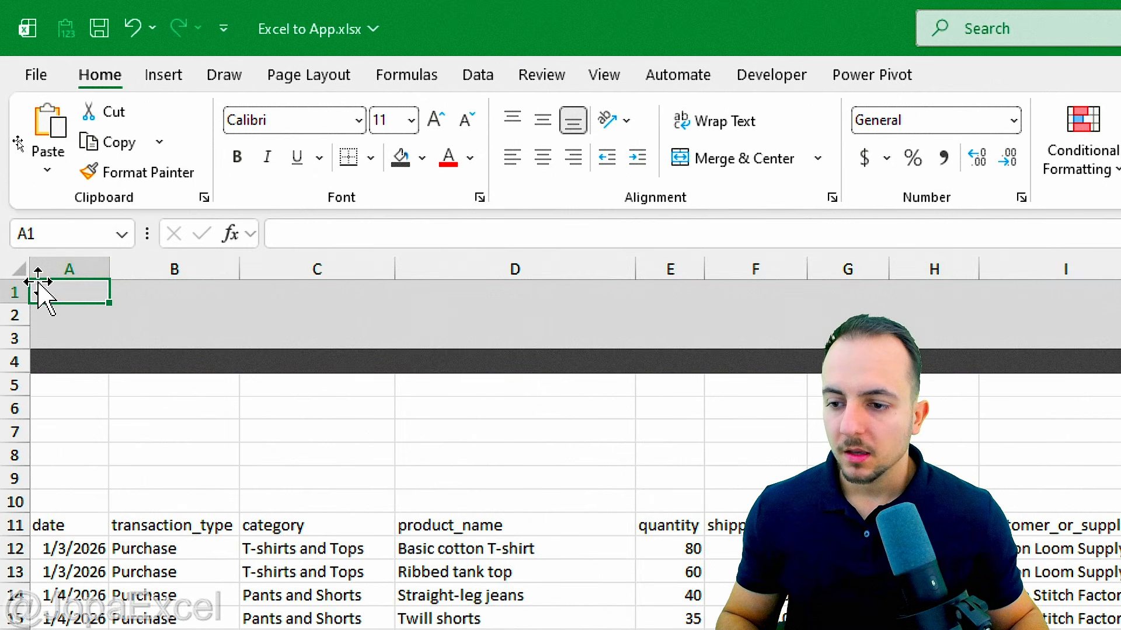
drag(14, 292, 13, 338)
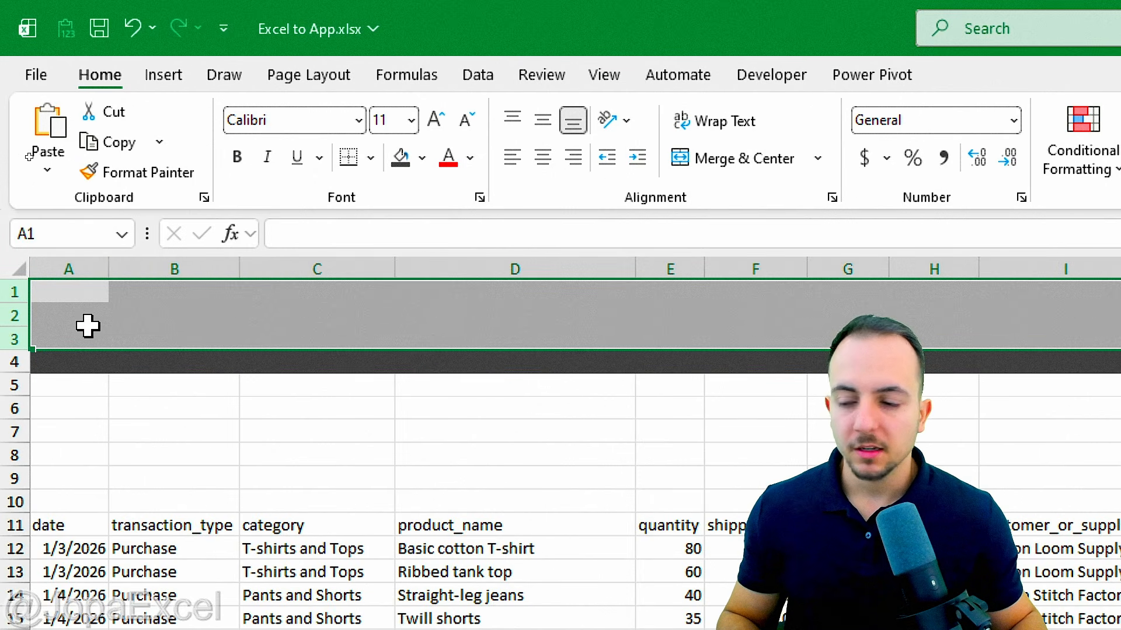
Step: Enter "John's Clothing Store APP" in B2, correcting the misspelled "Stoer"
click(138, 317)
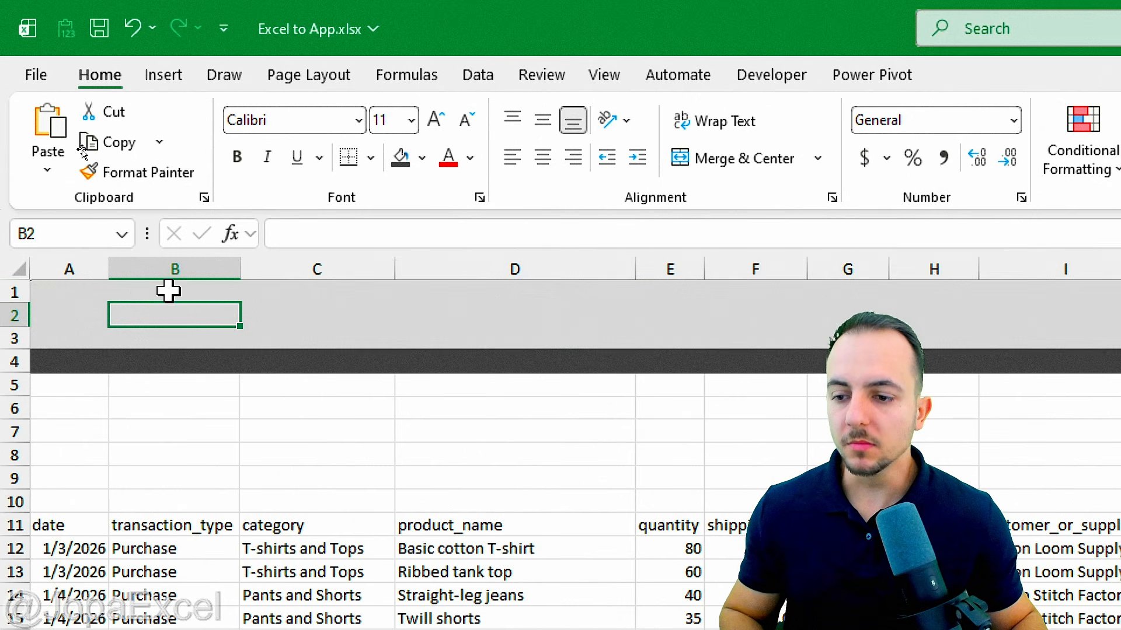
mouse_move(133, 290)
mouse_down()
mouse_move(252, 318)
mouse_move(142, 285)
mouse_up()
key(Escape)
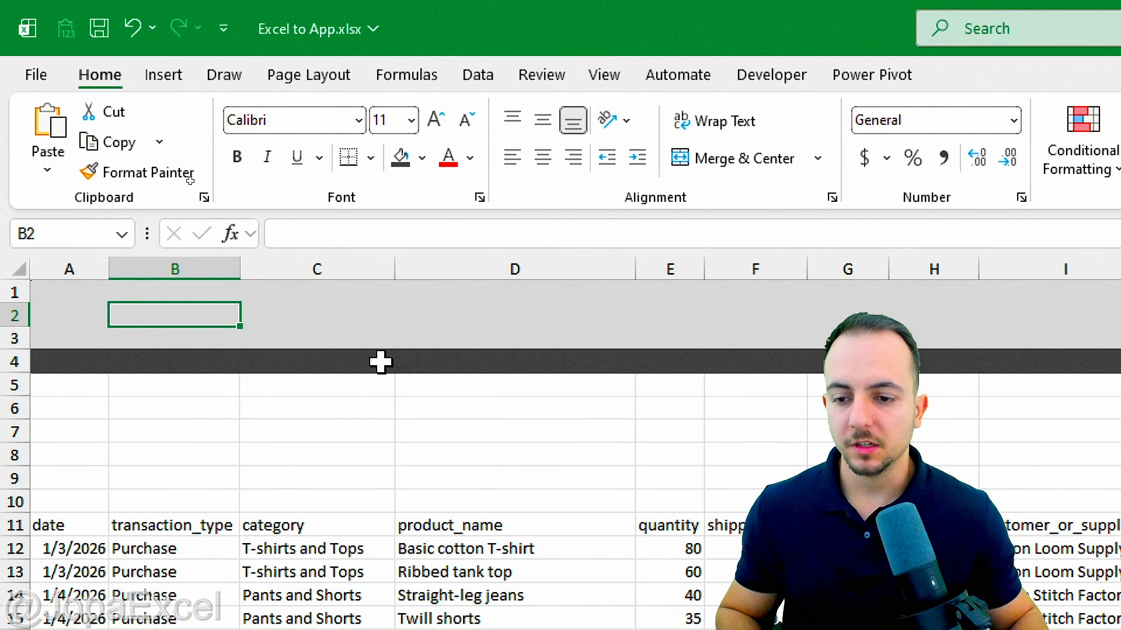
text(John)
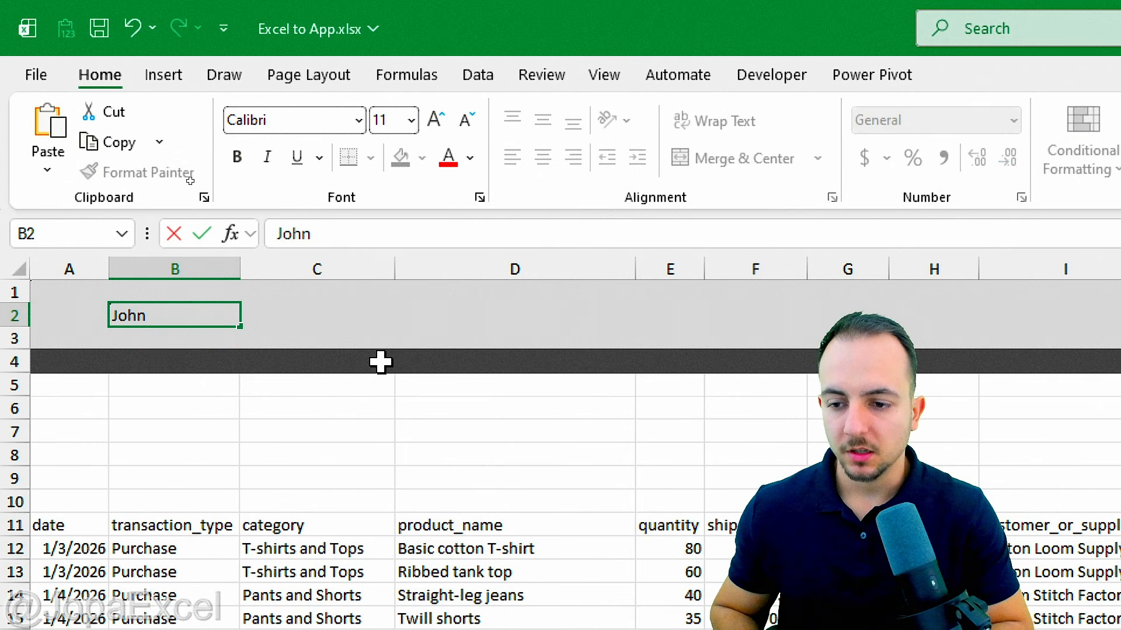
text('s C)
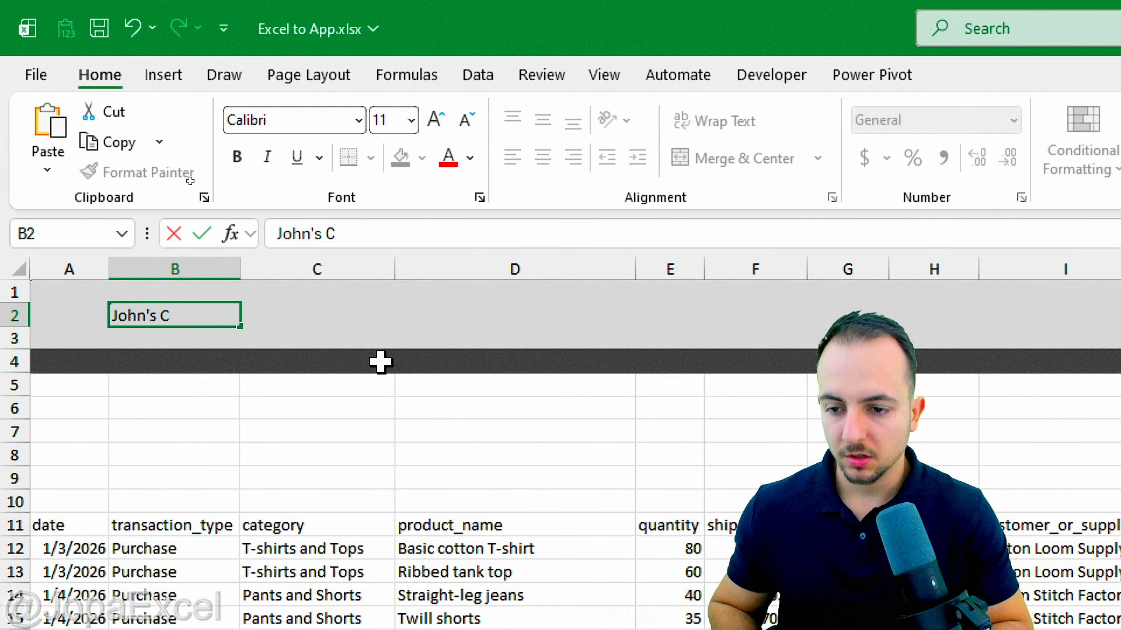
text(lothing Stoer)
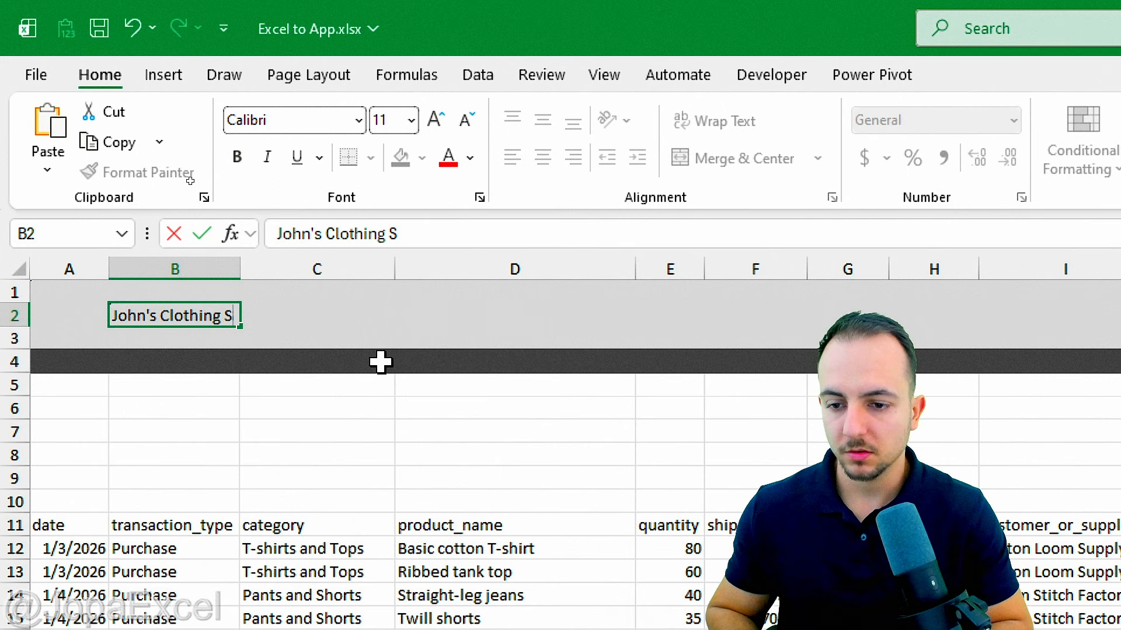
key(BackSpace)
key(BackSpace)
text(re )
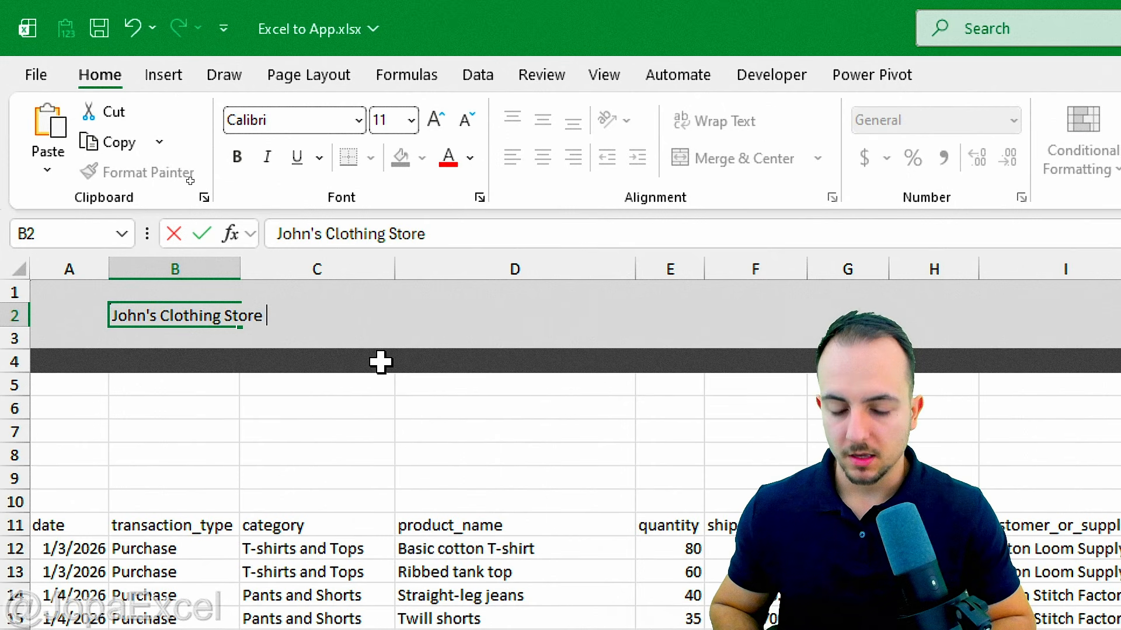
text(APP)
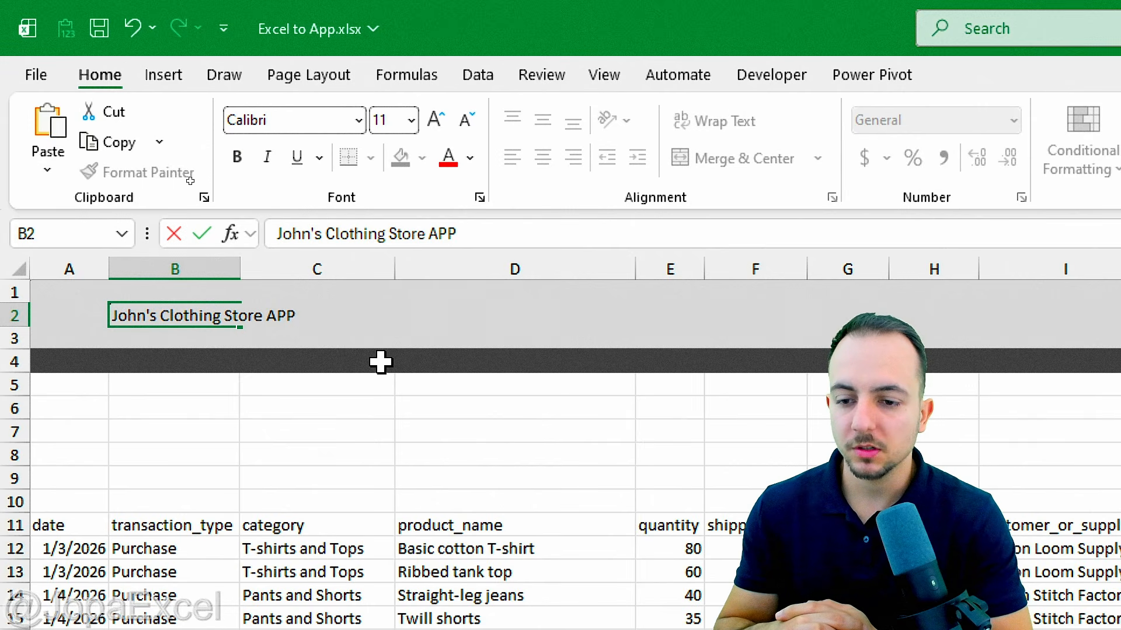
key(Return)
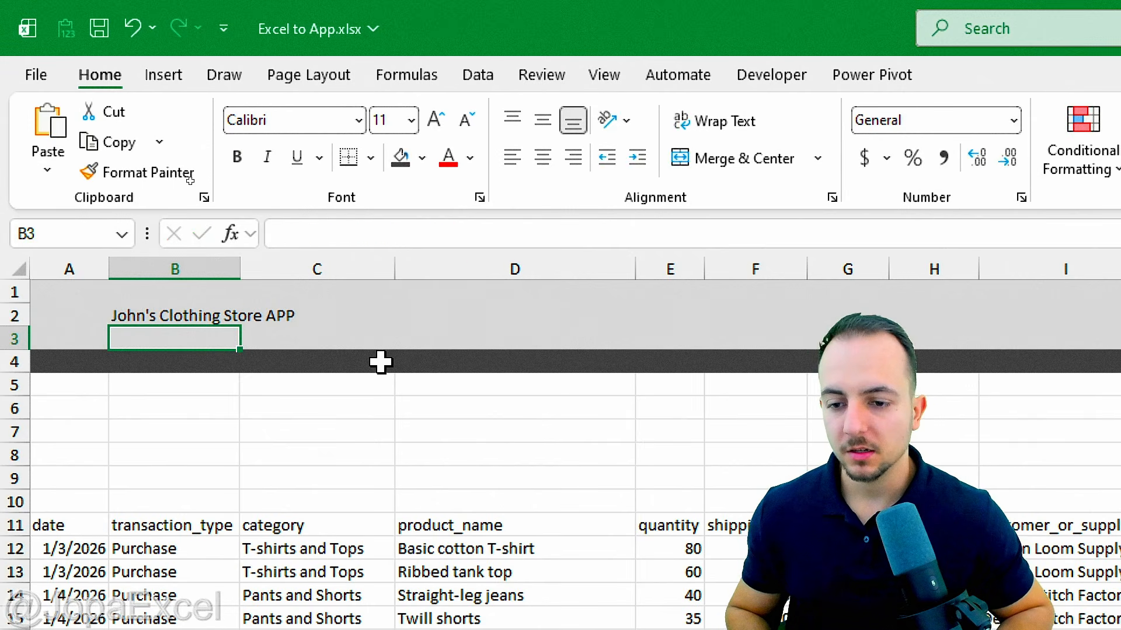
key(Up)
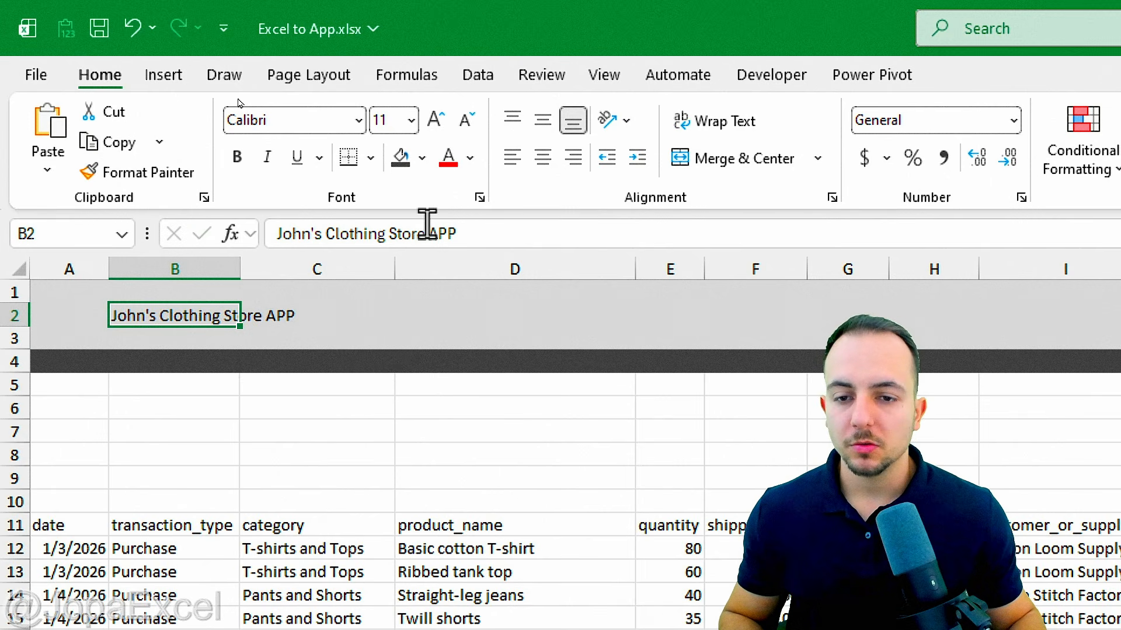
Step: Make the B2 title 24-point, dark grey, italic and bold
click(442, 117)
click(442, 116)
click(442, 117)
click(441, 117)
click(441, 117)
click(442, 114)
click(441, 114)
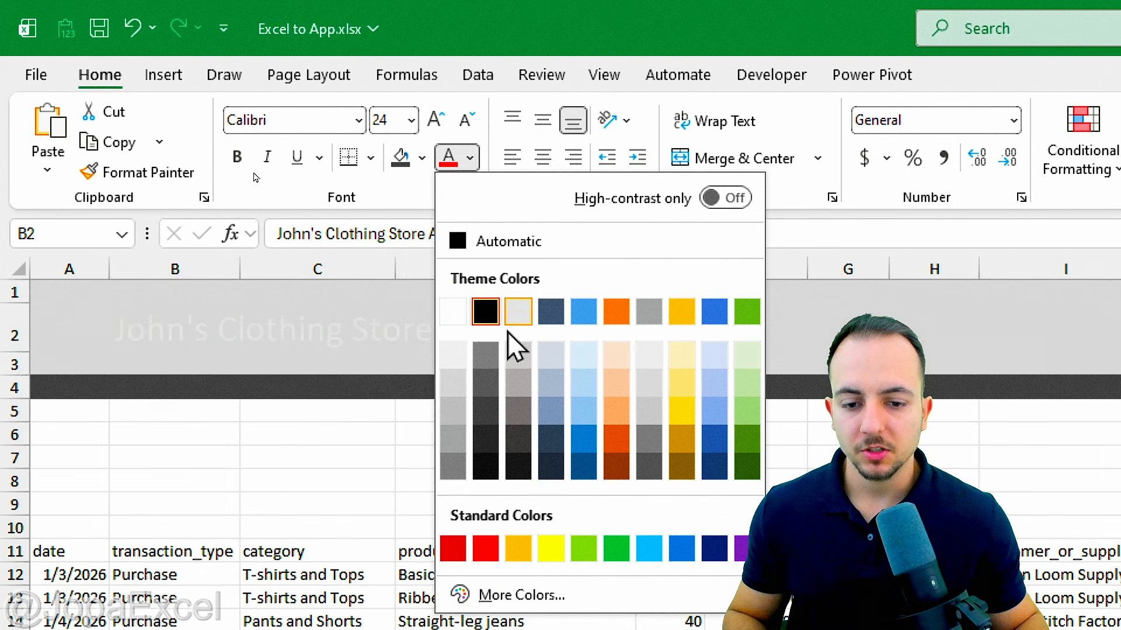
click(487, 414)
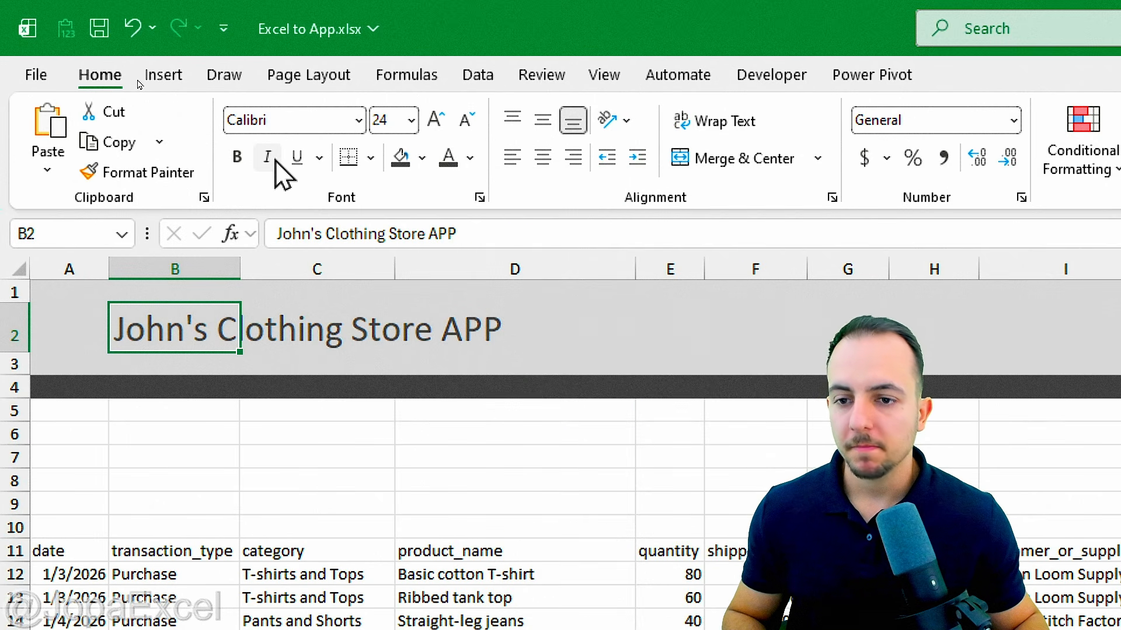
click(274, 159)
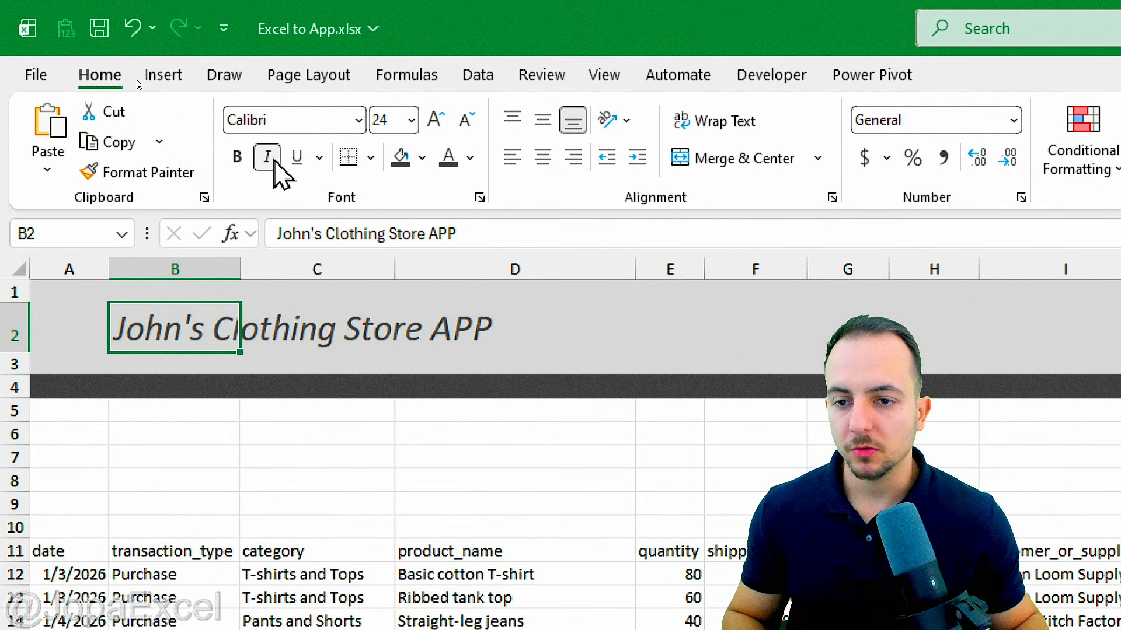
click(236, 156)
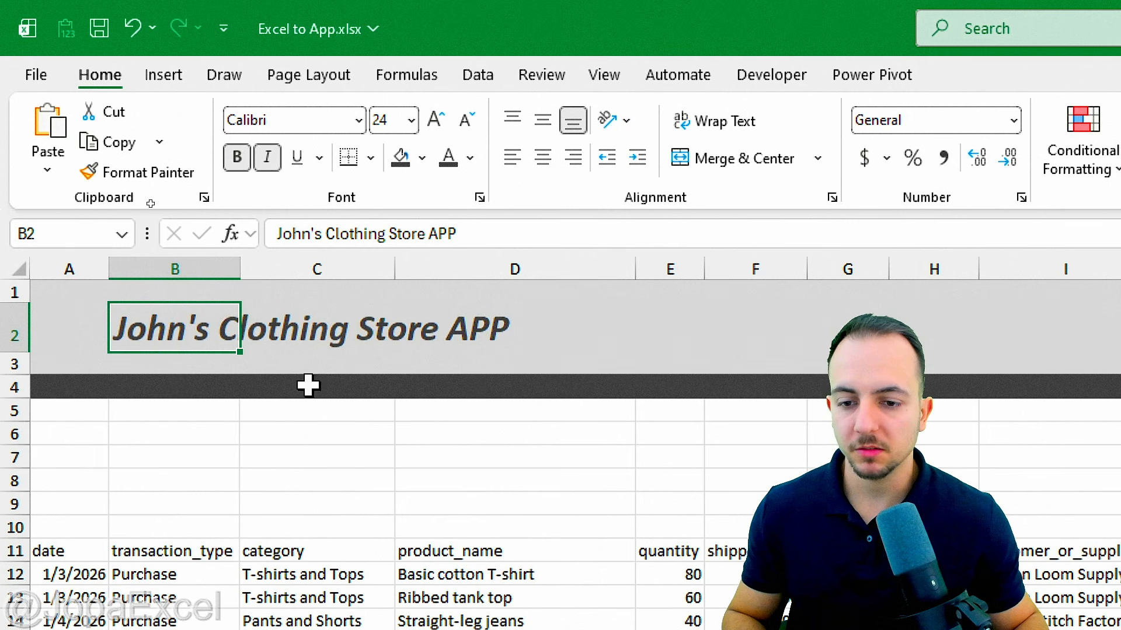
click(77, 388)
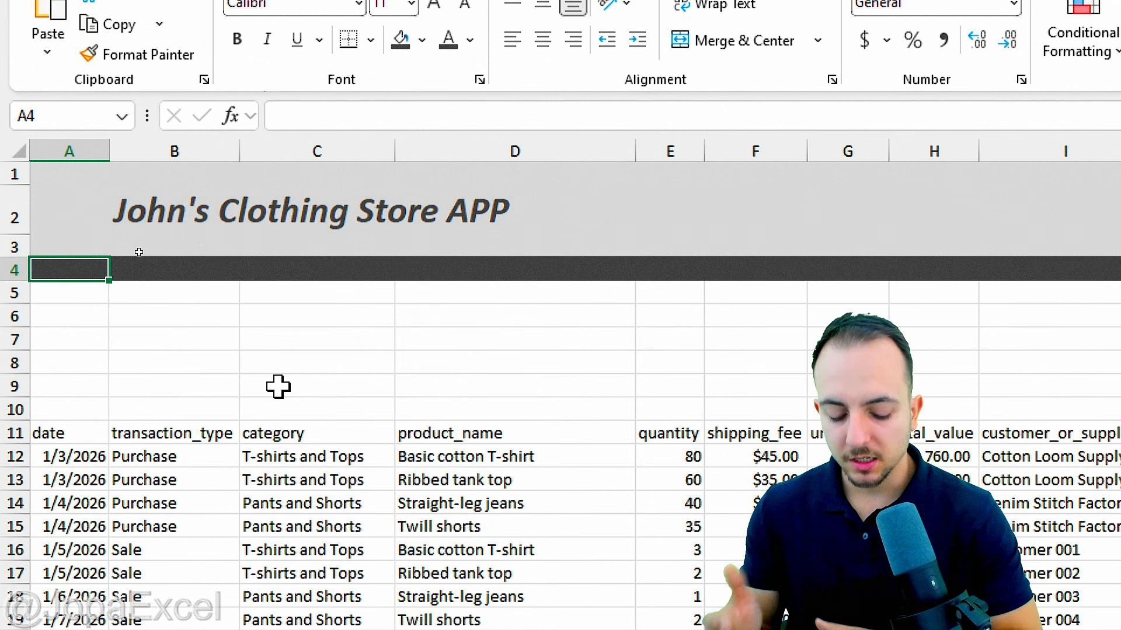
Step: Enter =TODAY() in A4 so it displays 6/22/2026
text(=)
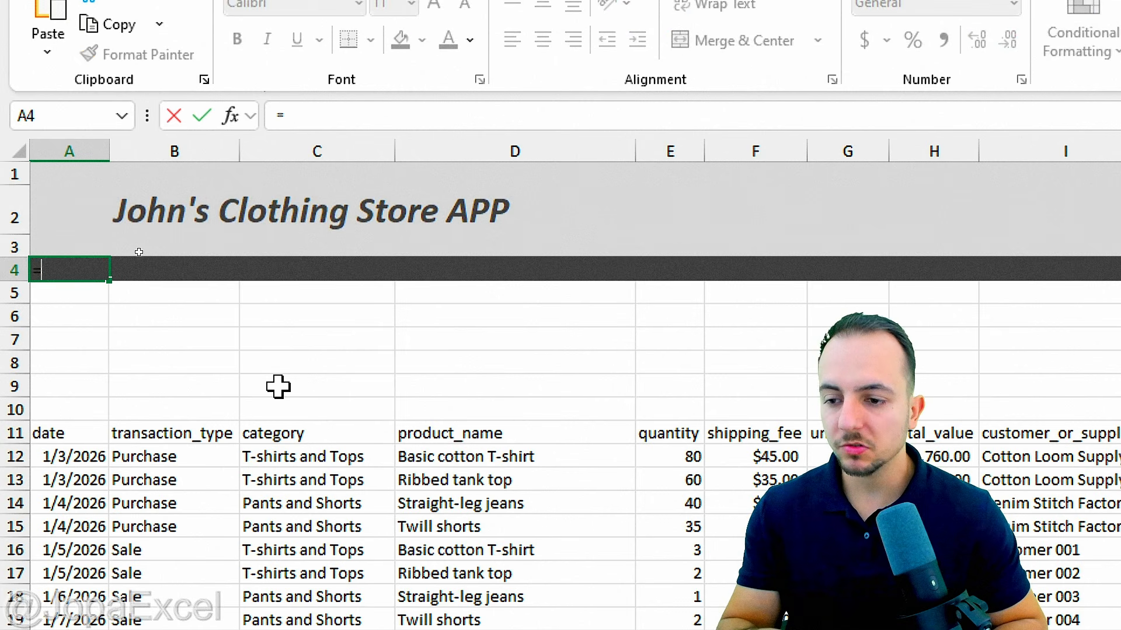
text(tod)
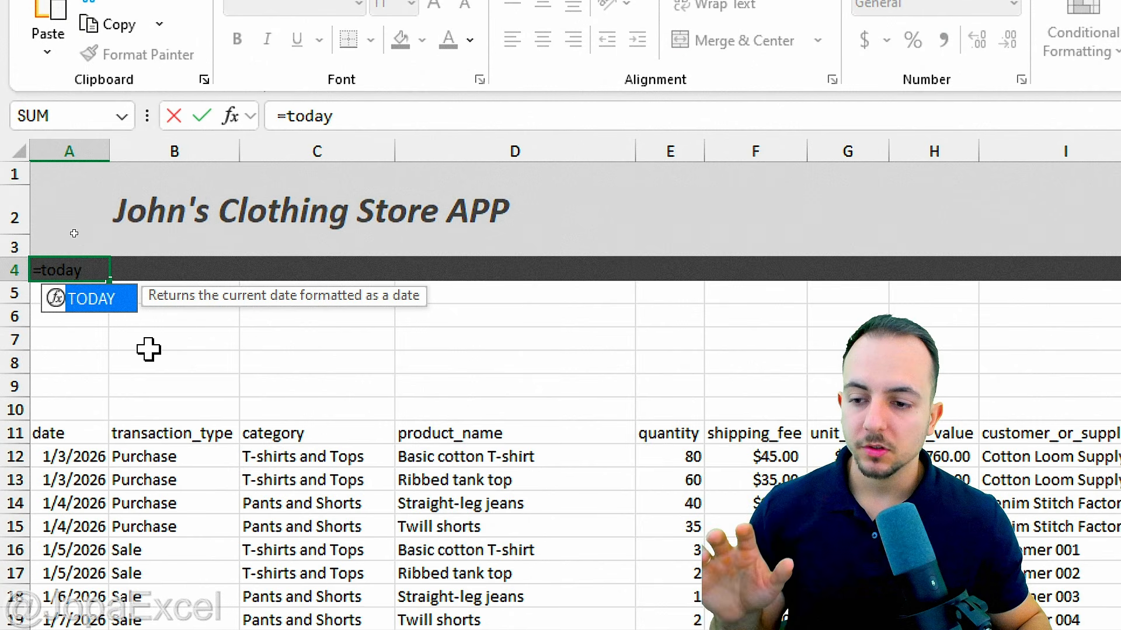
text(ay)
double_click(96, 300)
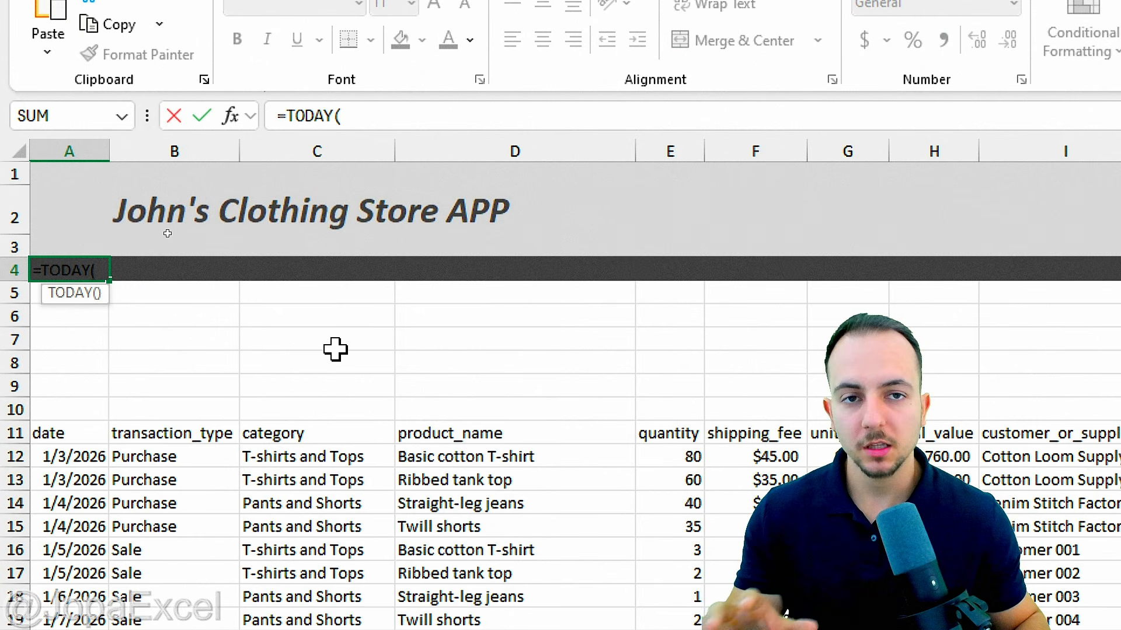
key(Return)
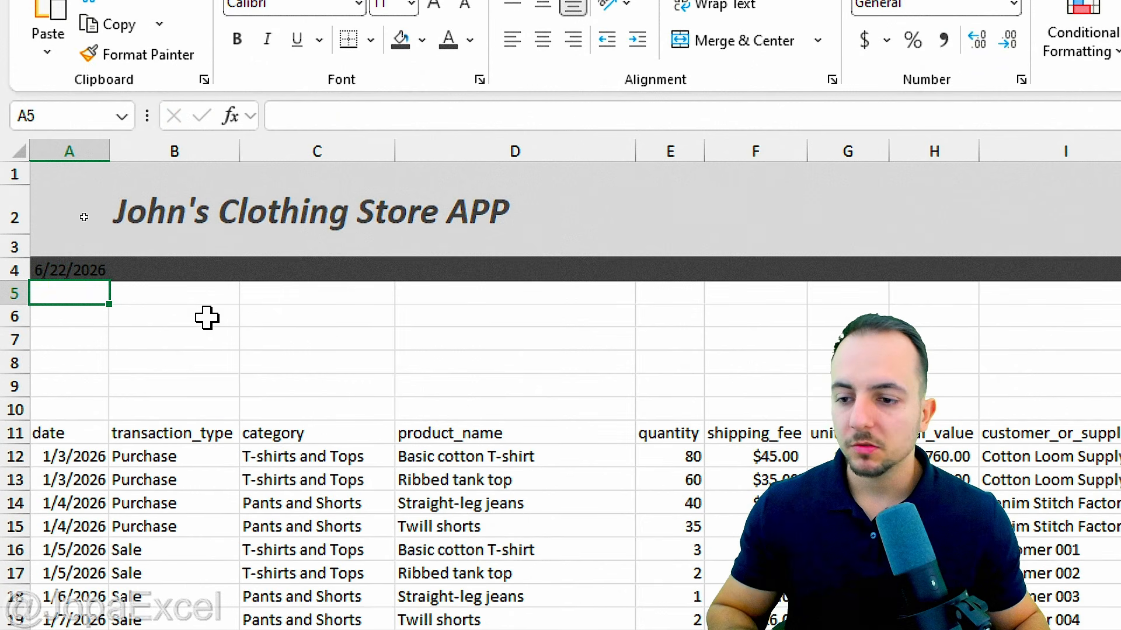
mouse_move(60, 234)
mouse_down()
mouse_move(108, 286)
mouse_move(87, 229)
mouse_up()
drag(108, 300, 184, 364)
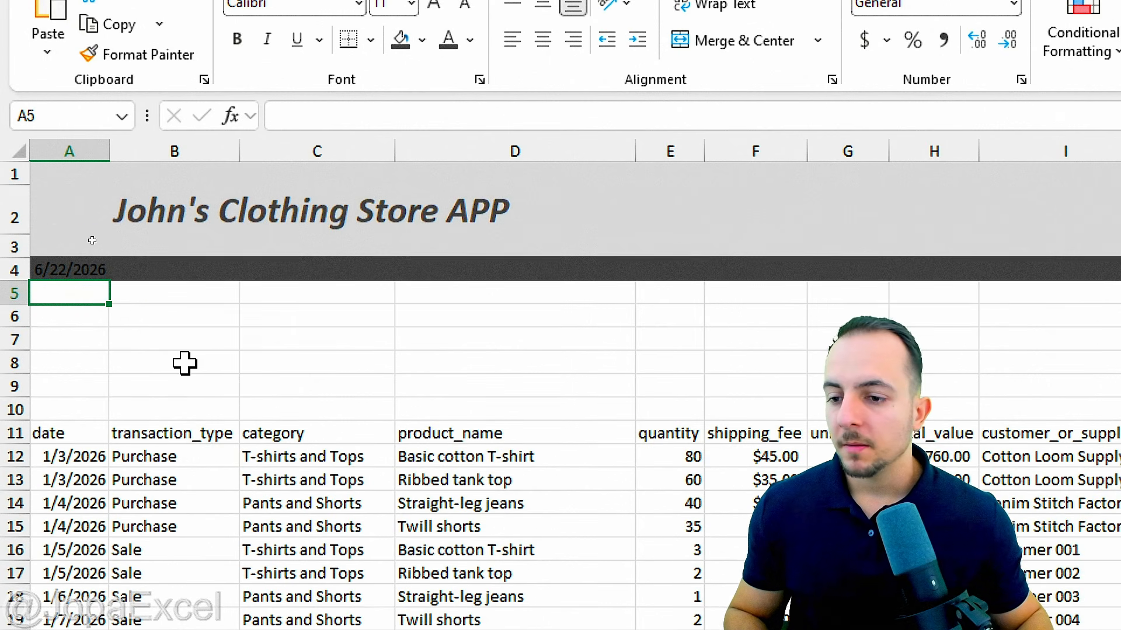
click(82, 272)
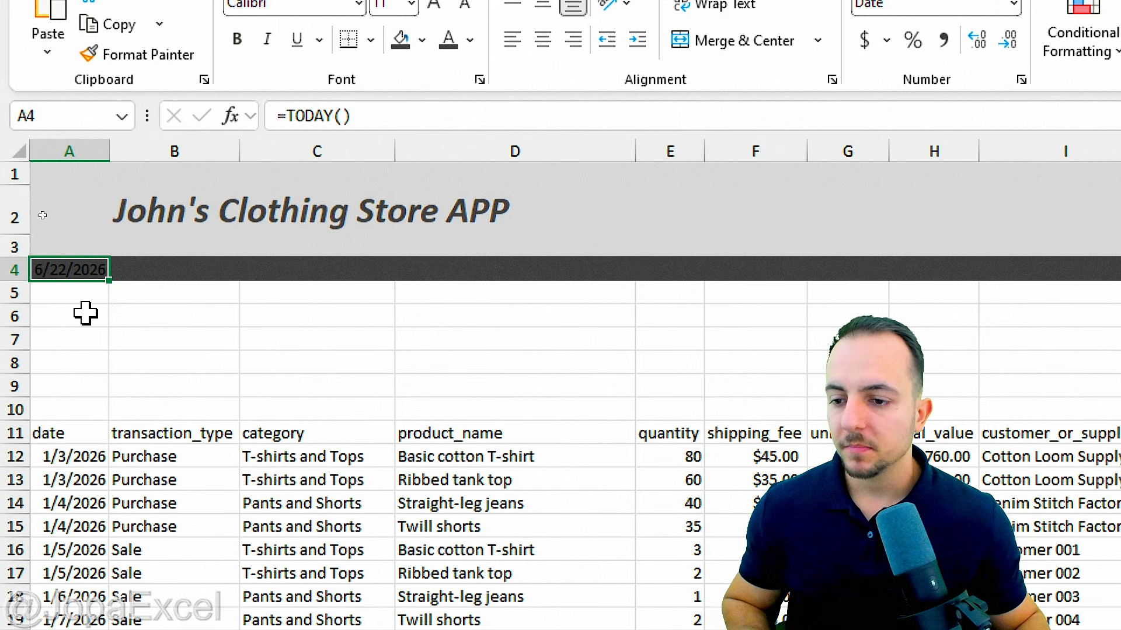
key(ctrl+2)
drag(67, 291, 85, 380)
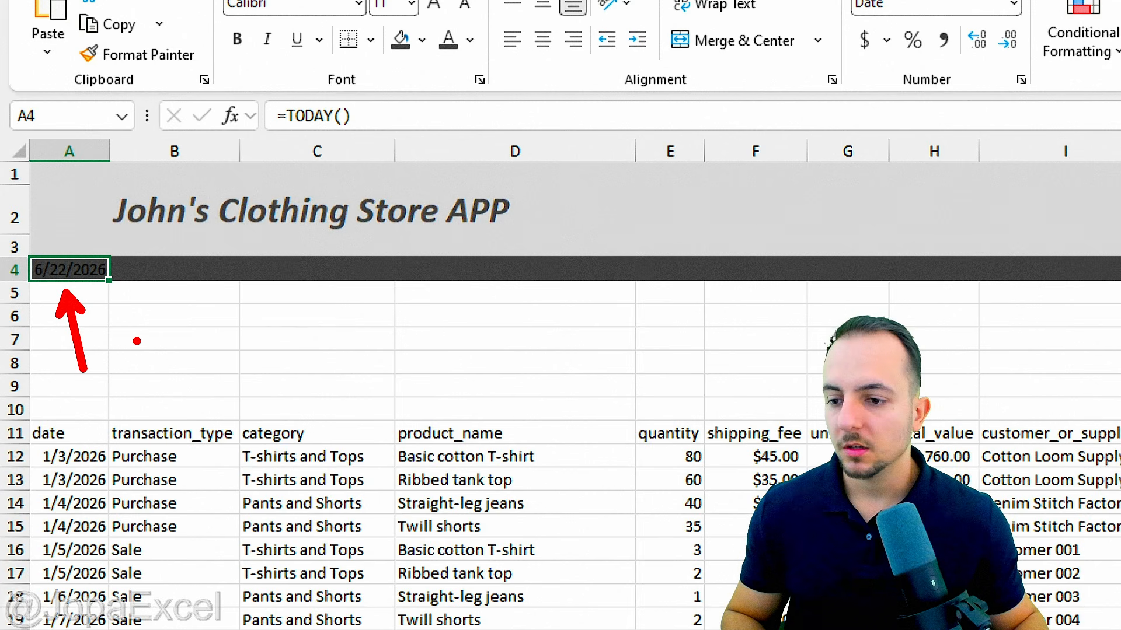
key(Escape)
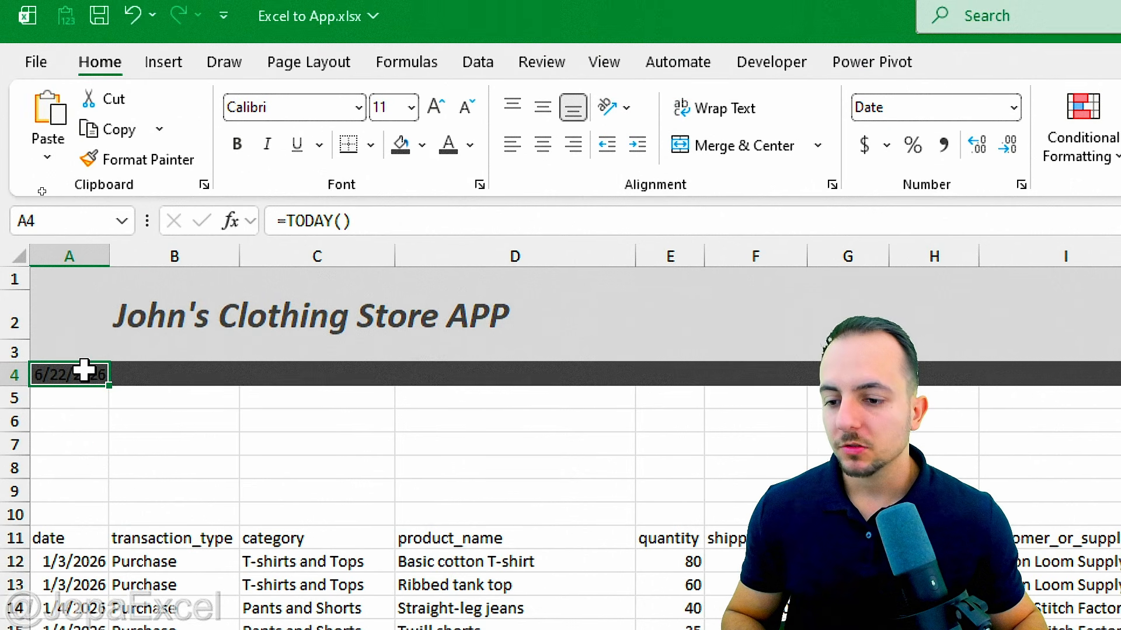
Step: Merge A4:D4 and make the date text bold white
drag(85, 370, 441, 371)
key(ctrl+2)
mouse_move(23, 326)
mouse_down()
mouse_move(582, 380)
mouse_move(647, 364)
mouse_move(691, 437)
mouse_up()
key(Escape)
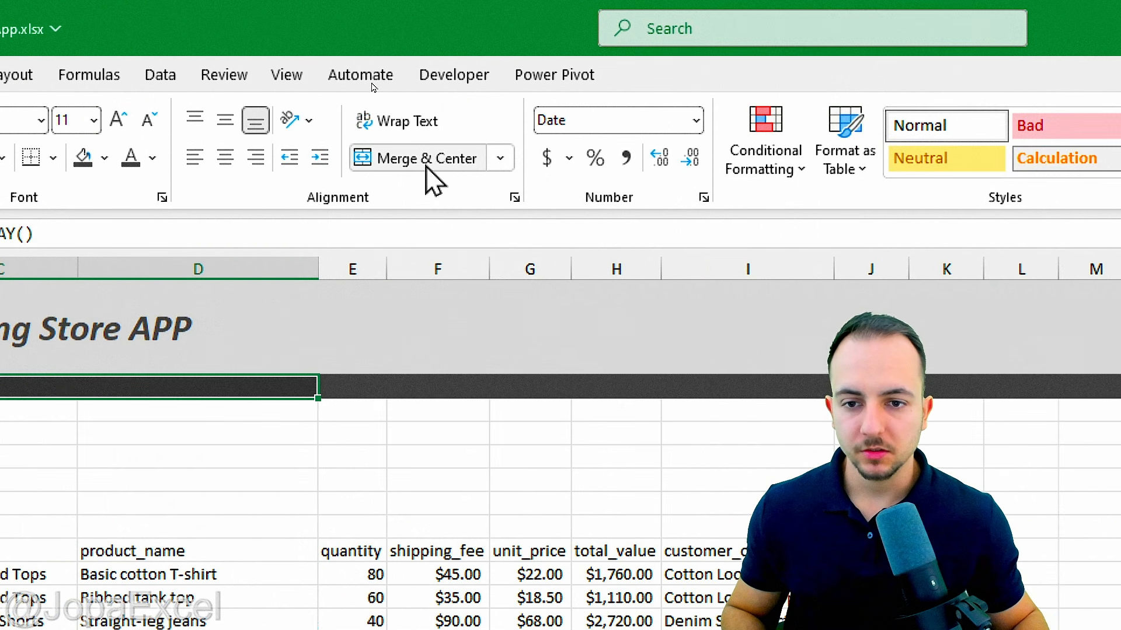
click(427, 168)
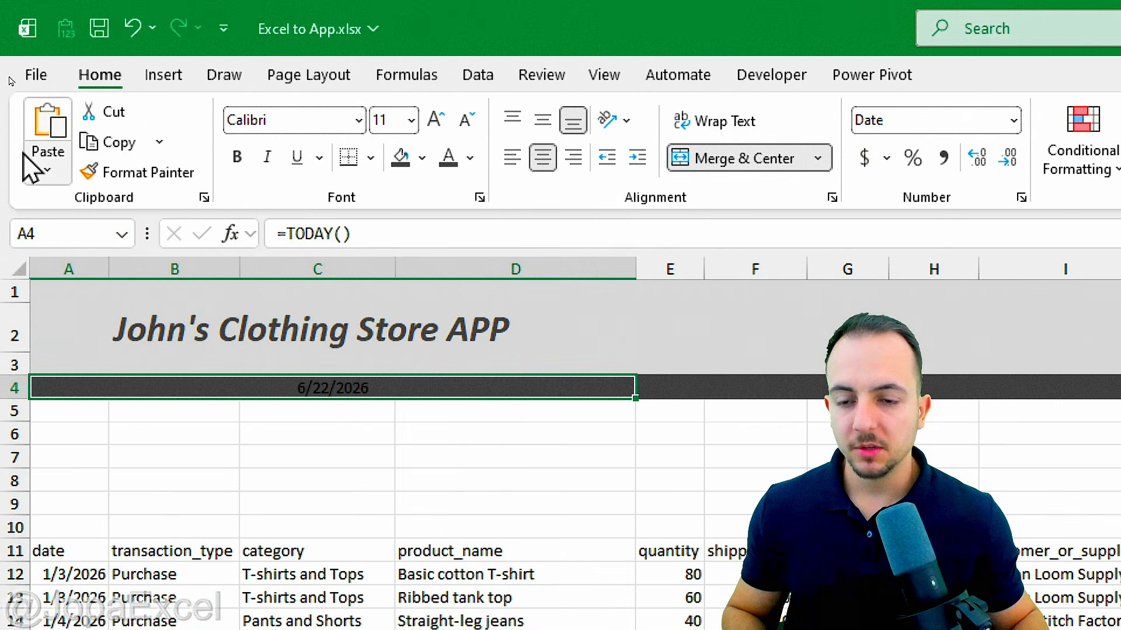
click(470, 158)
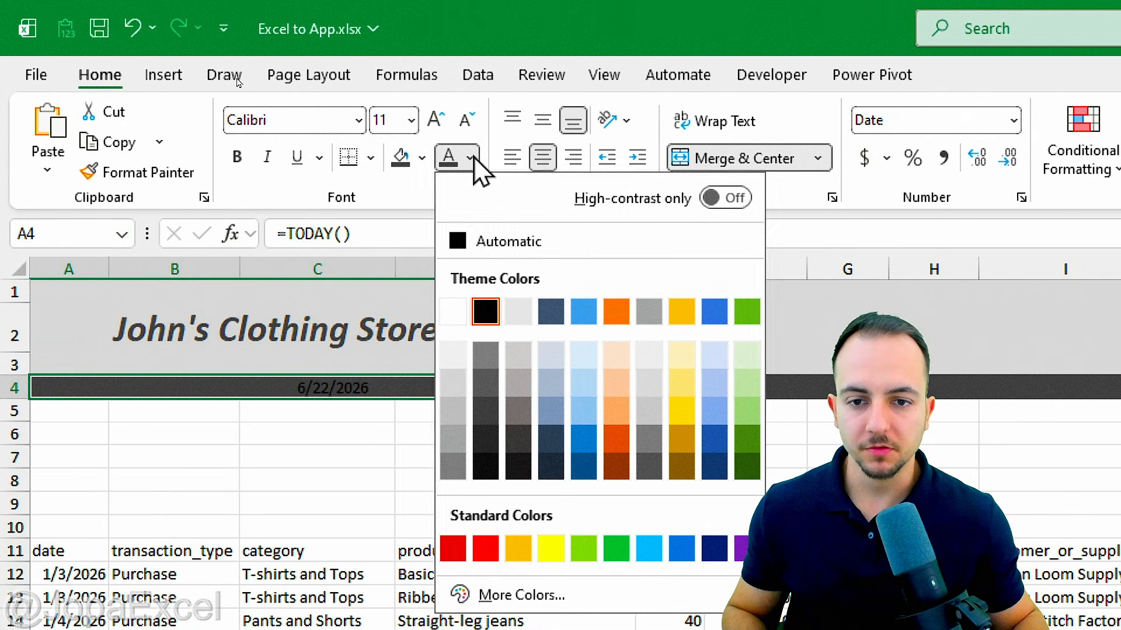
click(457, 311)
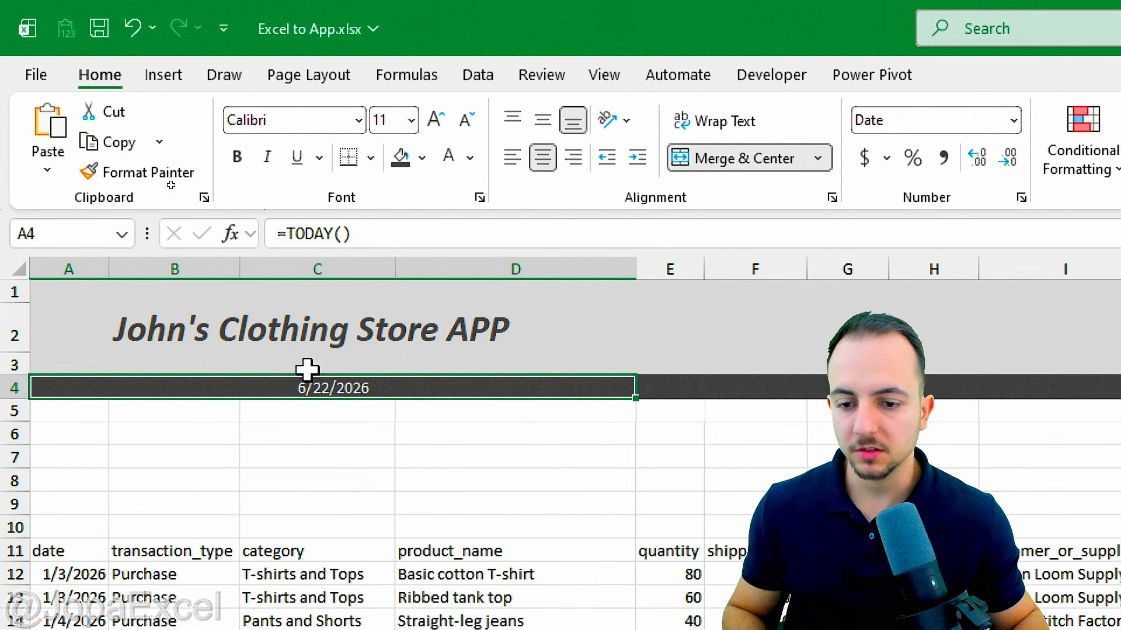
click(237, 157)
Step: Set the date to 16 point, left-aligned, in Long Date format
click(433, 127)
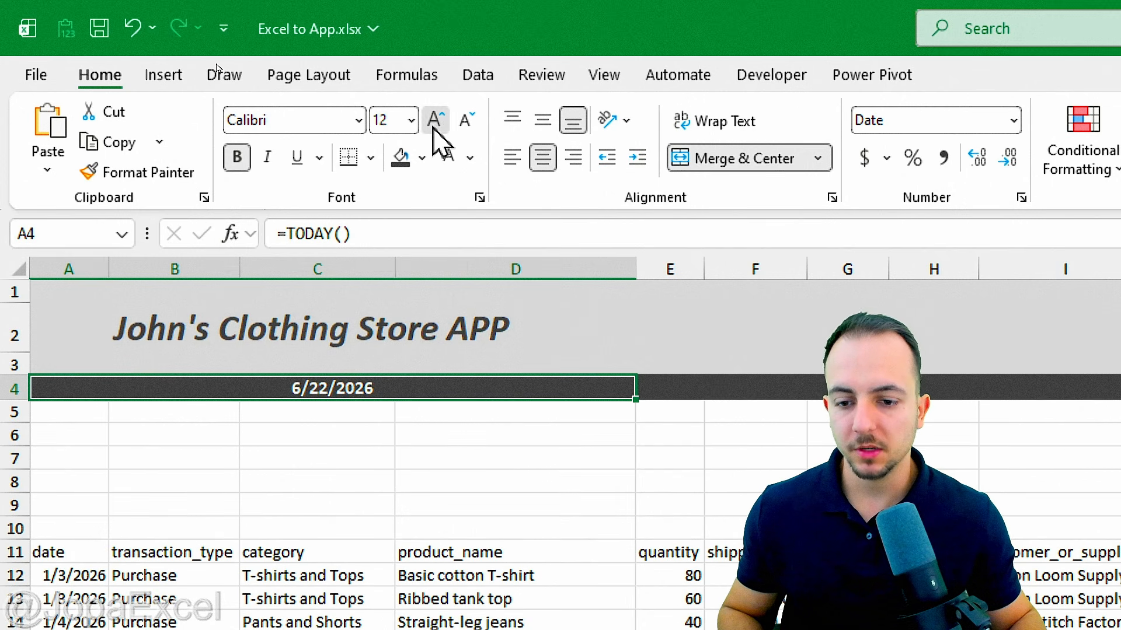
click(432, 127)
click(432, 127)
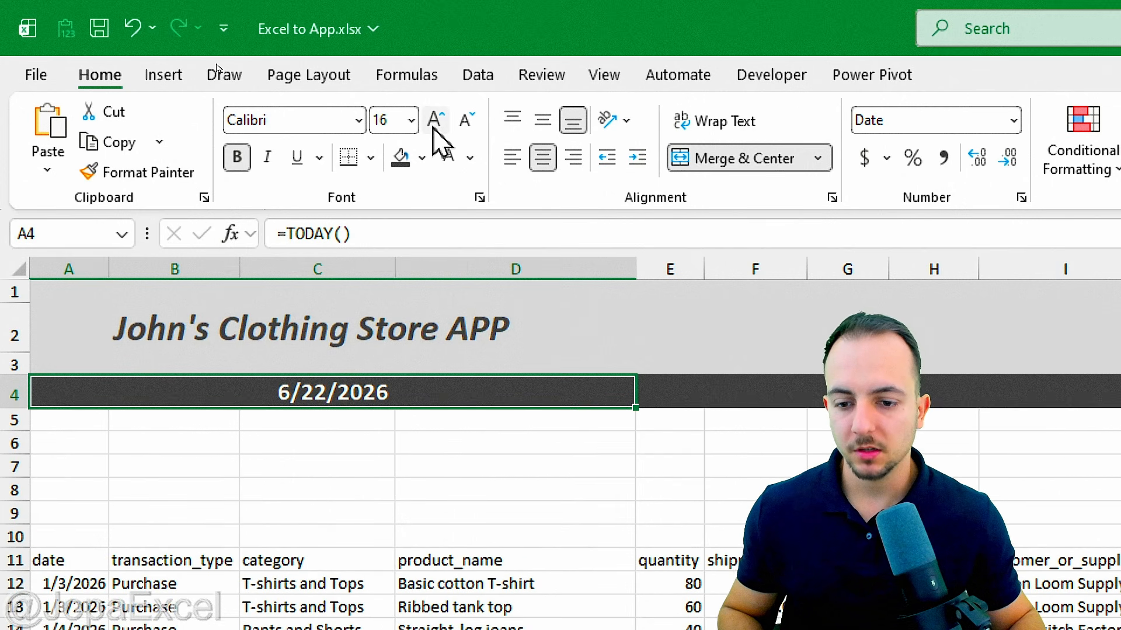
click(511, 158)
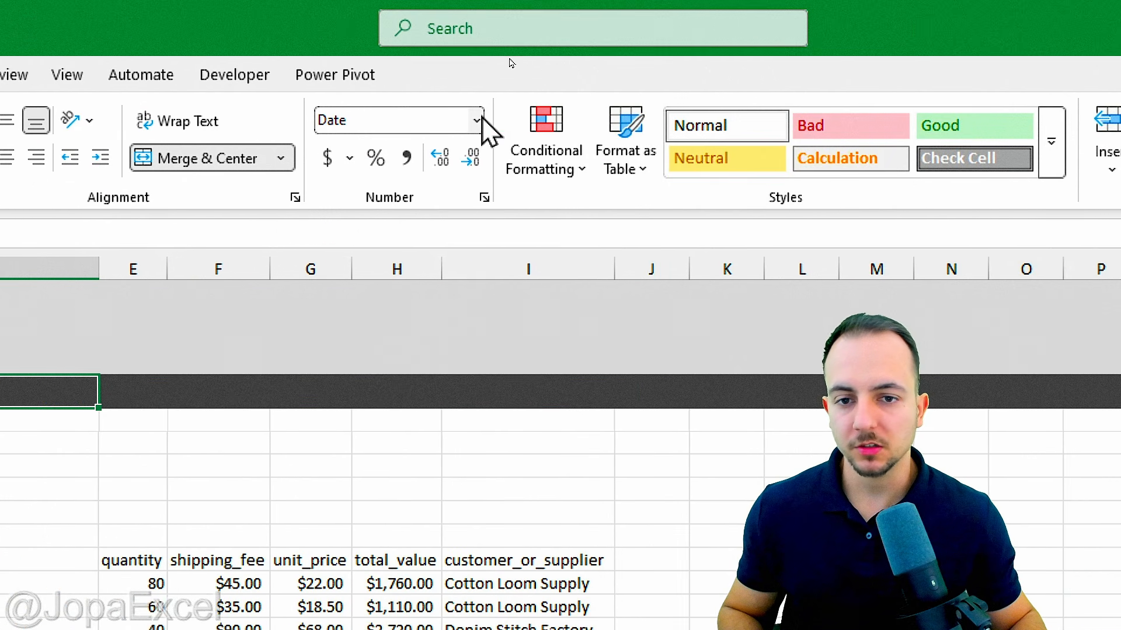
click(477, 121)
click(460, 461)
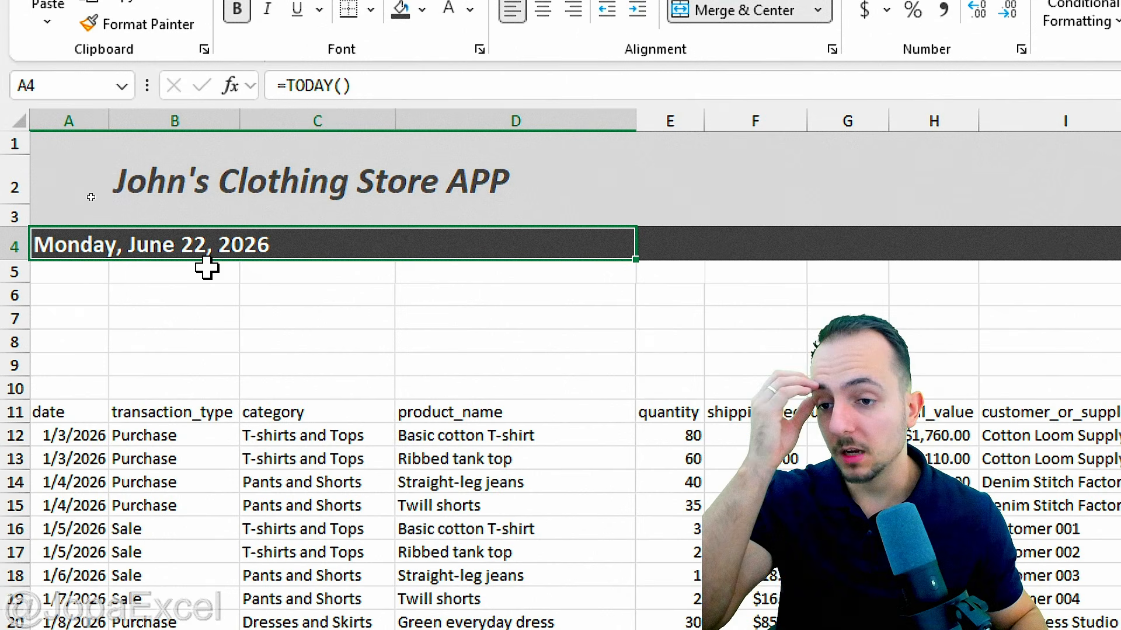
click(145, 193)
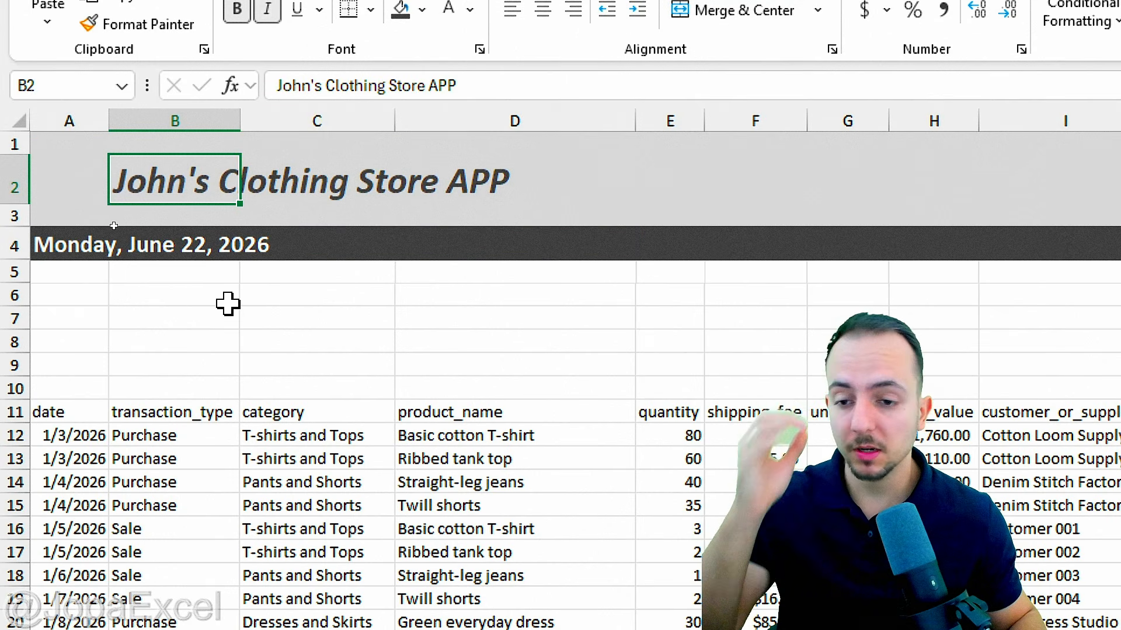
click(13, 245)
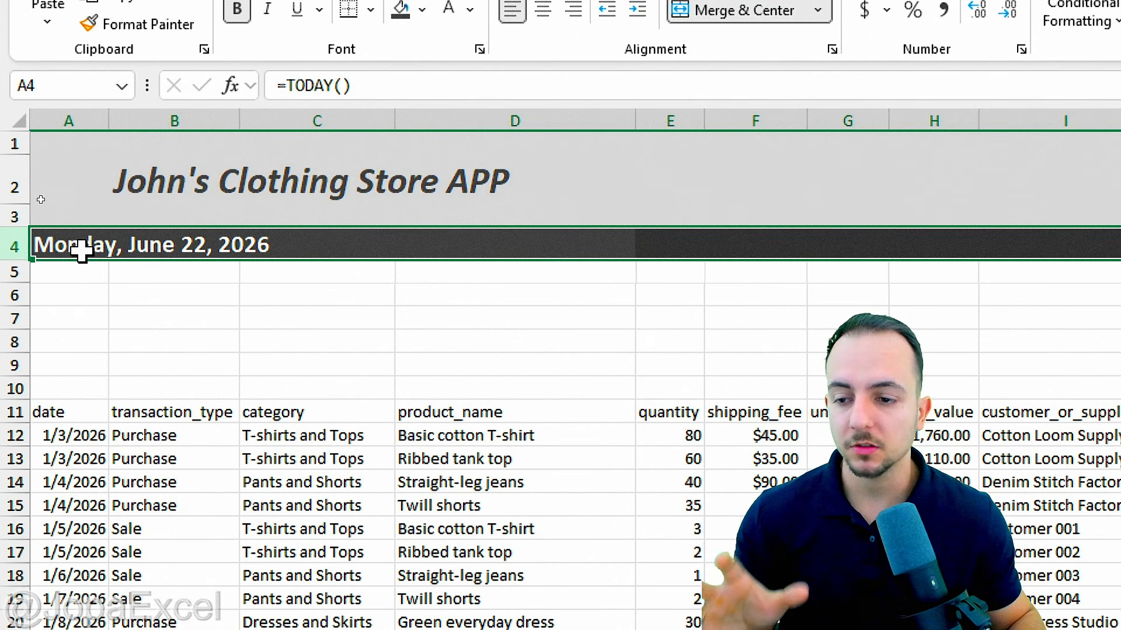
click(220, 180)
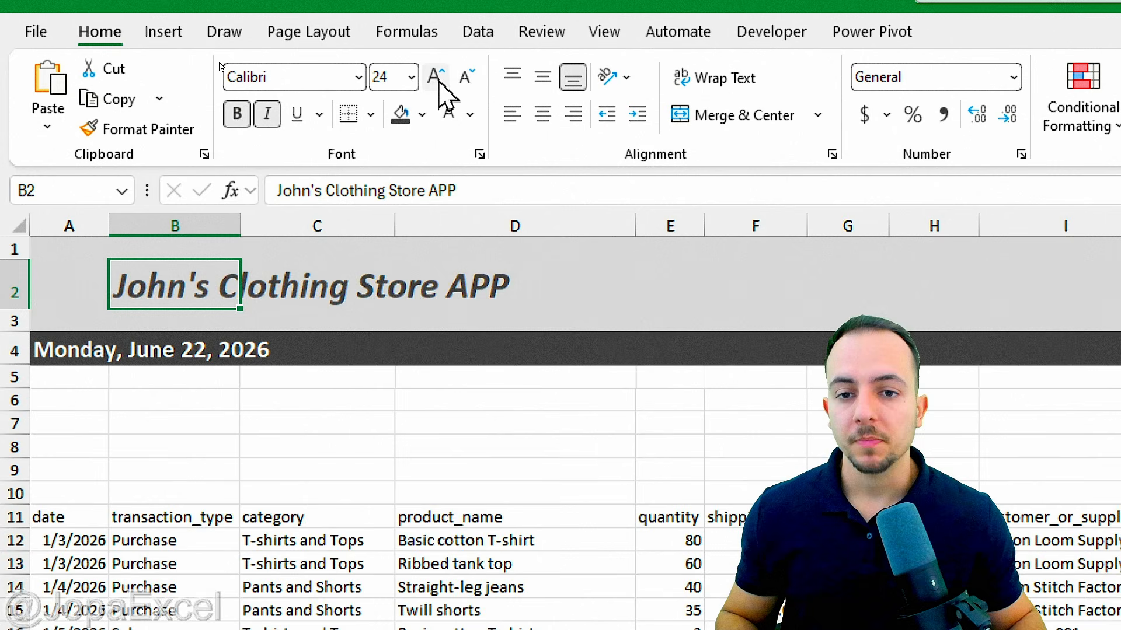
click(439, 82)
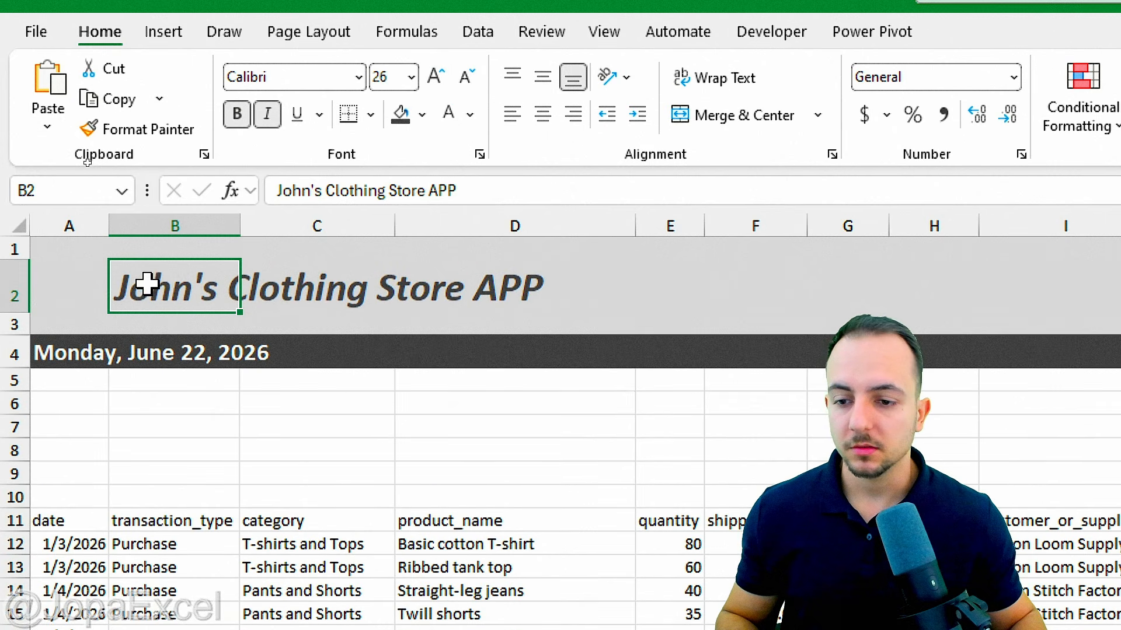
click(10, 286)
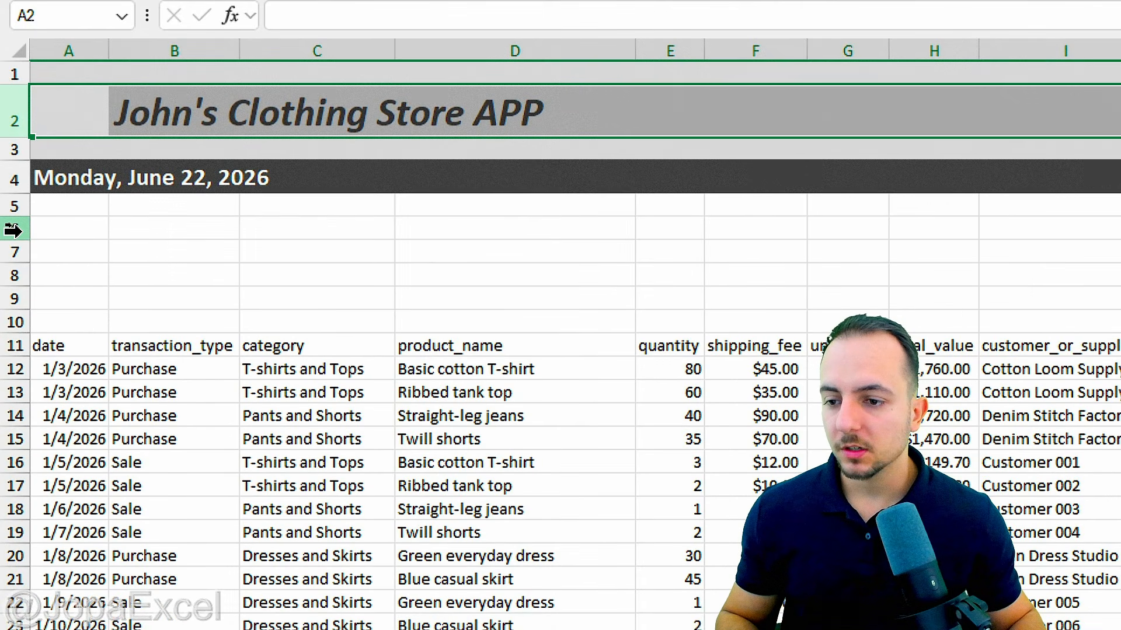
click(13, 231)
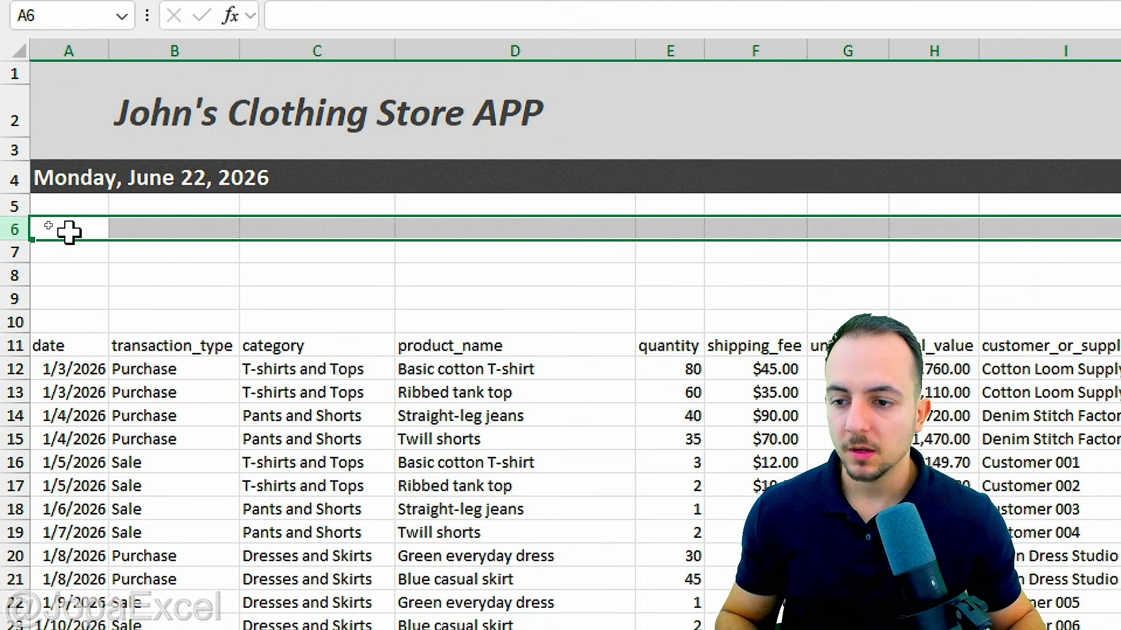
click(88, 230)
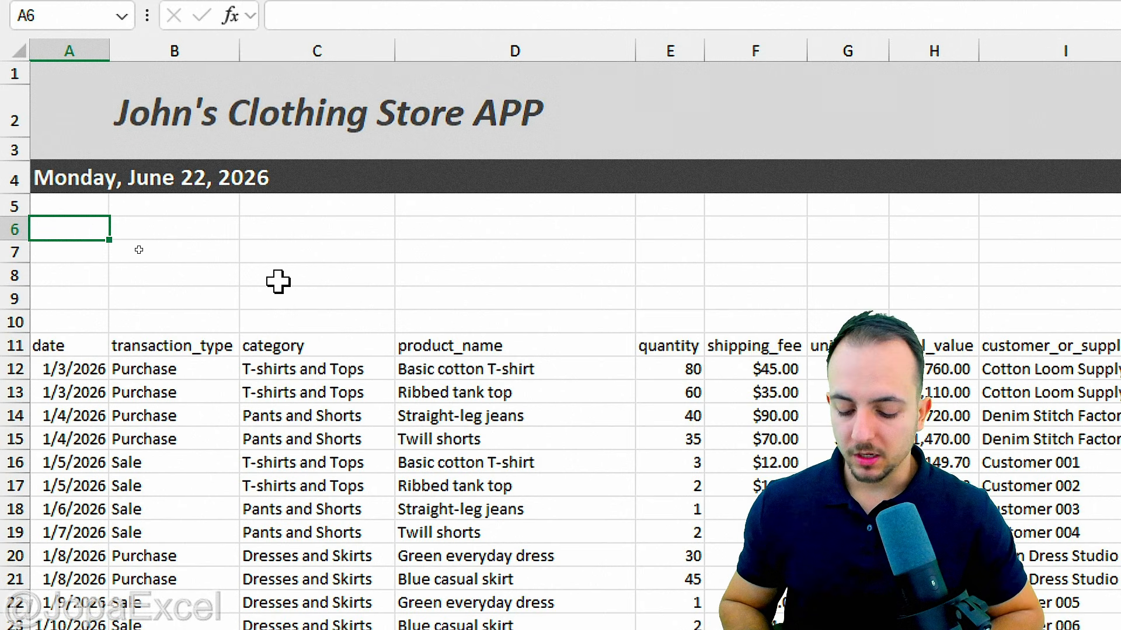
Step: Type the heading "Data Entry Form" in A6
text(Fo)
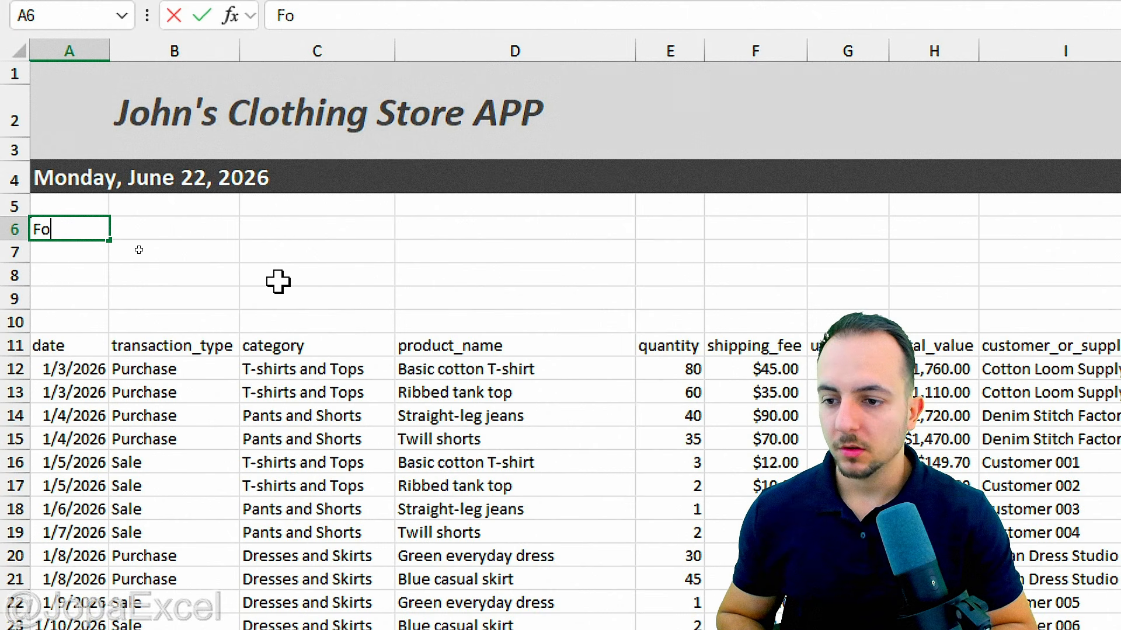
text(Da)
key(Escape)
text(Date)
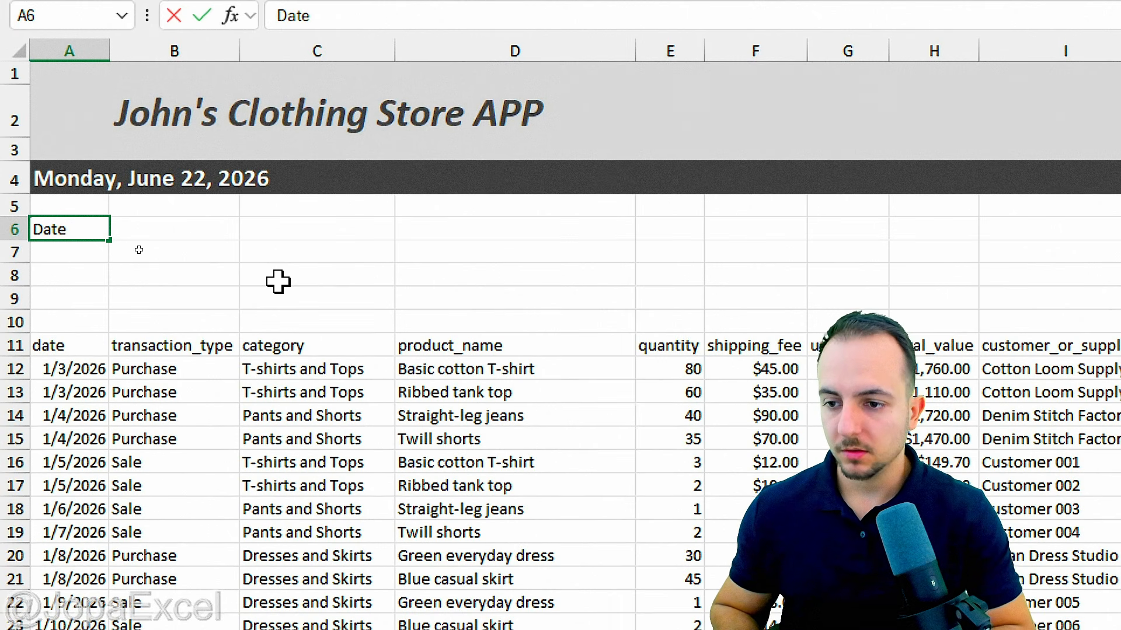
key(BackSpace)
text(a En)
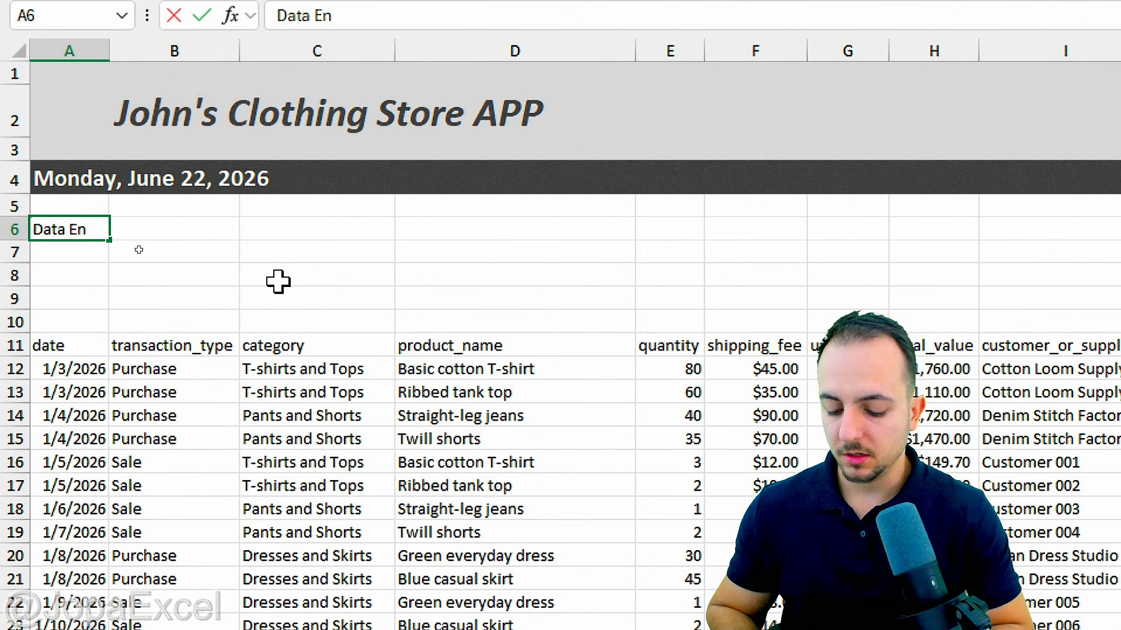
text(try Form)
key(BackSpace)
key(BackSpace)
text(rm)
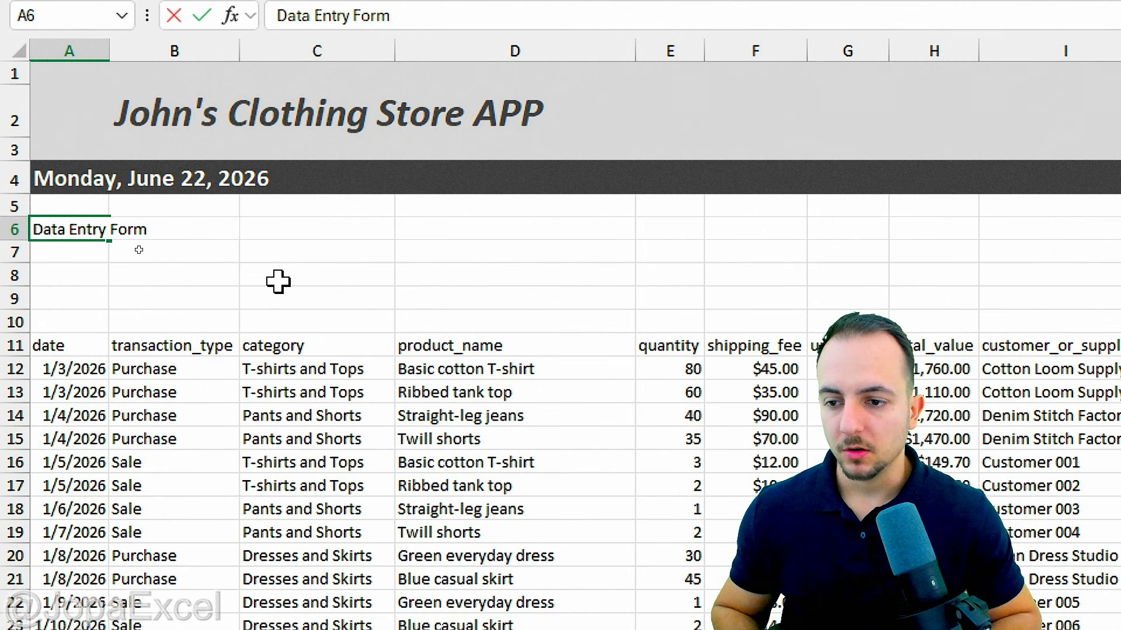
key(ctrl+Return)
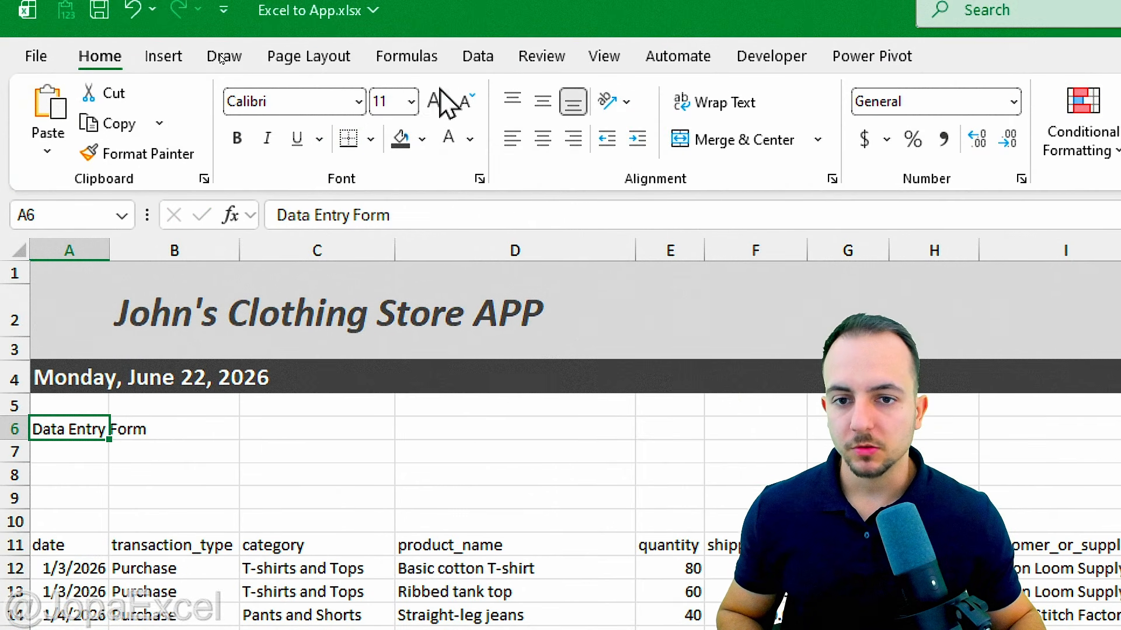
Step: Format the heading as 14-point green text, bold and italic
click(440, 101)
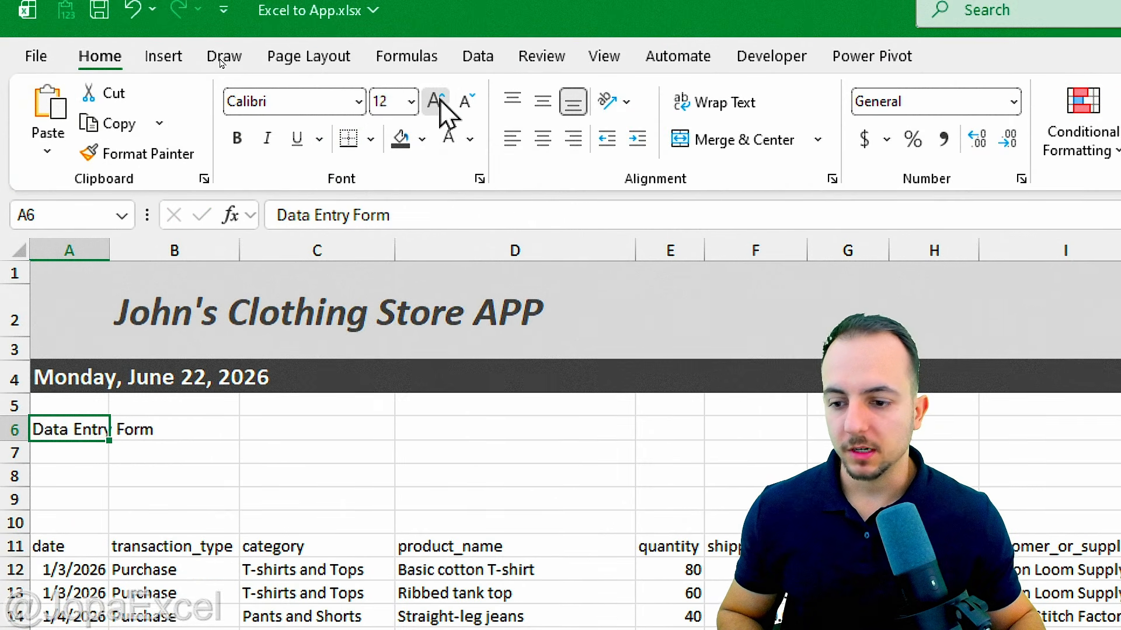
click(441, 101)
click(469, 139)
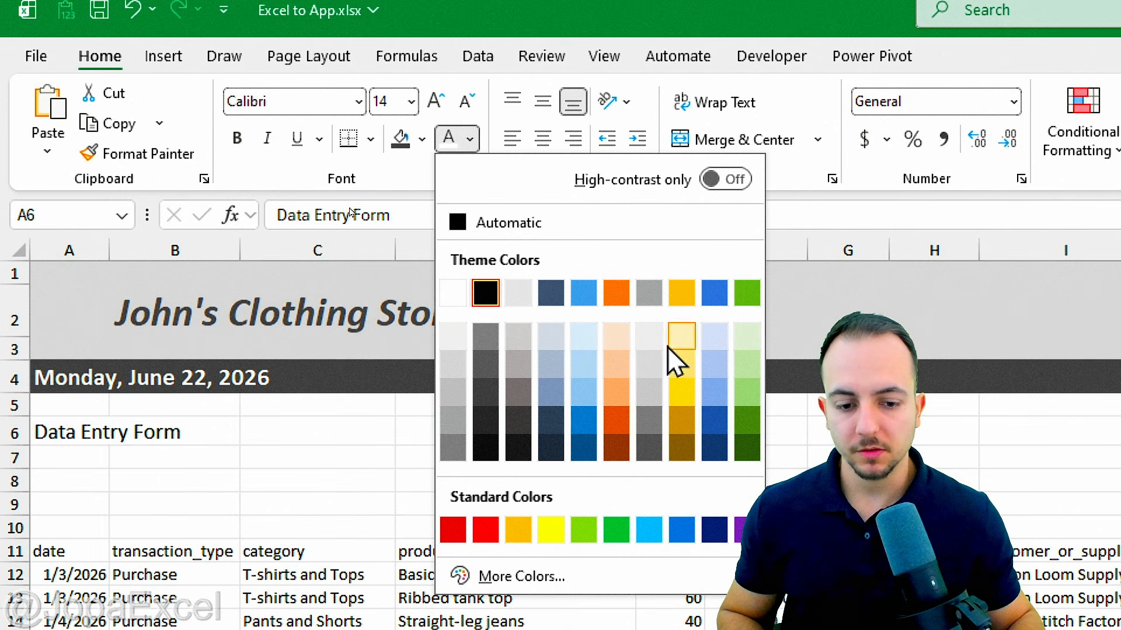
click(617, 529)
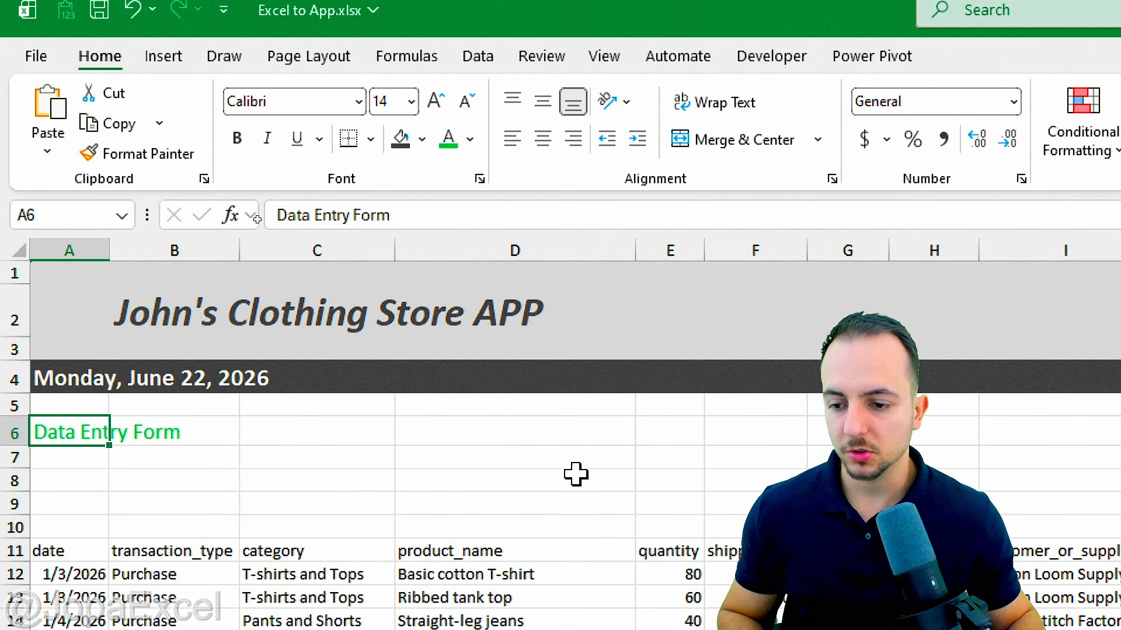
click(237, 138)
click(269, 149)
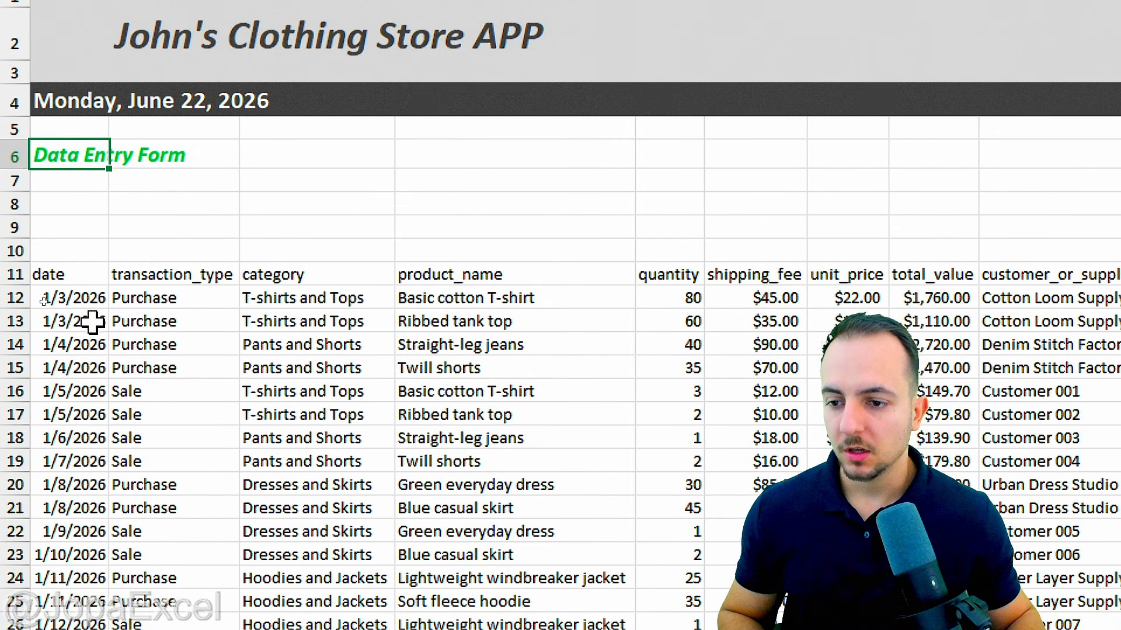
click(77, 288)
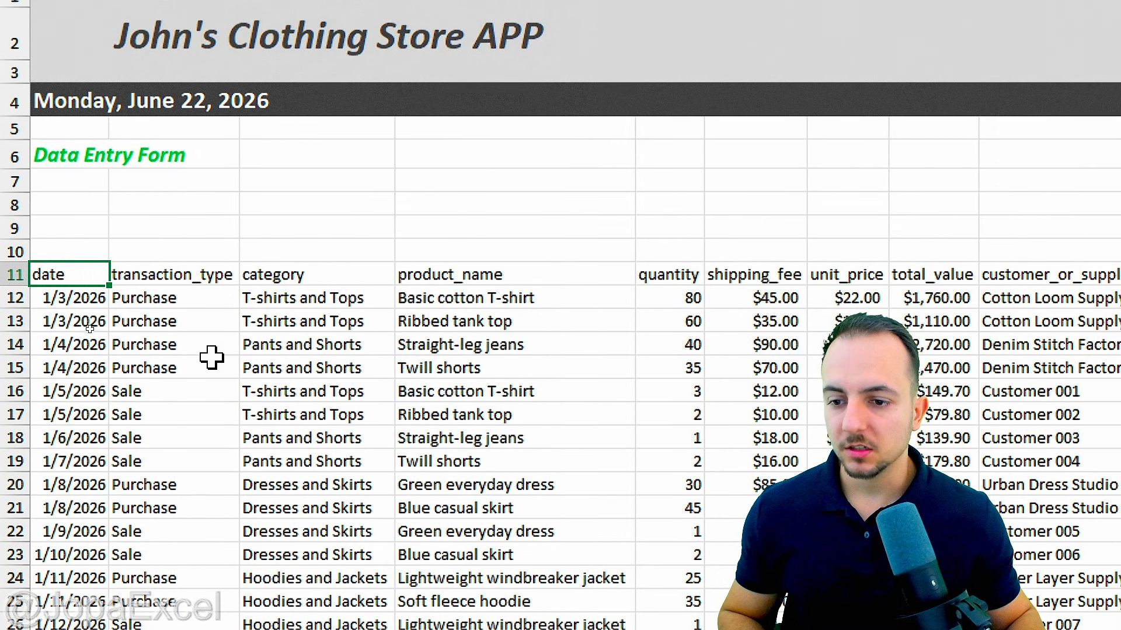
click(91, 155)
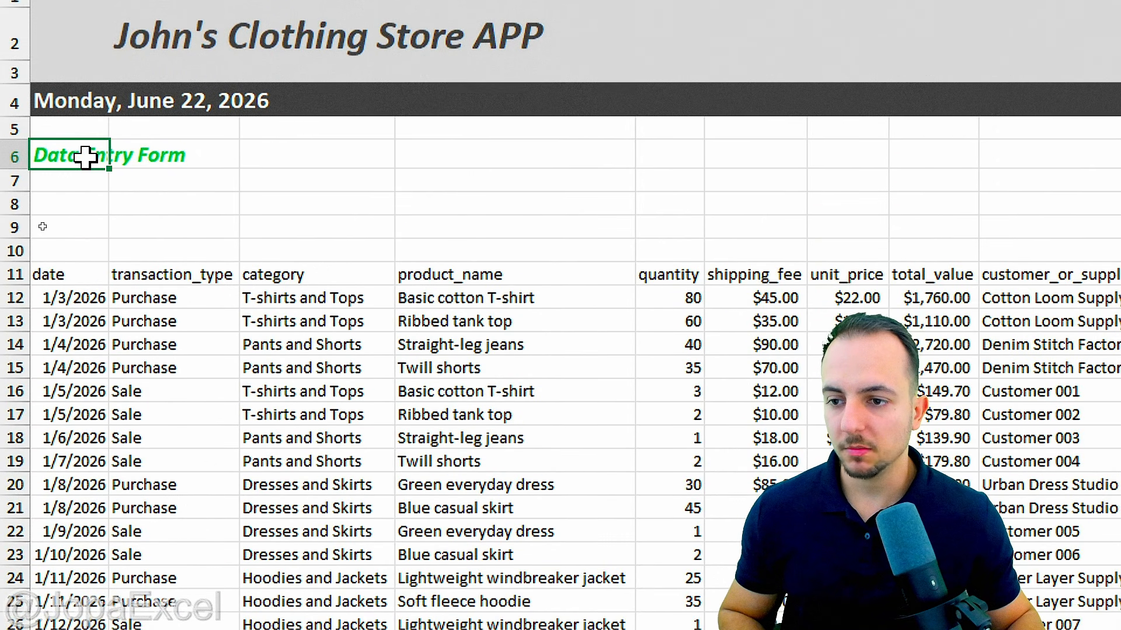
Step: Copy the A6 heading into A10 and retype it as Transactions
mouse_move(89, 124)
mouse_down()
mouse_move(108, 174)
mouse_move(64, 124)
mouse_up()
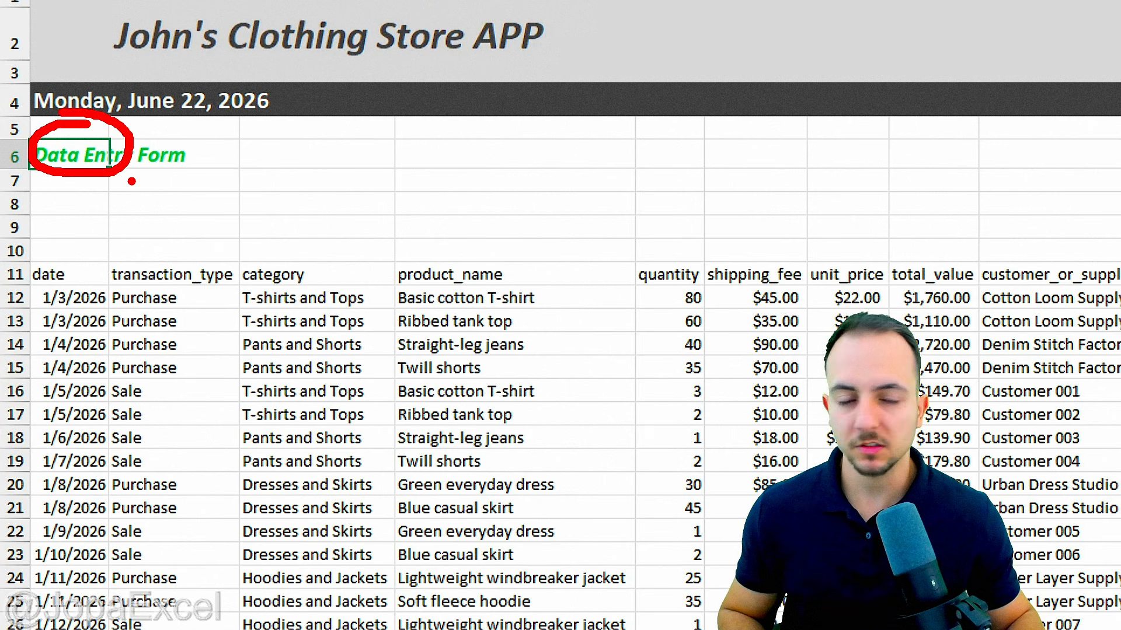
key(Escape)
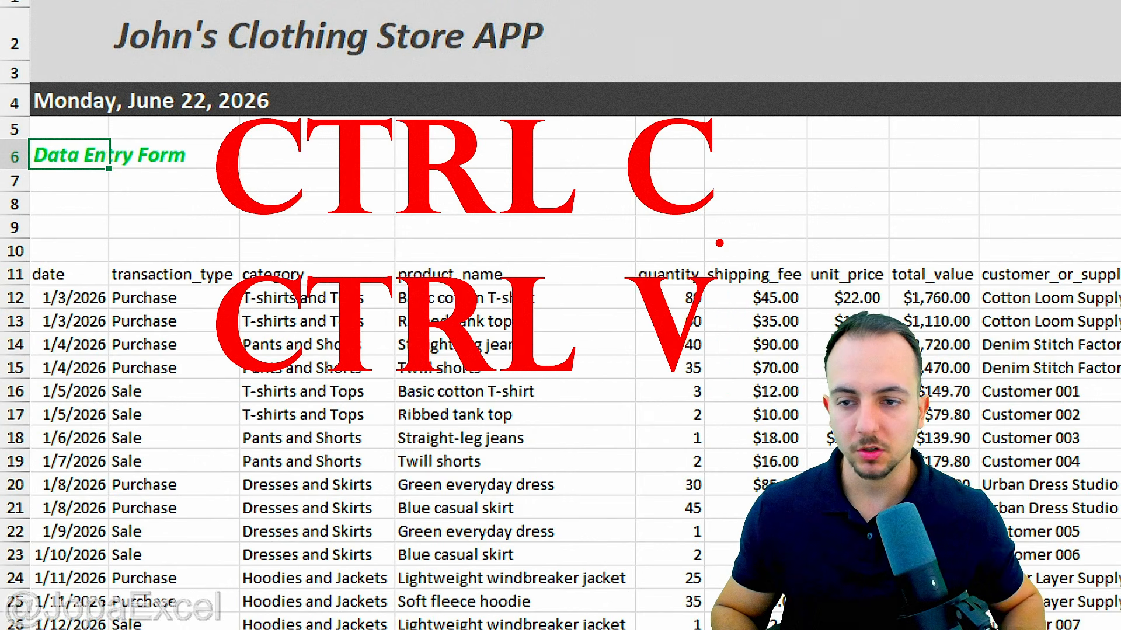
key(ctrl+c)
key(ctrl+v)
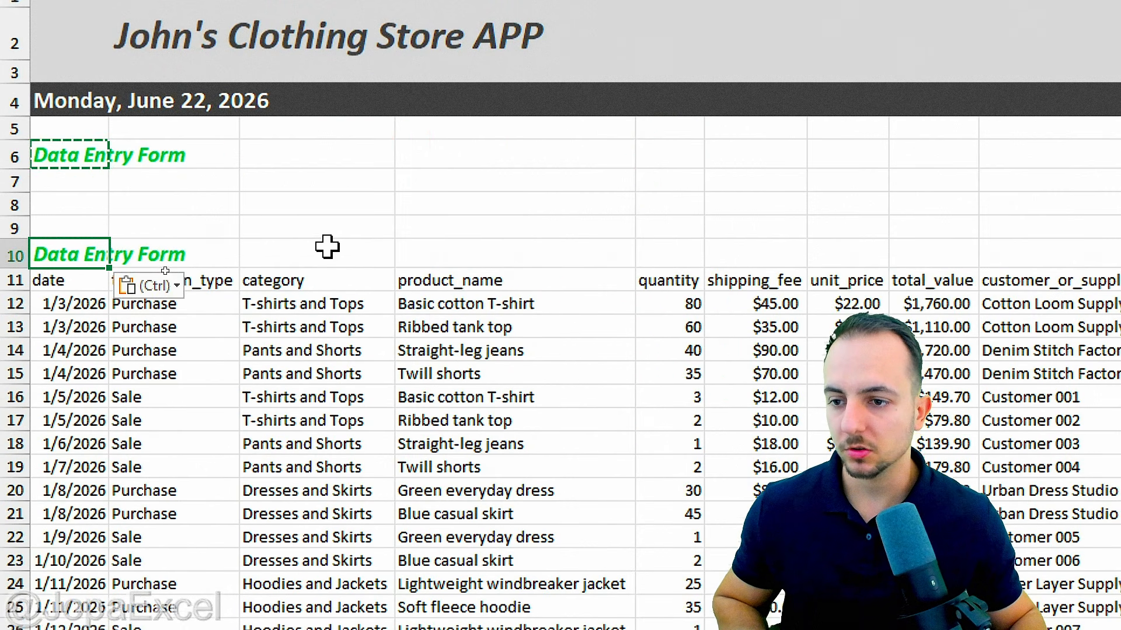
key(Escape)
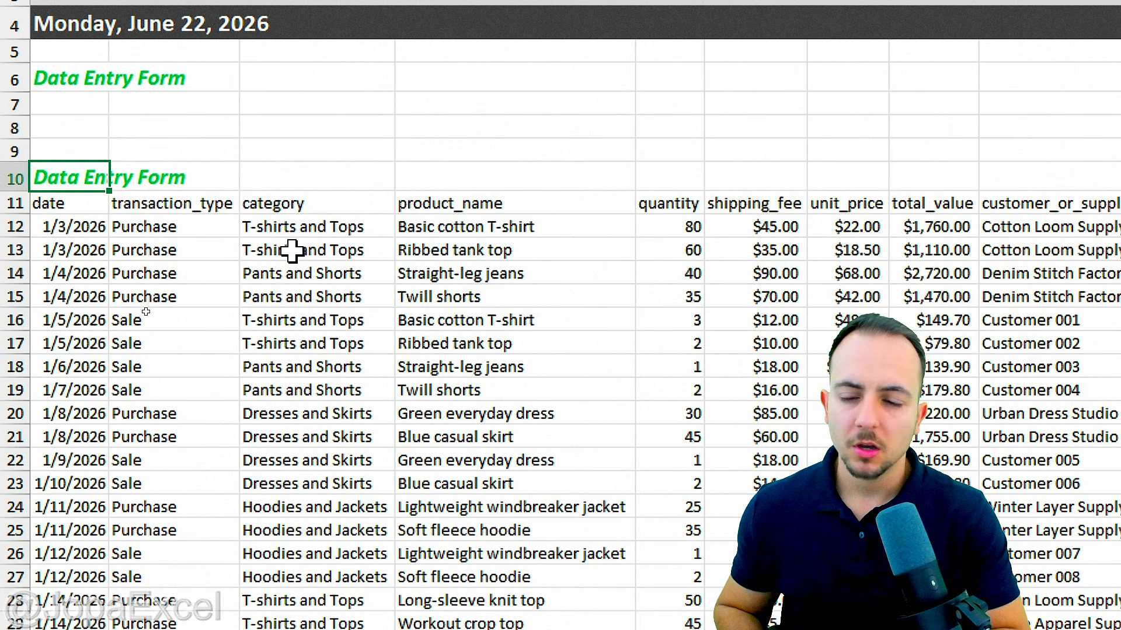
text(Tran)
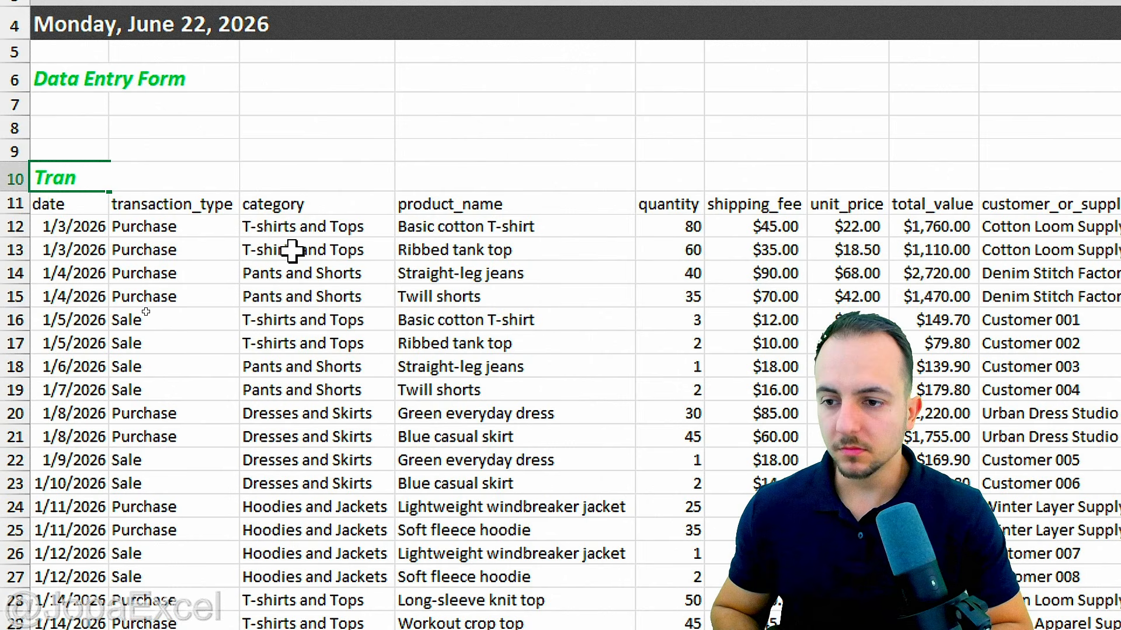
text(san)
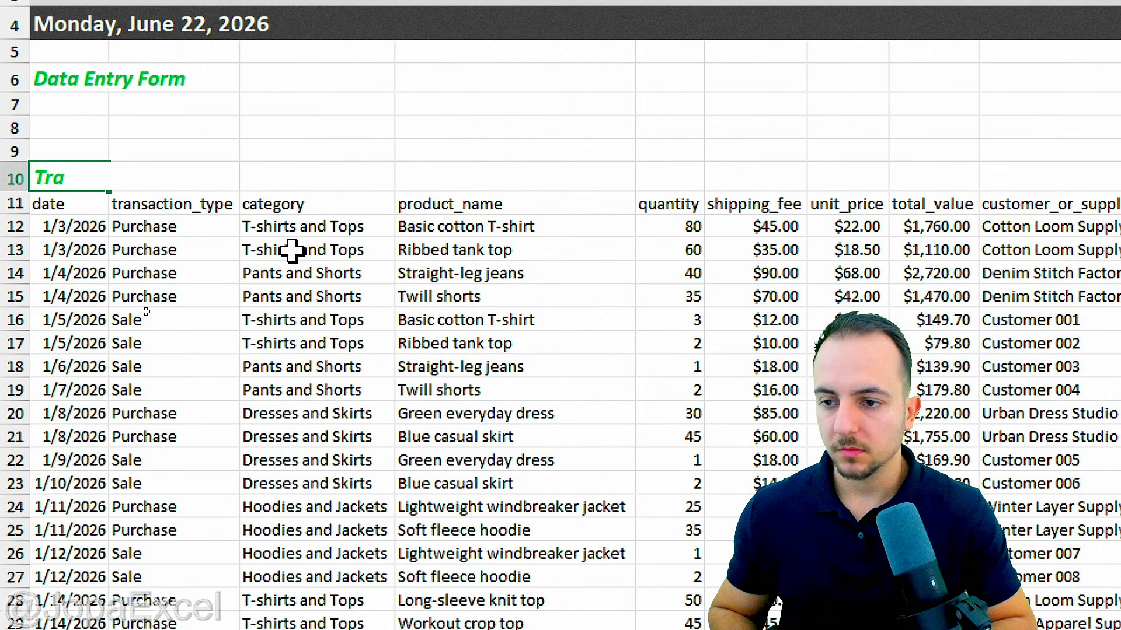
text(ctions)
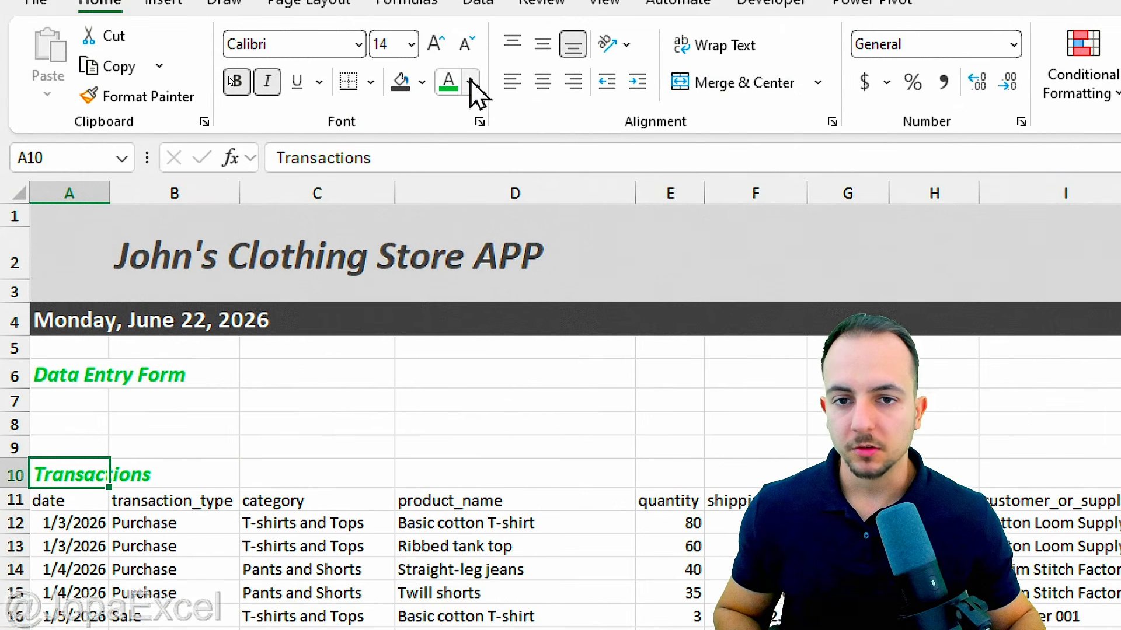
Step: Colour the Transactions heading Black, Text 1, Lighter 25%
click(470, 86)
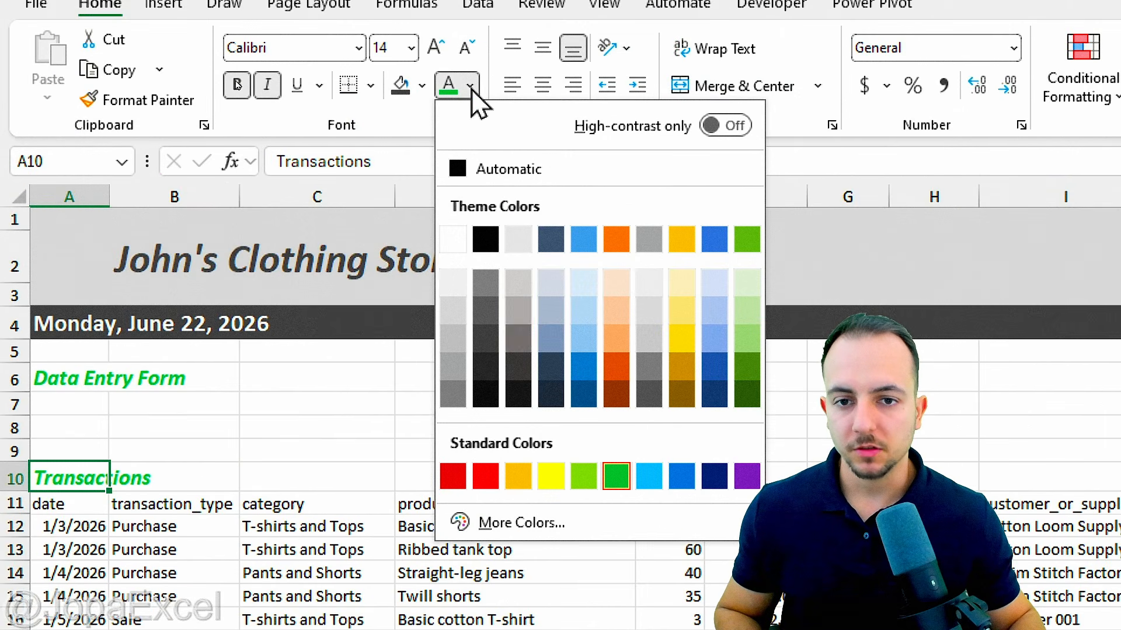
click(484, 340)
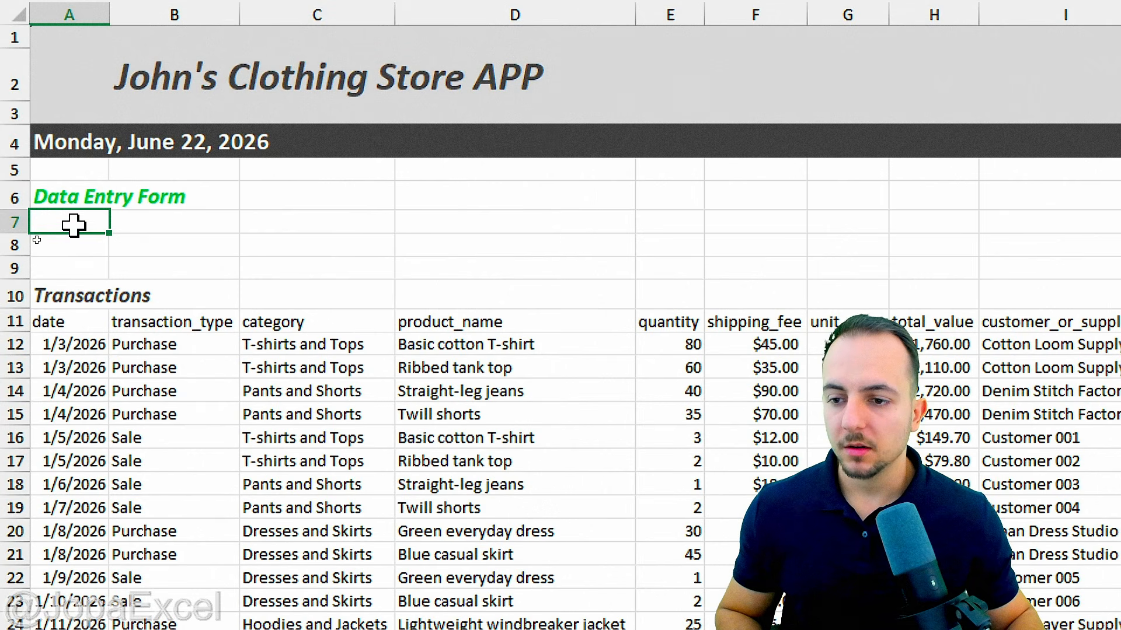
drag(88, 229, 90, 245)
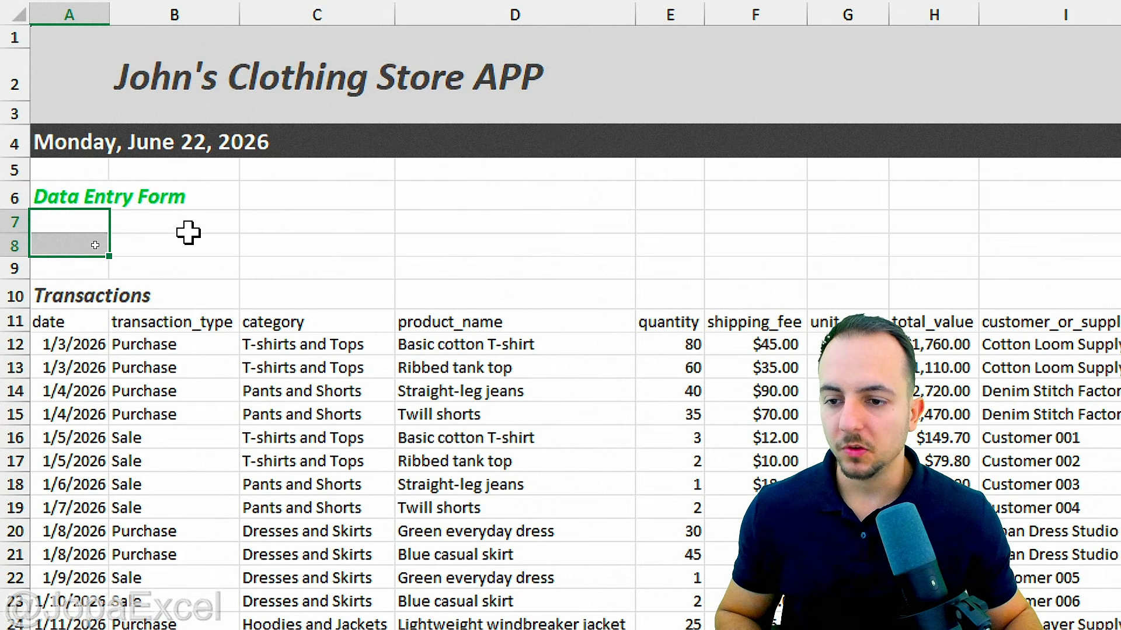
drag(187, 231, 195, 248)
Step: Select the date, transaction_type, category and product_name header cells in row 11
drag(300, 230, 301, 244)
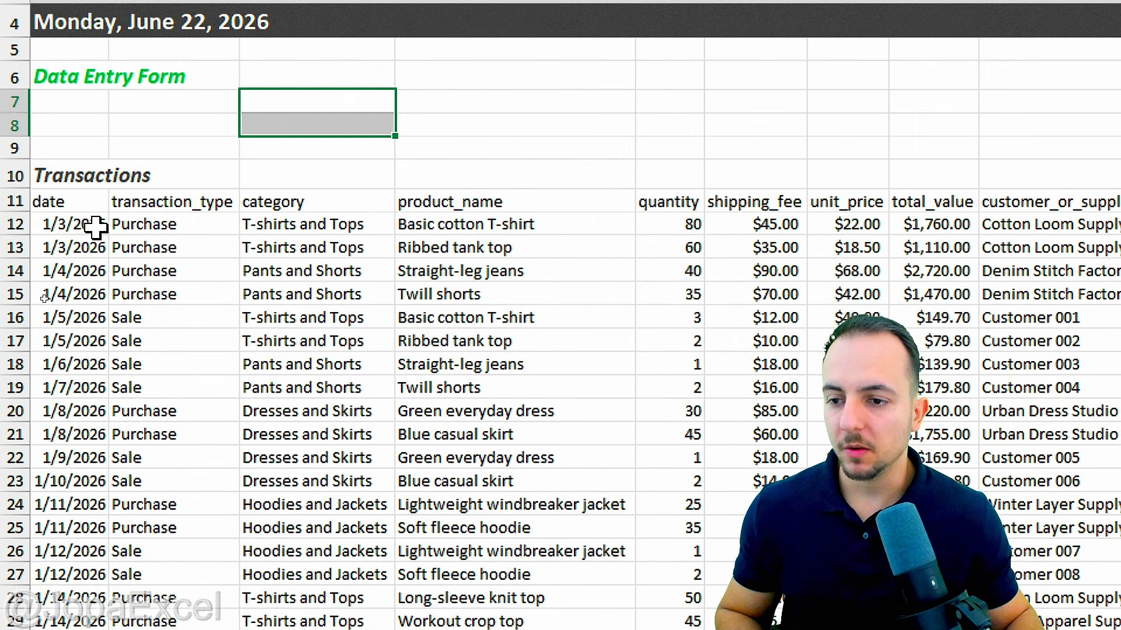
click(96, 212)
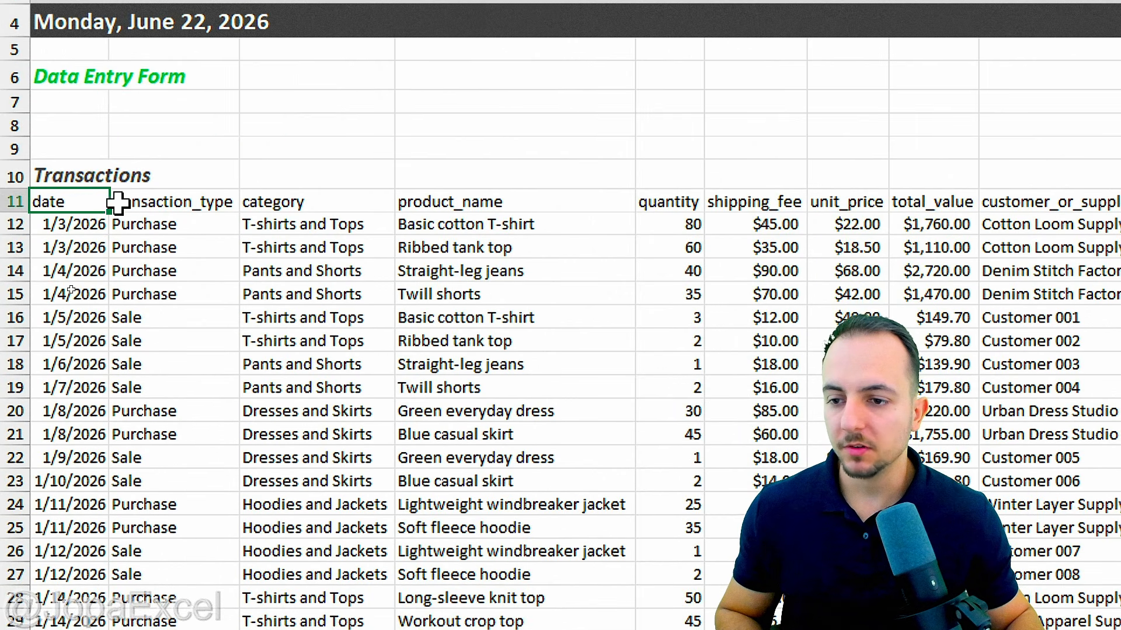
click(192, 211)
click(350, 211)
click(432, 205)
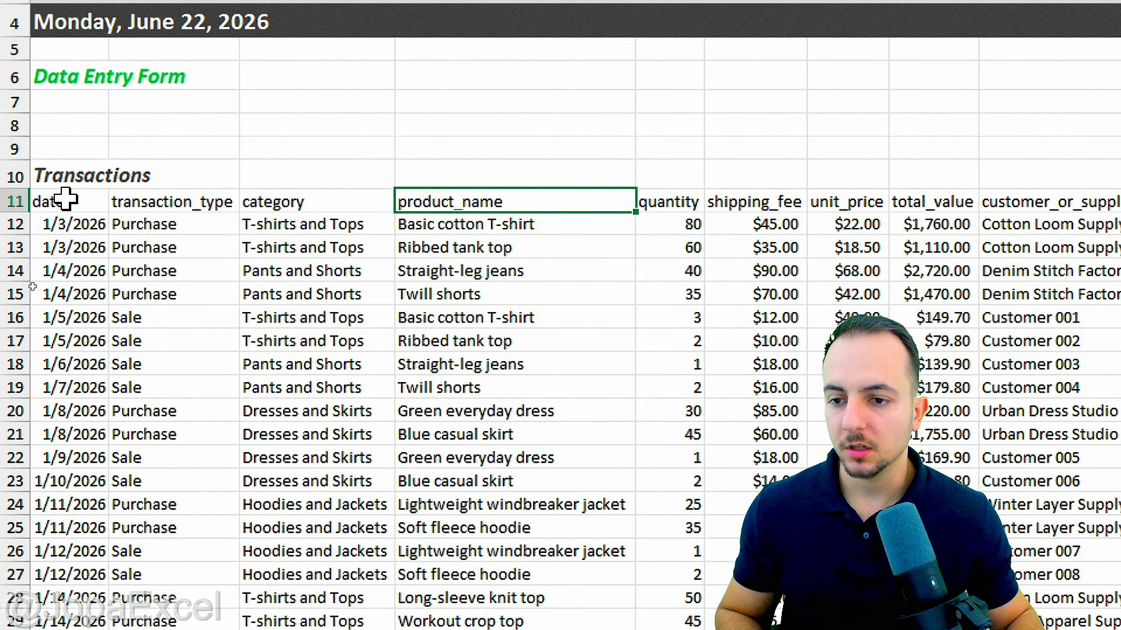
click(65, 200)
click(188, 202)
click(295, 201)
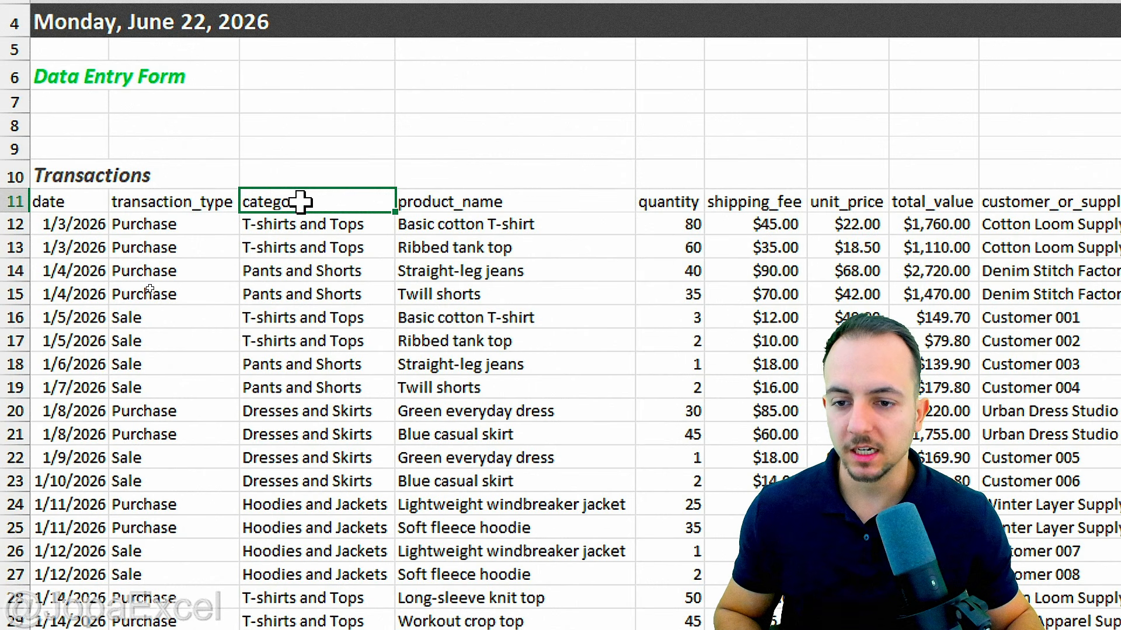
click(453, 195)
Step: Select the header row and first transaction record across A11:K12
scroll(978, 270, right, 3)
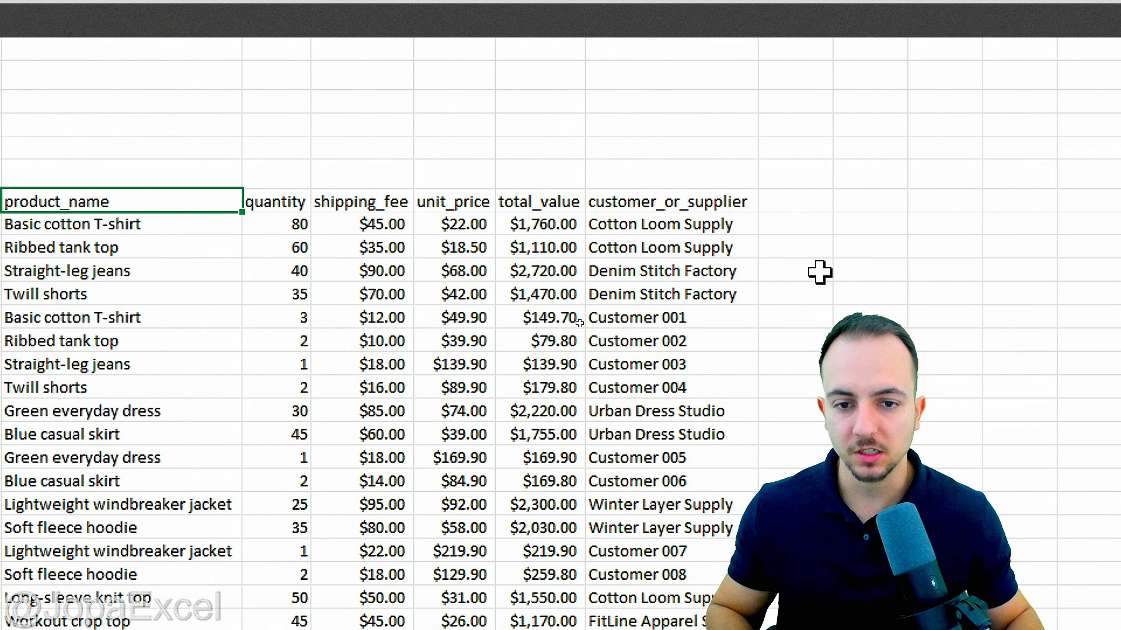
scroll(138, 222, left, 3)
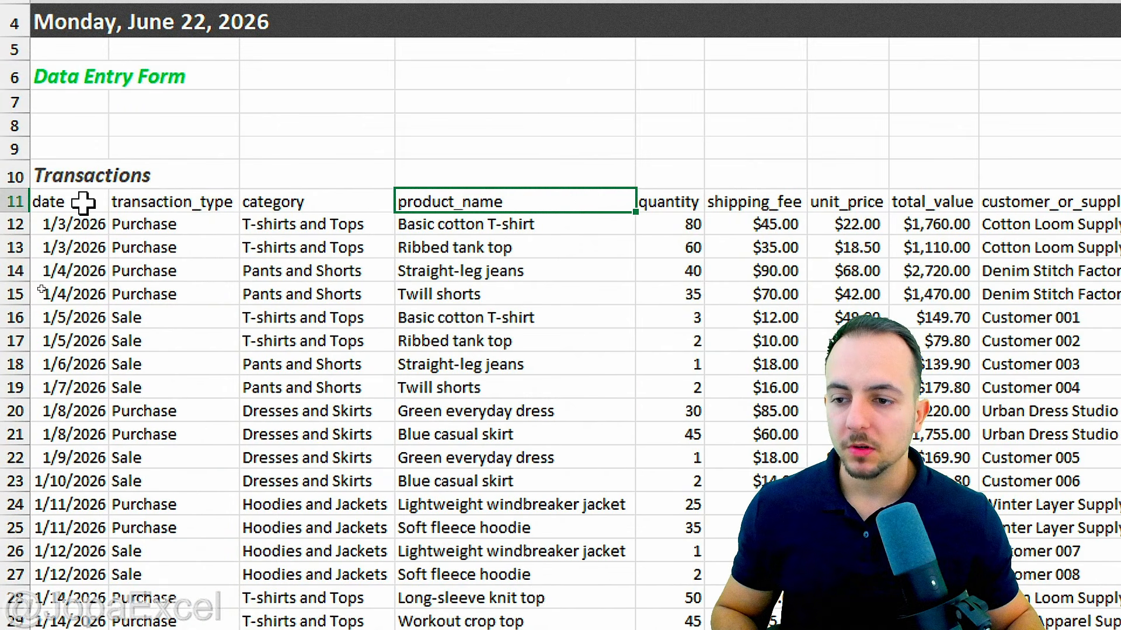
drag(82, 203, 930, 222)
scroll(953, 287, right, 2)
scroll(953, 288, left, 5)
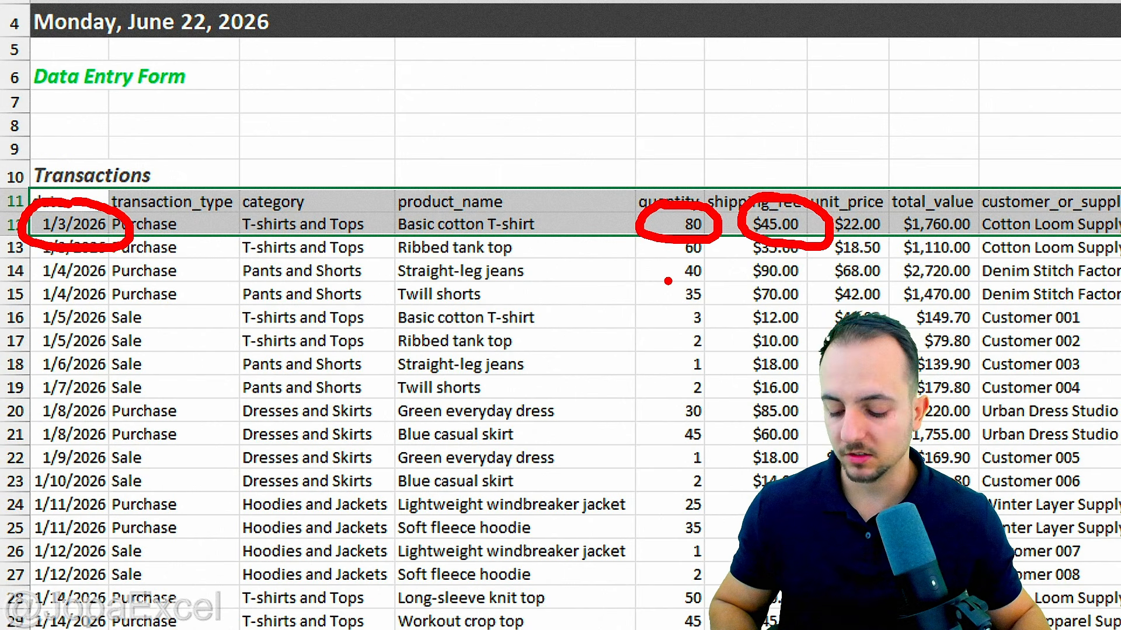
Step: Copy the table's header row and first record into rows 7–8 of the form area
key(ctrl+c)
scroll(160, 75, up, 1)
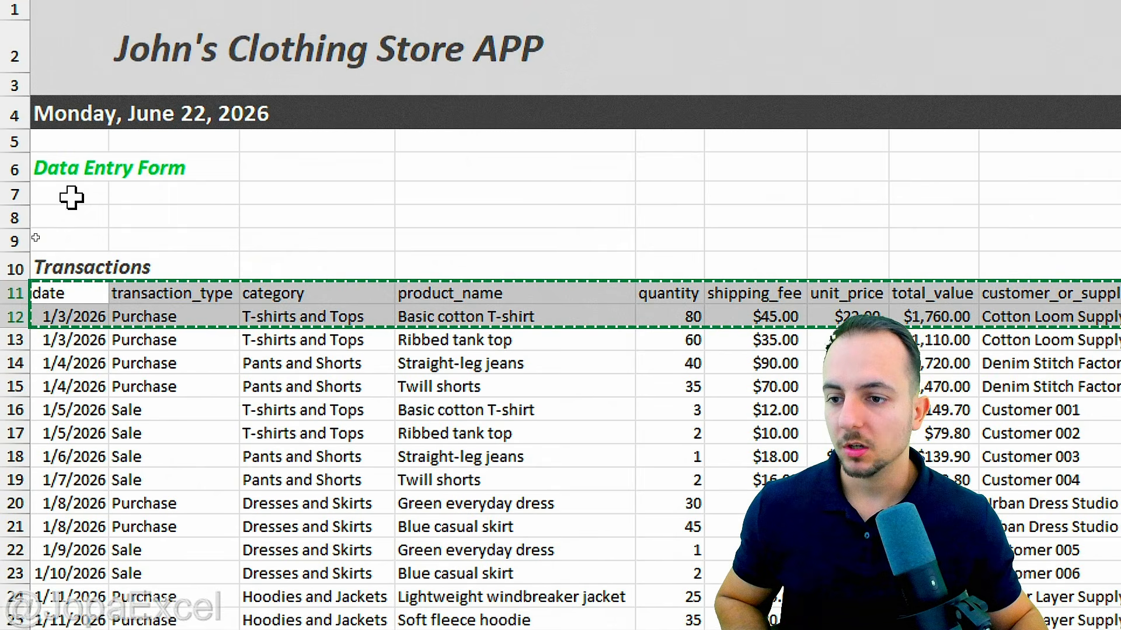
click(71, 194)
key(ctrl+v)
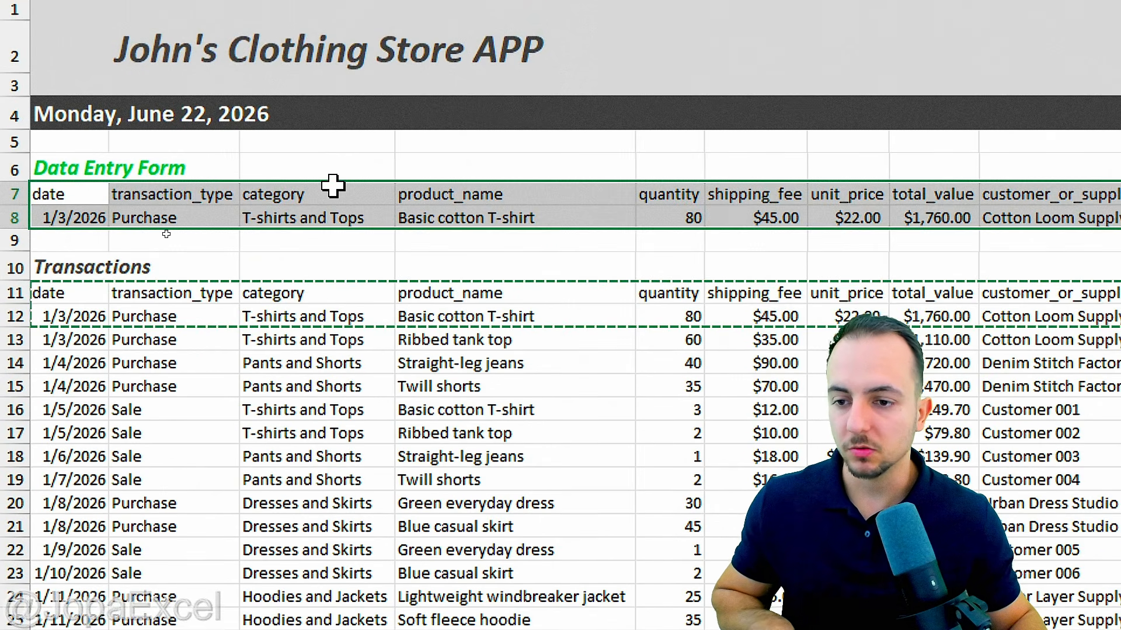
key(Escape)
Step: Format A8 as Short Date reading 1/3/2026 and confirm F8 shows Currency
click(50, 218)
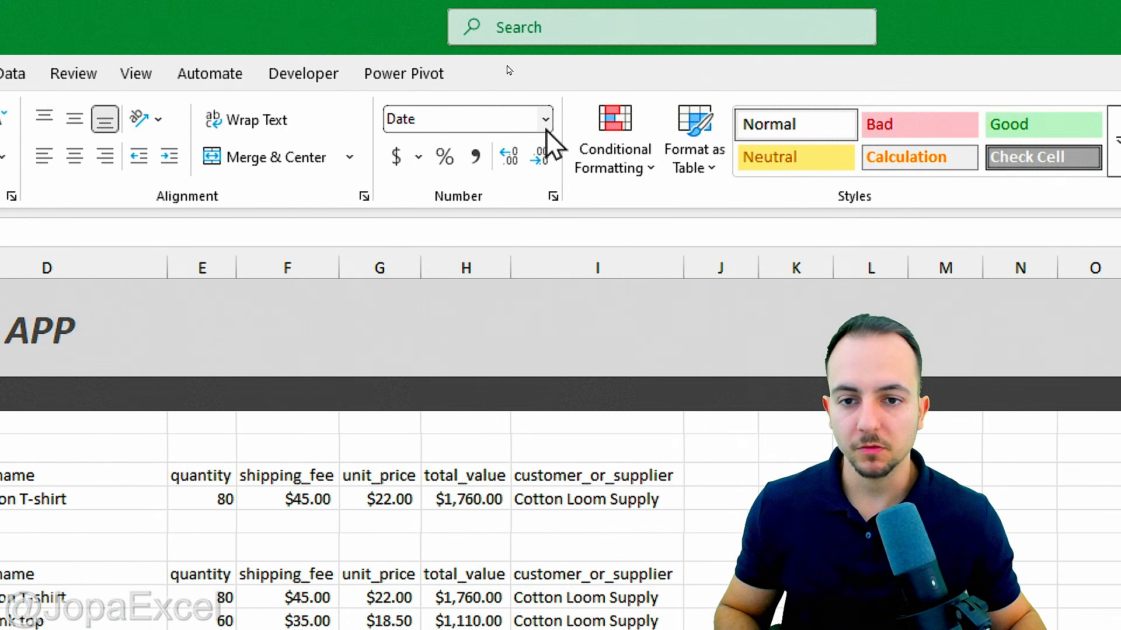
click(628, 119)
click(529, 157)
click(546, 120)
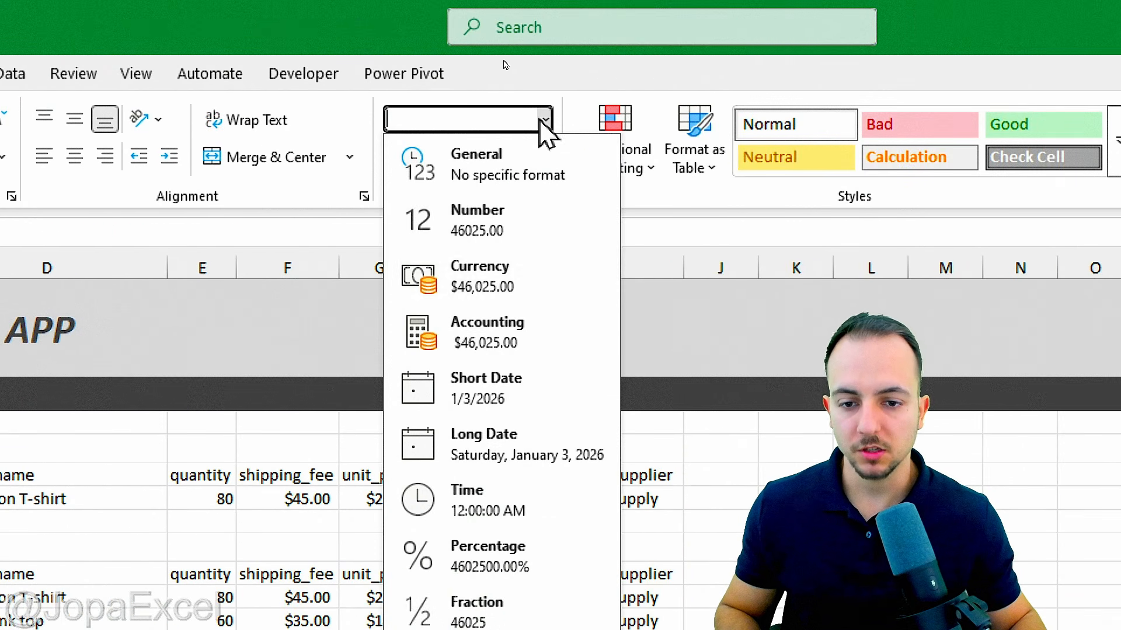
click(522, 388)
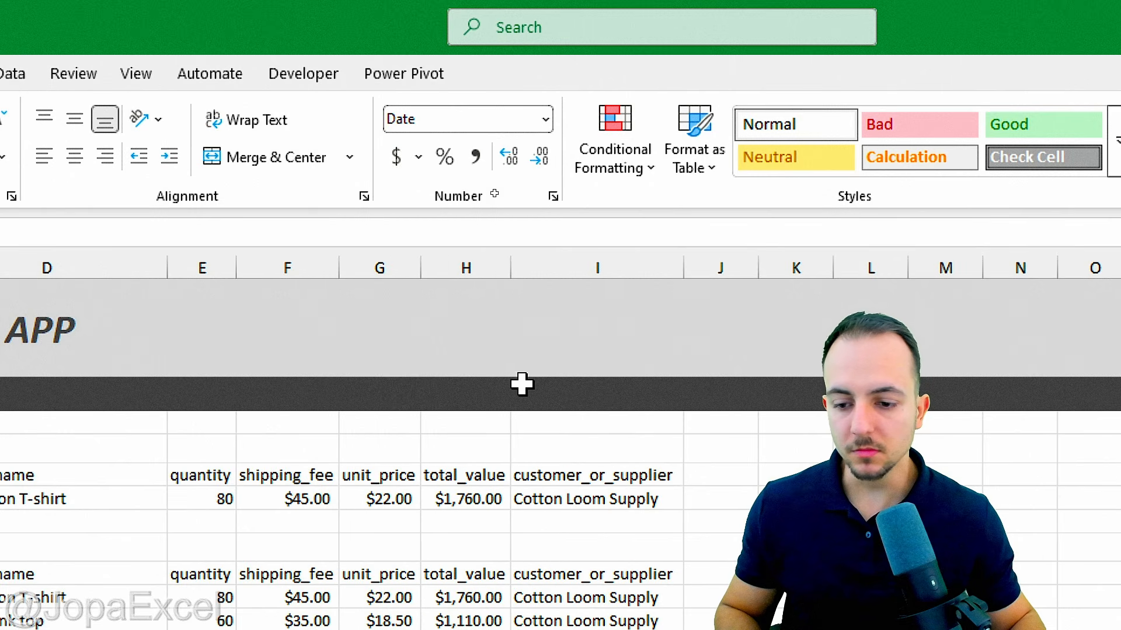
click(310, 495)
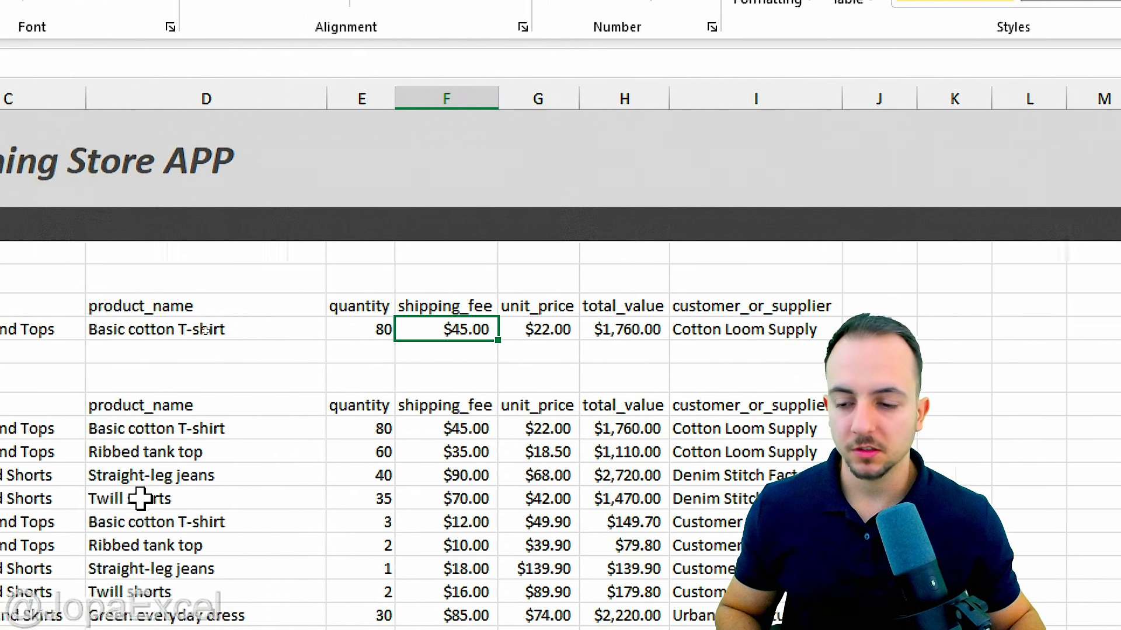
click(82, 327)
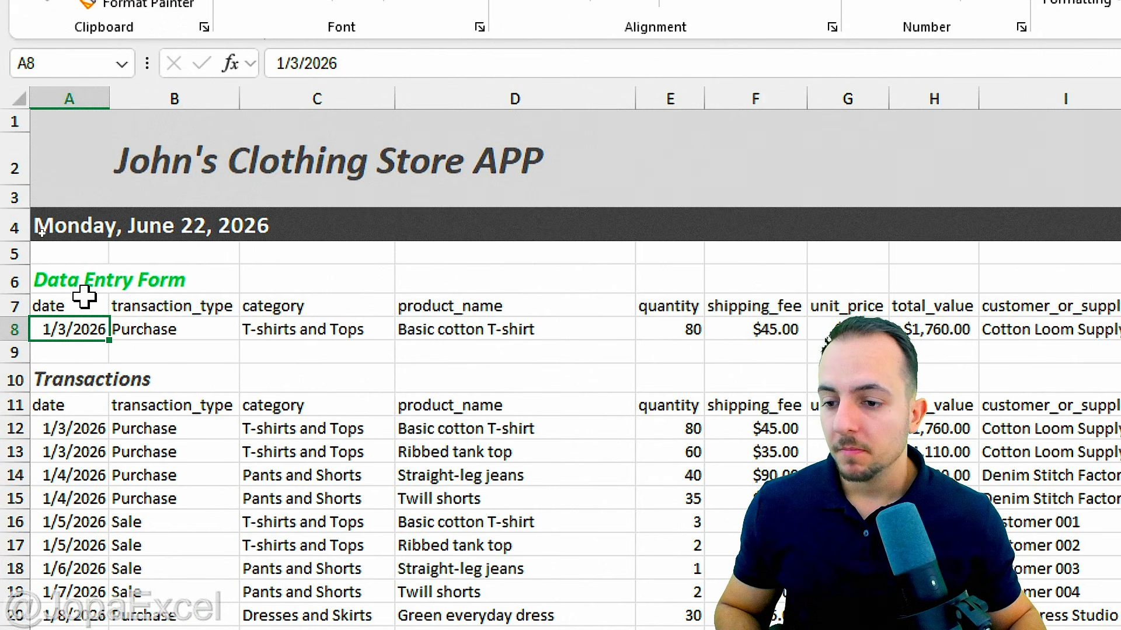
drag(87, 305, 1066, 329)
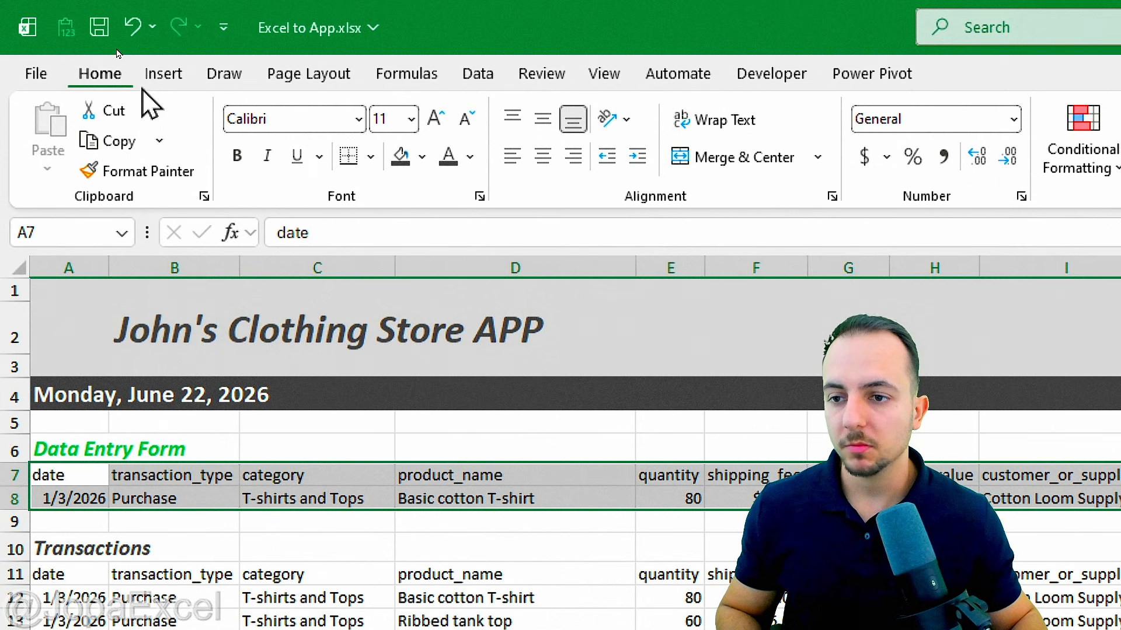
Step: Centre the form cells horizontally and vertically and give them All Borders
click(543, 162)
click(539, 123)
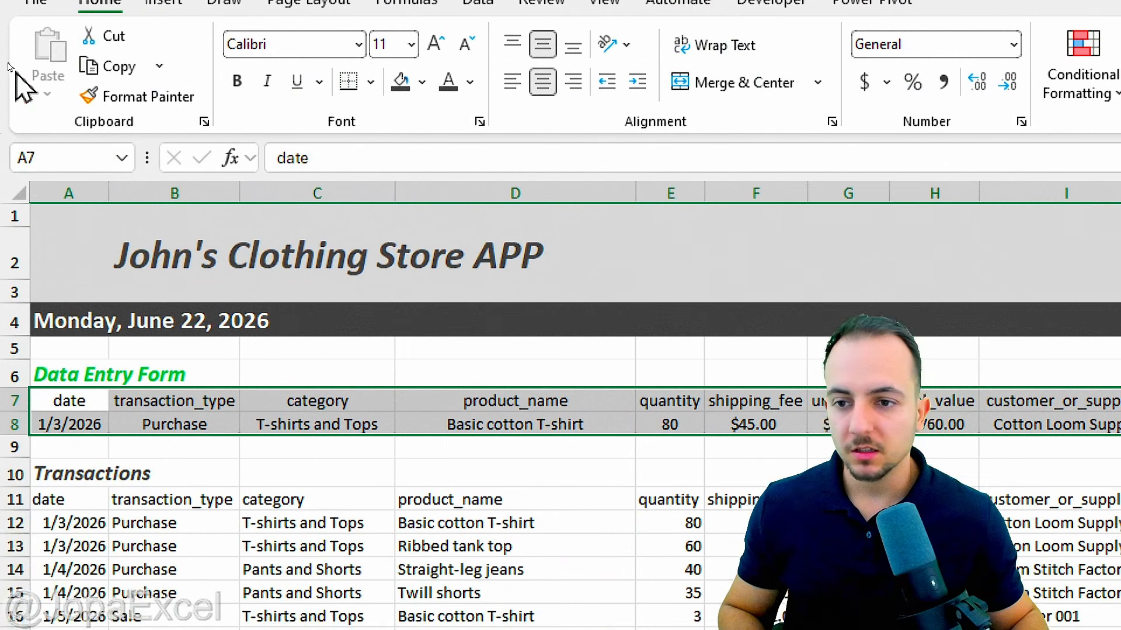
click(370, 82)
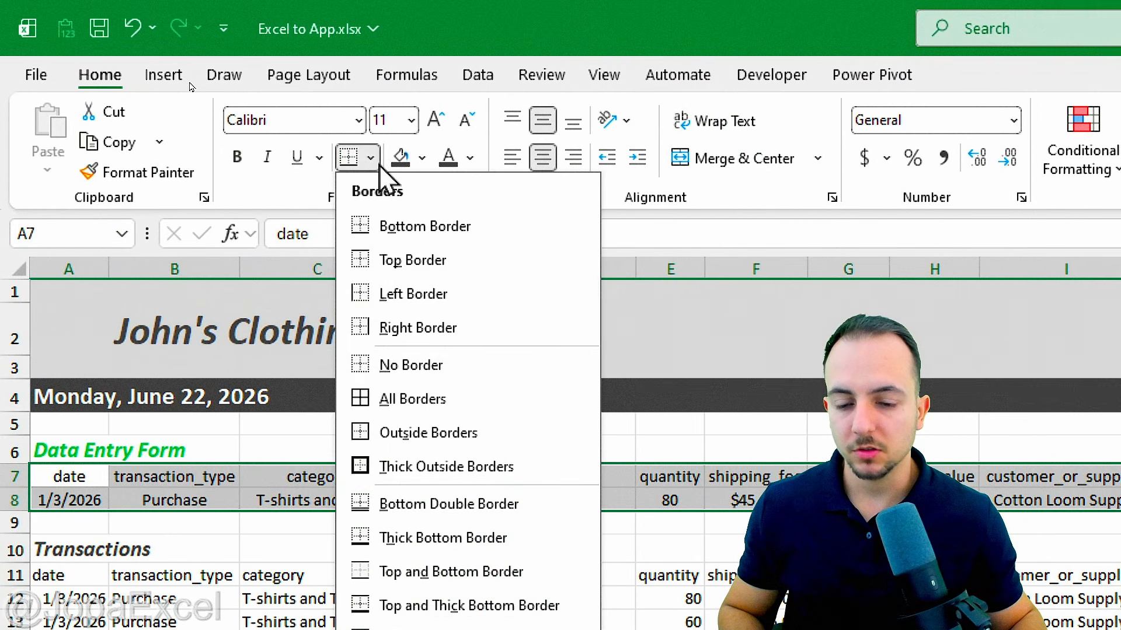
click(470, 402)
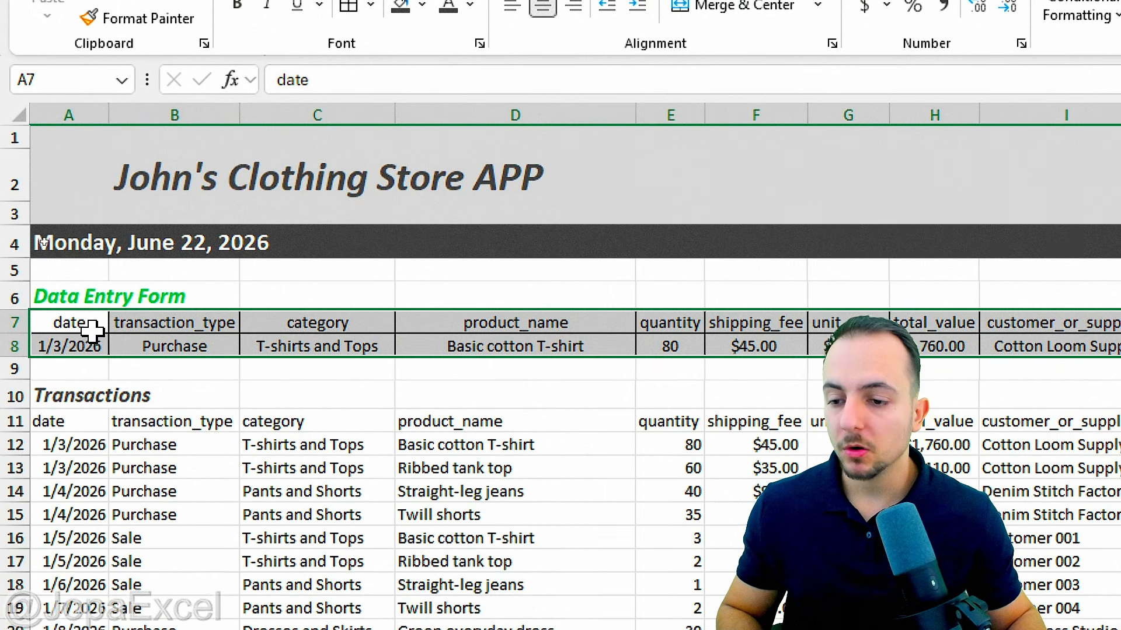
Step: Fill the header row A7:I7 green with white text
drag(88, 479, 176, 483)
drag(175, 330, 1112, 322)
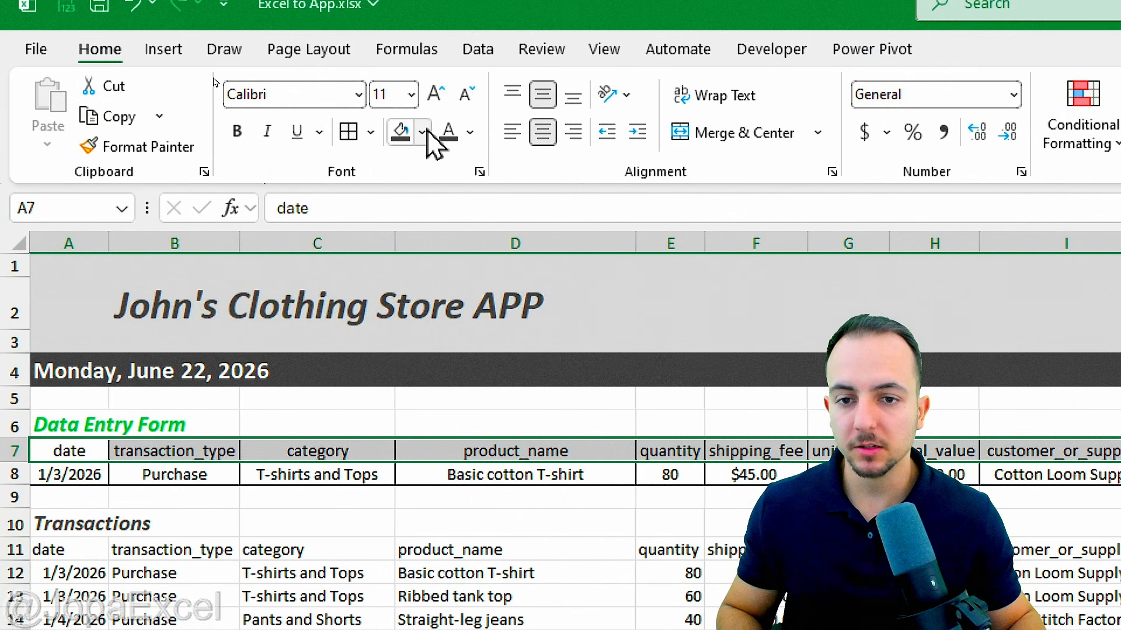
click(345, 5)
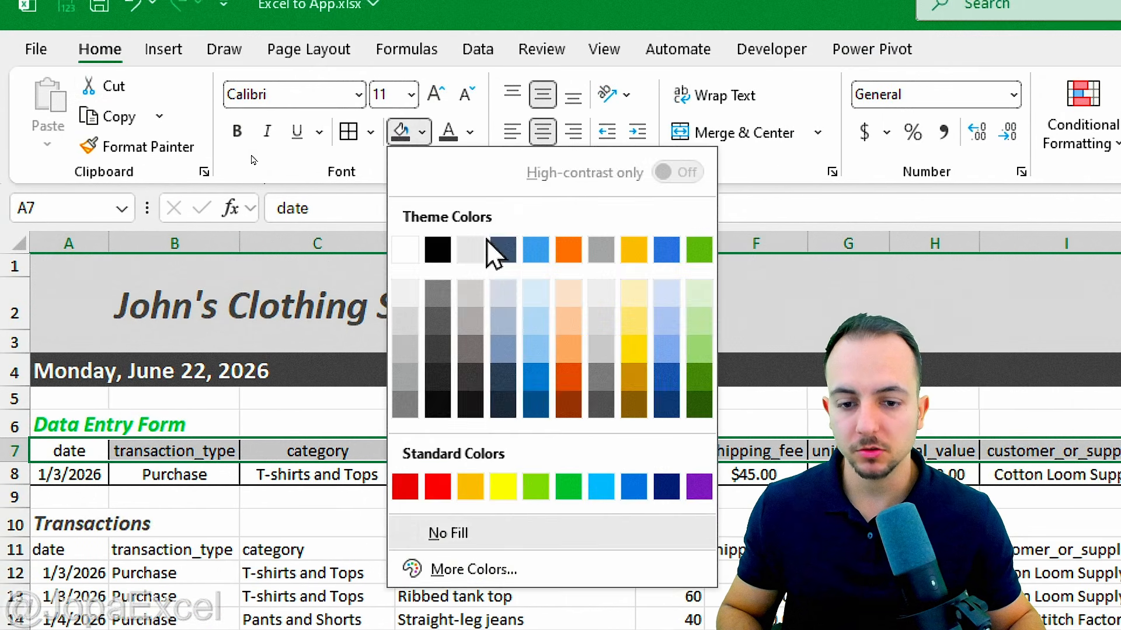
click(569, 487)
click(473, 134)
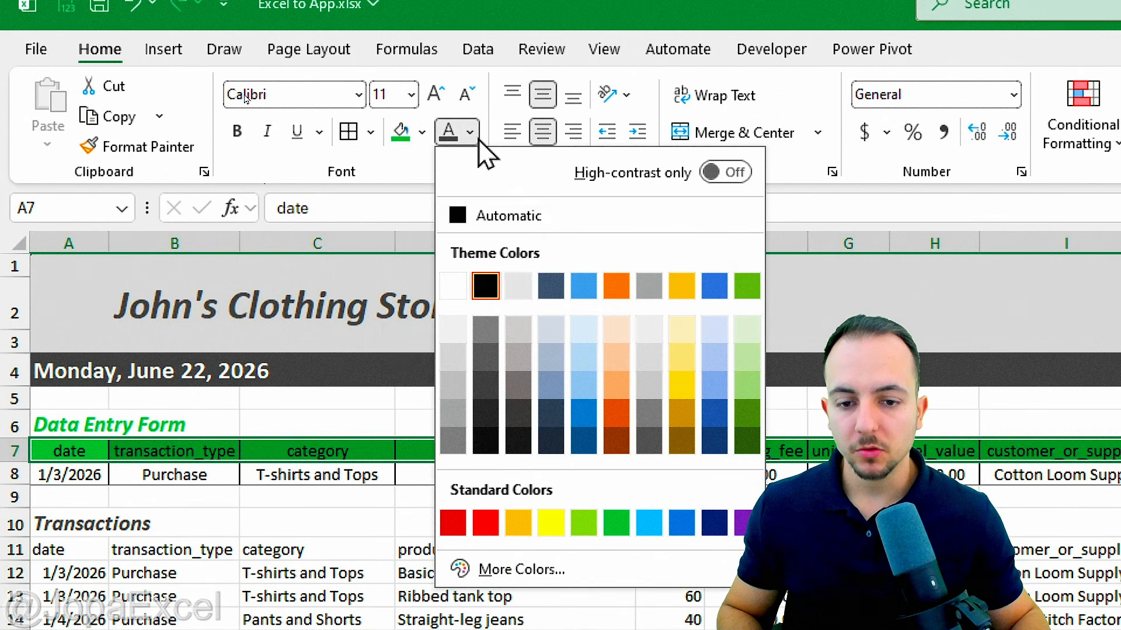
click(460, 283)
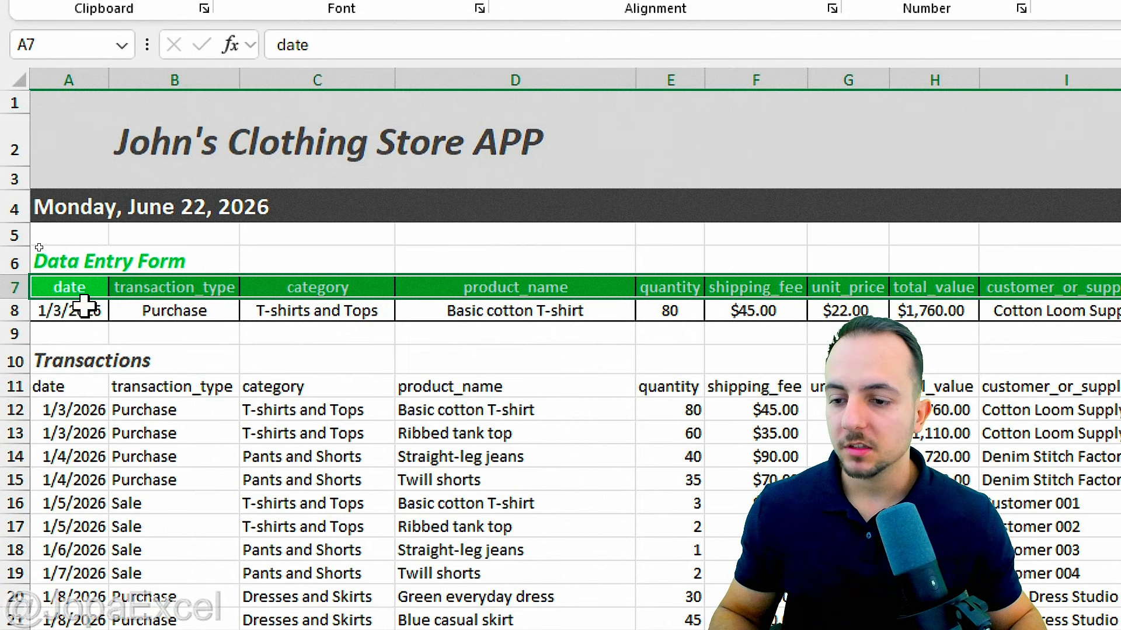
Step: Make the entry row A8:I8 text dark green
drag(82, 305, 1112, 298)
drag(981, 298, 8, 306)
click(470, 82)
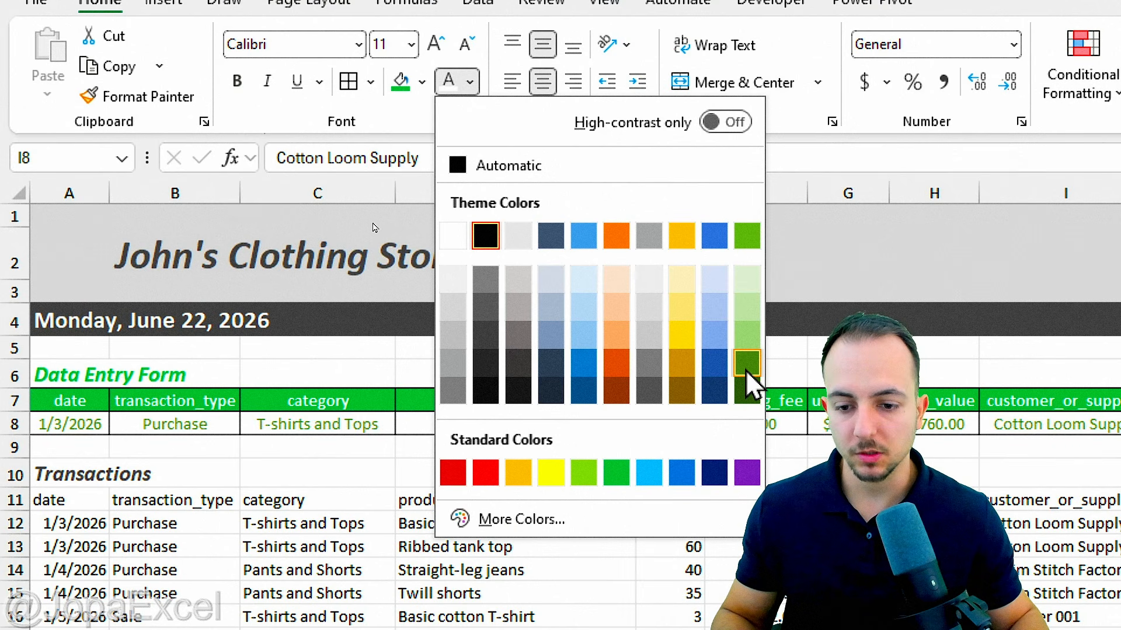
click(747, 369)
click(475, 500)
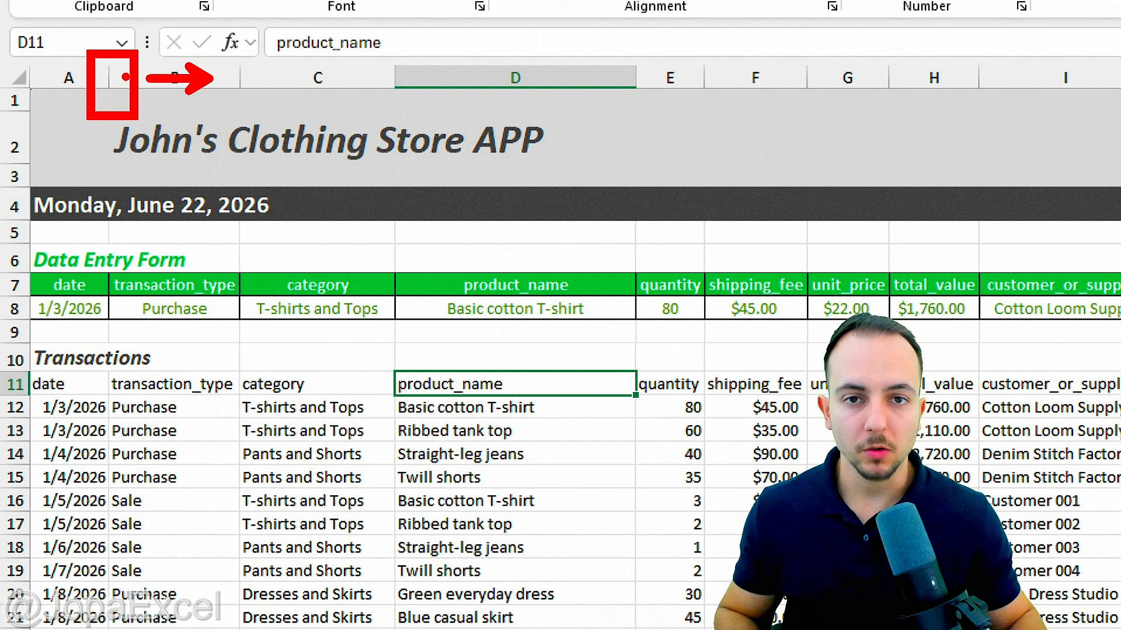
Step: Widen column A so transaction_type and later form columns shift right, then select B8
drag(110, 79, 133, 80)
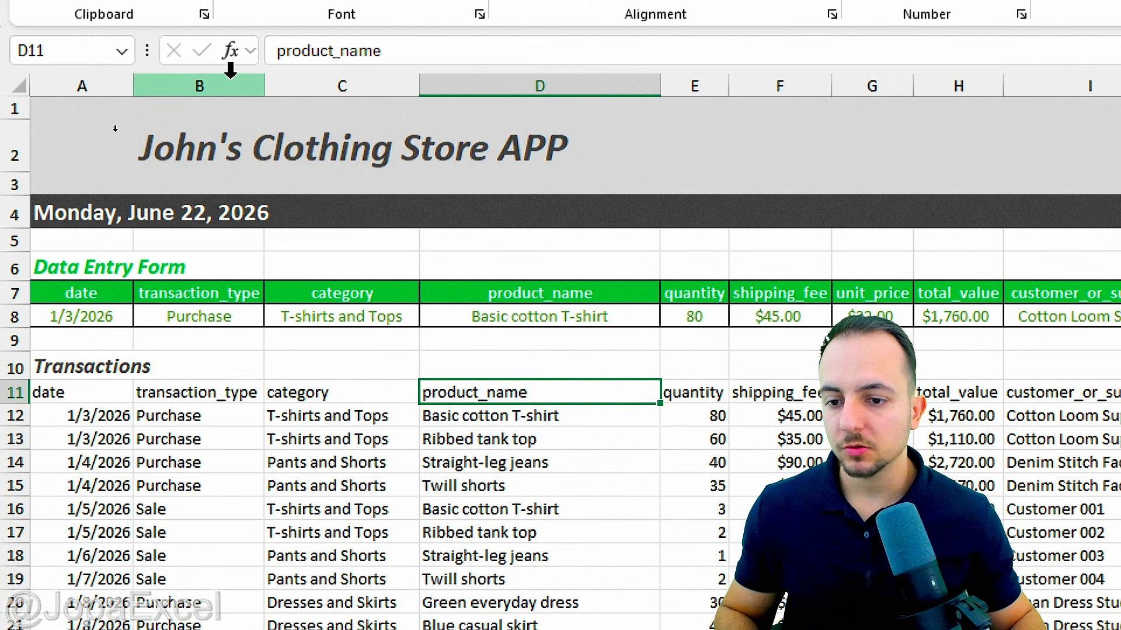
click(231, 70)
click(237, 316)
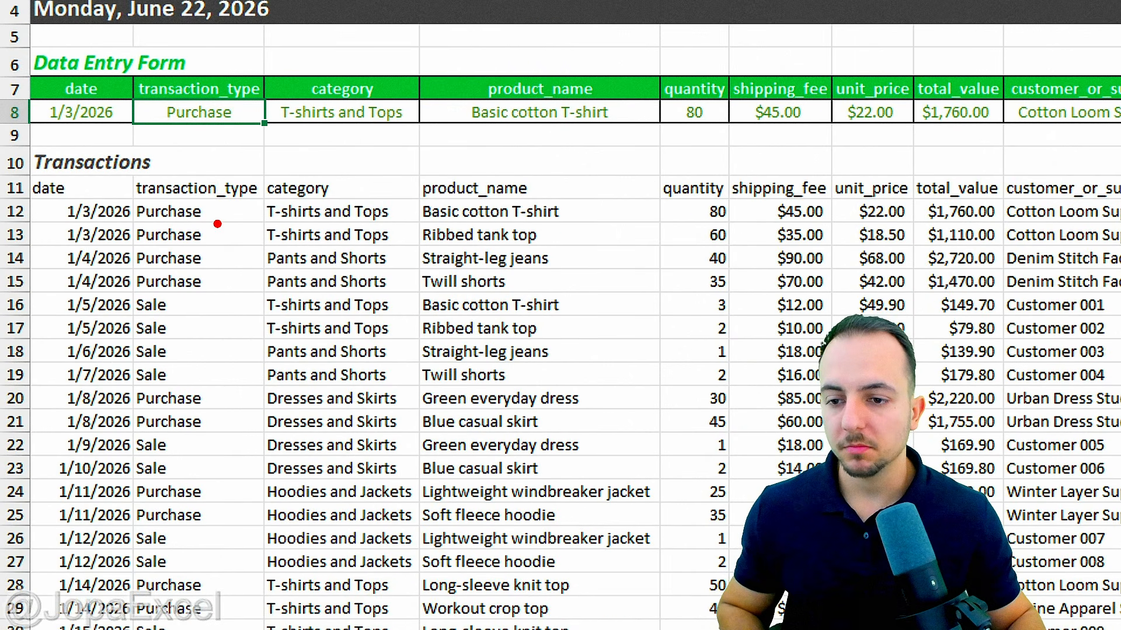
drag(217, 221, 290, 177)
drag(212, 310, 279, 280)
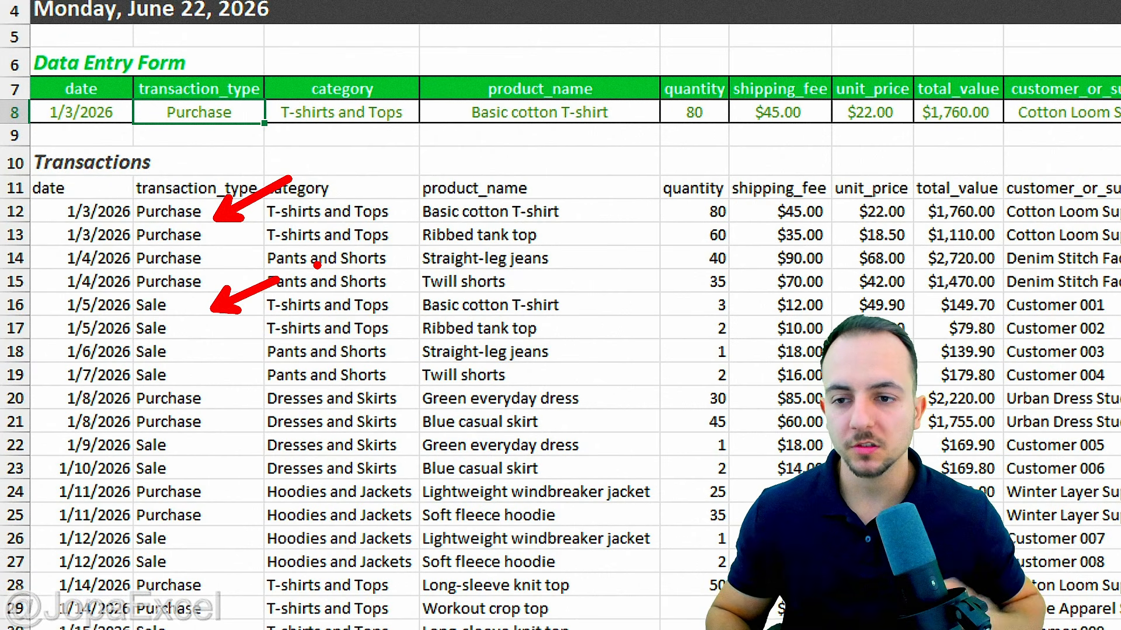
scroll(263, 225, up, 2)
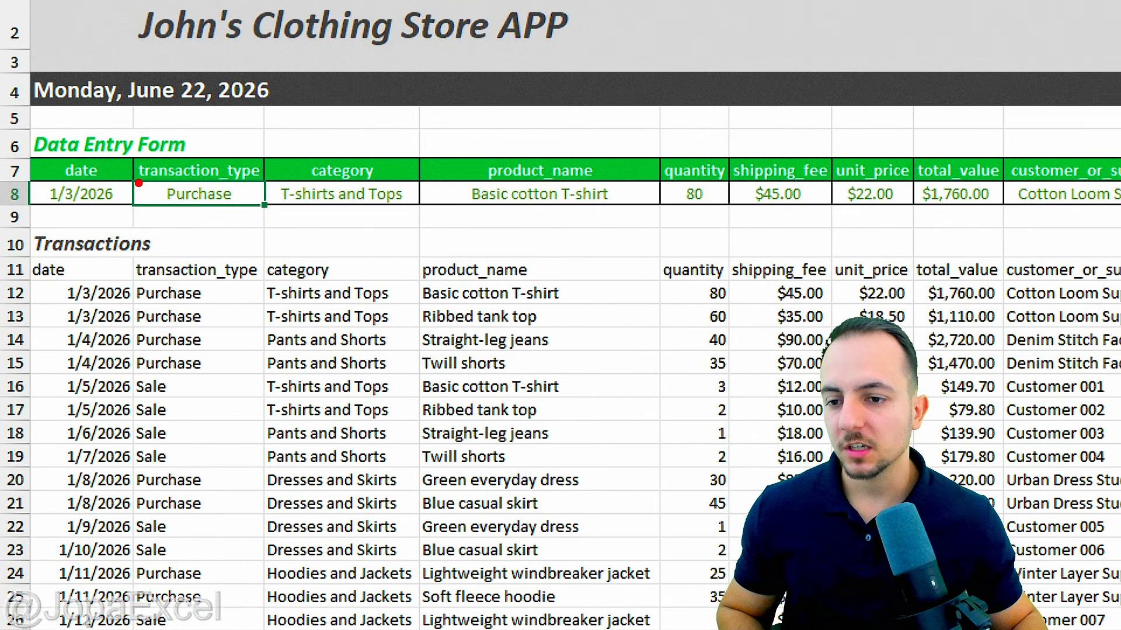
mouse_move(138, 183)
mouse_down()
mouse_move(228, 237)
mouse_move(263, 335)
mouse_move(261, 365)
mouse_up()
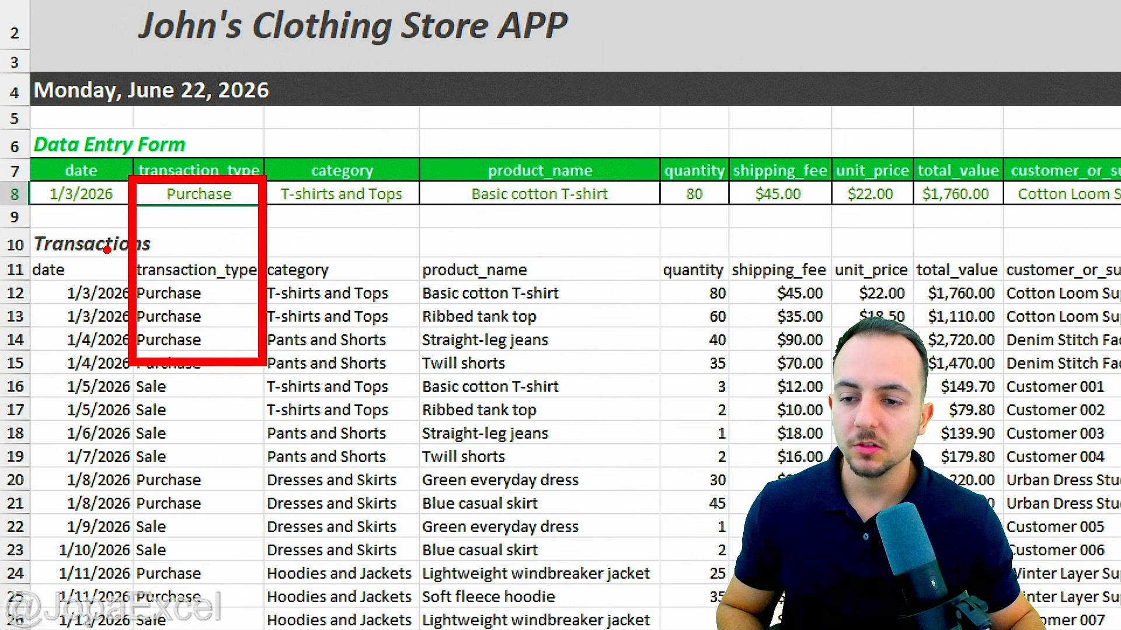
drag(107, 250, 179, 225)
drag(104, 279, 124, 291)
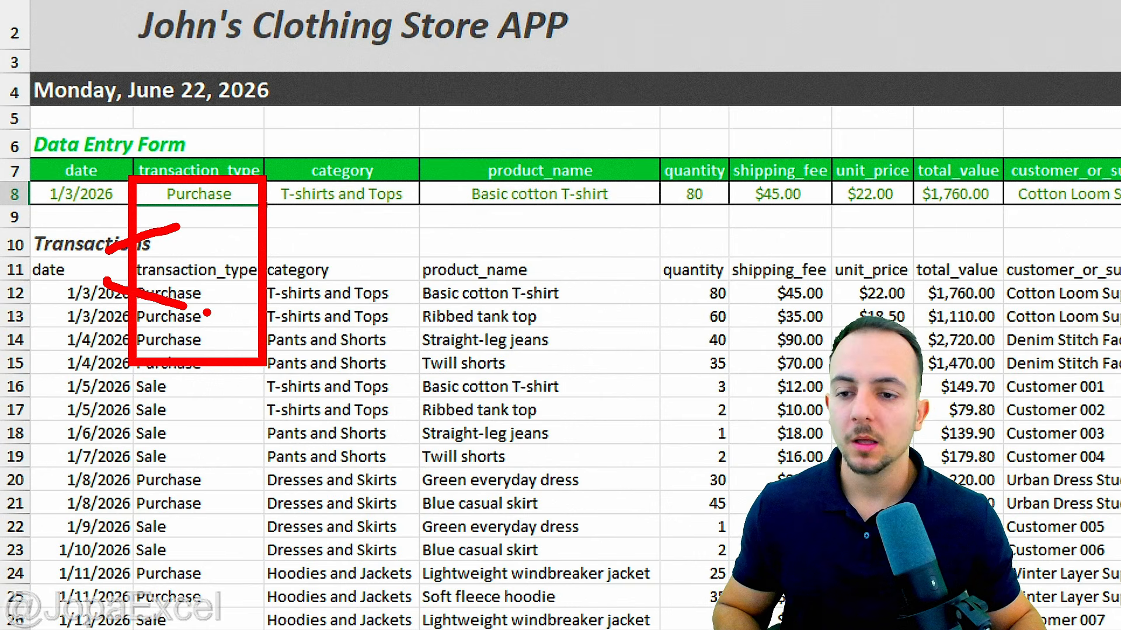
key(Escape)
key(ctrl+2)
mouse_move(220, 177)
mouse_down()
mouse_move(140, 202)
mouse_move(259, 186)
mouse_up()
key(Escape)
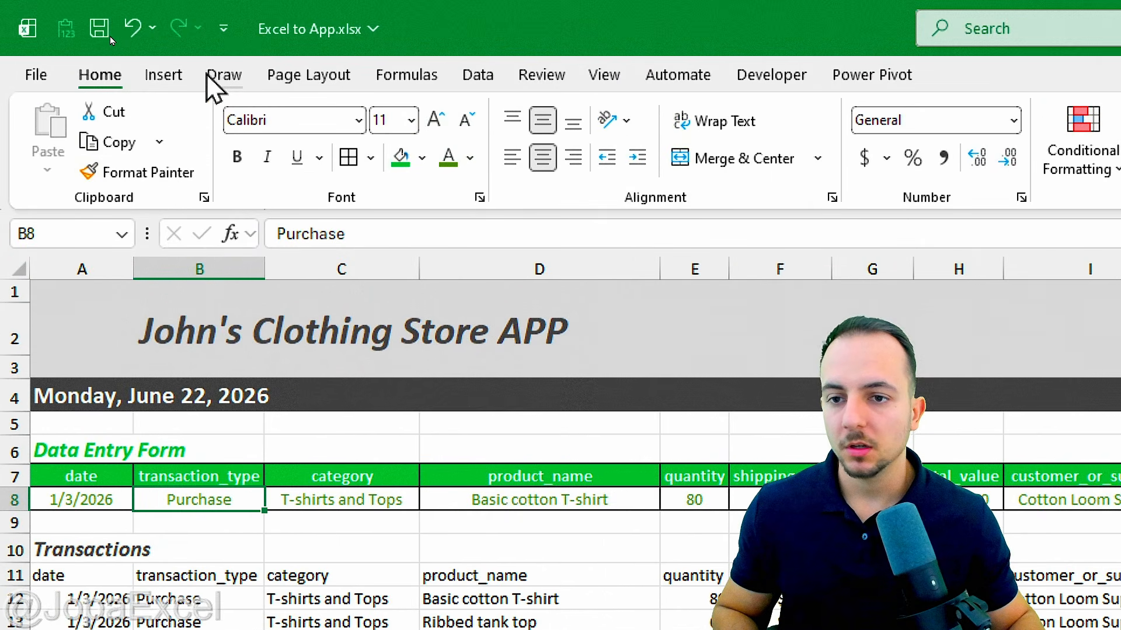
Step: Give B8 a Data Validation list rule with source Purchase,Sale
click(479, 76)
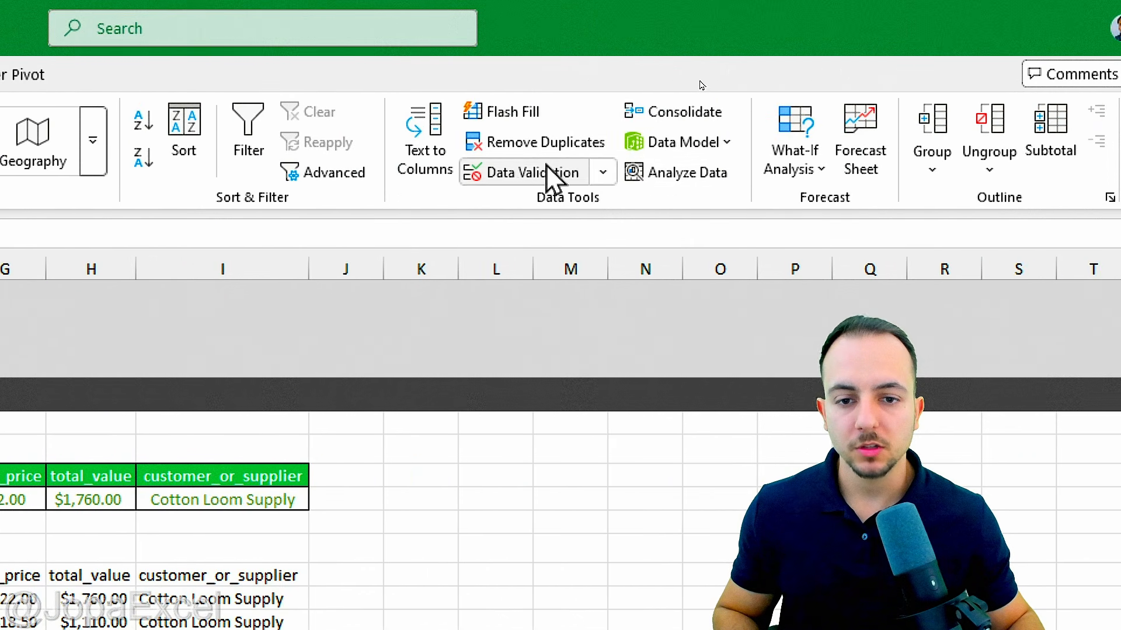
click(552, 178)
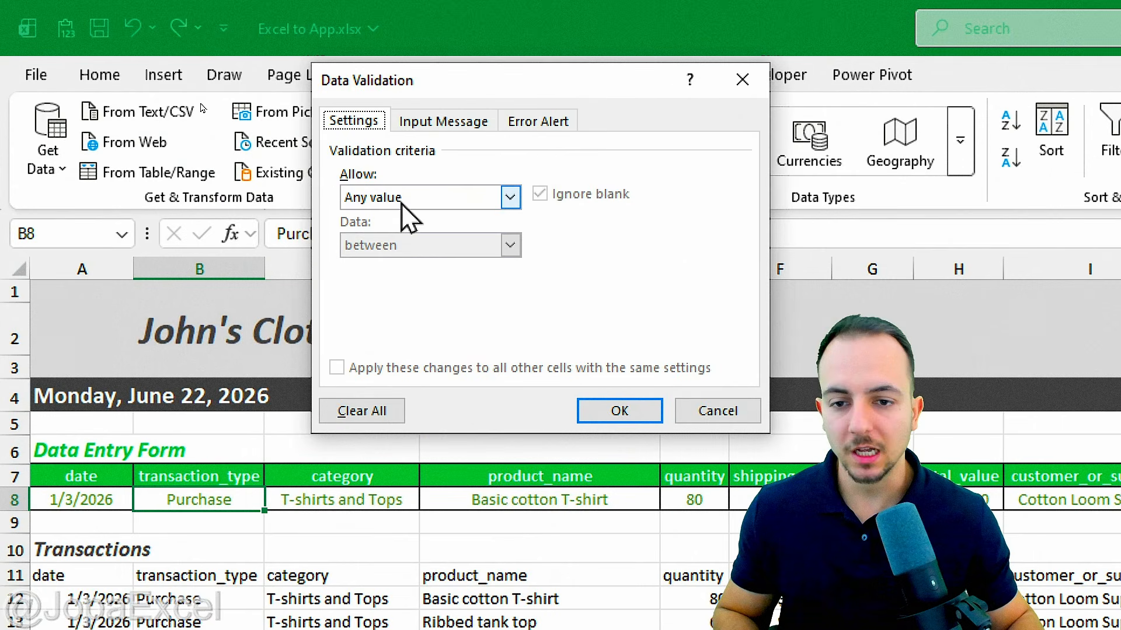
click(403, 201)
click(376, 263)
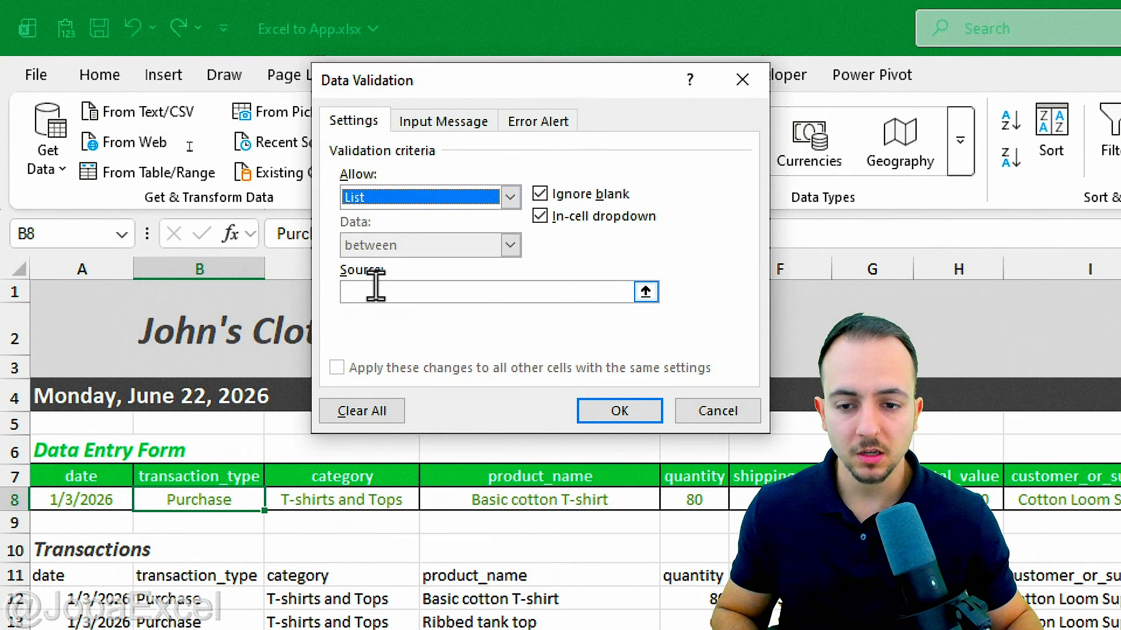
click(375, 290)
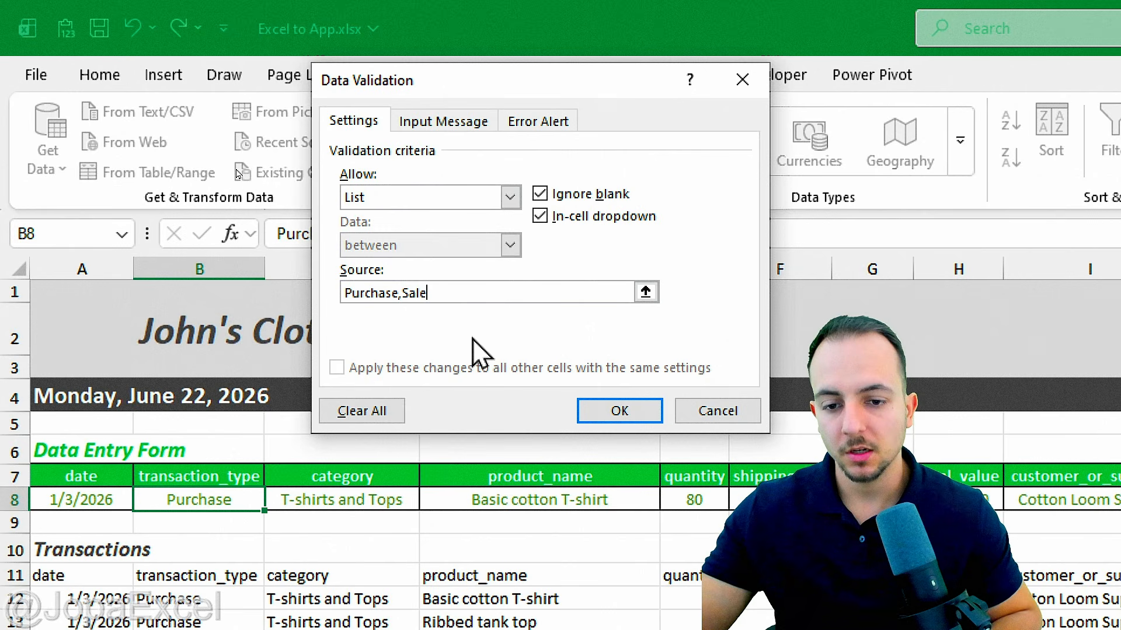
Step: Confirm the Purchase/Sale validation and test B8's dropdown, leaving it on Purchase
click(595, 420)
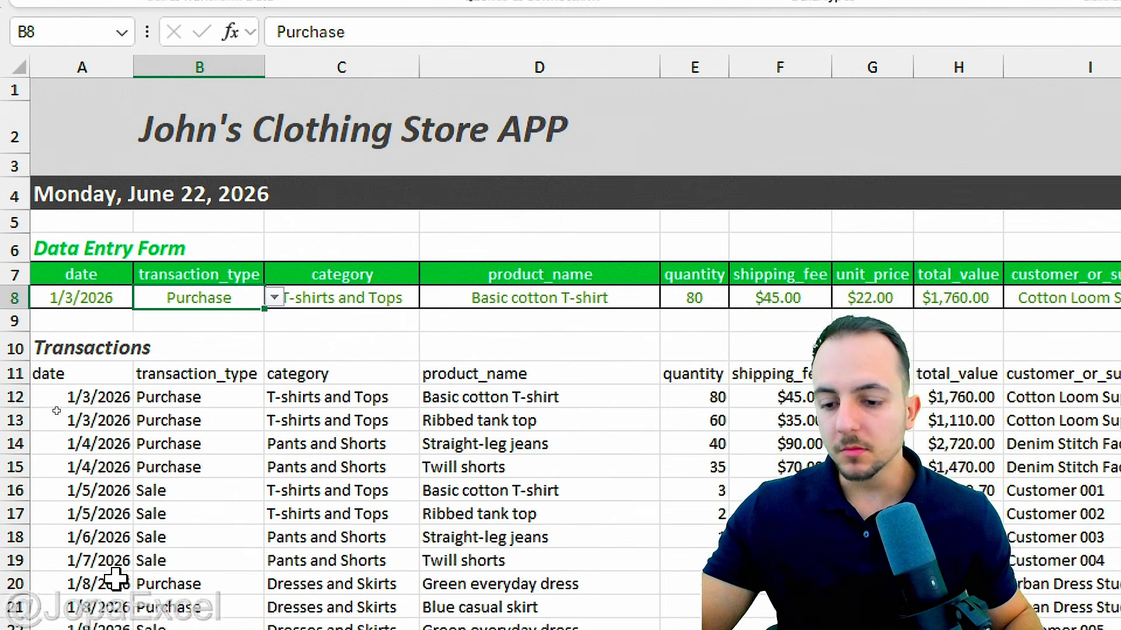
click(273, 500)
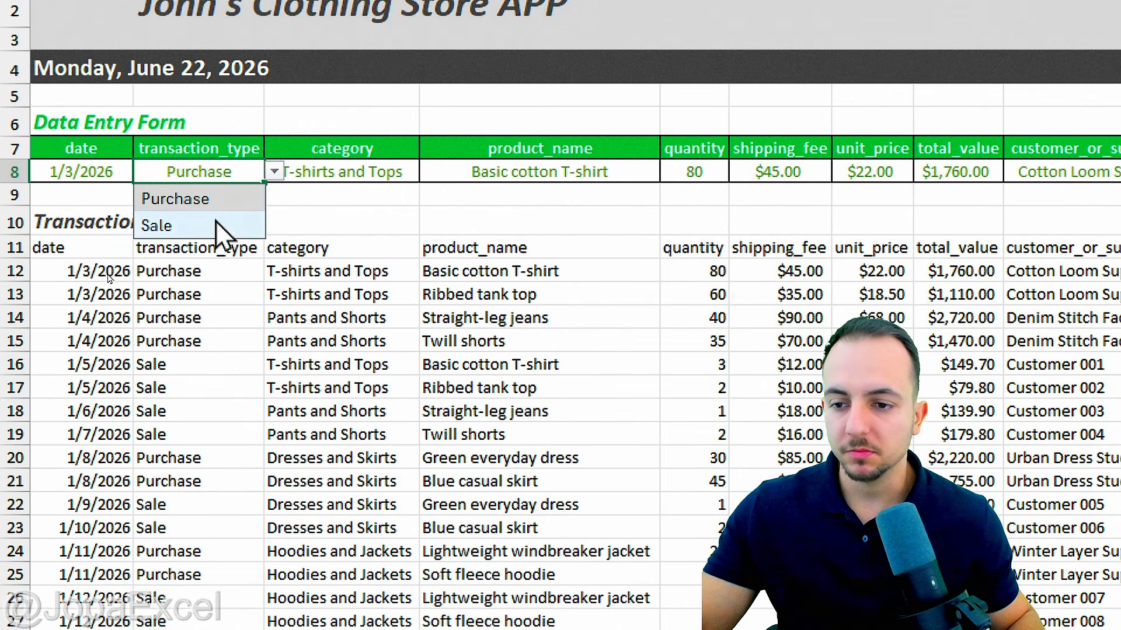
click(227, 221)
click(273, 173)
key(Up)
key(Return)
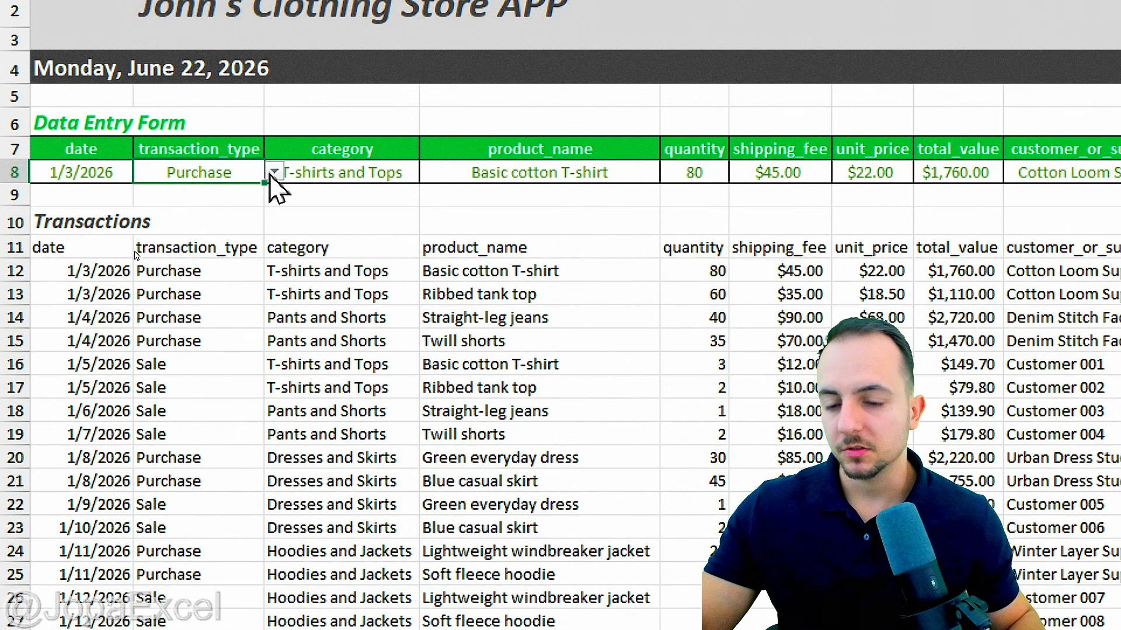
click(274, 172)
click(225, 224)
click(274, 173)
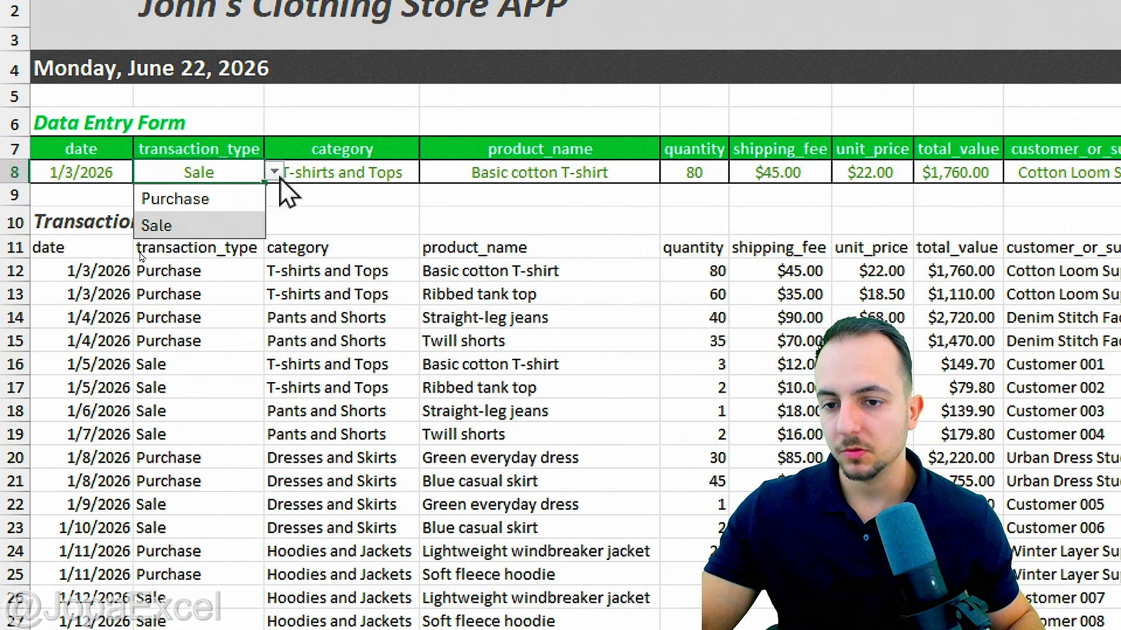
click(213, 200)
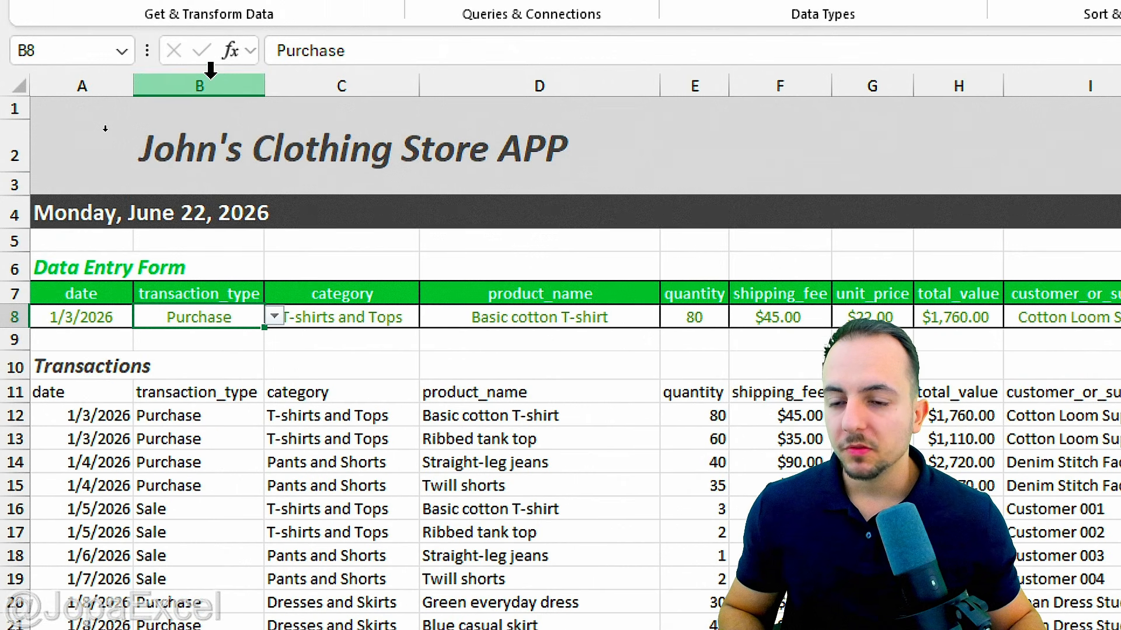
Step: Select the transaction_type column B in the Transactions table
click(207, 71)
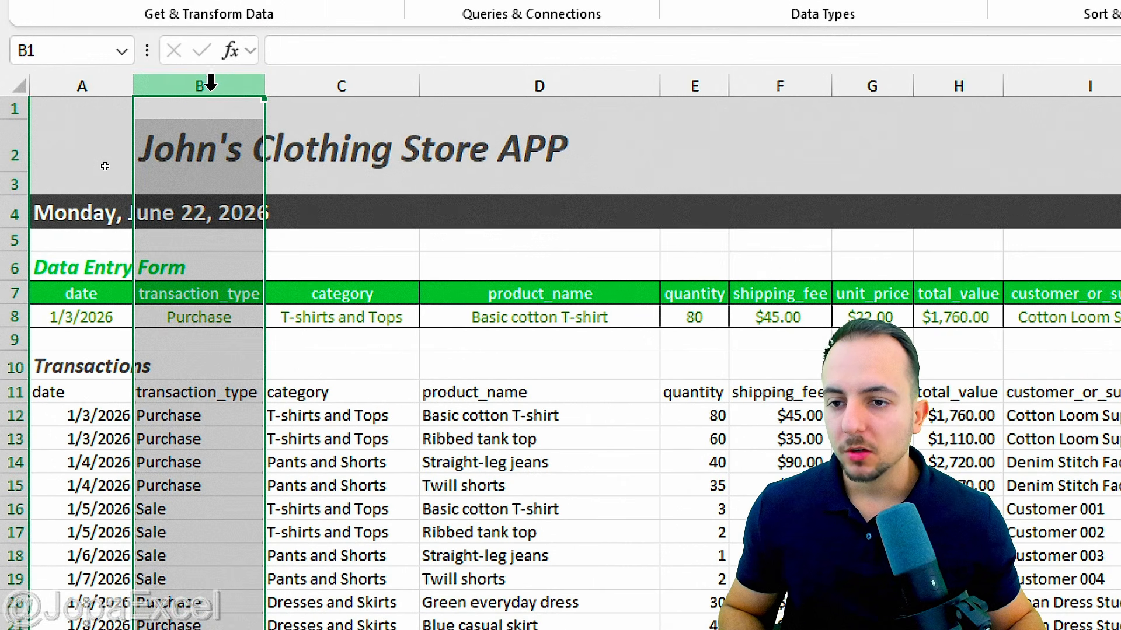
scroll(212, 555, down, 11)
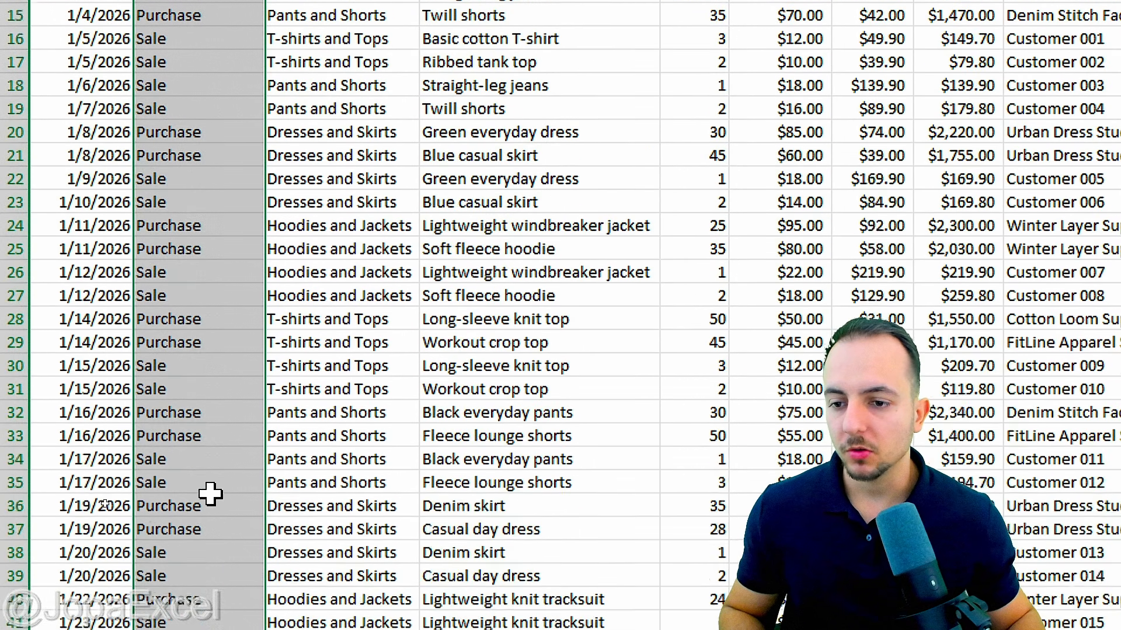
scroll(210, 483, up, 8)
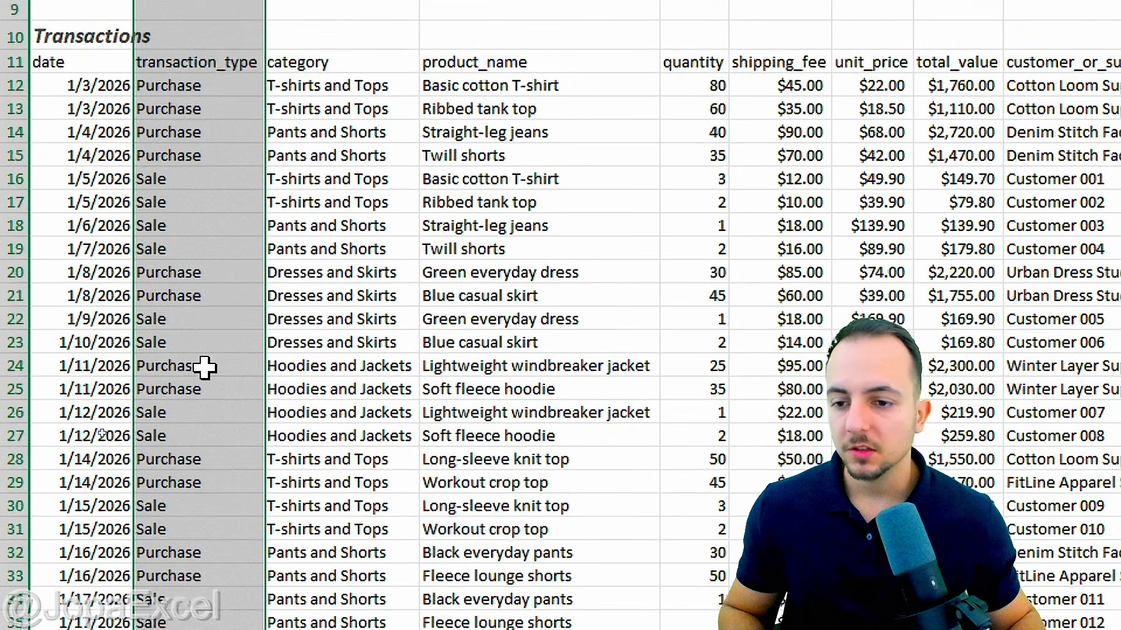
Step: Highlight column B cells equal to Purchase with yellow fill and dark yellow text
drag(191, 88, 195, 344)
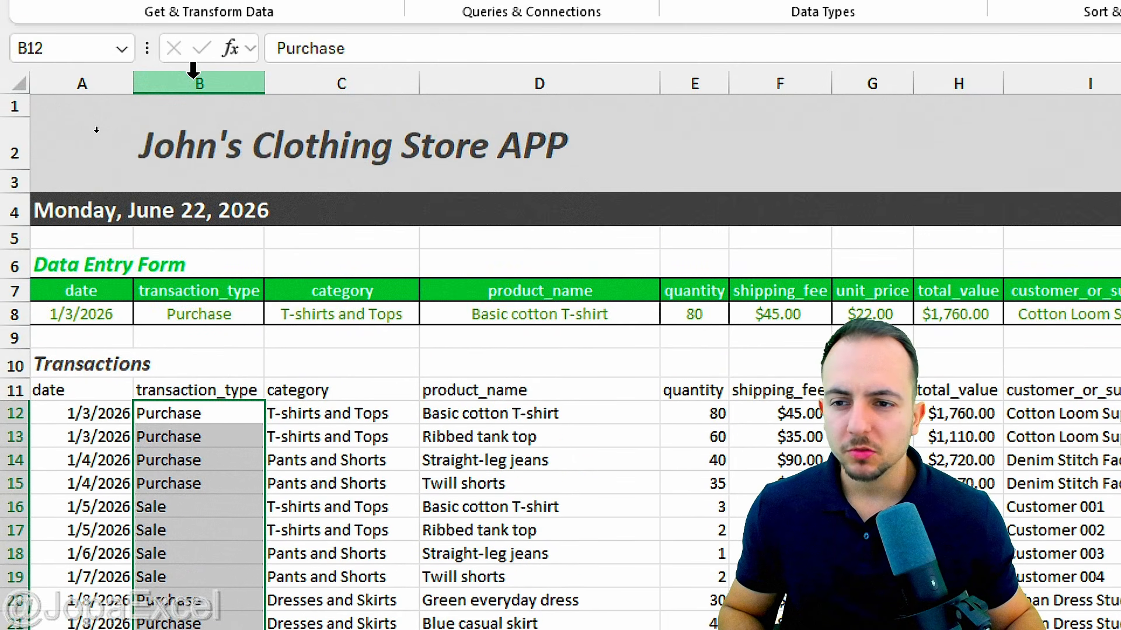
click(194, 73)
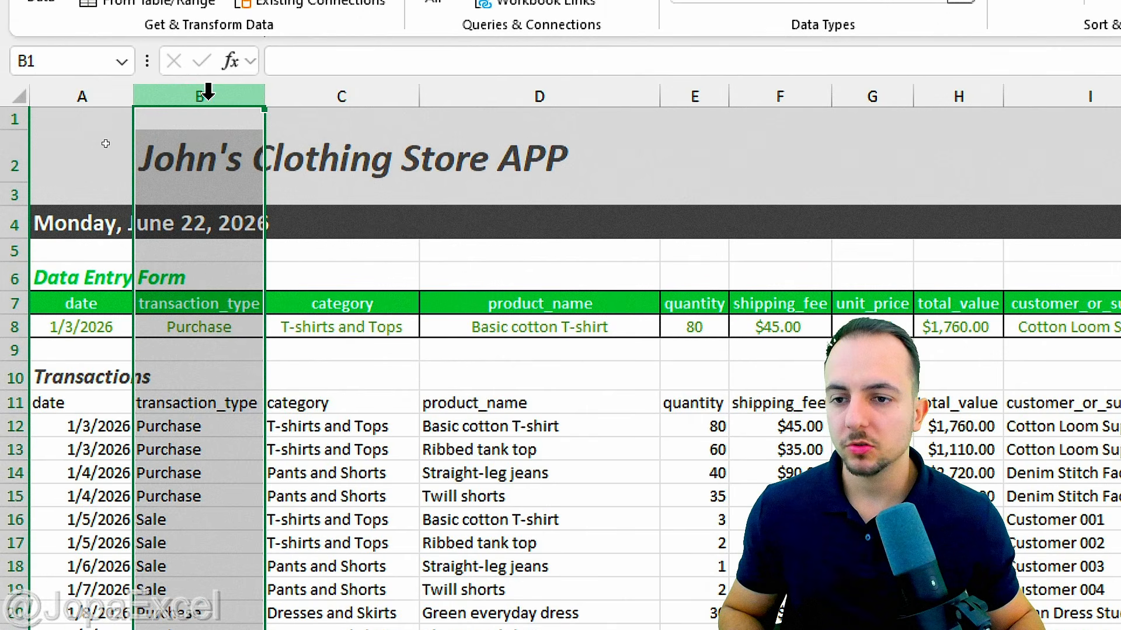
scroll(211, 336, down, 6)
scroll(211, 336, up, 6)
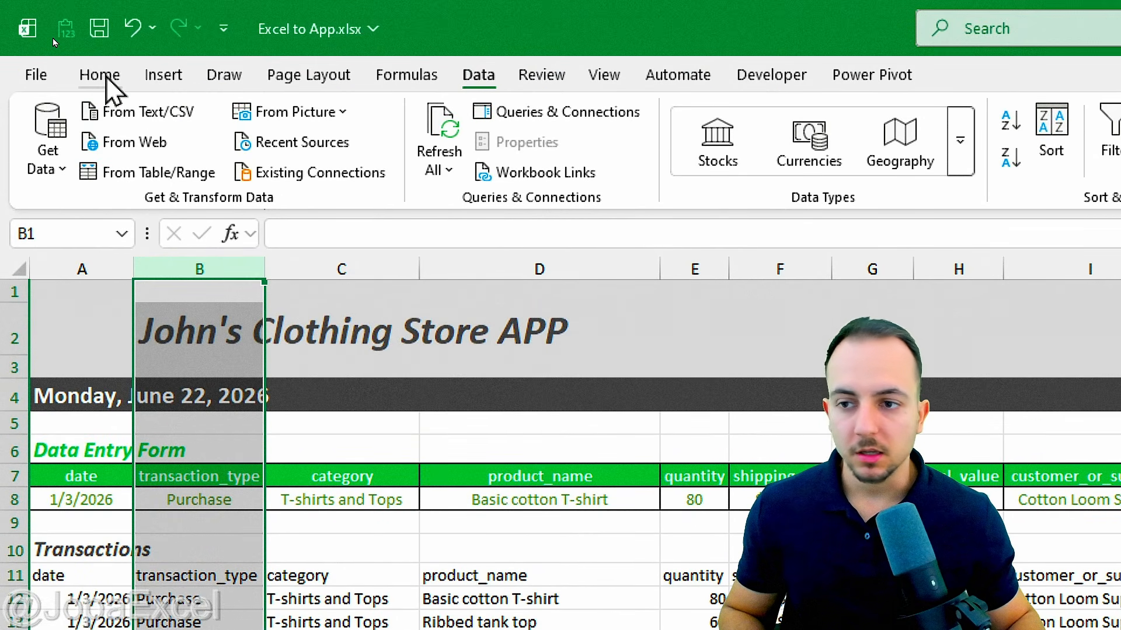
click(100, 76)
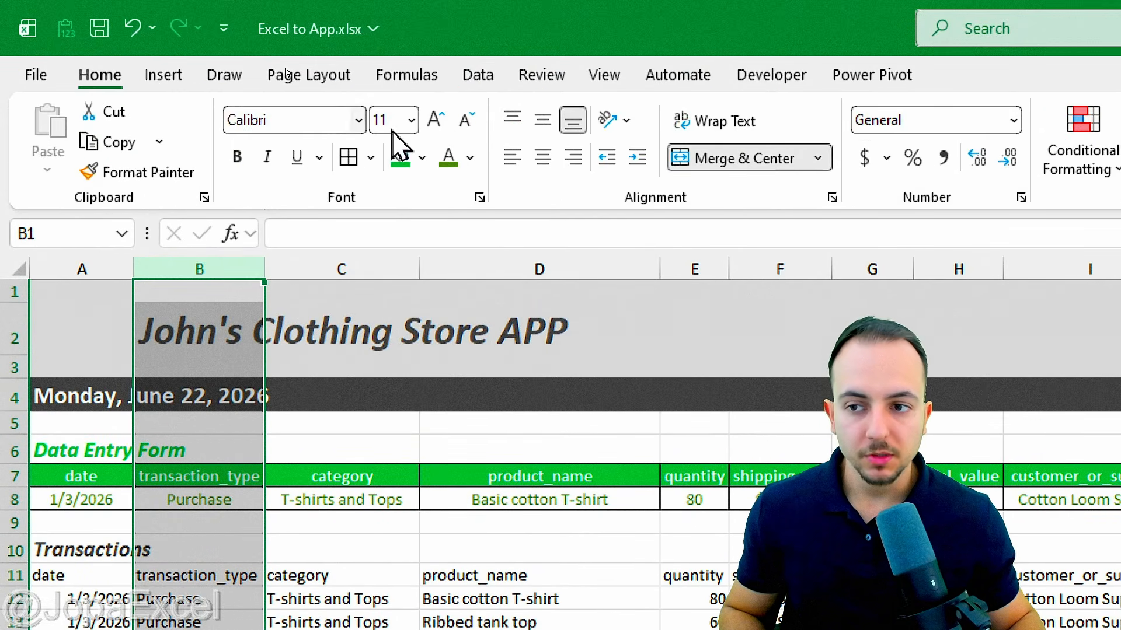
click(1083, 140)
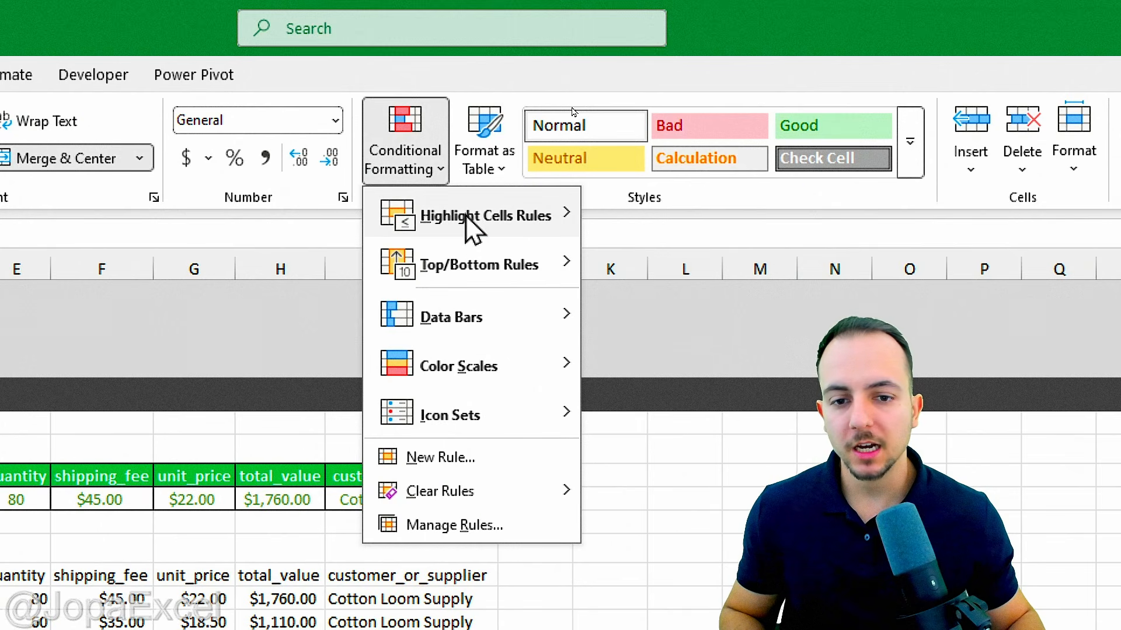
mouse_move(473, 231)
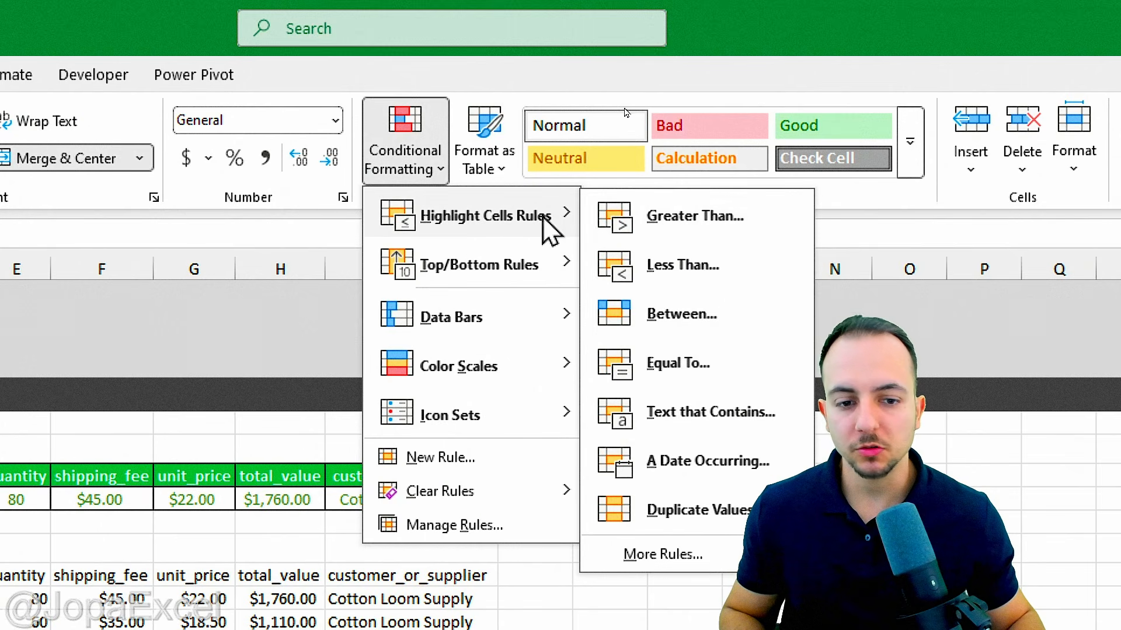
click(724, 356)
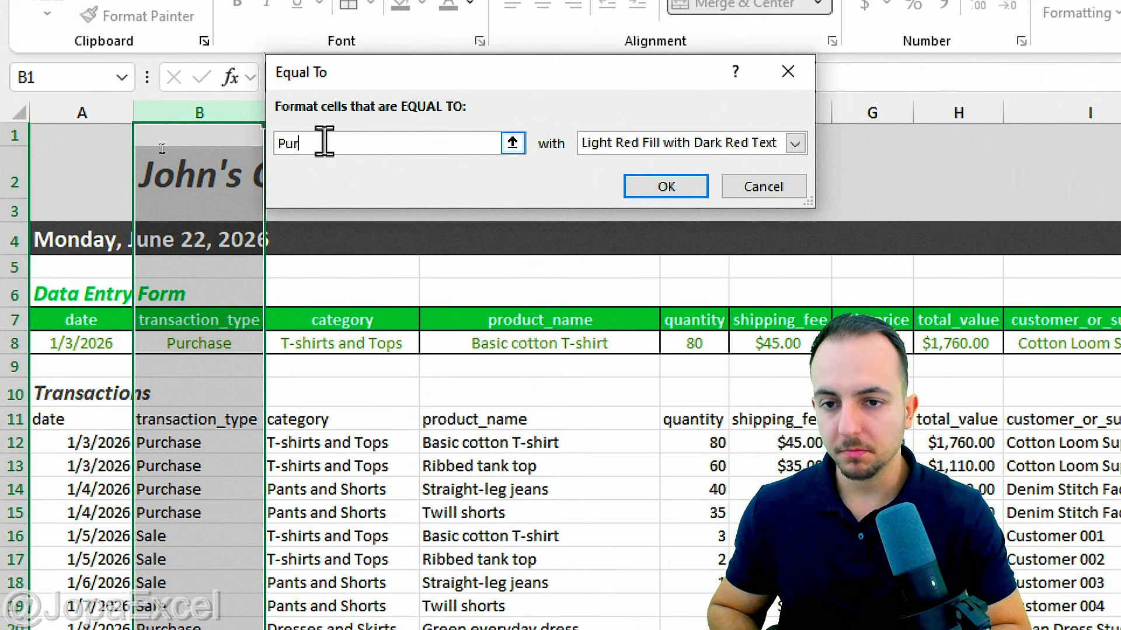
text(Purchase)
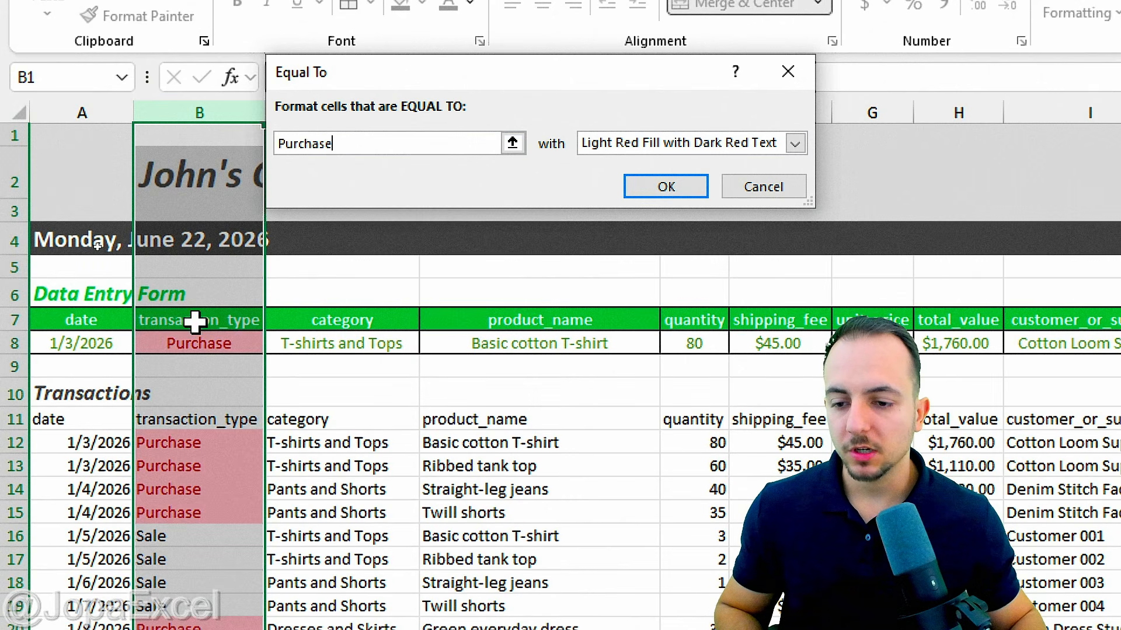
click(660, 146)
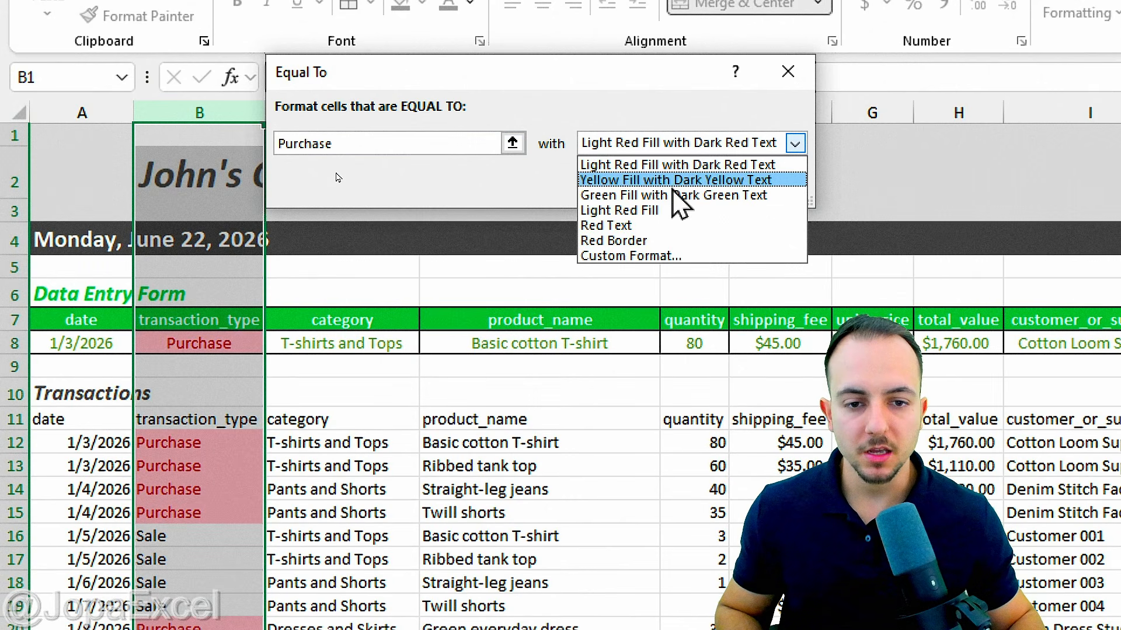
click(656, 180)
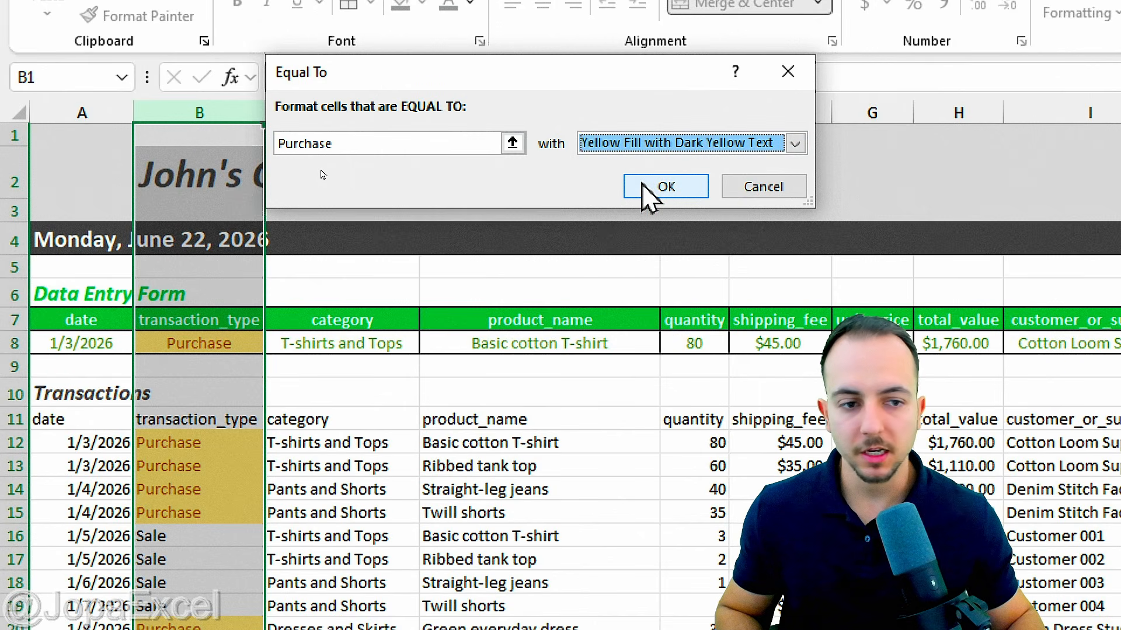
click(665, 186)
Step: Set the form's transaction_type cell B8 to Sale
click(175, 350)
click(273, 344)
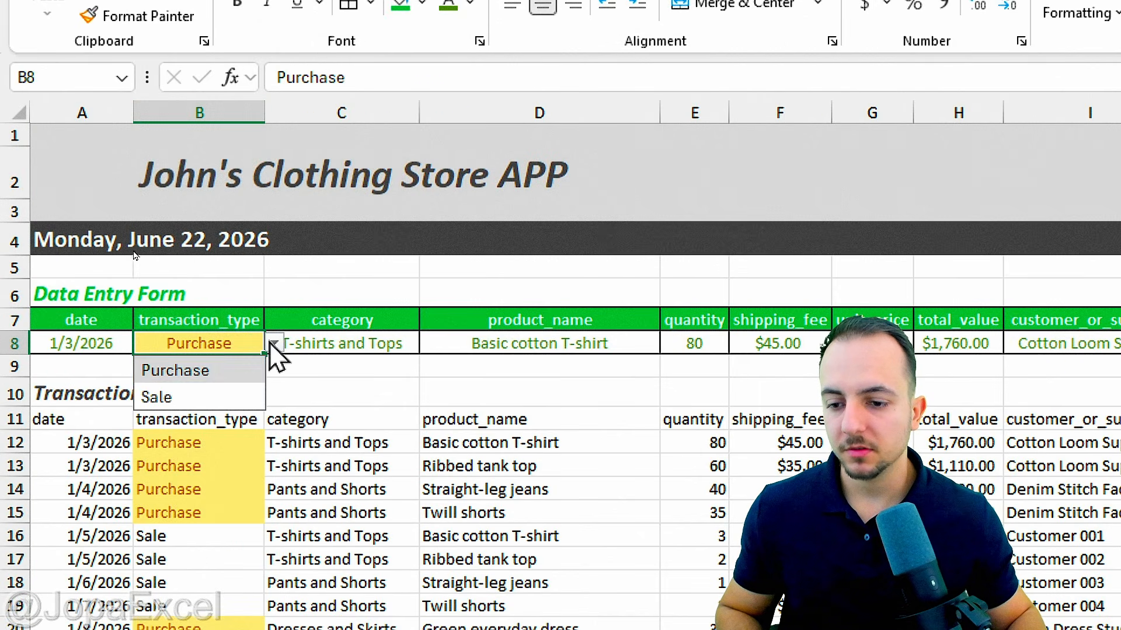
click(203, 396)
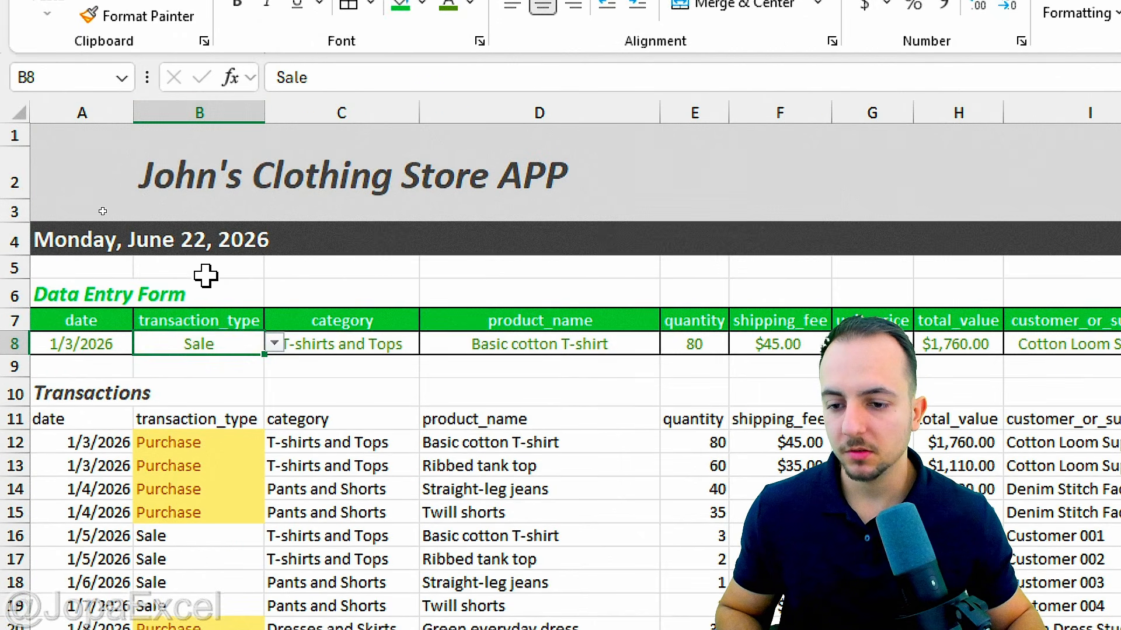
Step: Highlight column B cells equal to Sale with light red fill and dark red text
click(216, 107)
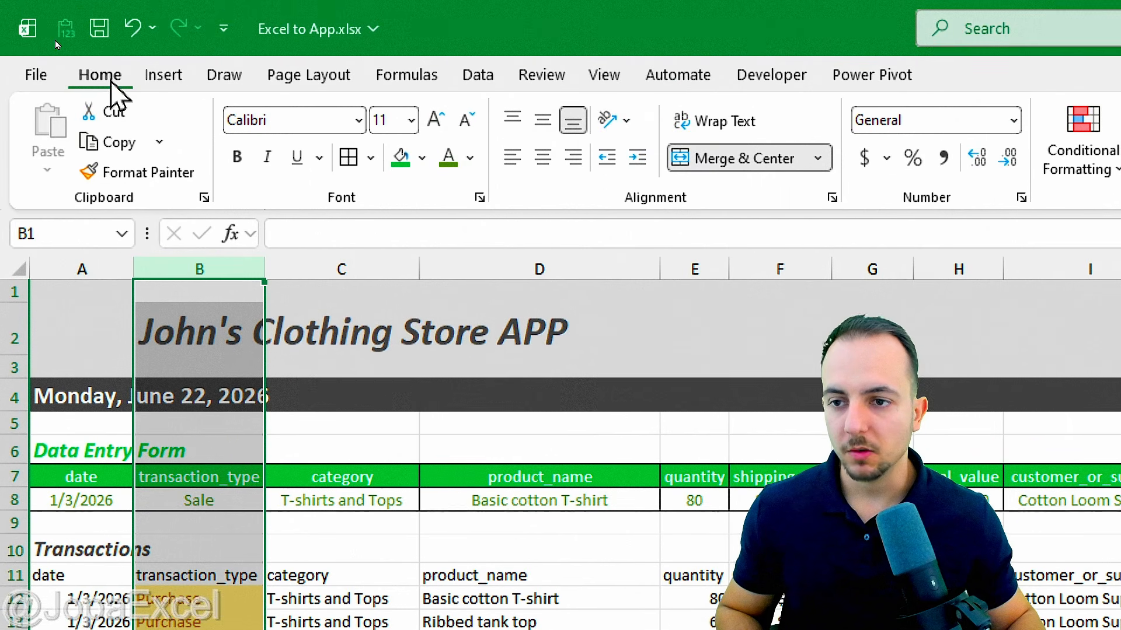
click(1083, 145)
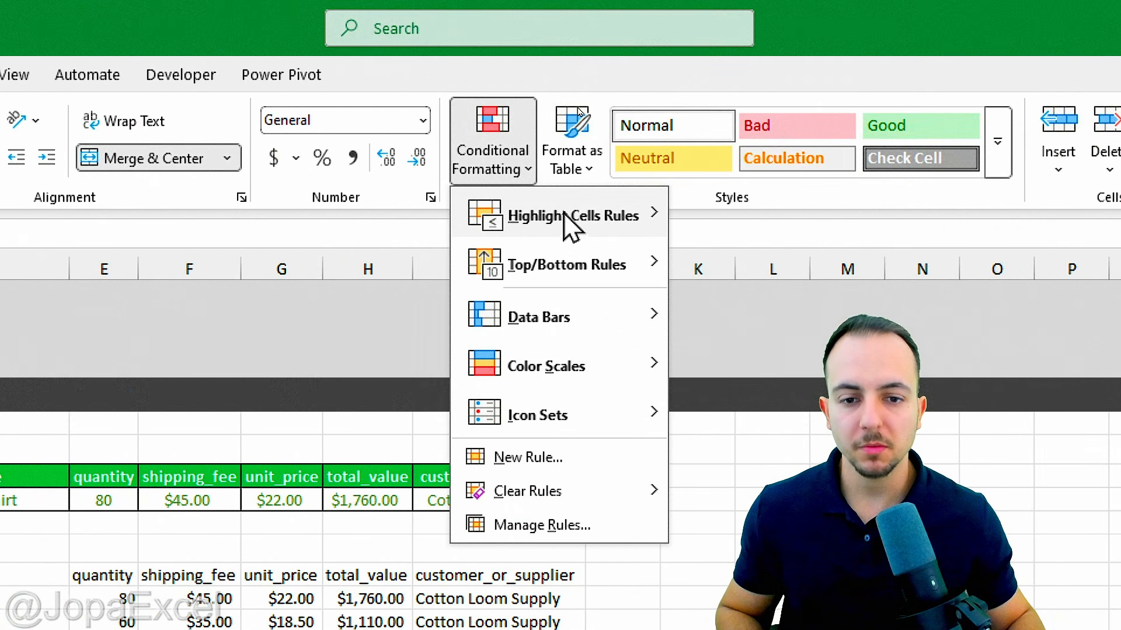
mouse_move(577, 229)
click(695, 363)
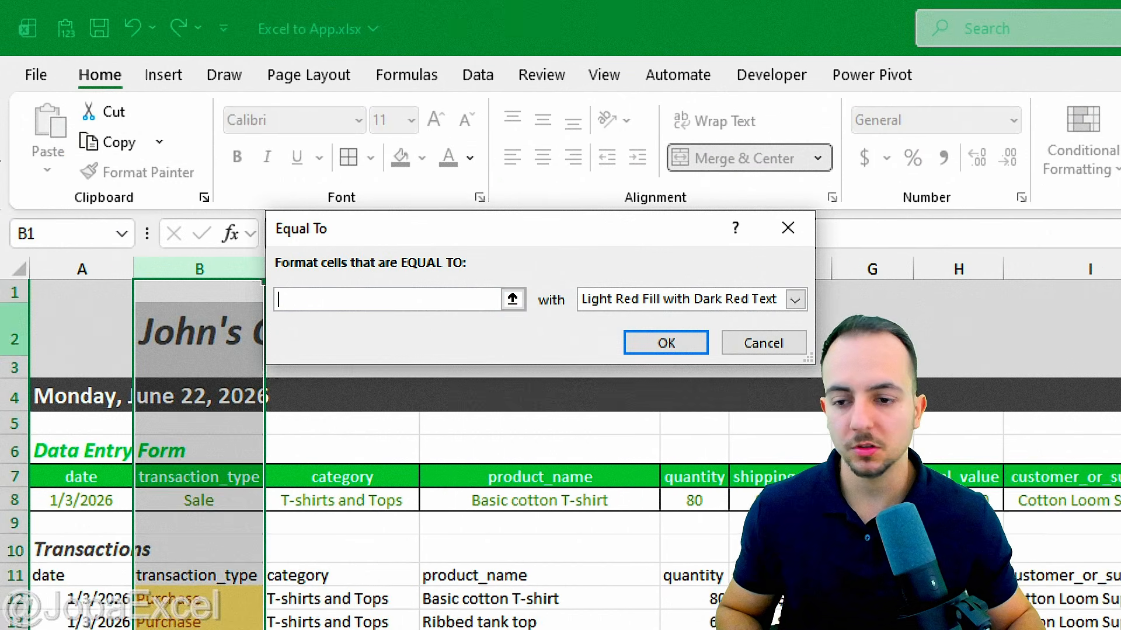
text(Sale)
click(645, 300)
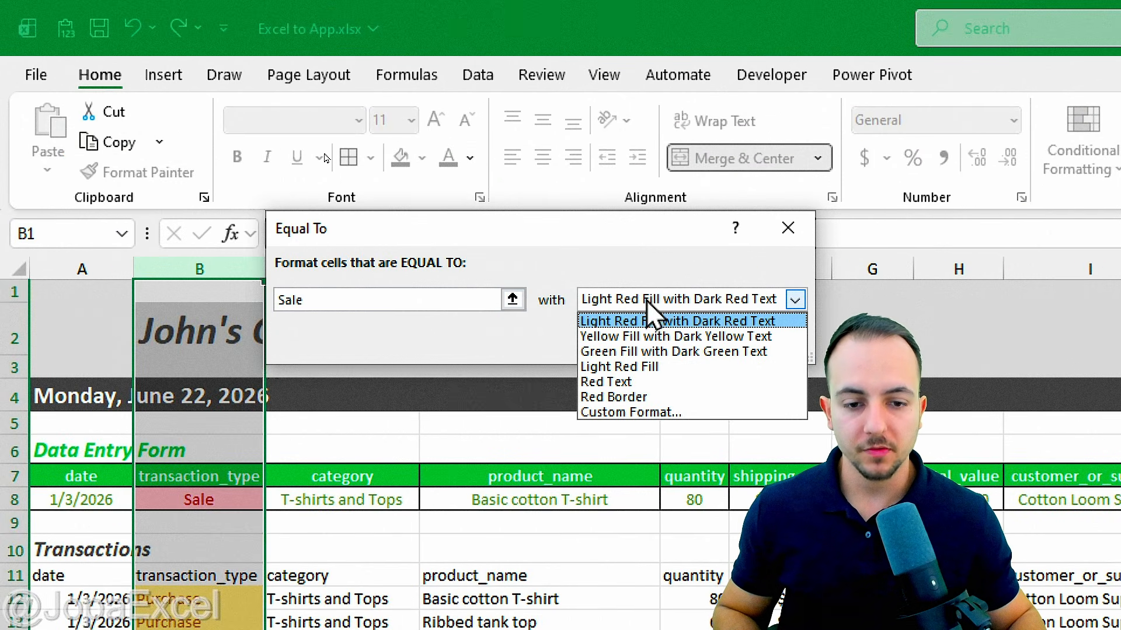
click(637, 324)
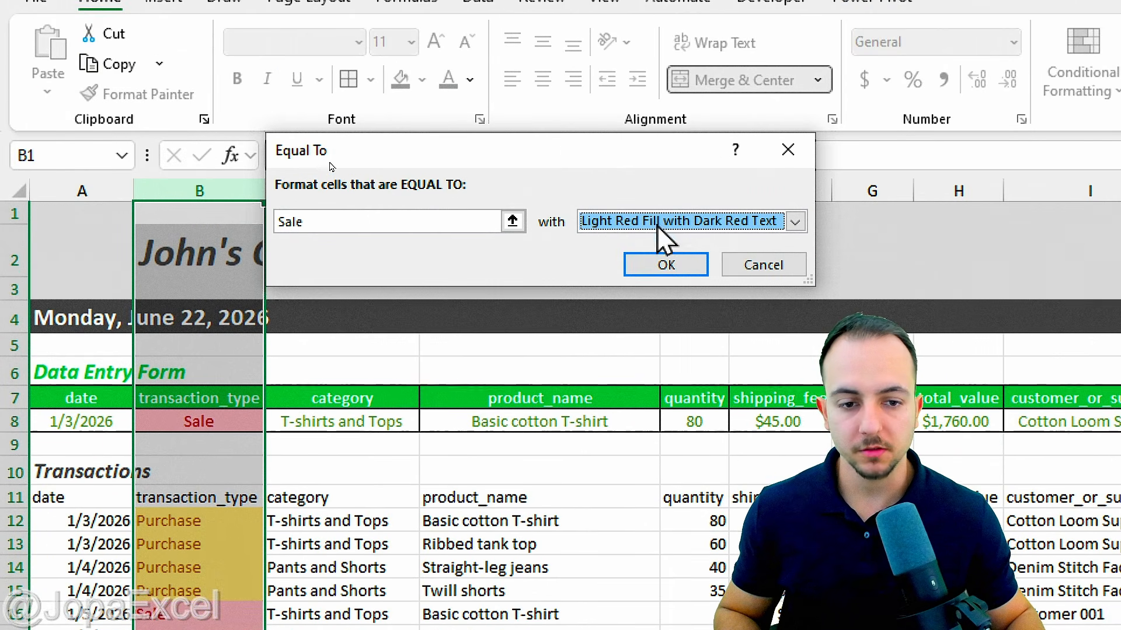
click(666, 146)
click(198, 421)
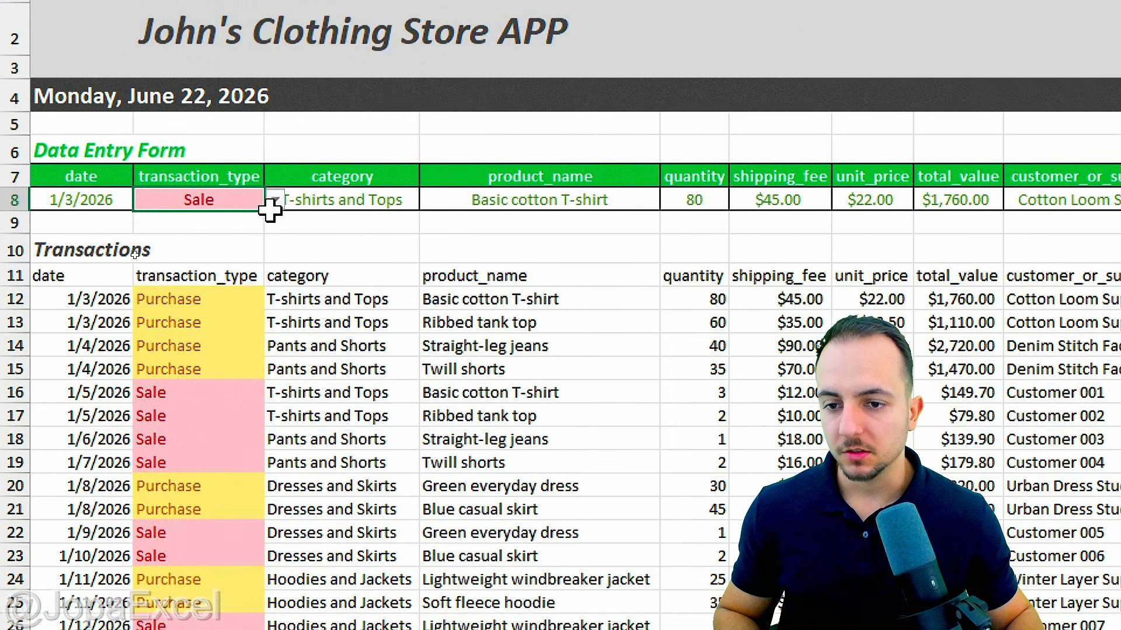
click(274, 422)
click(245, 227)
click(275, 199)
click(221, 253)
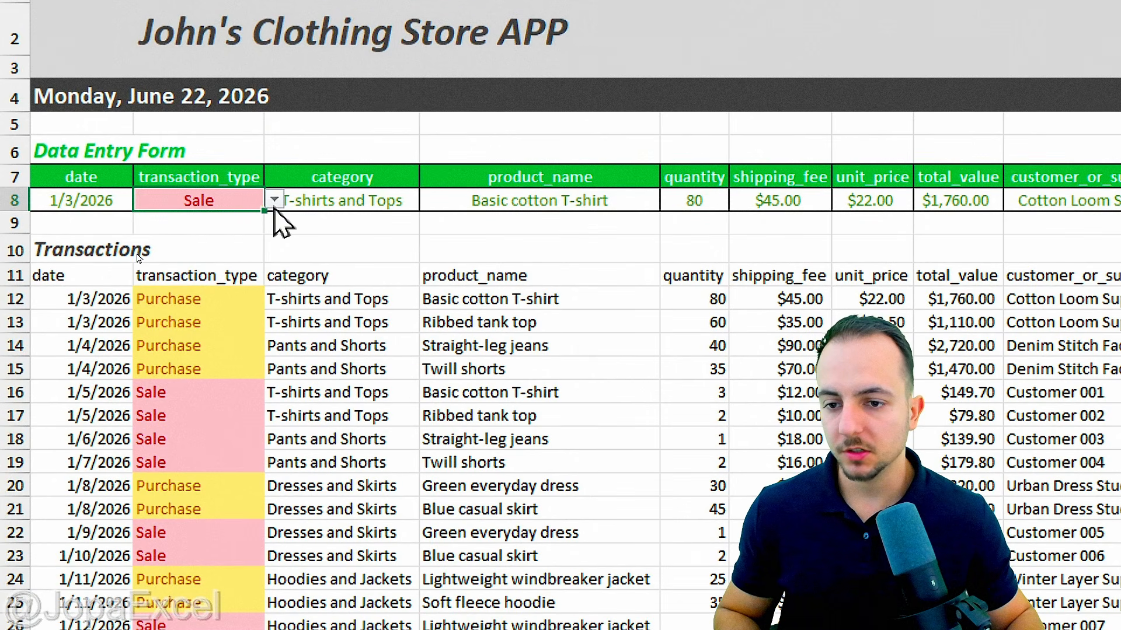
click(274, 200)
click(228, 227)
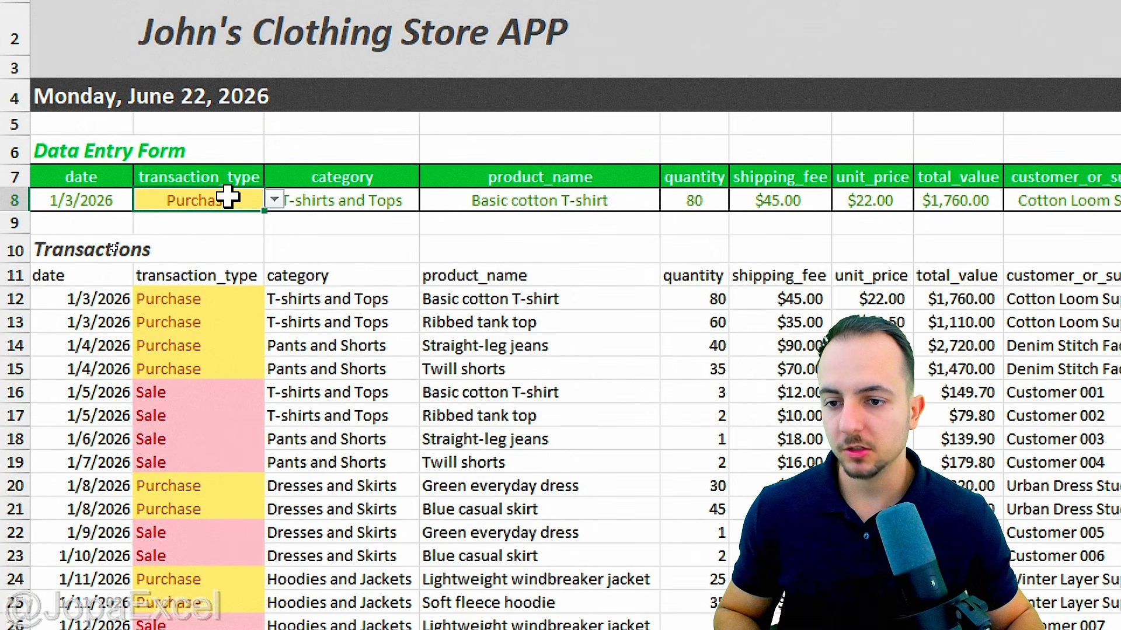
click(275, 200)
click(197, 255)
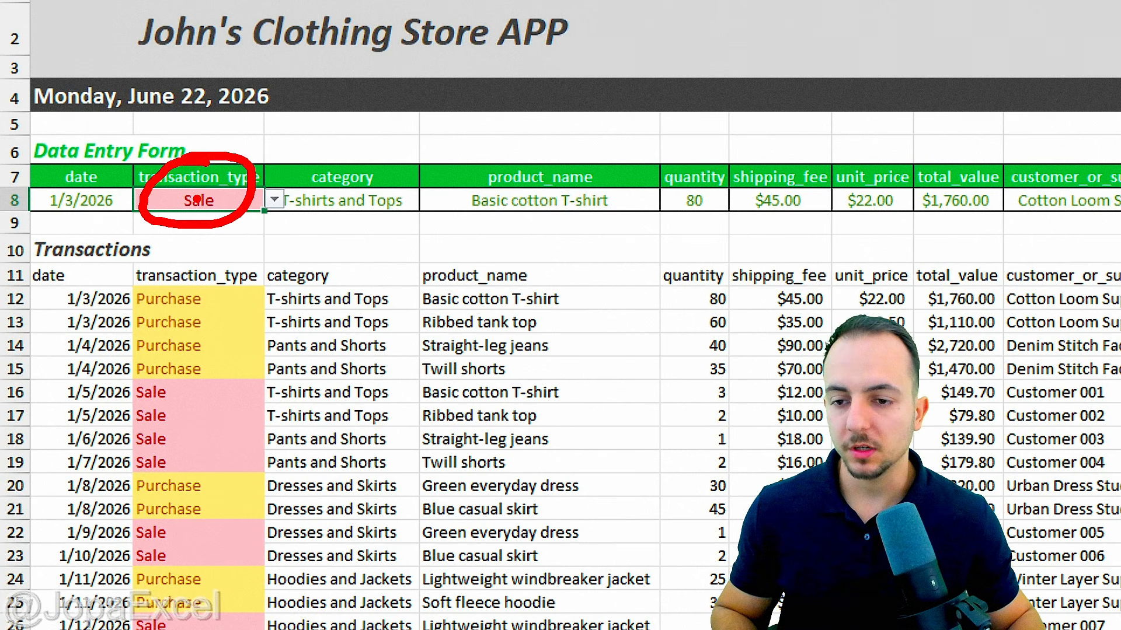
click(387, 200)
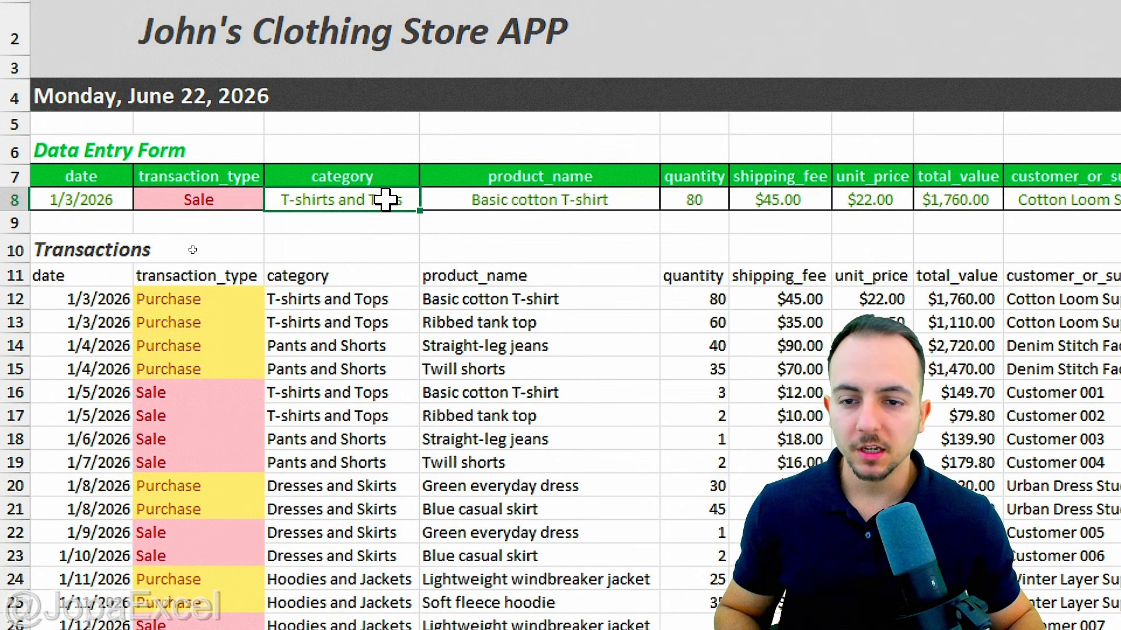
click(461, 199)
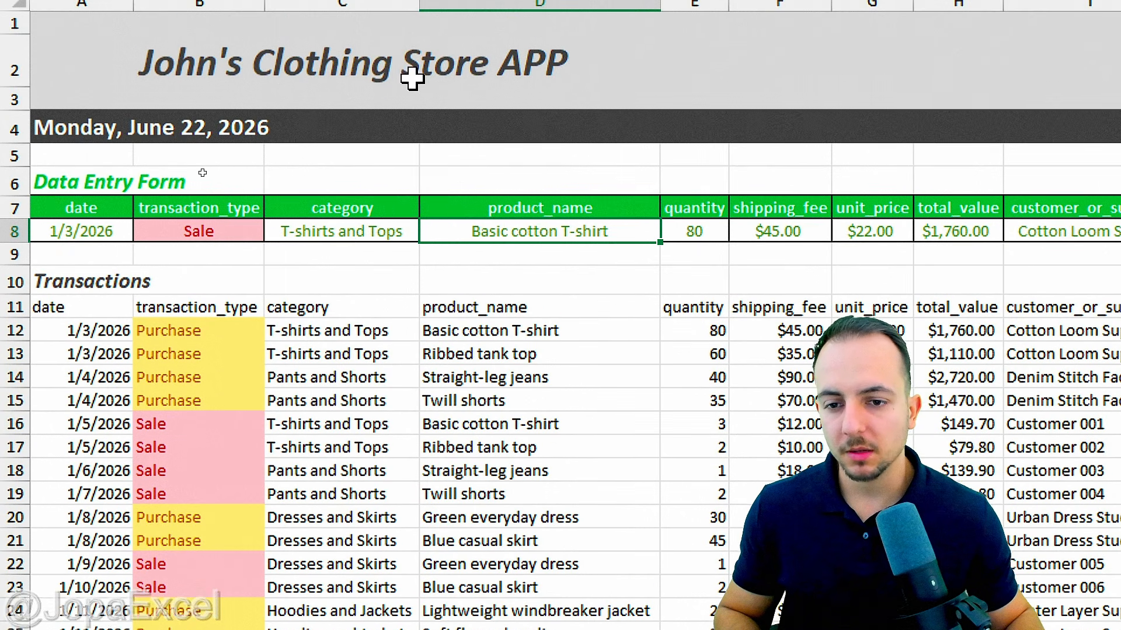
click(400, 226)
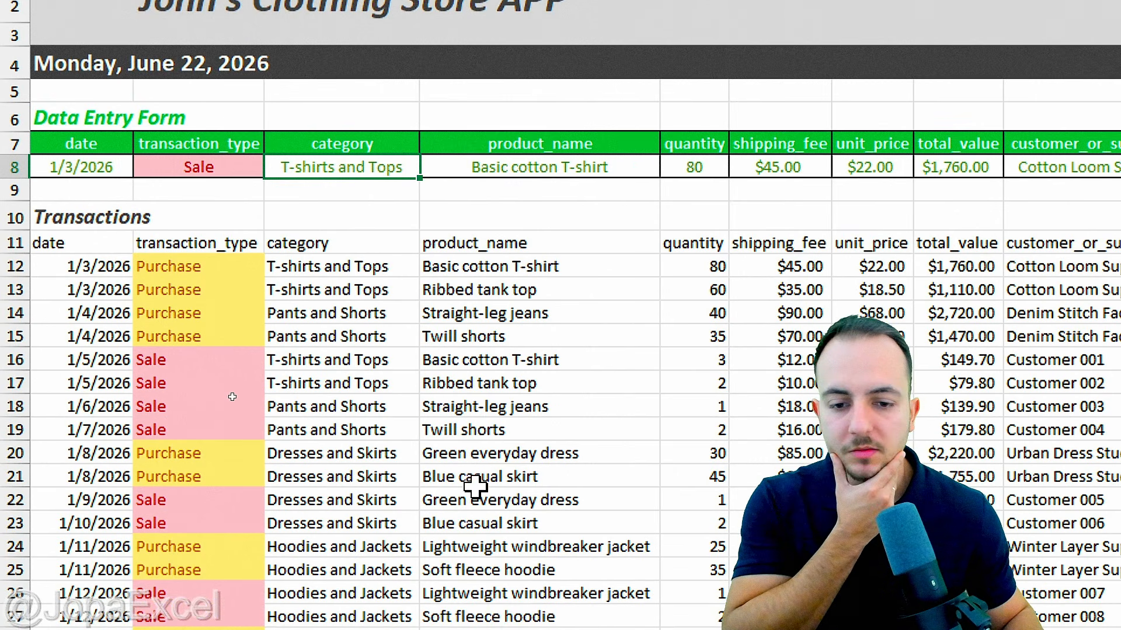
drag(375, 271, 357, 393)
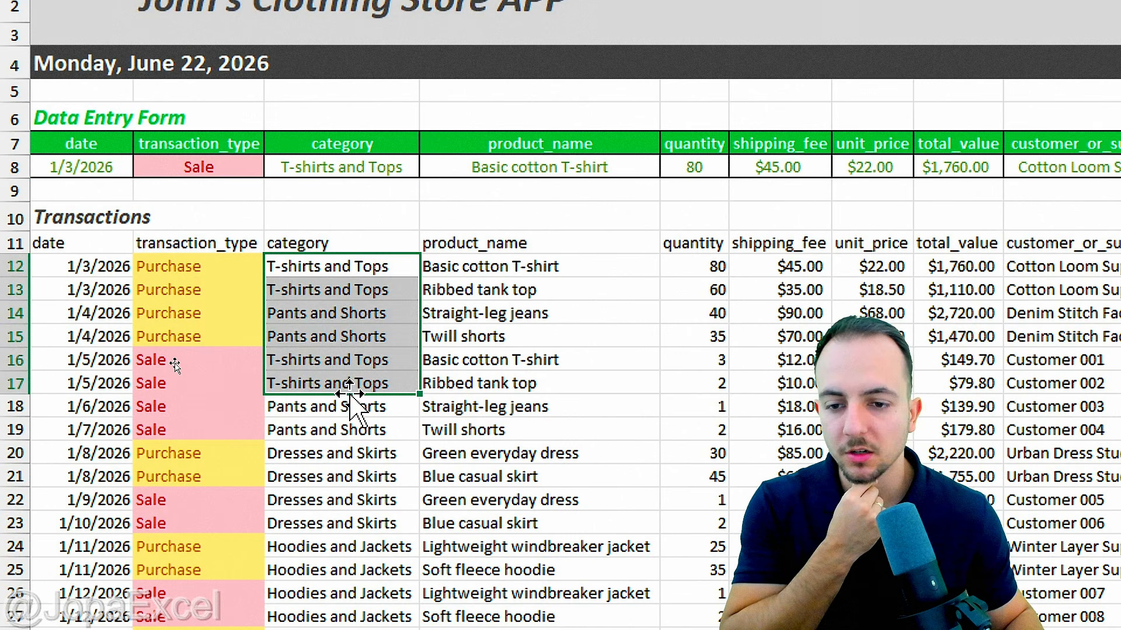
drag(573, 273, 533, 387)
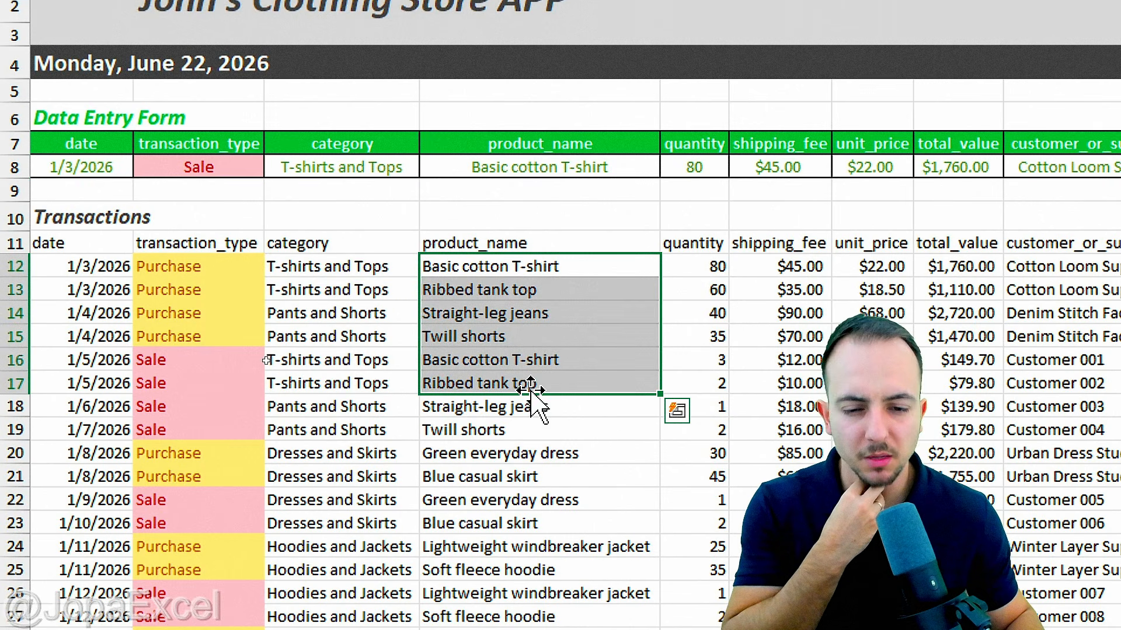
click(408, 166)
click(446, 159)
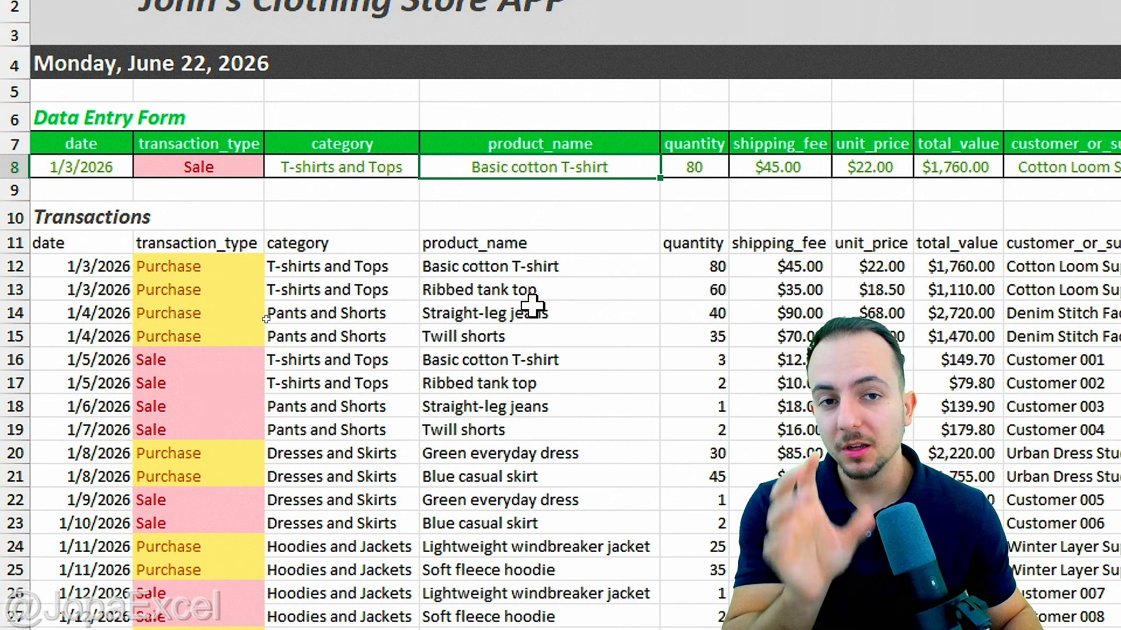
click(509, 269)
click(506, 290)
click(501, 315)
click(494, 337)
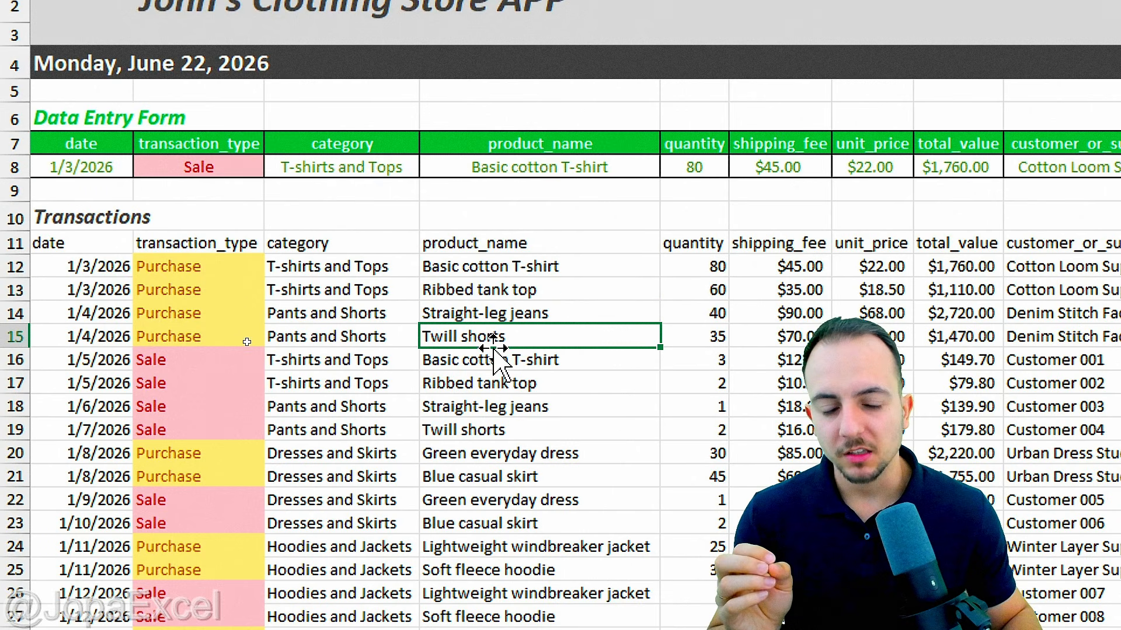
click(499, 361)
click(505, 386)
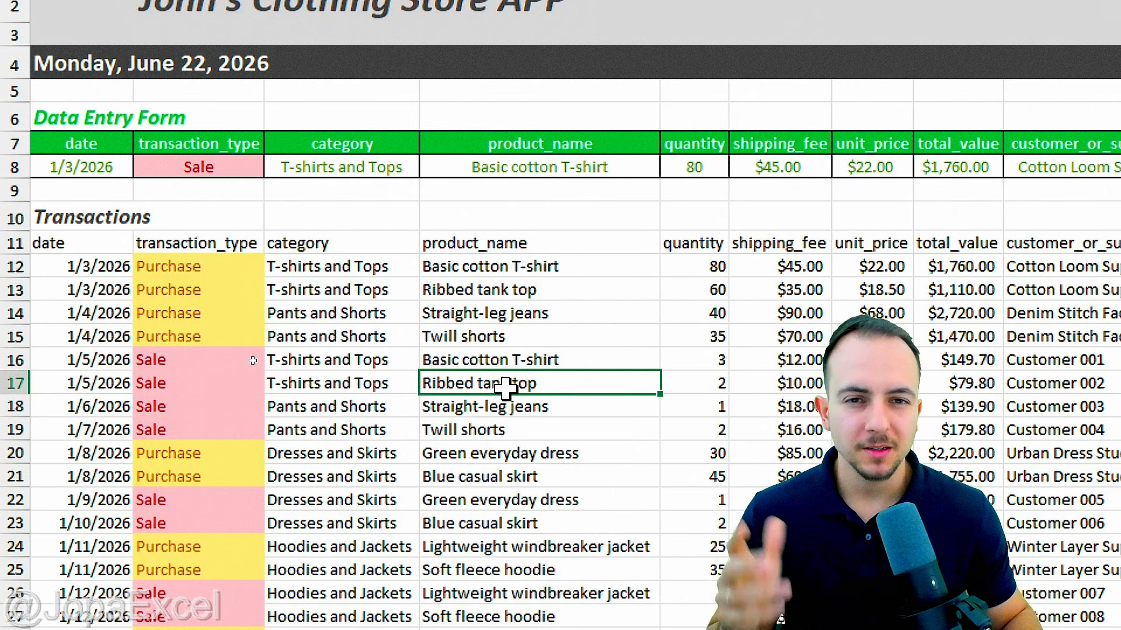
scroll(509, 545, down, 3)
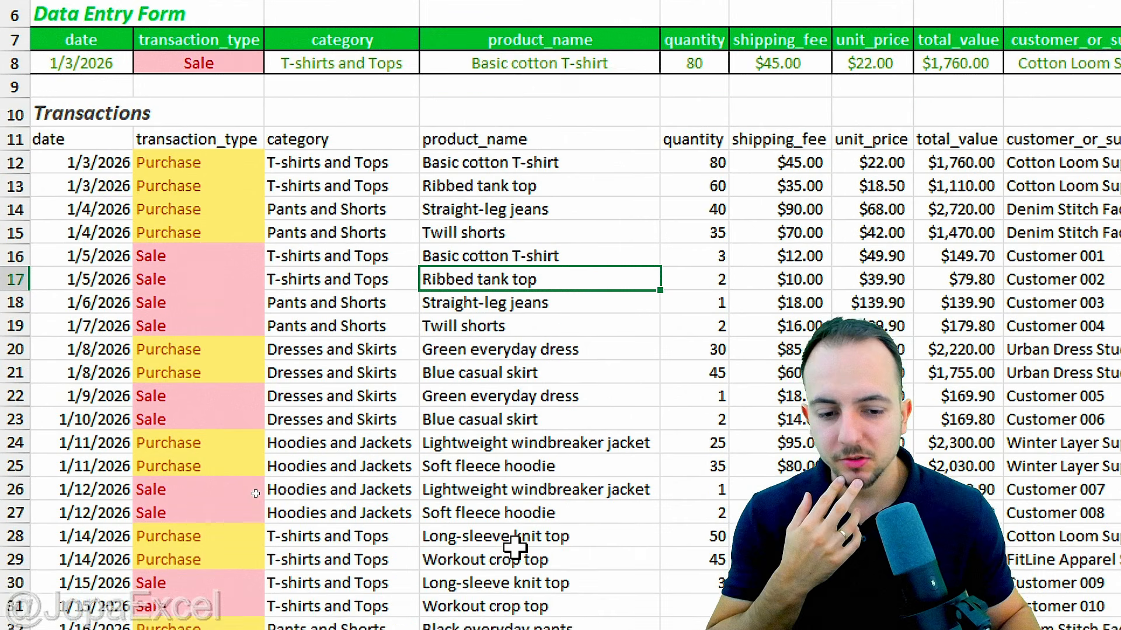
scroll(508, 543, down, 1)
scroll(510, 78, up, 4)
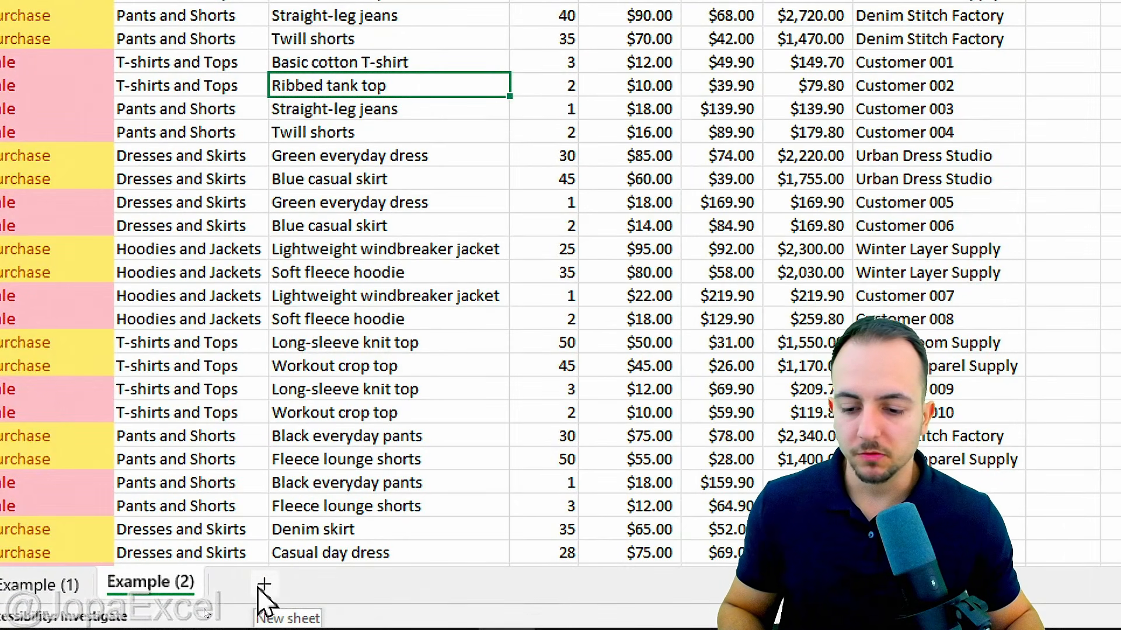
Step: Add a new worksheet and rename it from Sheet2 to Lists
click(264, 584)
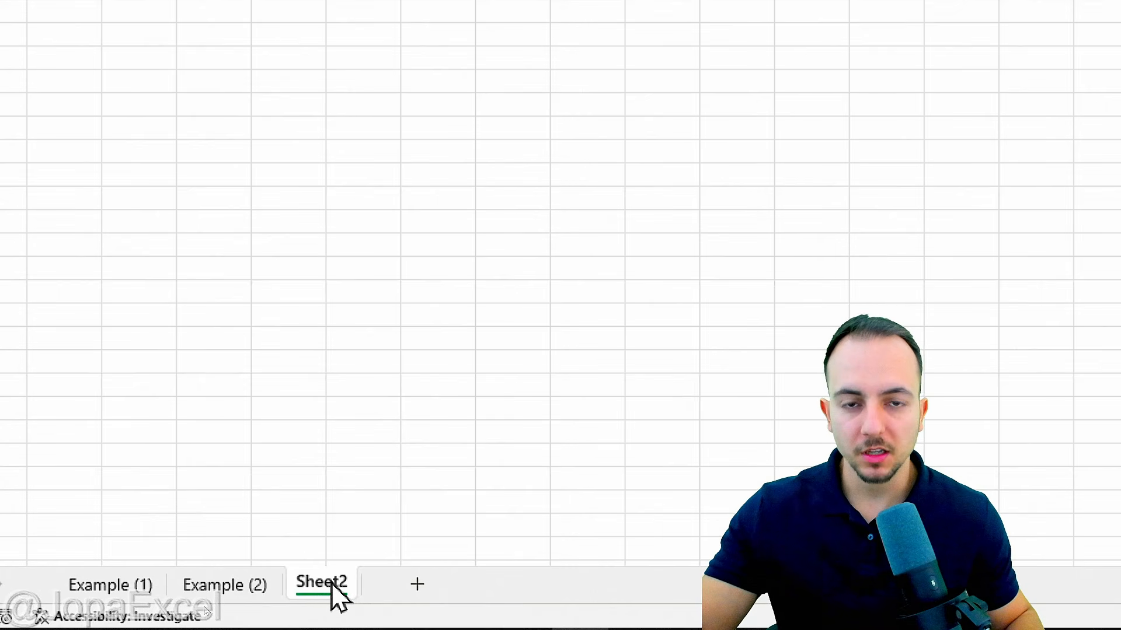
right_click(331, 584)
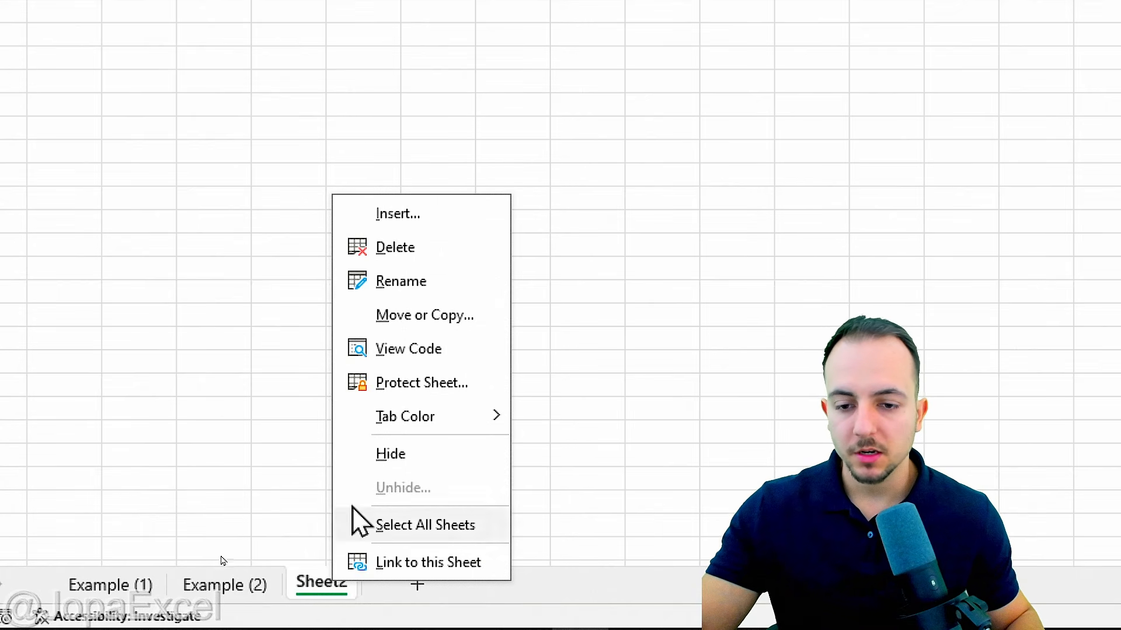
click(430, 281)
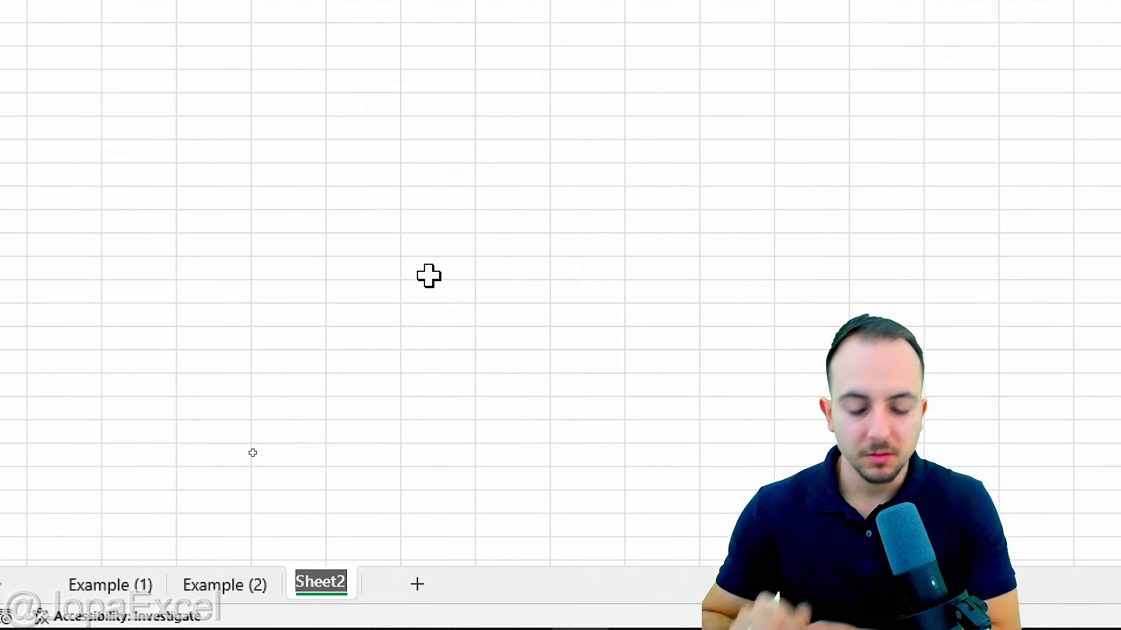
text(Lists)
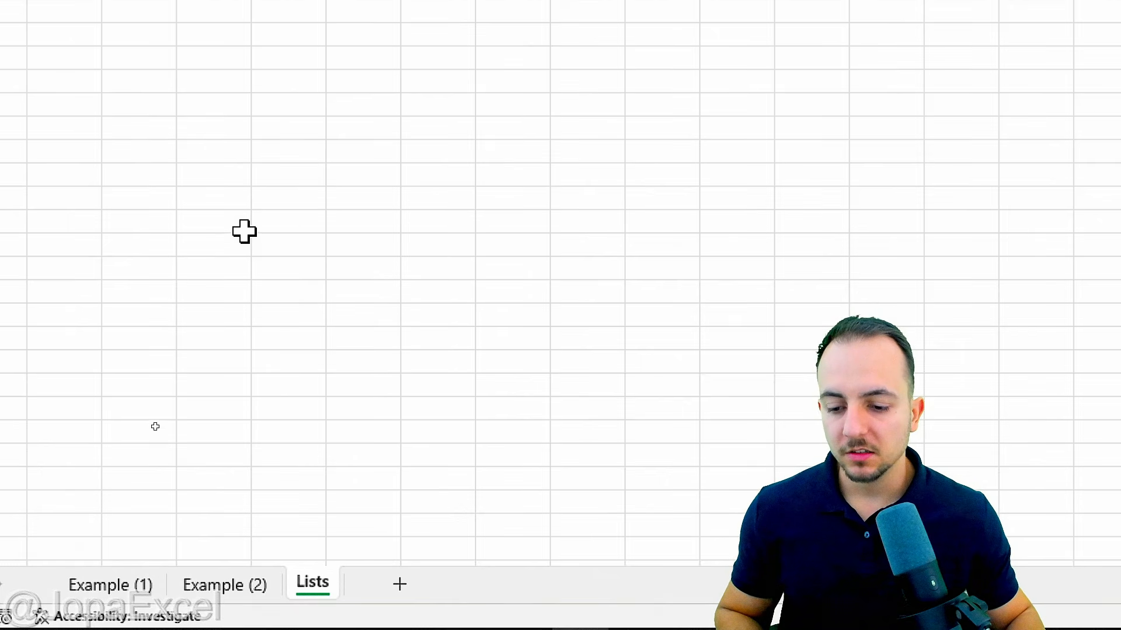
Step: Enter headers Category in B2 and Products in D2, and widen columns B and D
click(154, 196)
text(Ca)
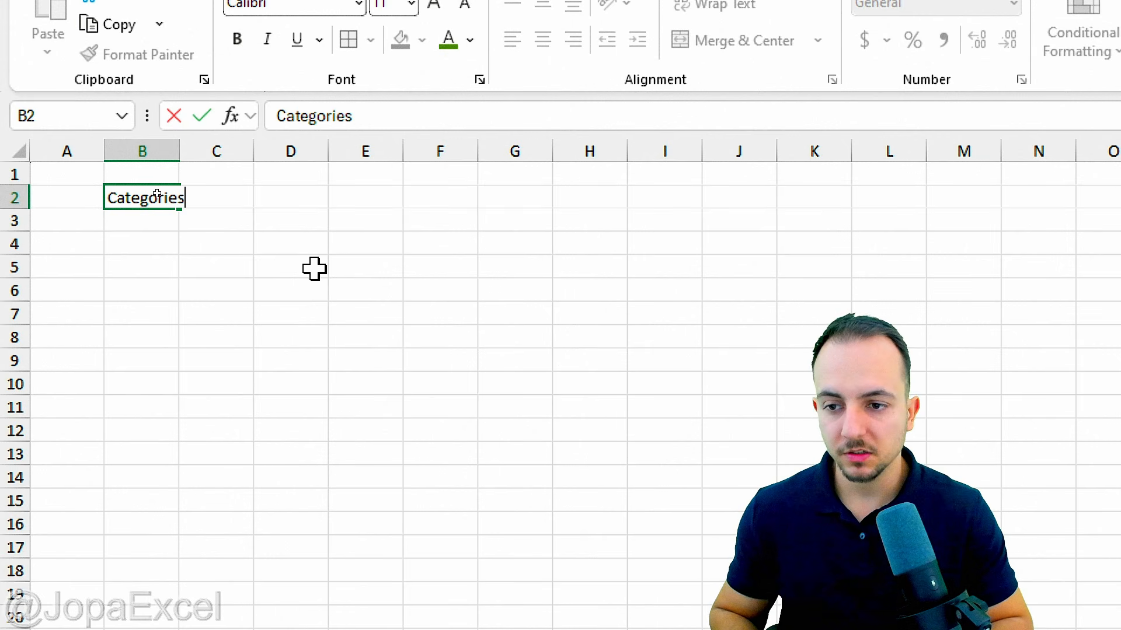
text(tegory)
key(Tab)
key(Tab)
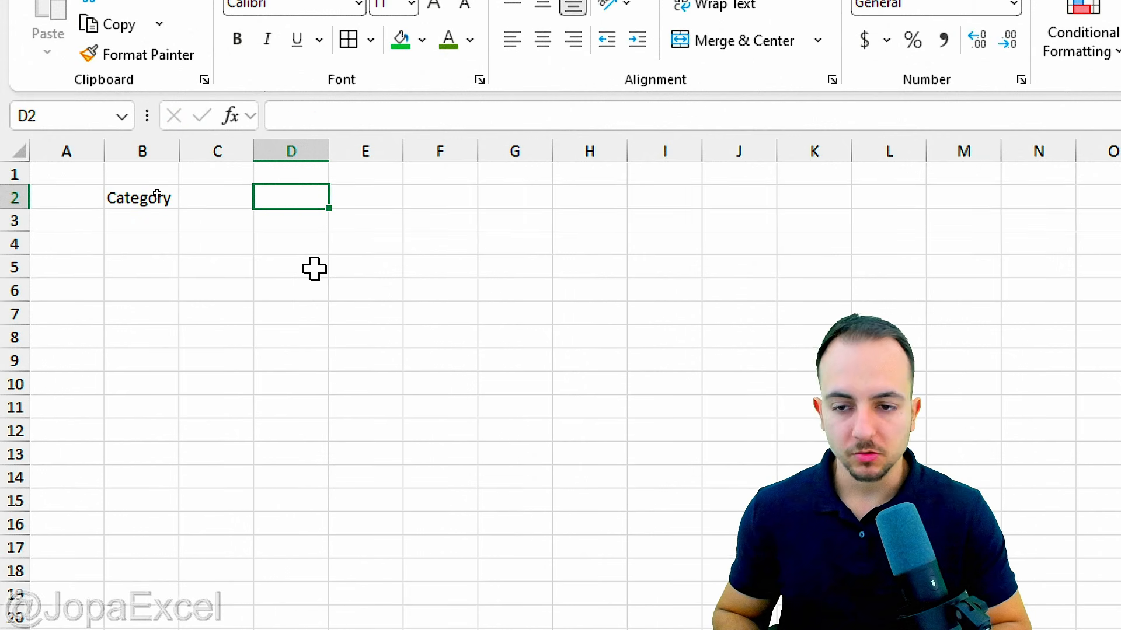
text(Po)
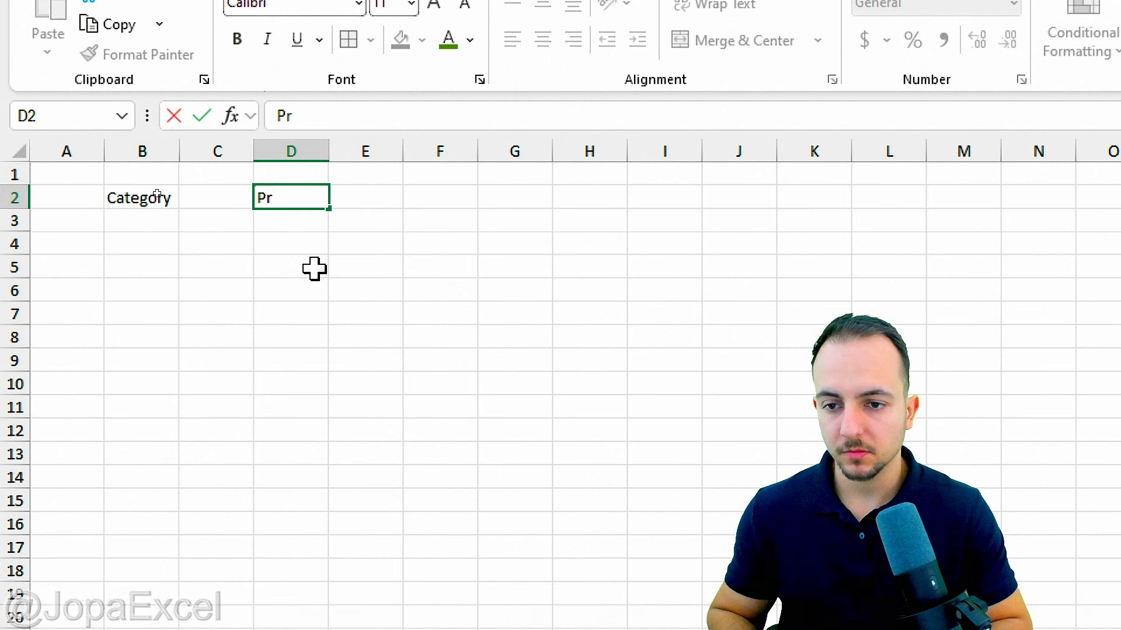
key(Return)
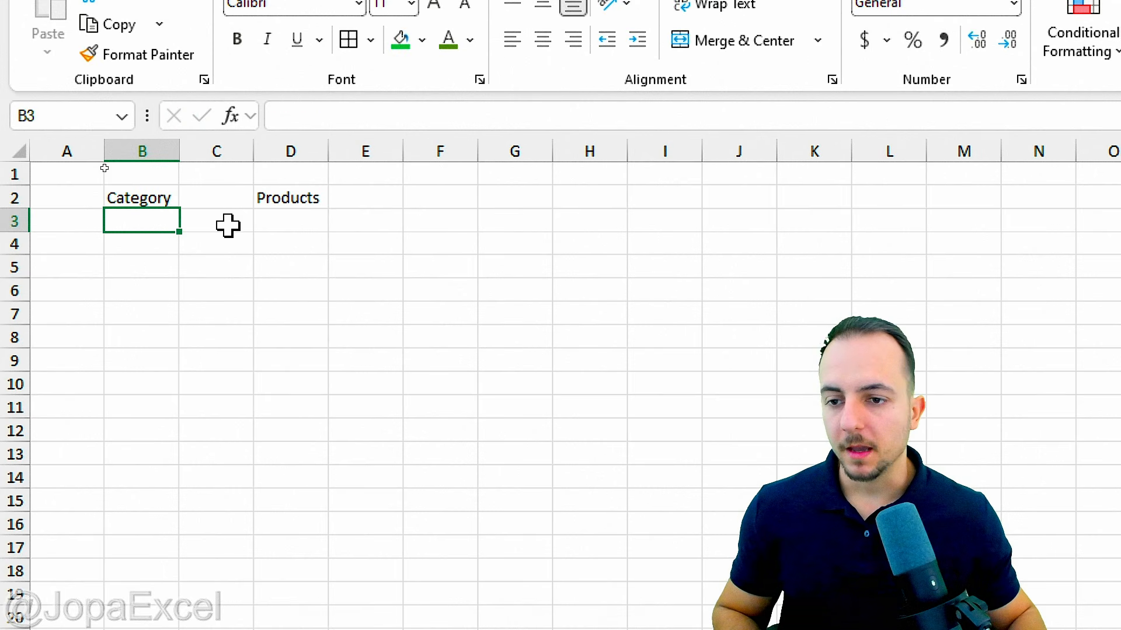
drag(179, 153, 326, 155)
drag(475, 153, 631, 153)
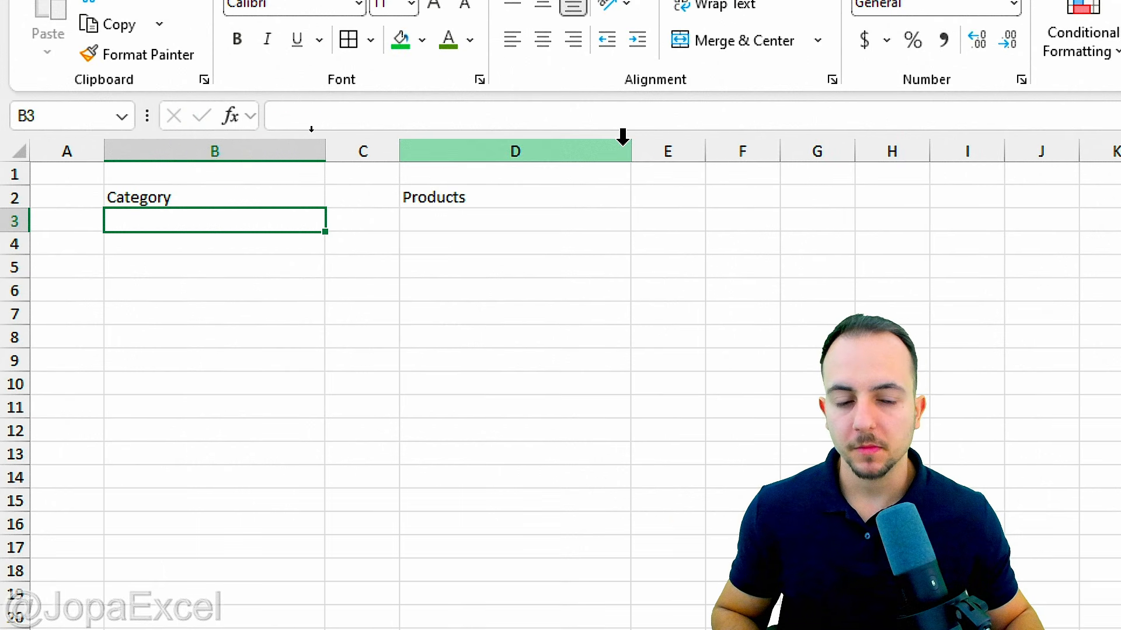
Step: Centre column B and make the Category header bold white on purple fill
click(252, 148)
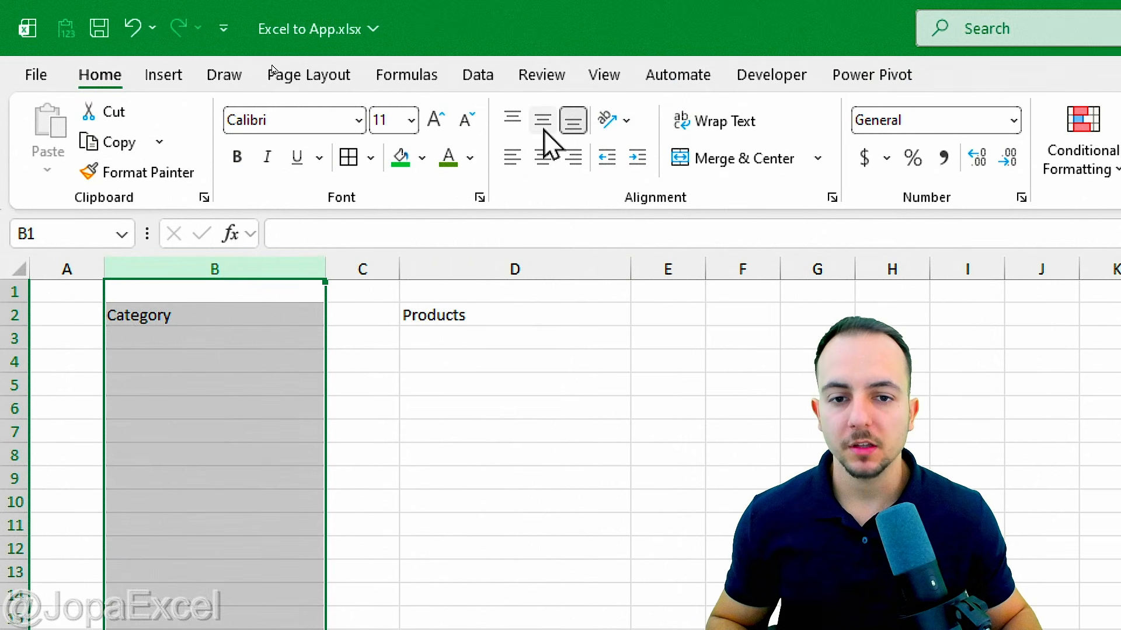
click(543, 3)
click(543, 39)
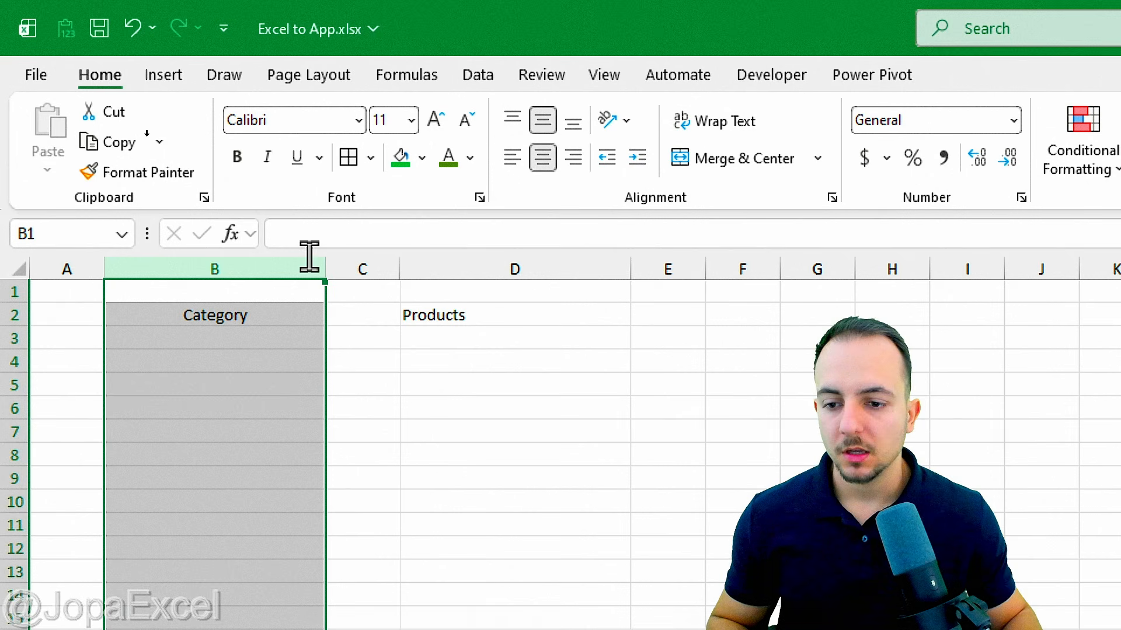
click(257, 316)
click(423, 158)
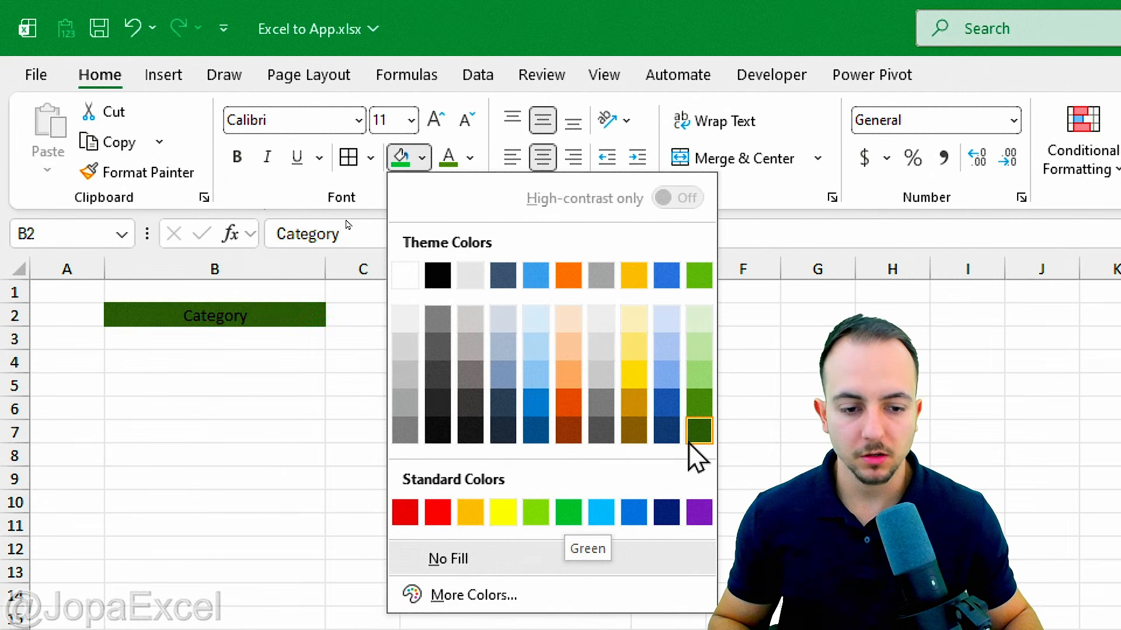
click(699, 514)
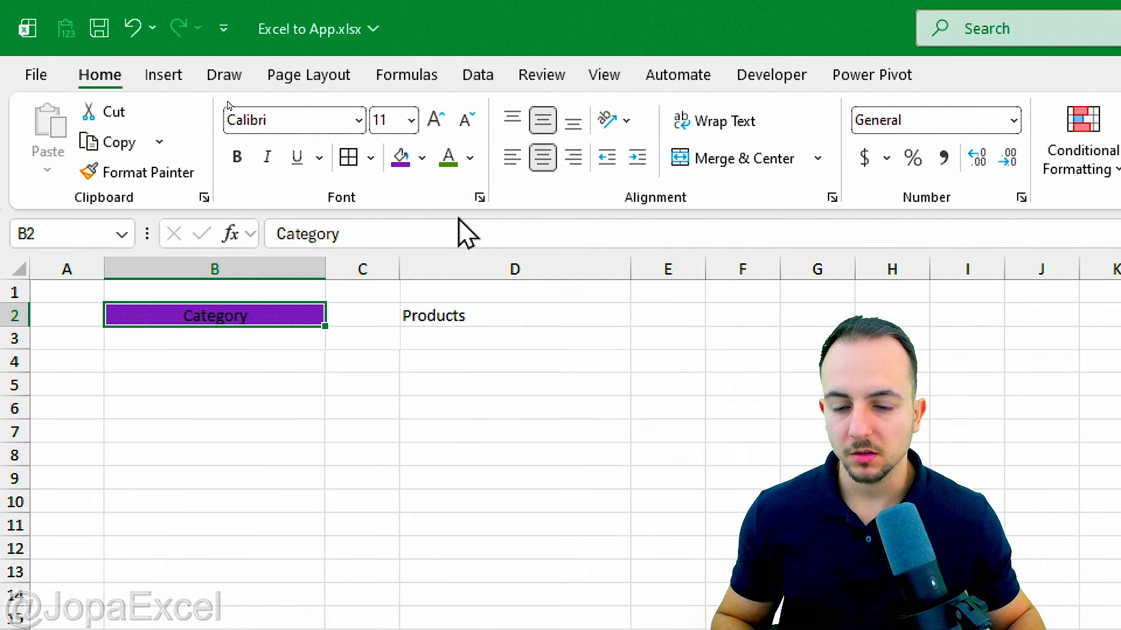
click(472, 159)
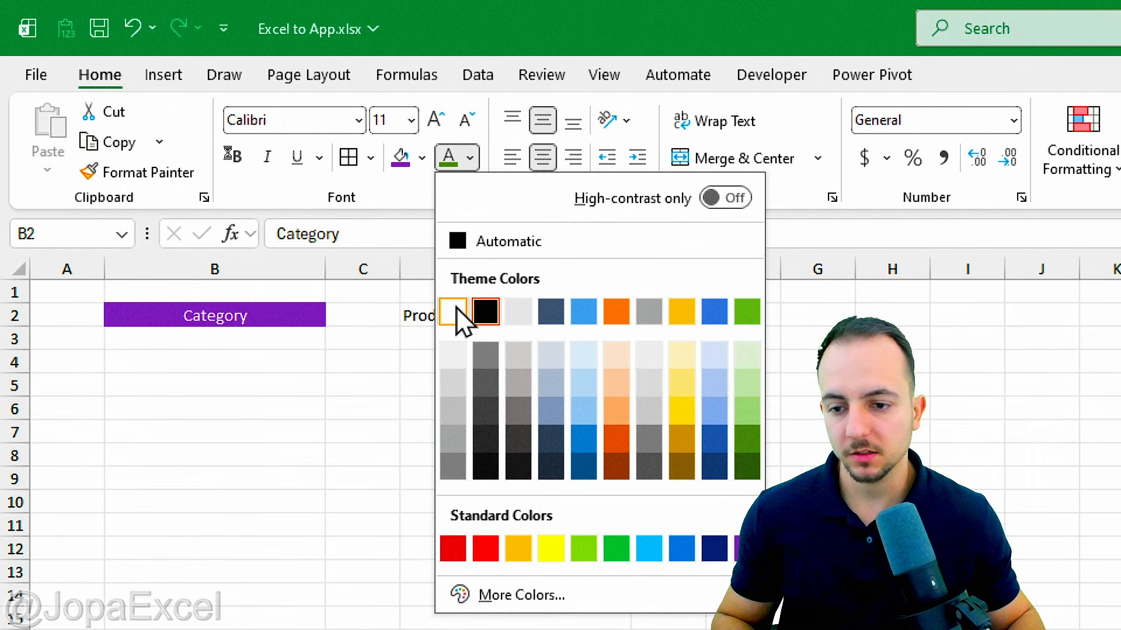
click(456, 312)
click(237, 156)
click(215, 361)
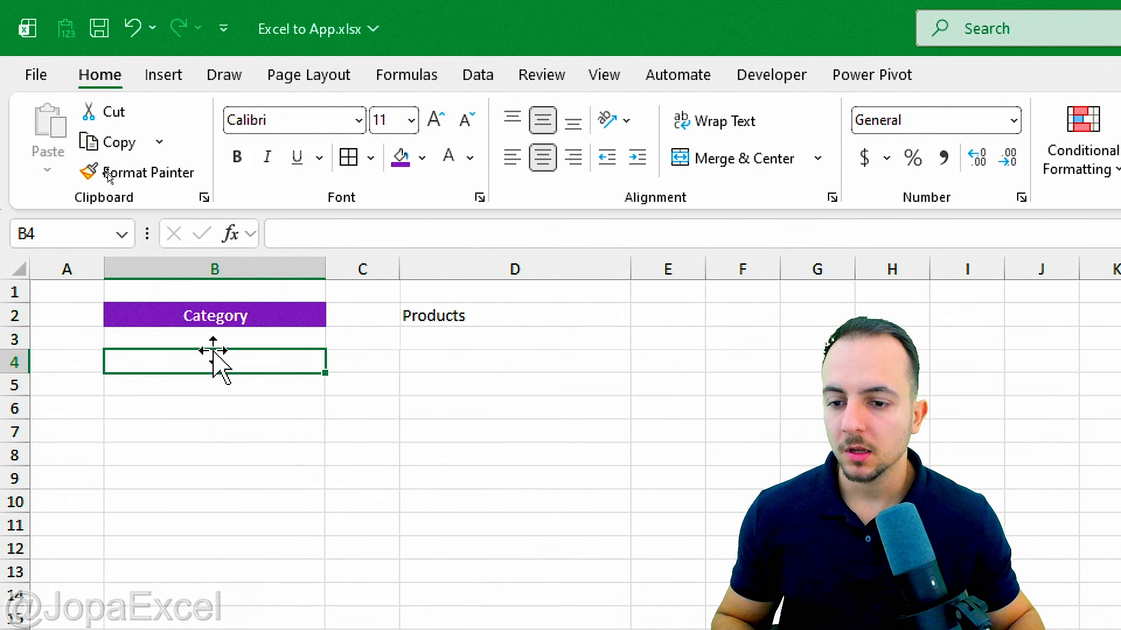
Step: Move through the empty cells B3 to B7 beneath the Category header
click(243, 338)
click(244, 362)
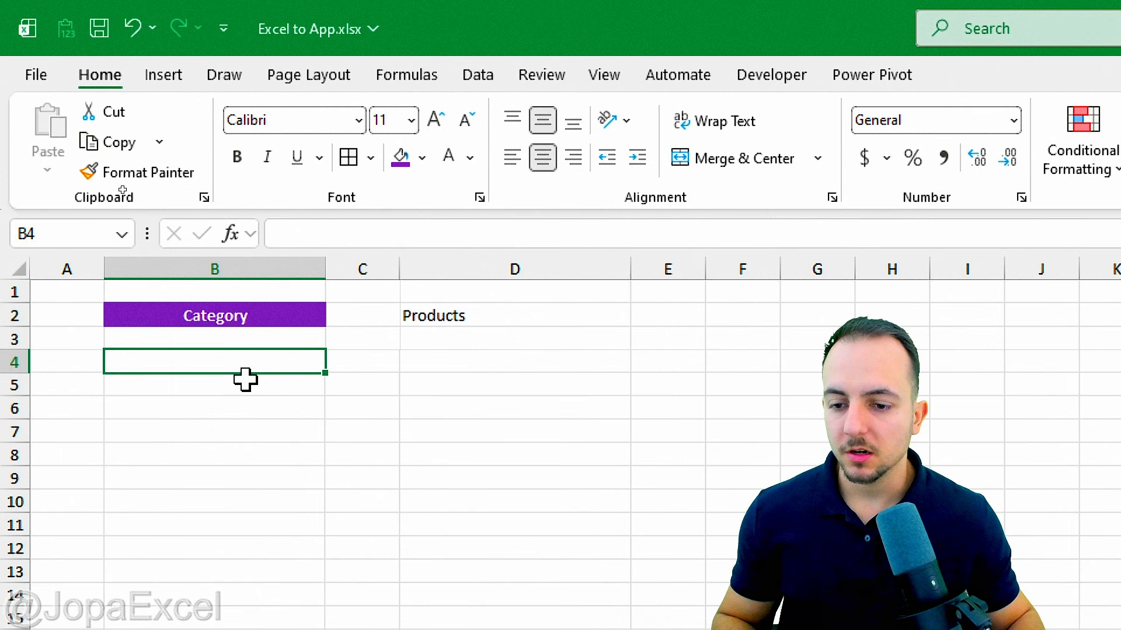
click(245, 385)
click(248, 408)
click(244, 432)
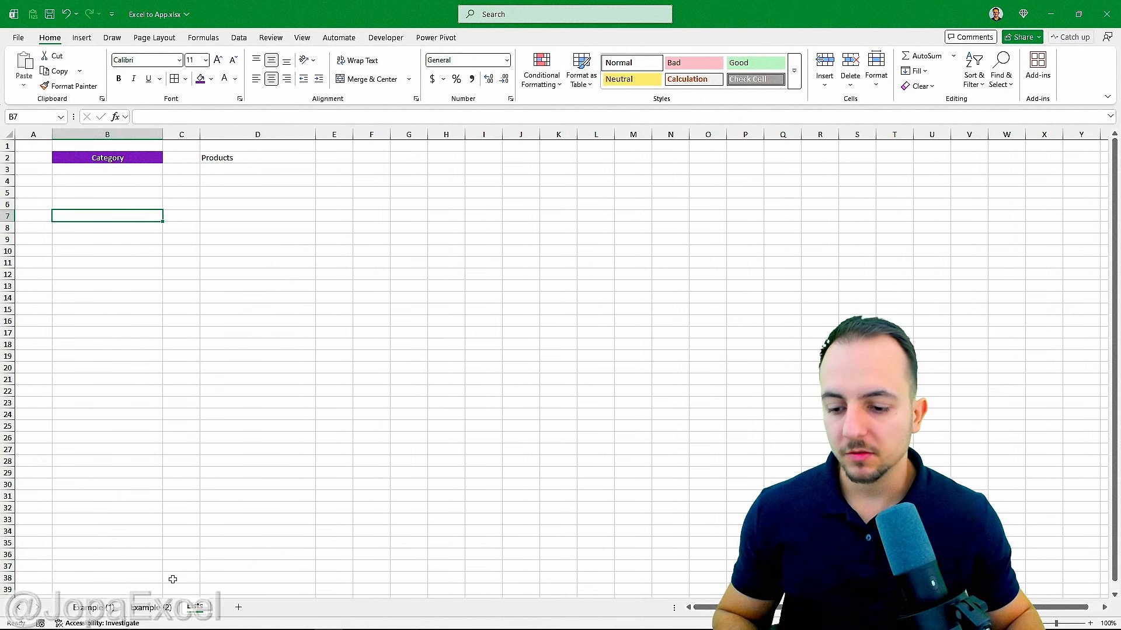
Step: Copy category values C12:C48 from Example (2) and paste them into Lists starting at B3
click(167, 607)
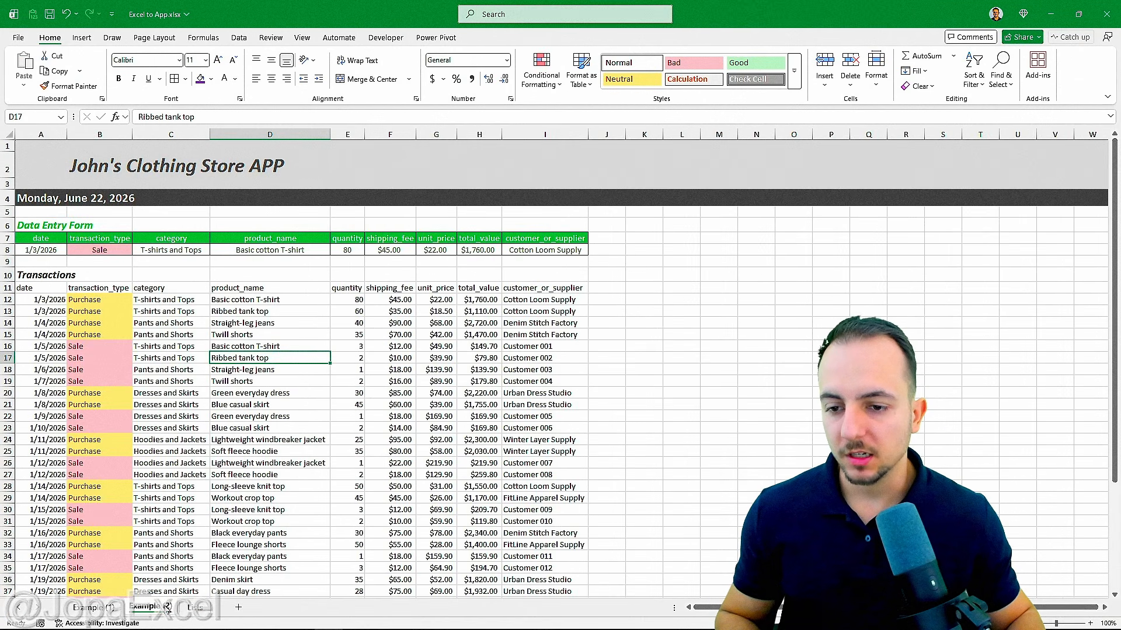
click(168, 289)
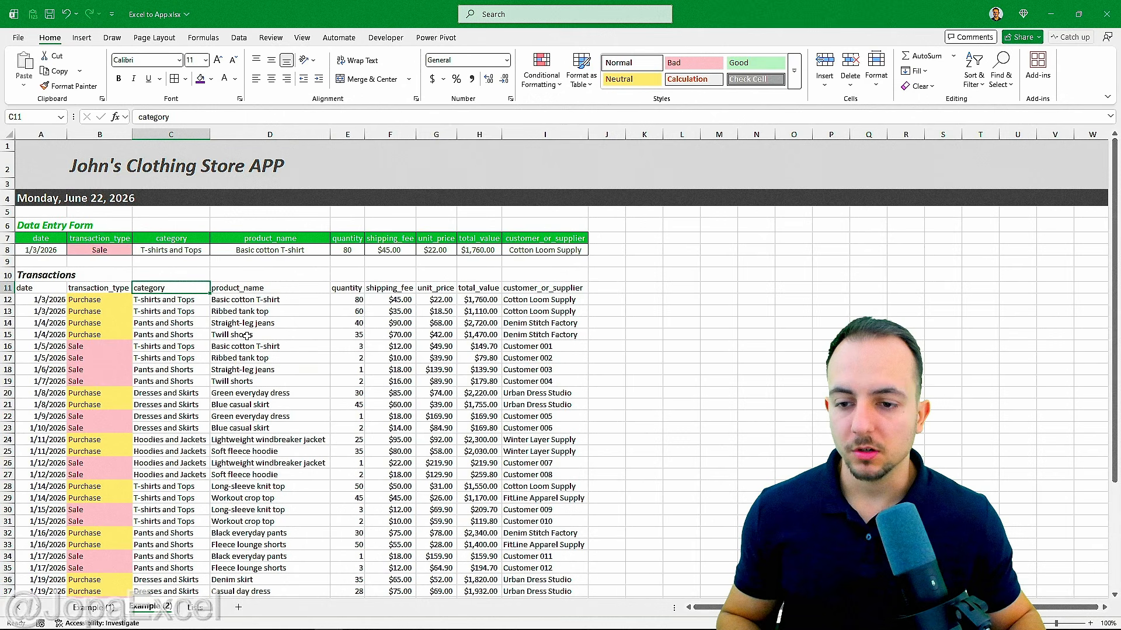
scroll(251, 334, down, 7)
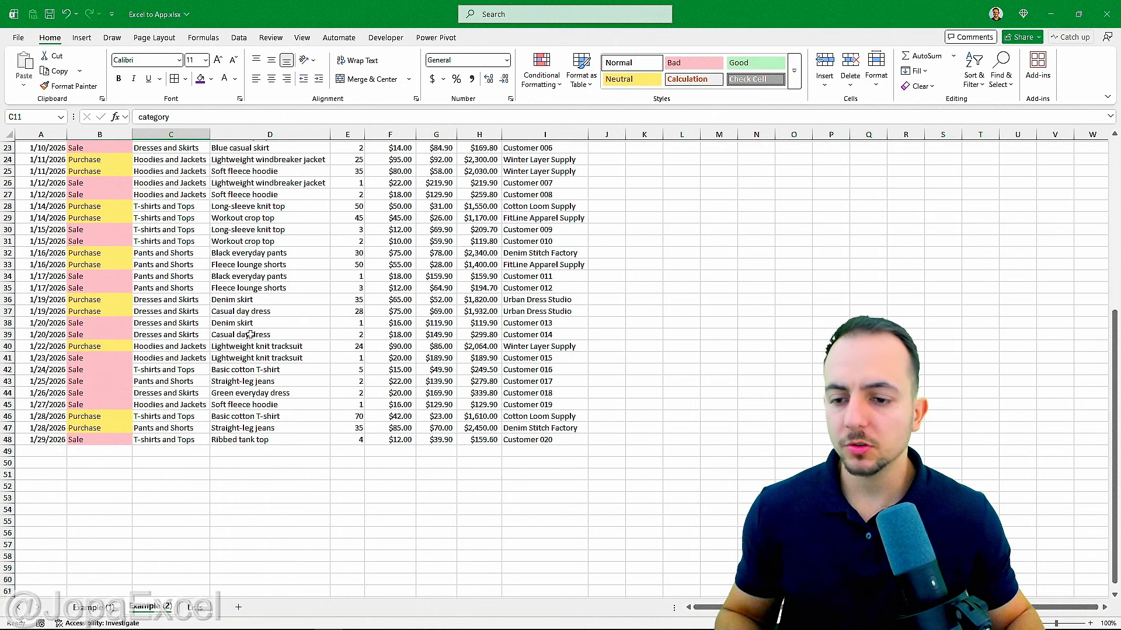
scroll(251, 335, up, 7)
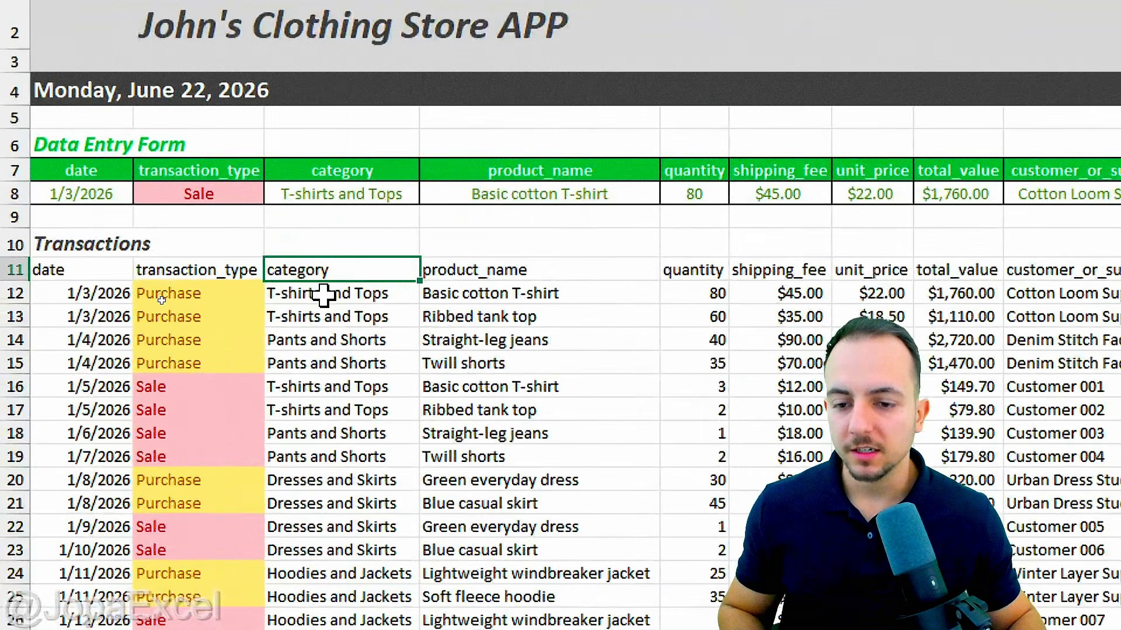
drag(161, 302, 176, 588)
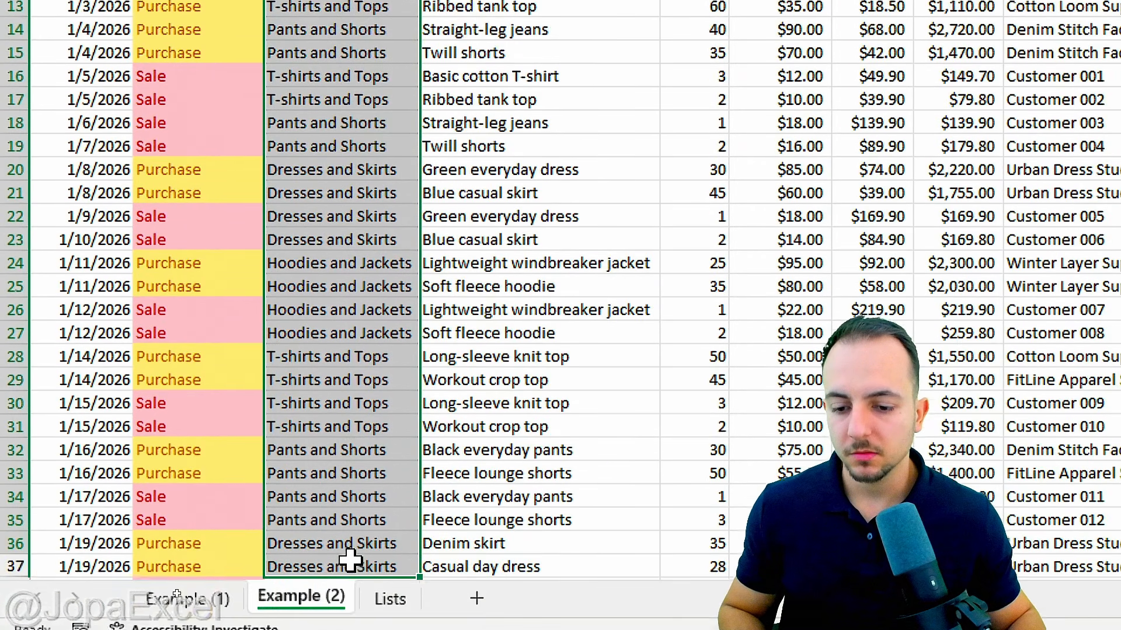
drag(350, 562, 362, 516)
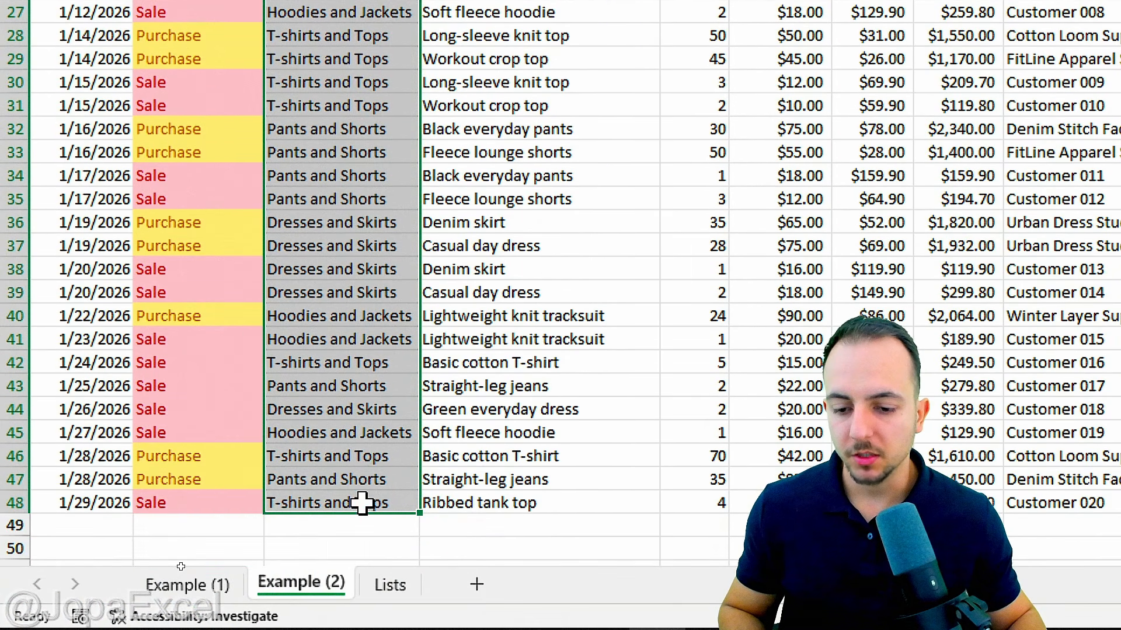
key(ctrl+c)
click(385, 583)
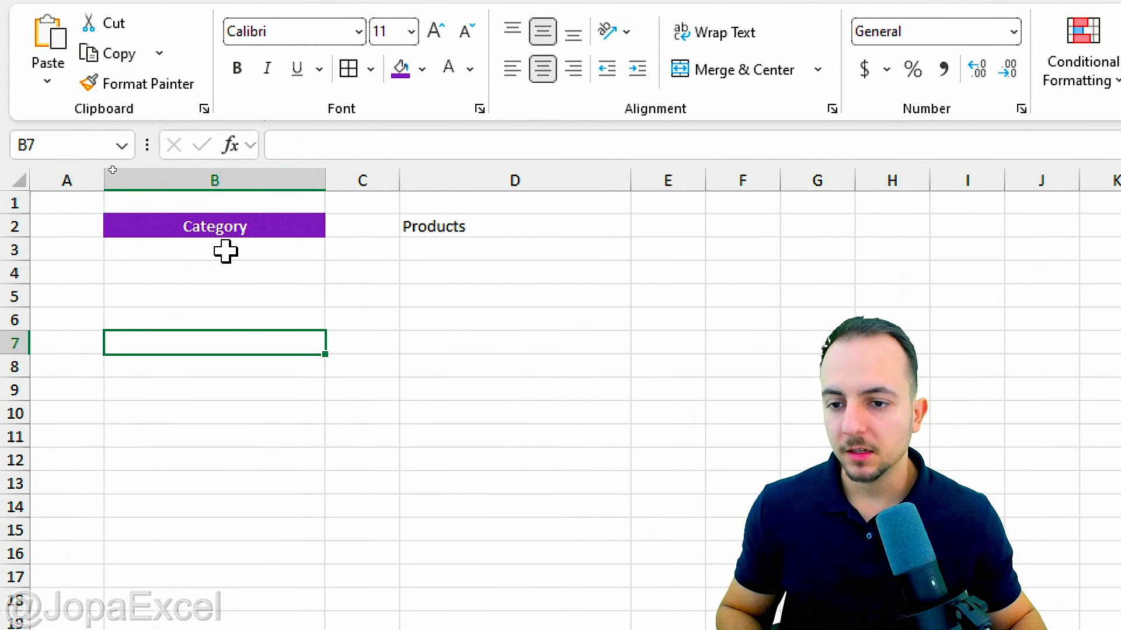
click(226, 250)
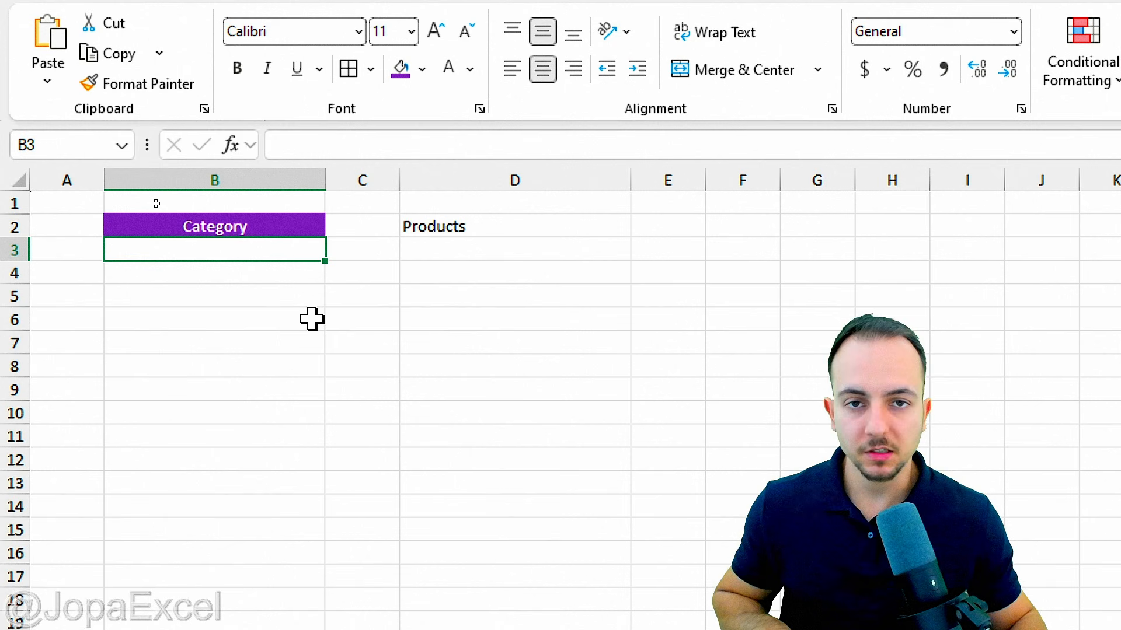
key(ctrl+v)
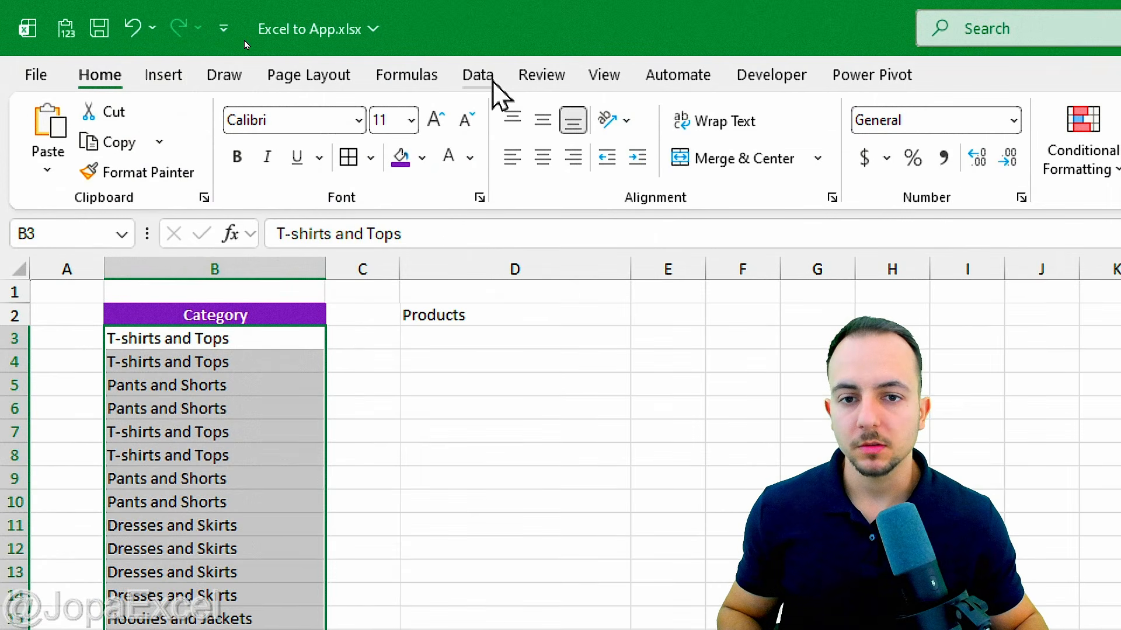
Step: Run Remove Duplicates on the Category column B, keeping the four unique categories
click(480, 75)
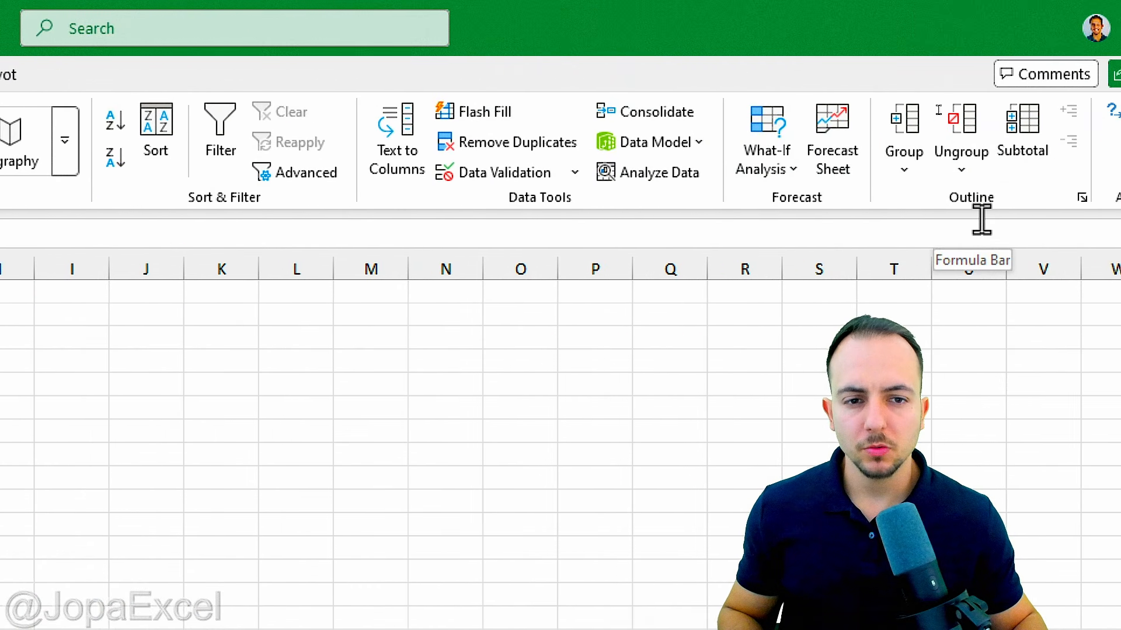
click(449, 148)
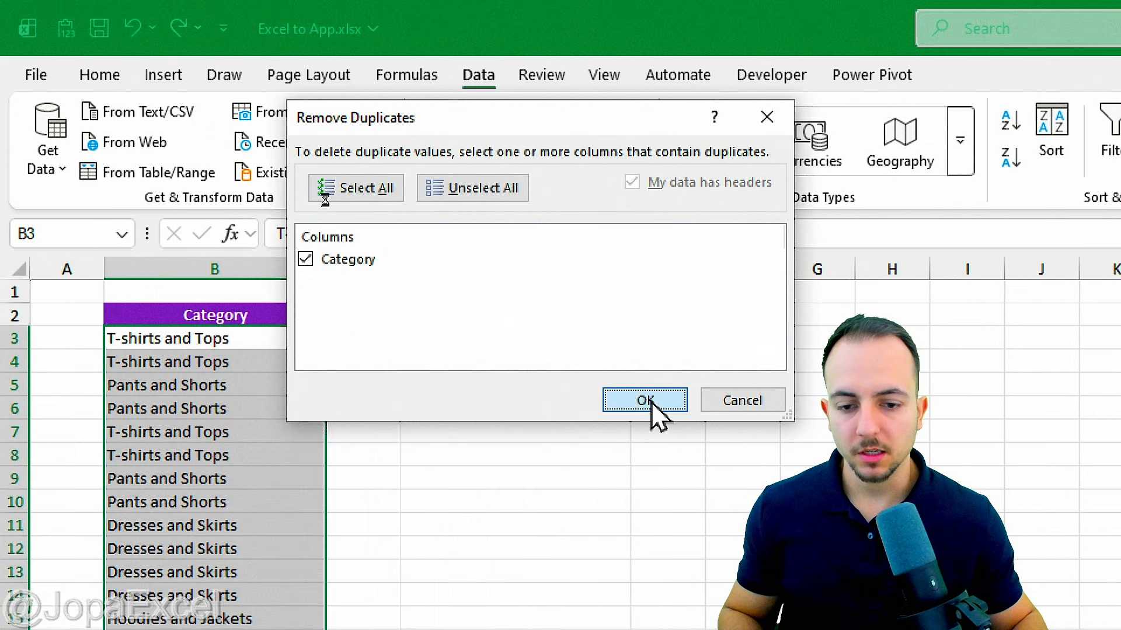
click(646, 400)
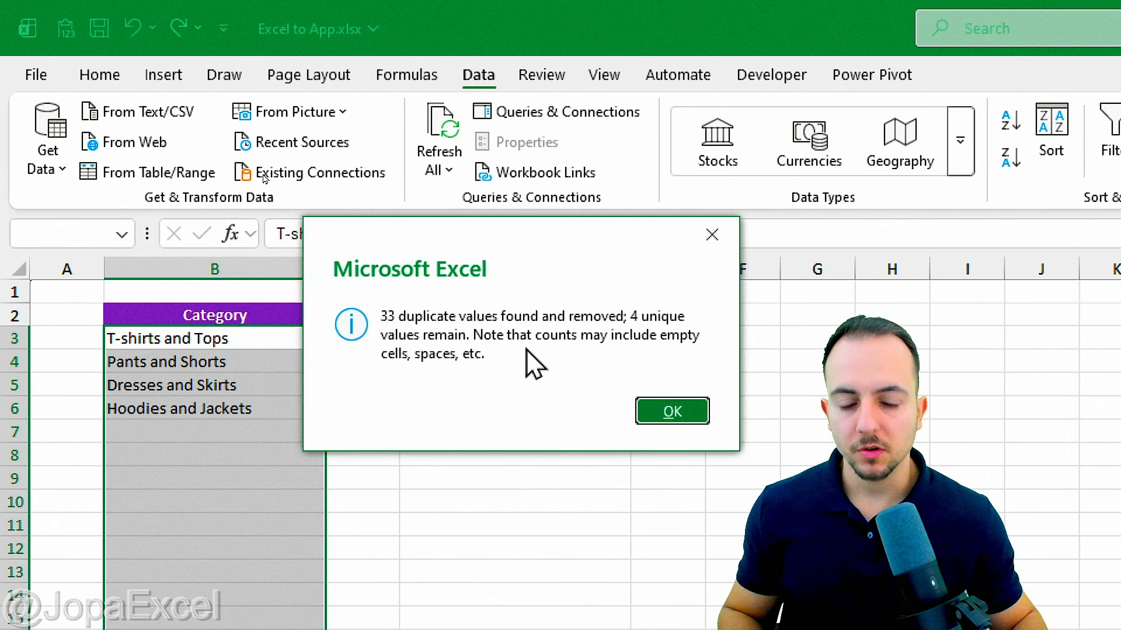
click(672, 411)
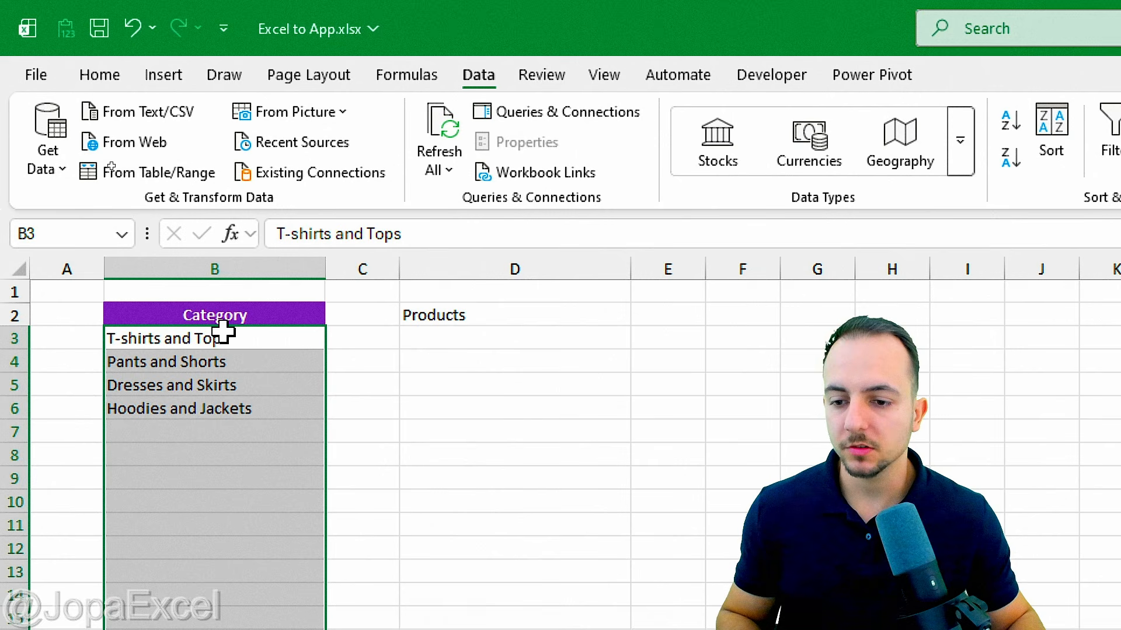
click(248, 315)
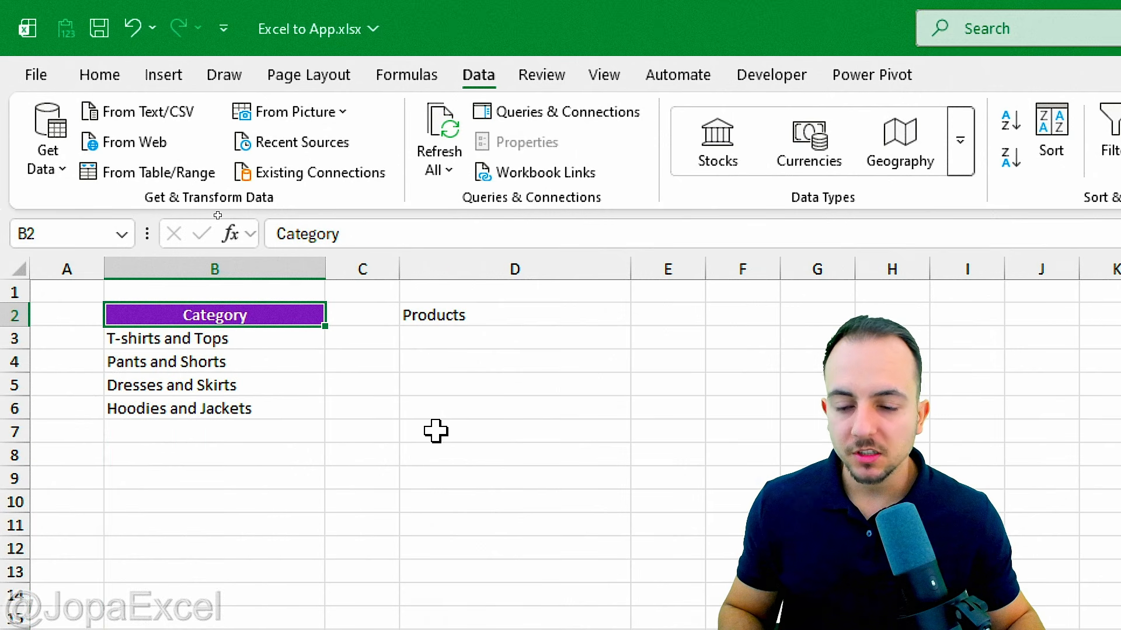
Step: Apply All Borders to the Category list range B2:B19 on the Lists sheet
drag(247, 315, 251, 408)
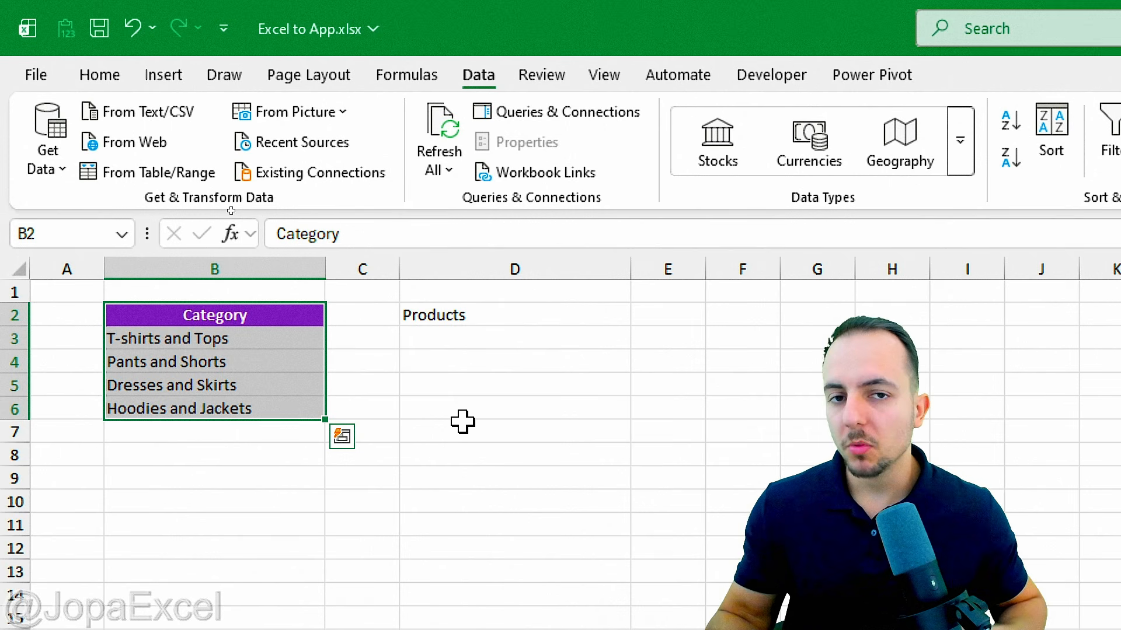
drag(244, 325, 217, 629)
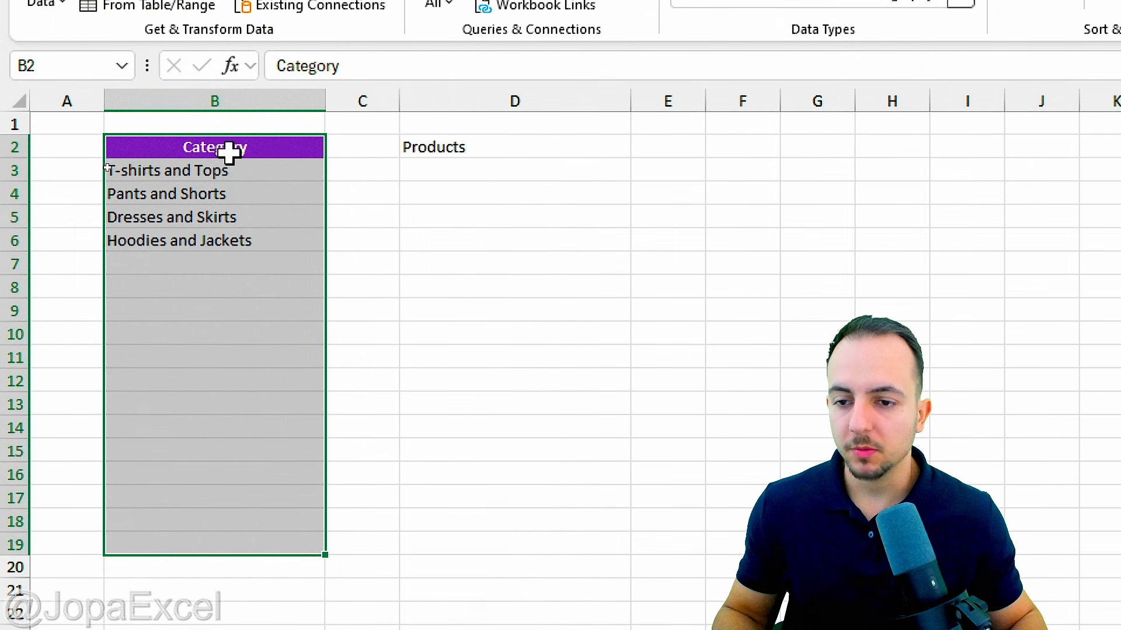
drag(220, 263, 217, 518)
drag(194, 547, 280, 535)
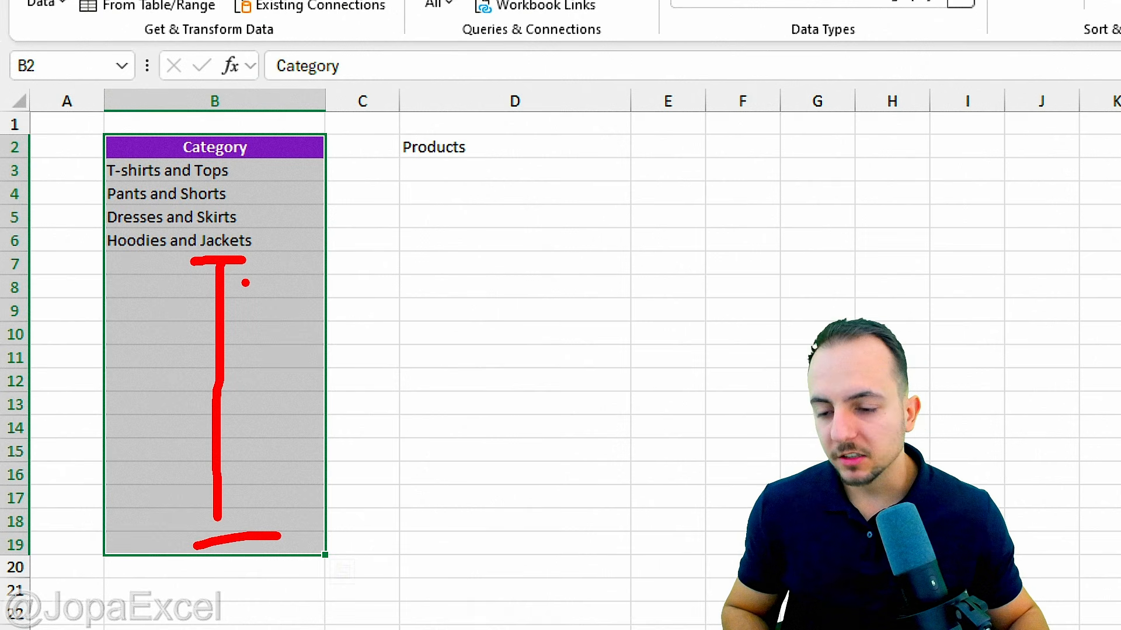
key(Escape)
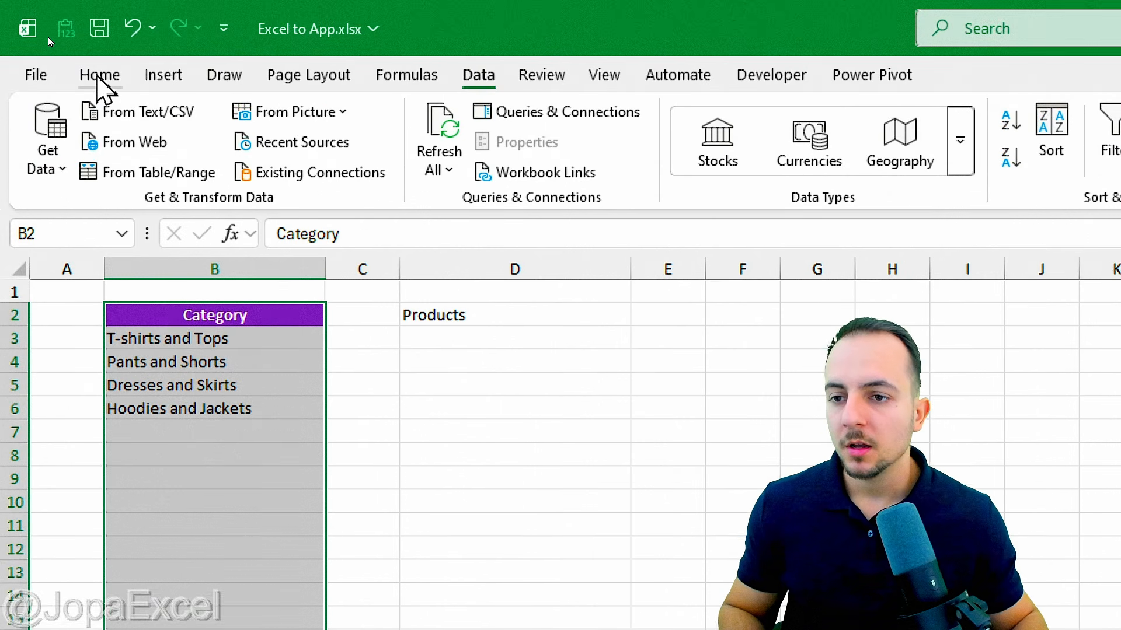
click(99, 74)
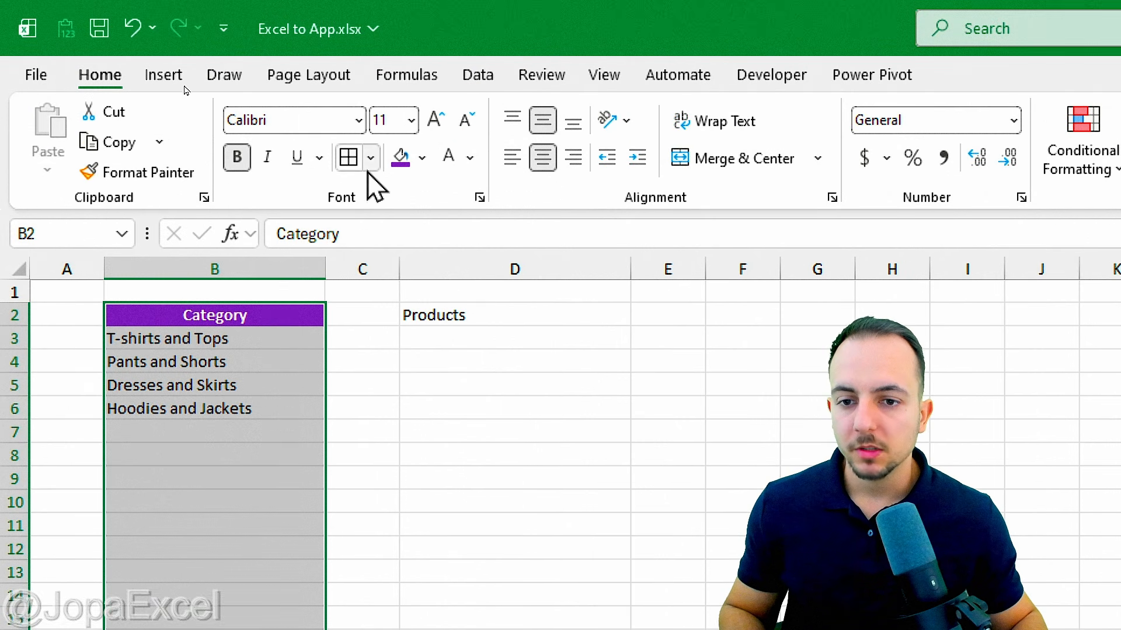
click(350, 159)
click(288, 319)
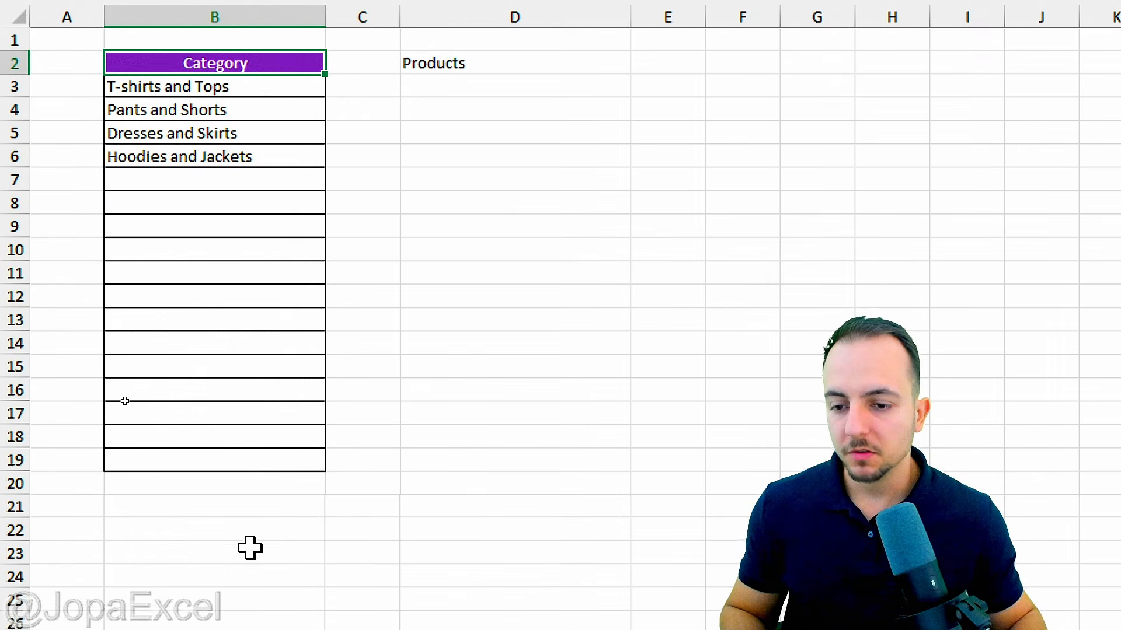
mouse_move(326, 99)
mouse_down()
mouse_move(340, 251)
mouse_move(326, 507)
mouse_up()
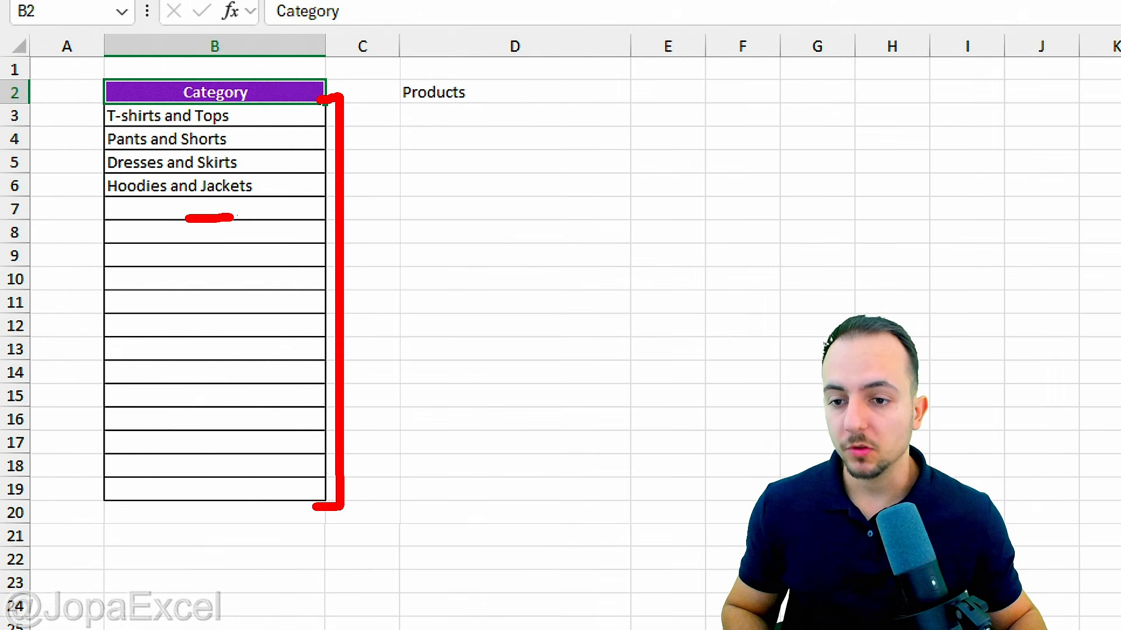
drag(224, 219, 236, 473)
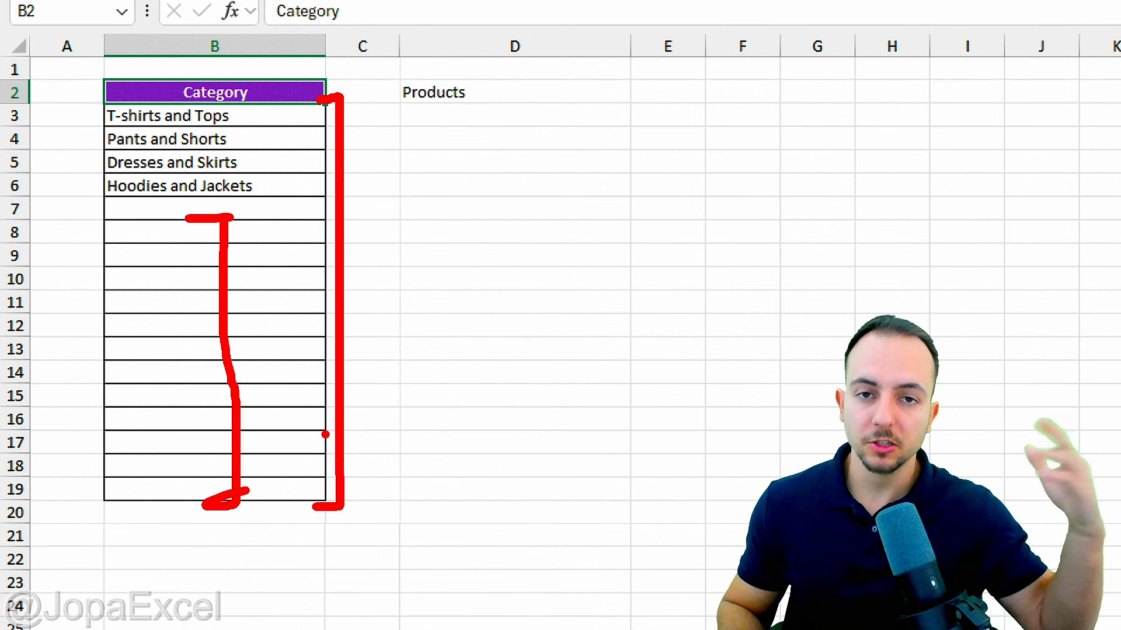
key(Escape)
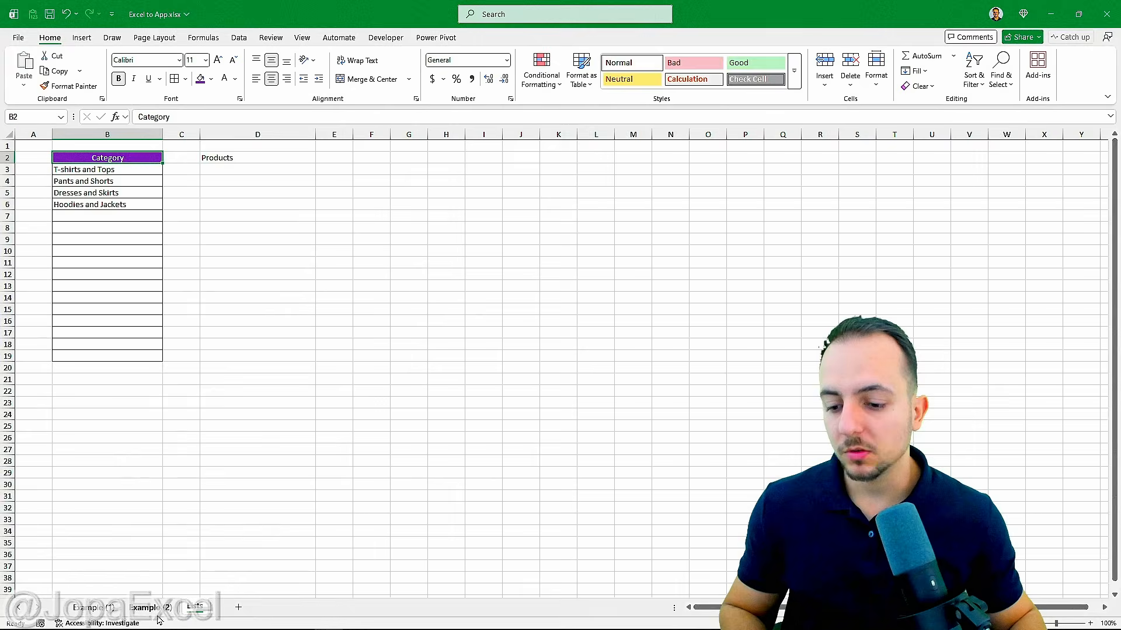
Step: Copy the transaction product names from Example (2) and paste them into Lists starting at D3
click(153, 610)
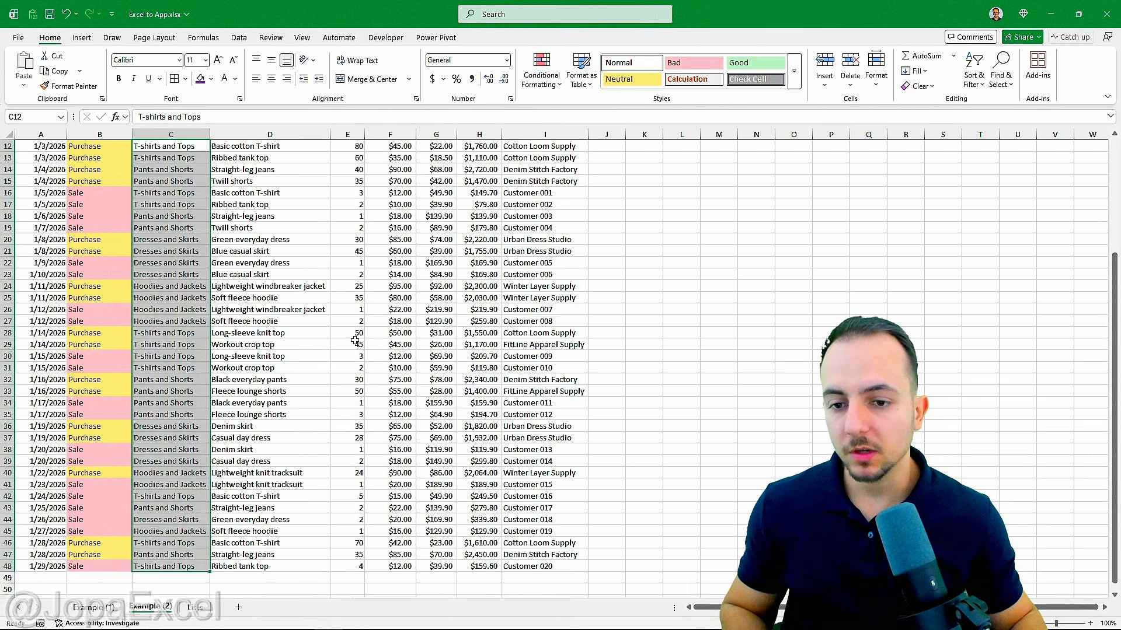
drag(257, 272, 266, 592)
key(ctrl+c)
click(195, 607)
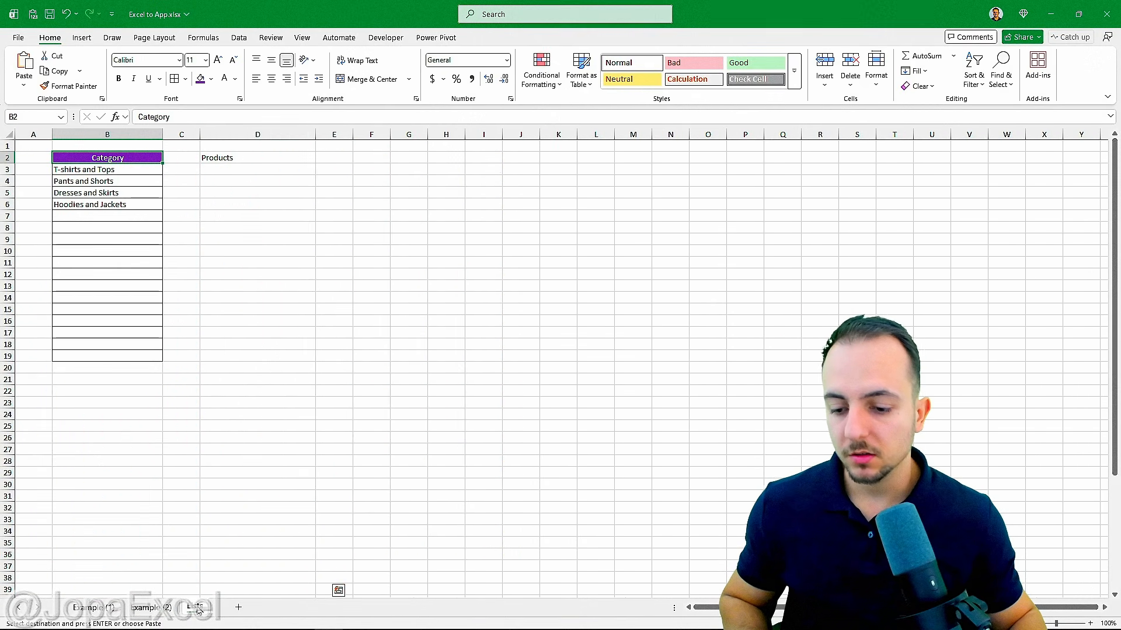
click(236, 170)
key(ctrl+v)
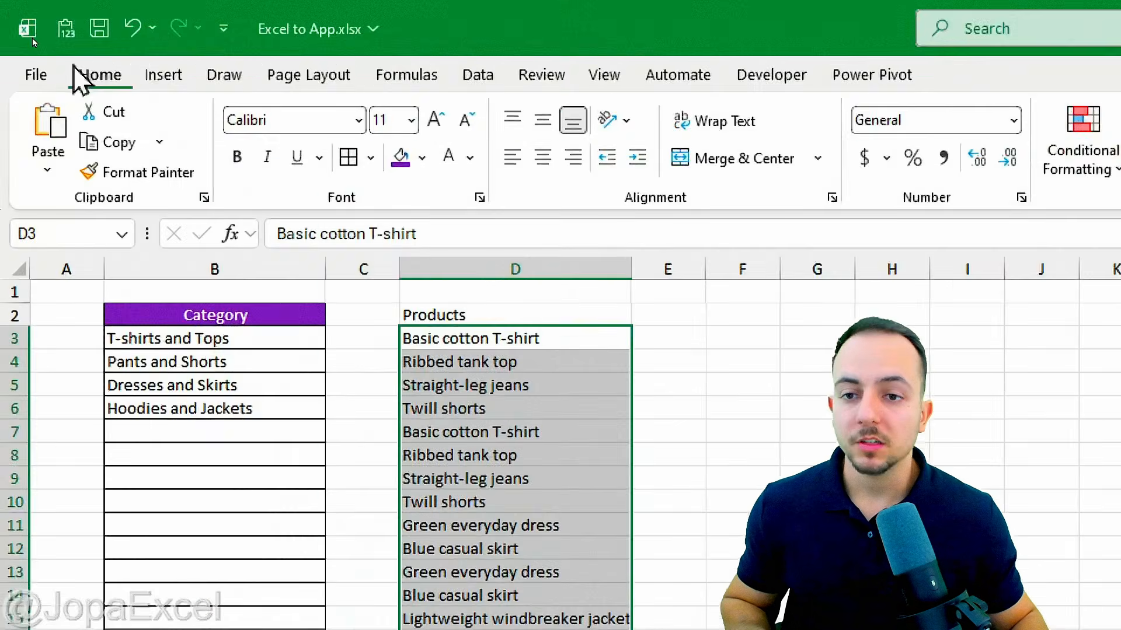
click(475, 76)
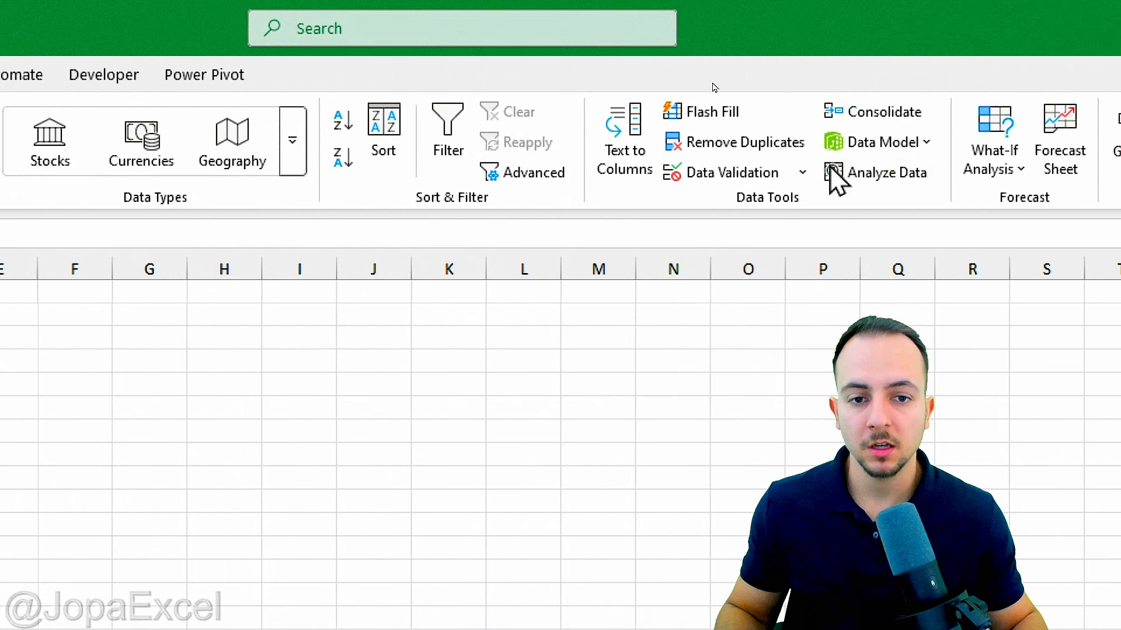
Step: Remove duplicate product names in column D, leaving 15 unique products, then select D3:D31
click(718, 145)
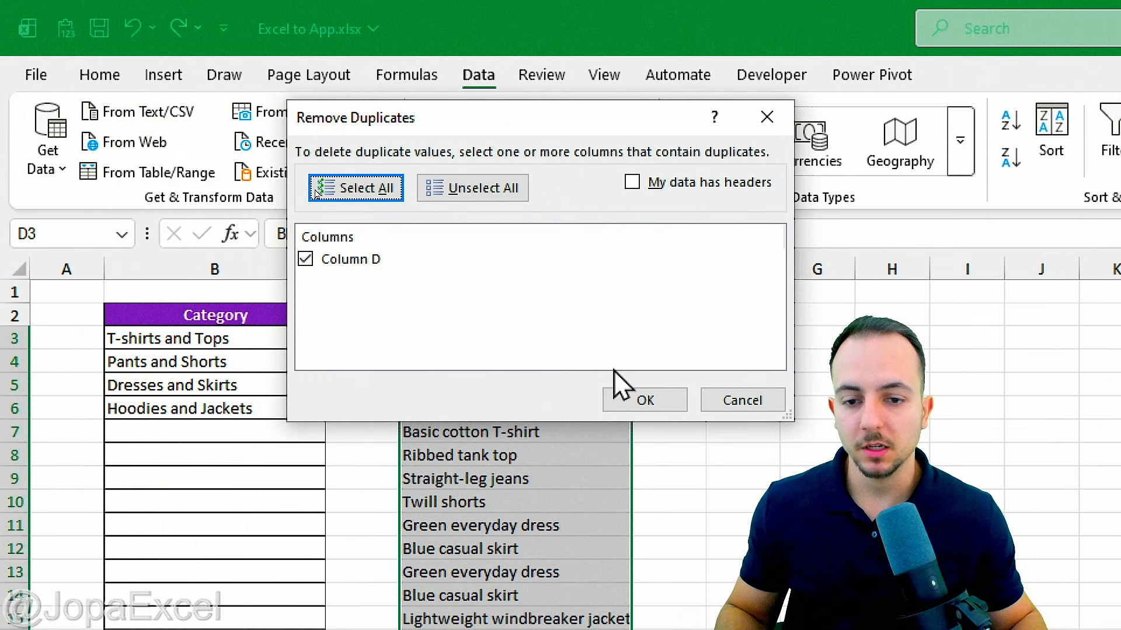
click(645, 400)
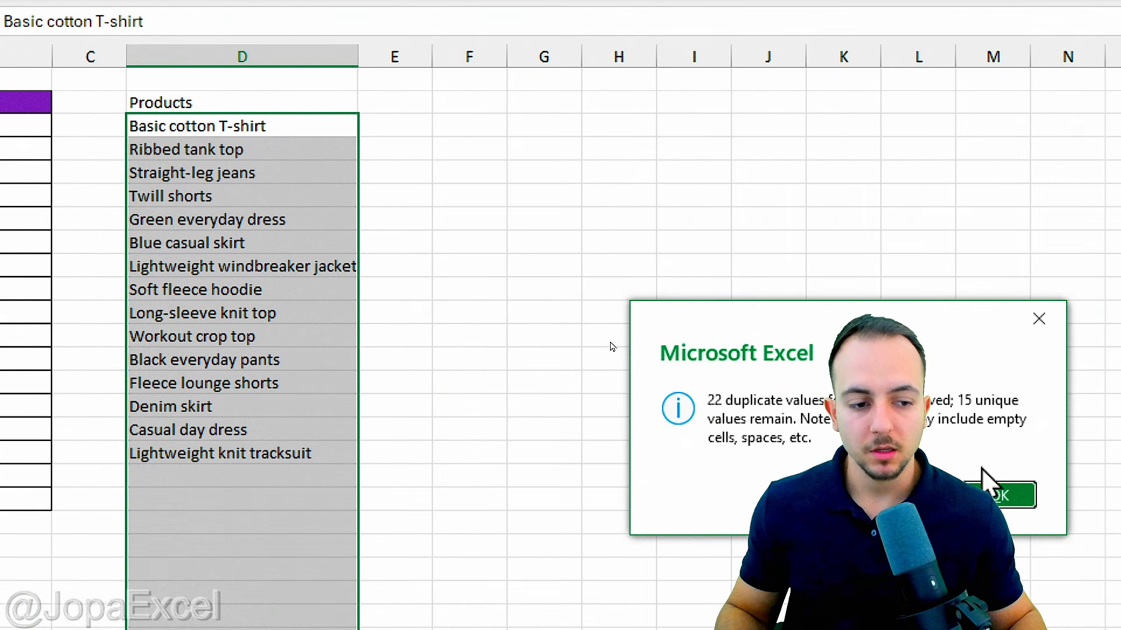
click(992, 493)
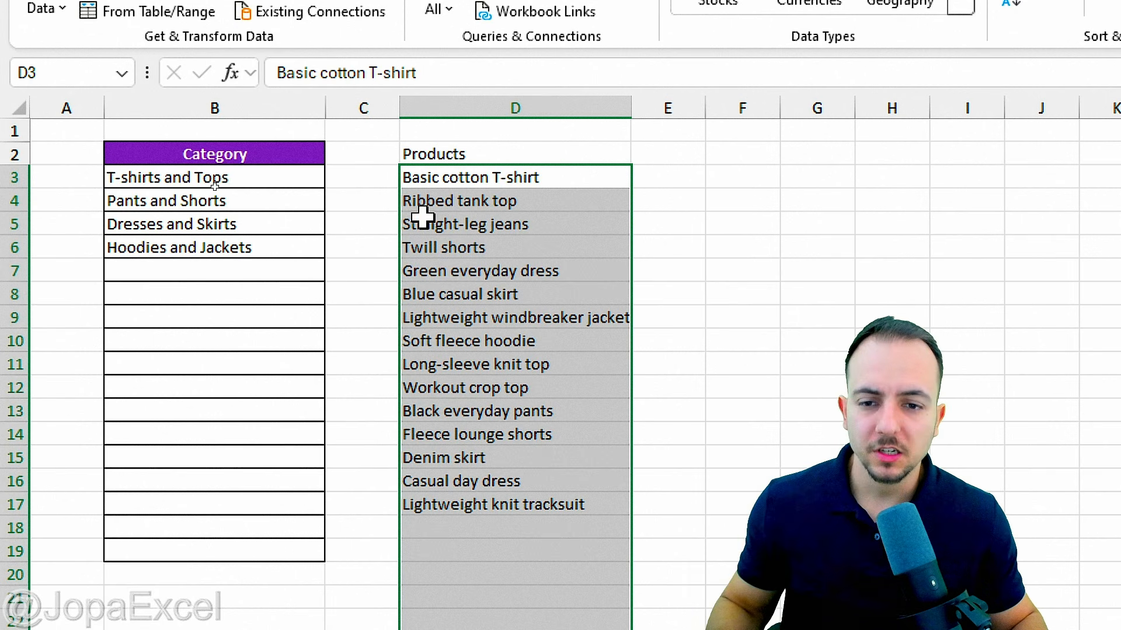
drag(440, 177, 488, 629)
drag(487, 560, 484, 628)
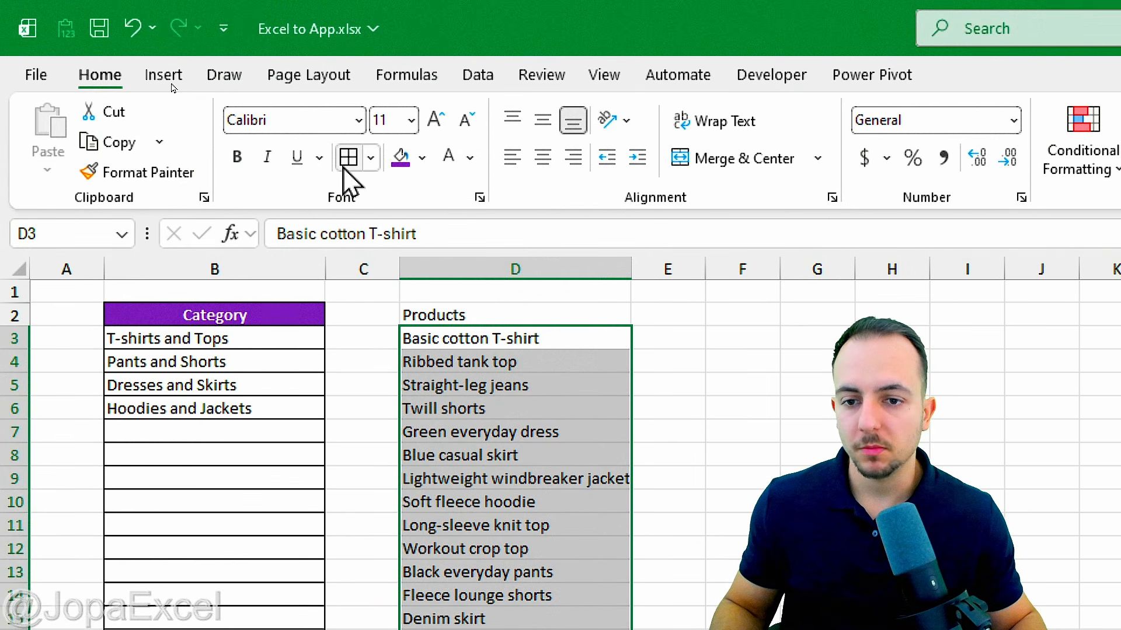
Step: Border D3:D31 and give the Products header D2 a purple fill with bold white text
click(348, 157)
click(441, 314)
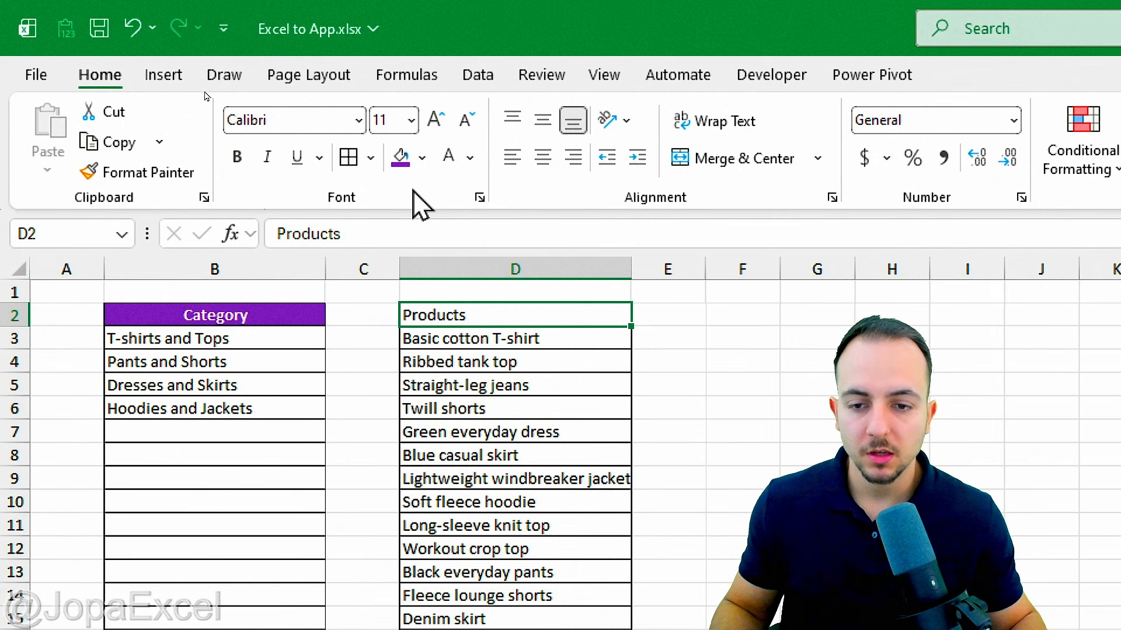
click(400, 156)
click(448, 156)
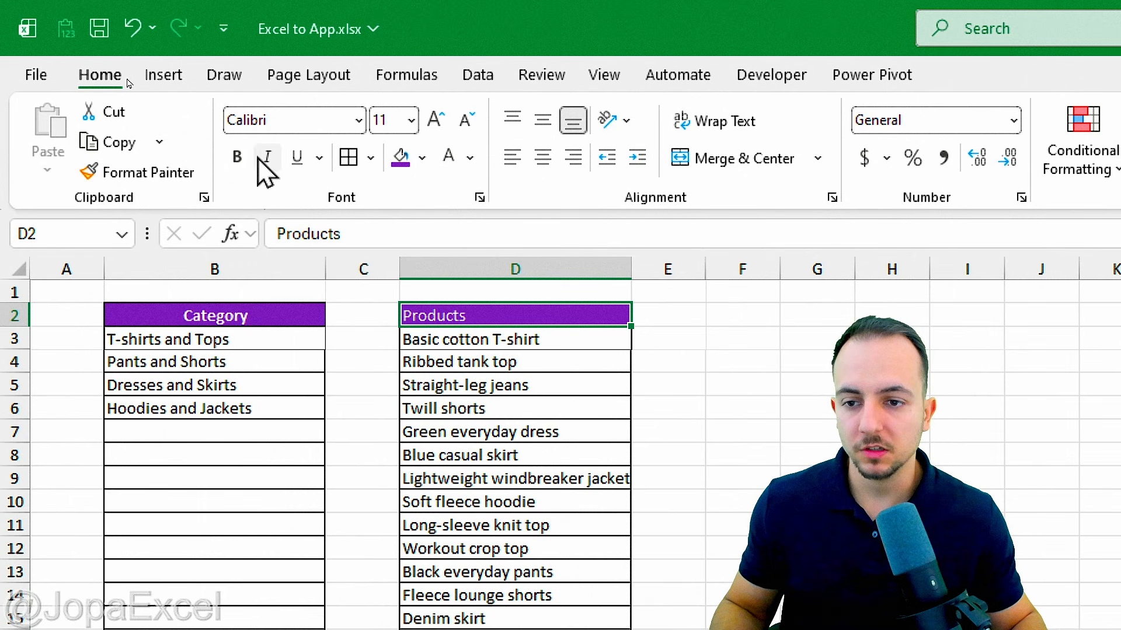
click(237, 157)
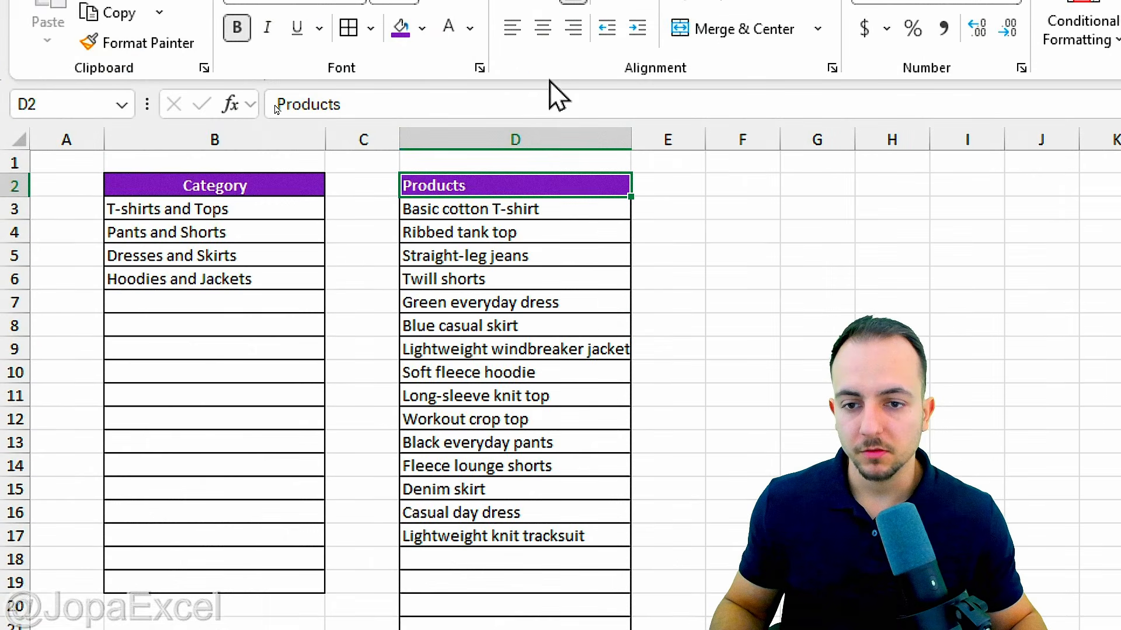
Step: Center columns D and B, widening D for product names and narrowing B
click(520, 131)
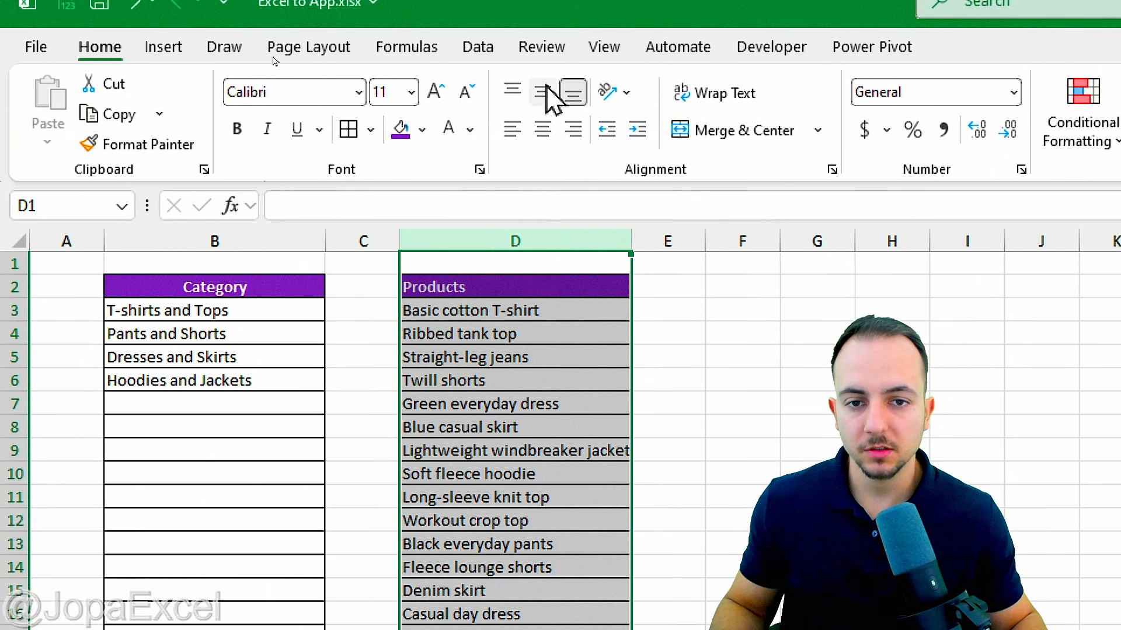
click(542, 80)
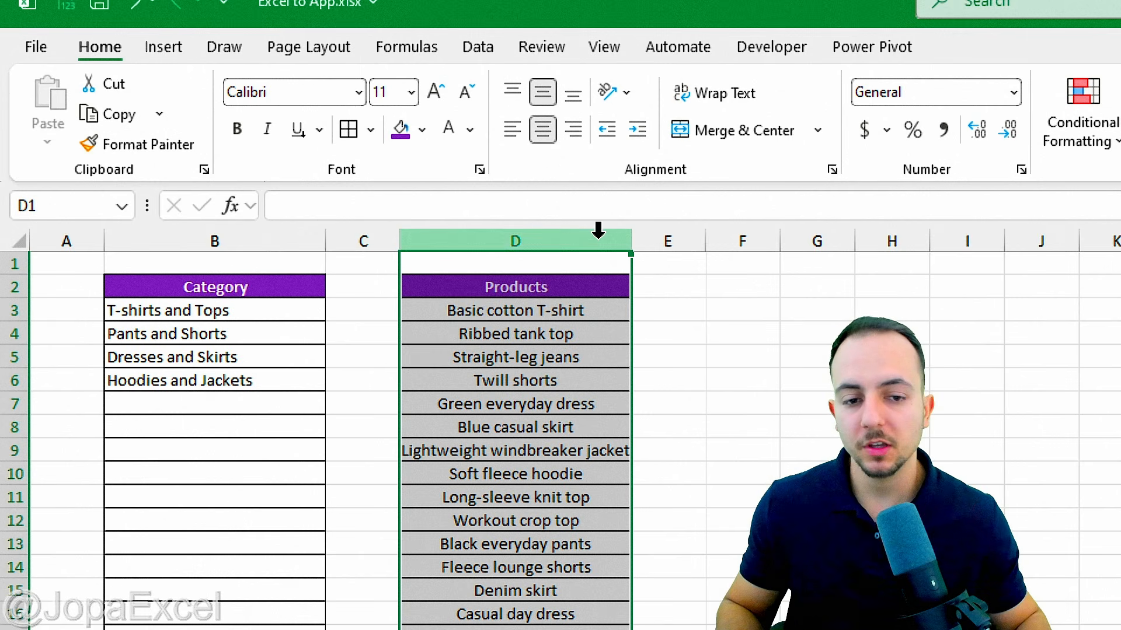
drag(632, 244, 671, 244)
drag(325, 241, 300, 242)
click(202, 241)
click(542, 129)
click(542, 129)
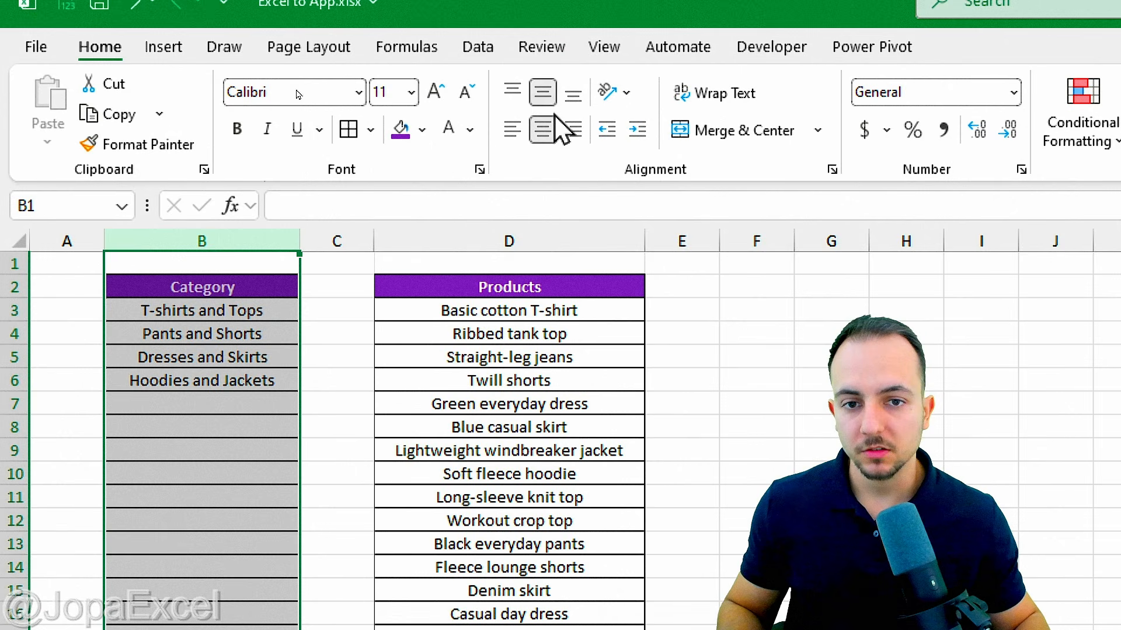
click(906, 357)
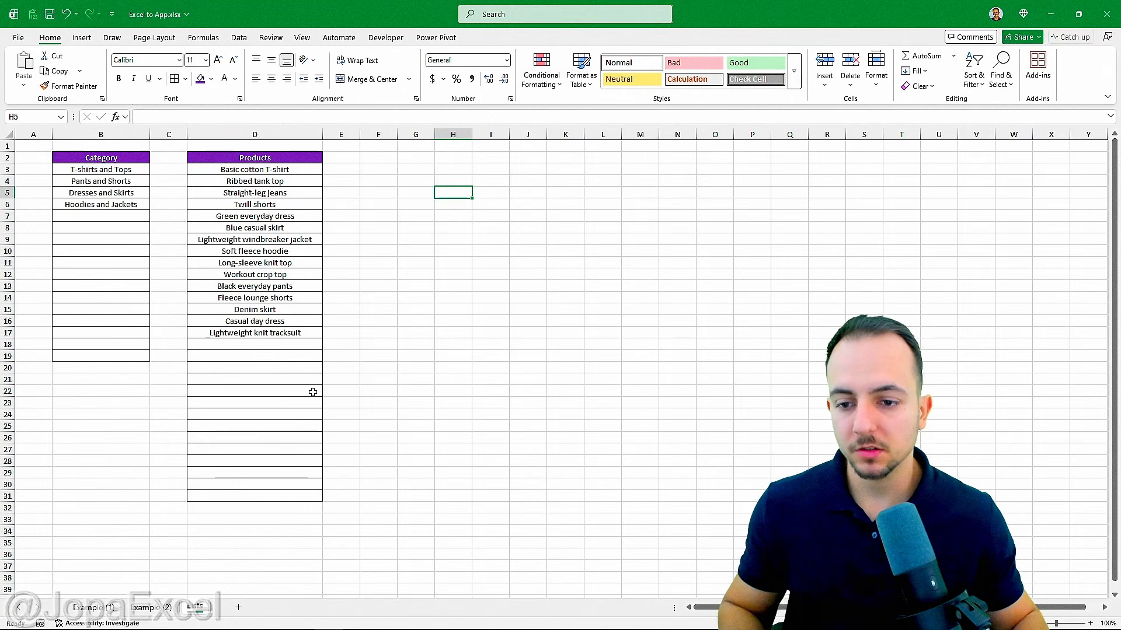
Step: Return to the Example (2) sheet and select the form's category cell C8
click(153, 608)
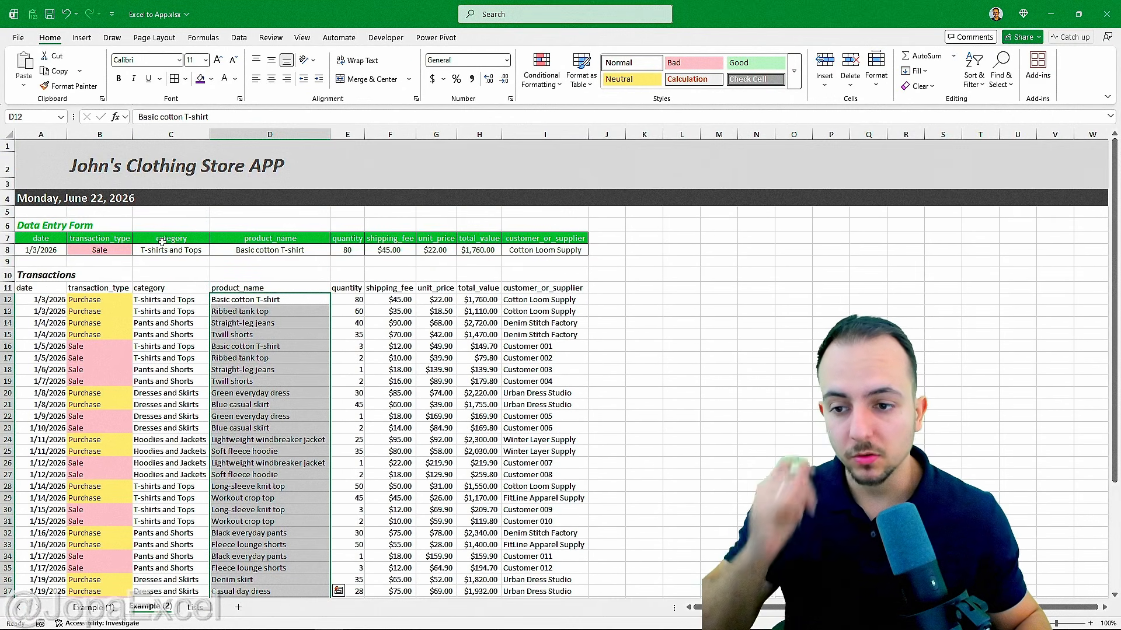
key(ctrl+q)
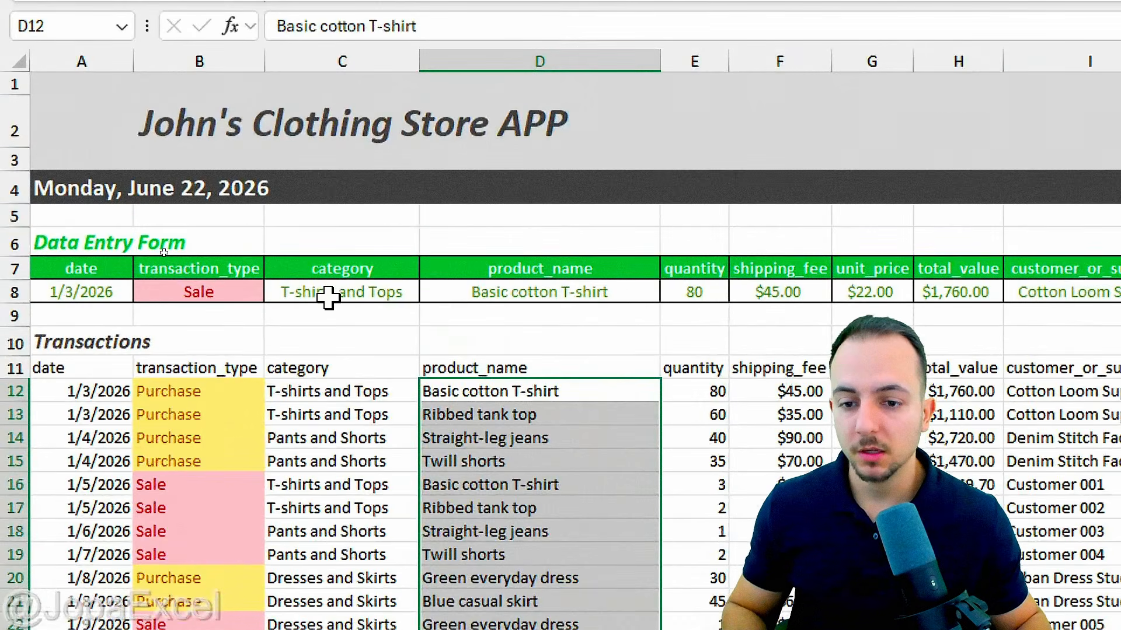
click(163, 250)
Step: Select the product_name cell D8, then go back to the category cell C8 in the entry form
click(472, 289)
click(379, 291)
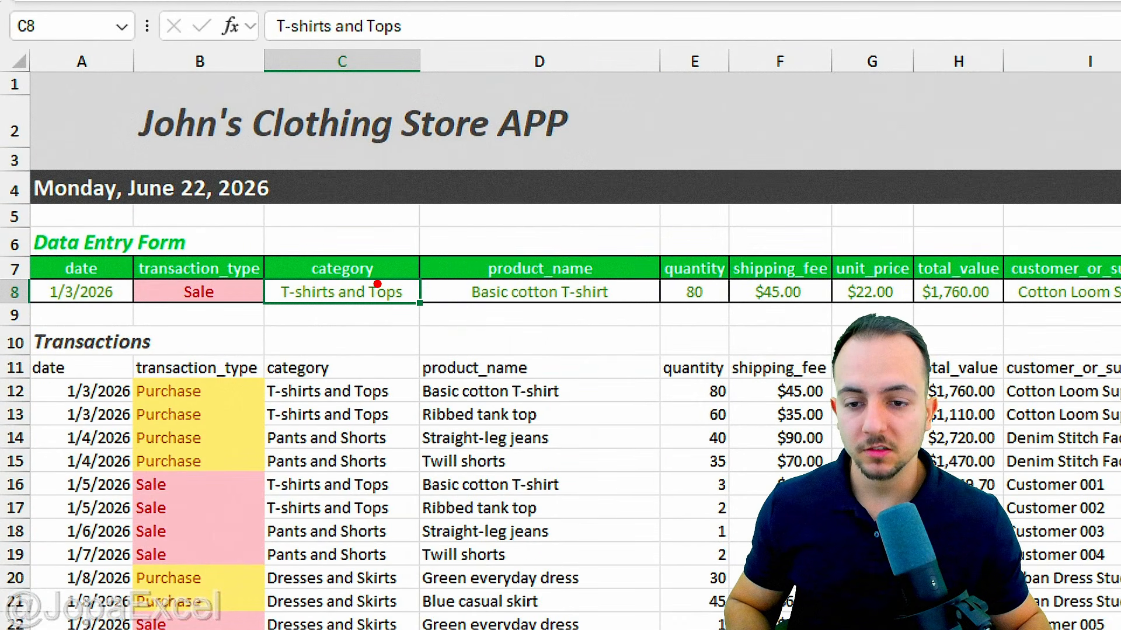
mouse_move(377, 284)
mouse_down()
mouse_move(345, 325)
mouse_move(330, 272)
mouse_up()
mouse_move(535, 281)
mouse_down()
mouse_move(654, 286)
mouse_move(502, 283)
mouse_up()
key(Escape)
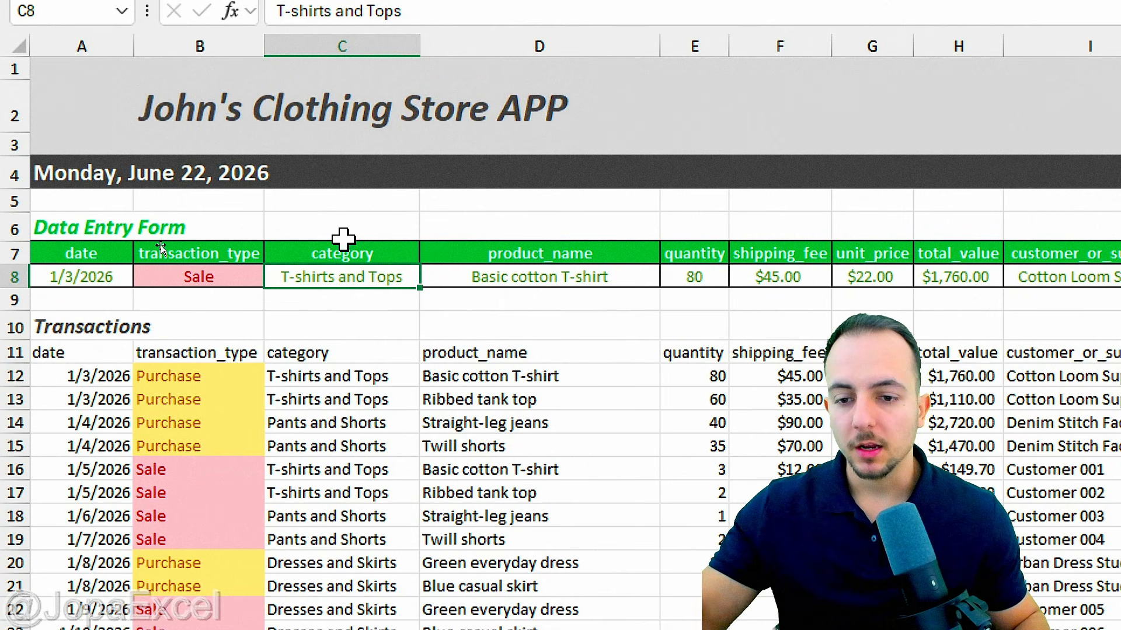
mouse_move(347, 253)
mouse_down()
mouse_move(318, 305)
mouse_move(329, 266)
mouse_up()
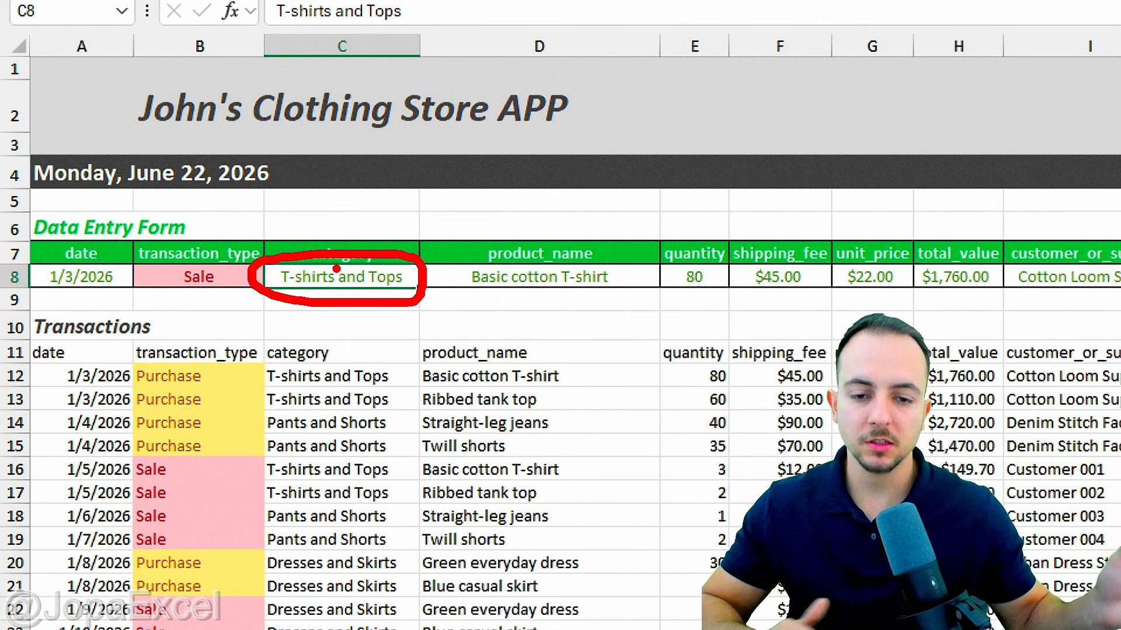
key(Escape)
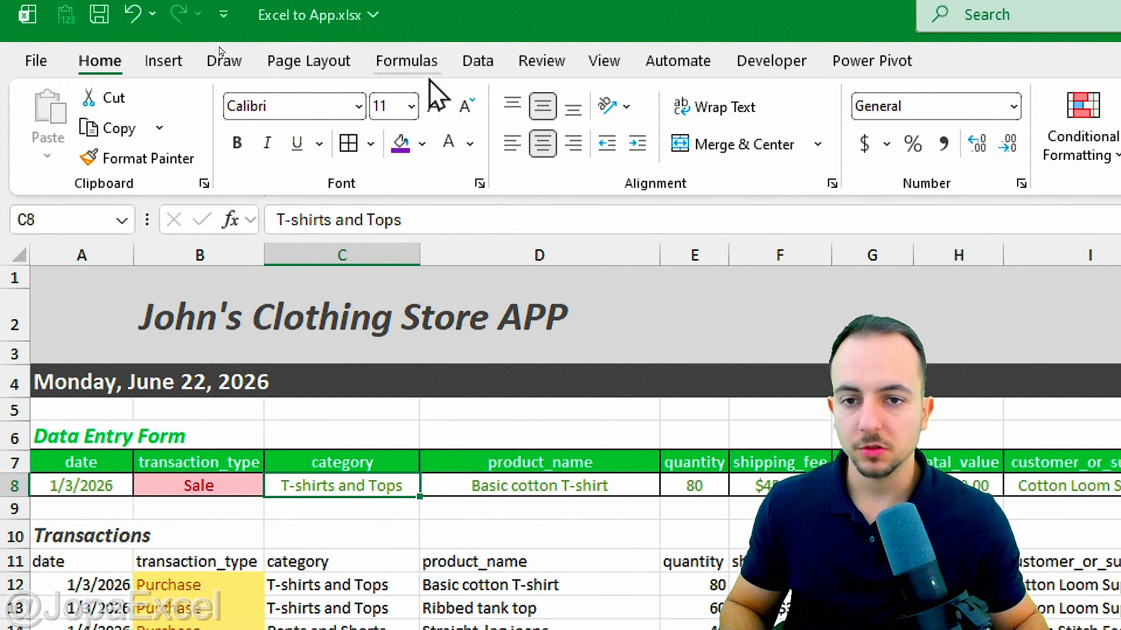
Step: Add List data validation to C8 with source Lists!$B$3:$B$19 and open its dropdown
click(479, 76)
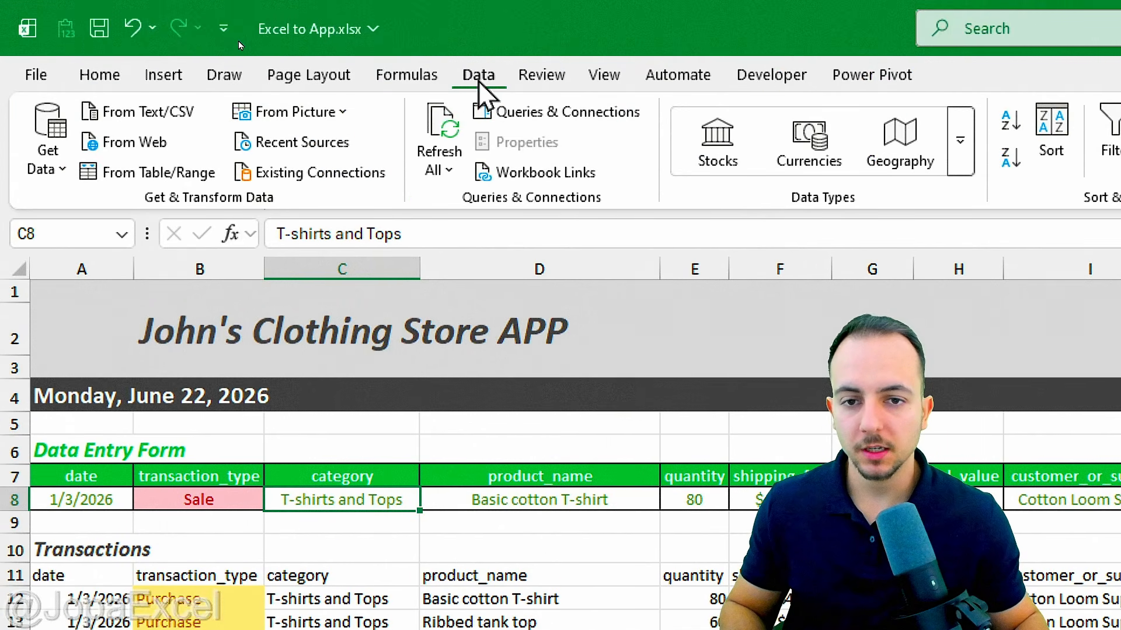
click(775, 171)
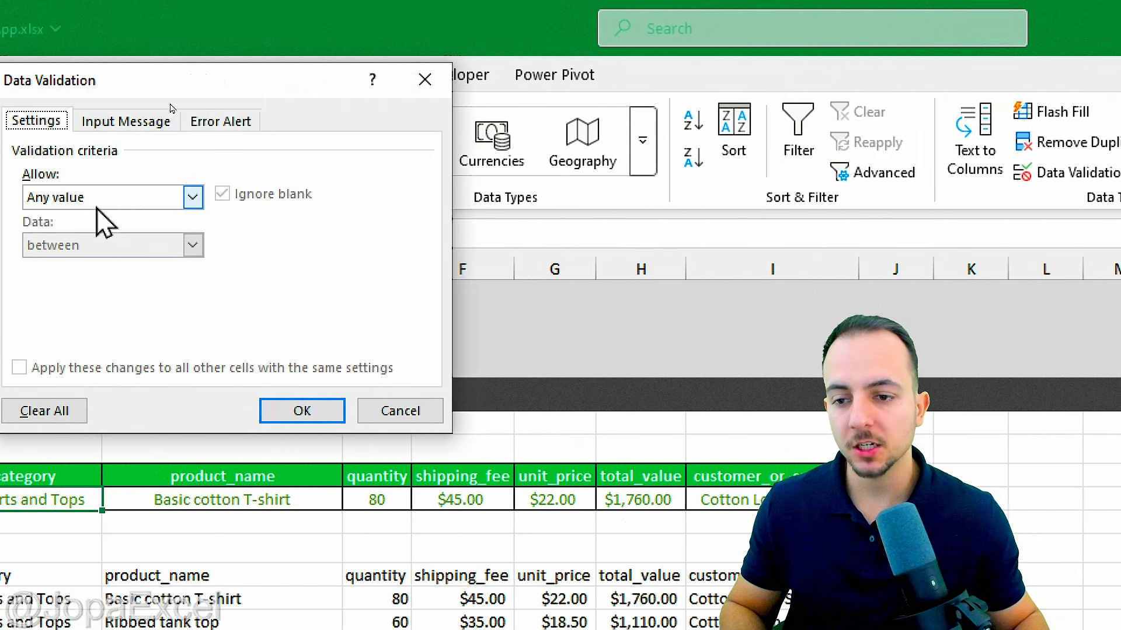
drag(93, 88, 178, 89)
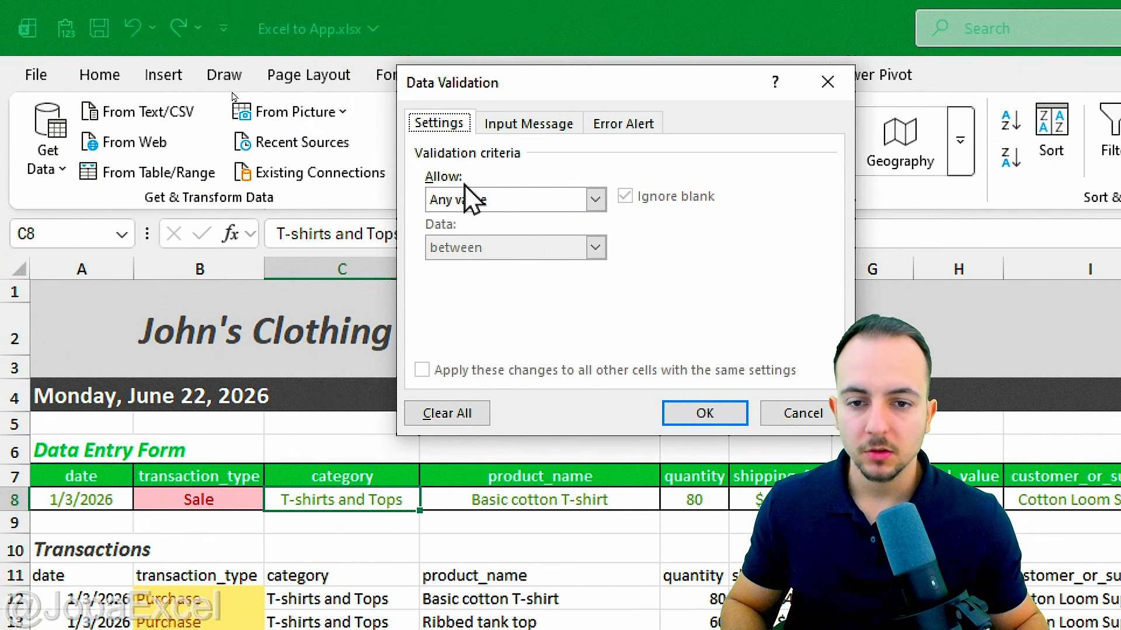
click(493, 205)
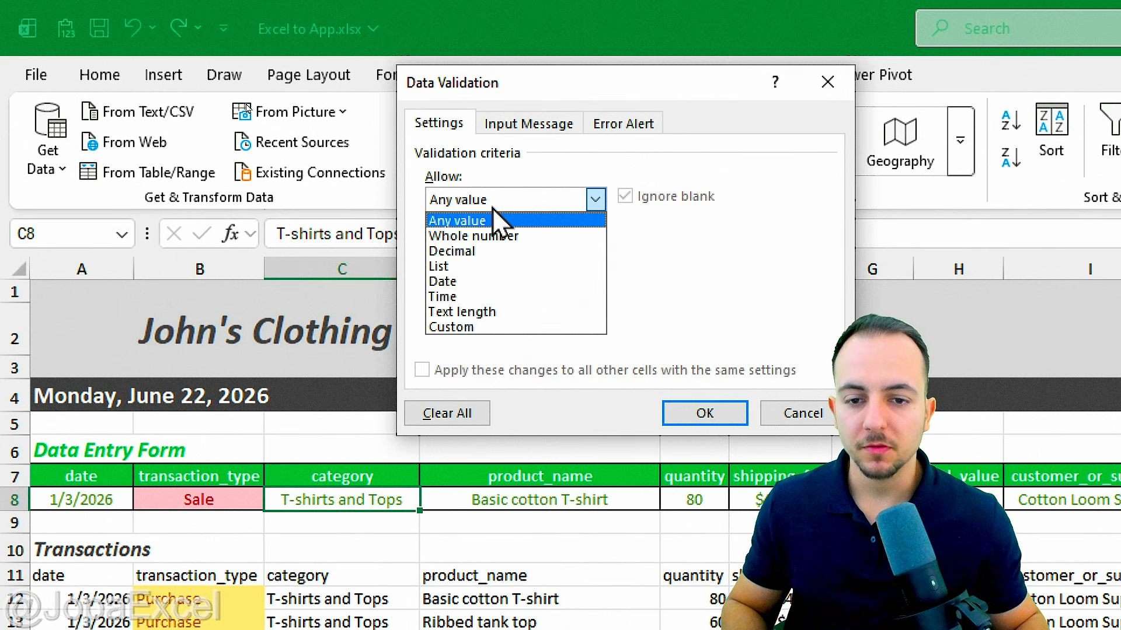
click(480, 269)
click(472, 295)
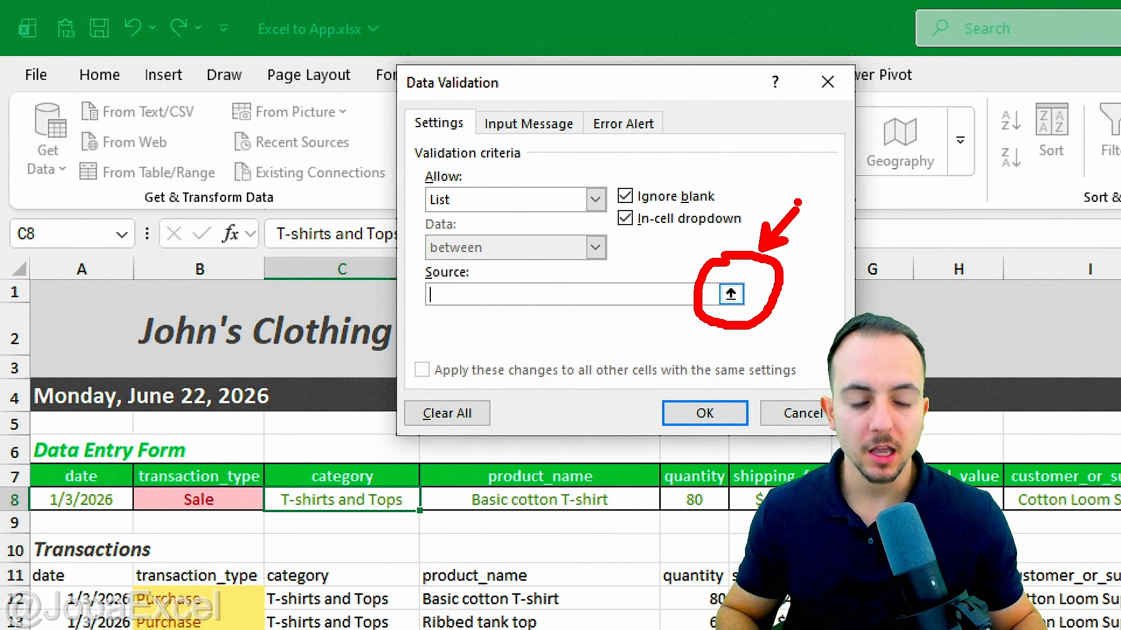
click(730, 294)
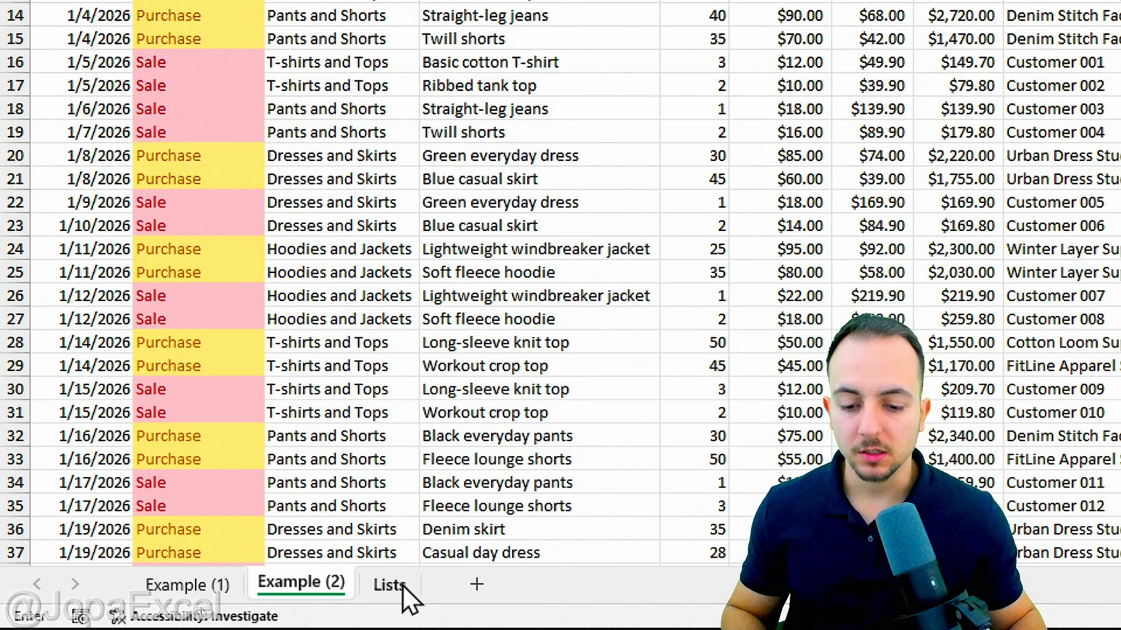
click(403, 587)
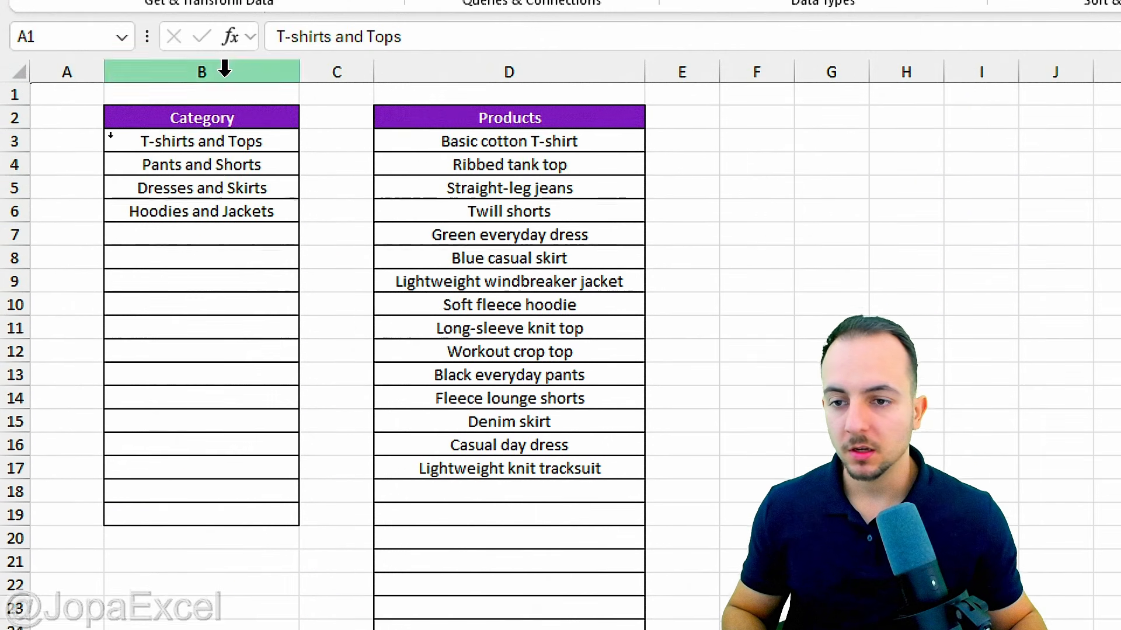
drag(252, 148, 248, 509)
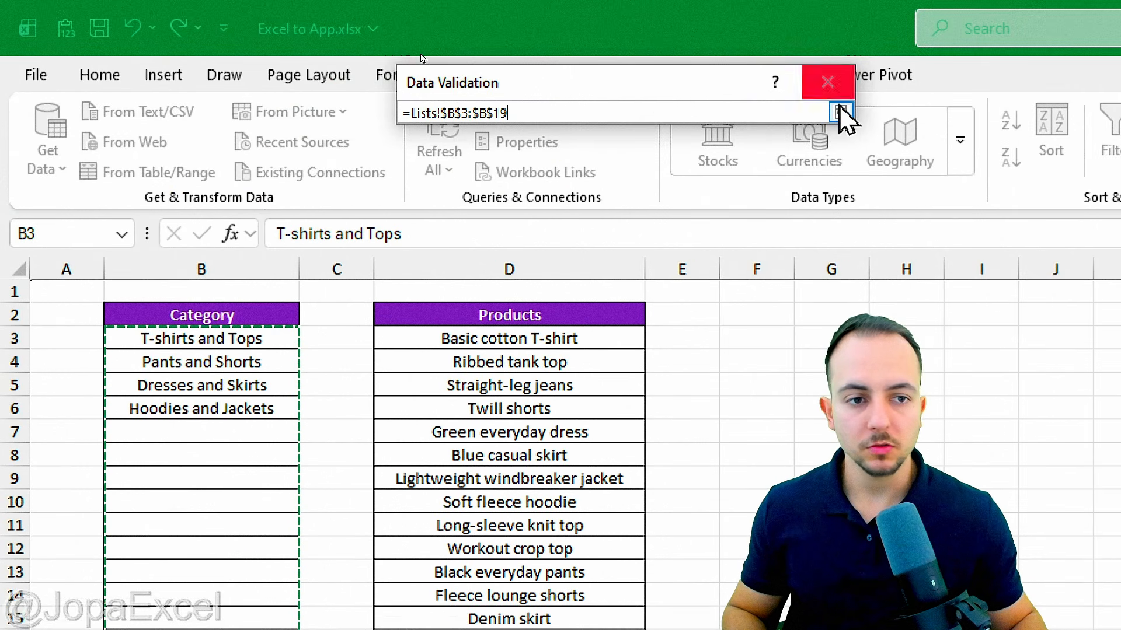
click(840, 113)
click(702, 409)
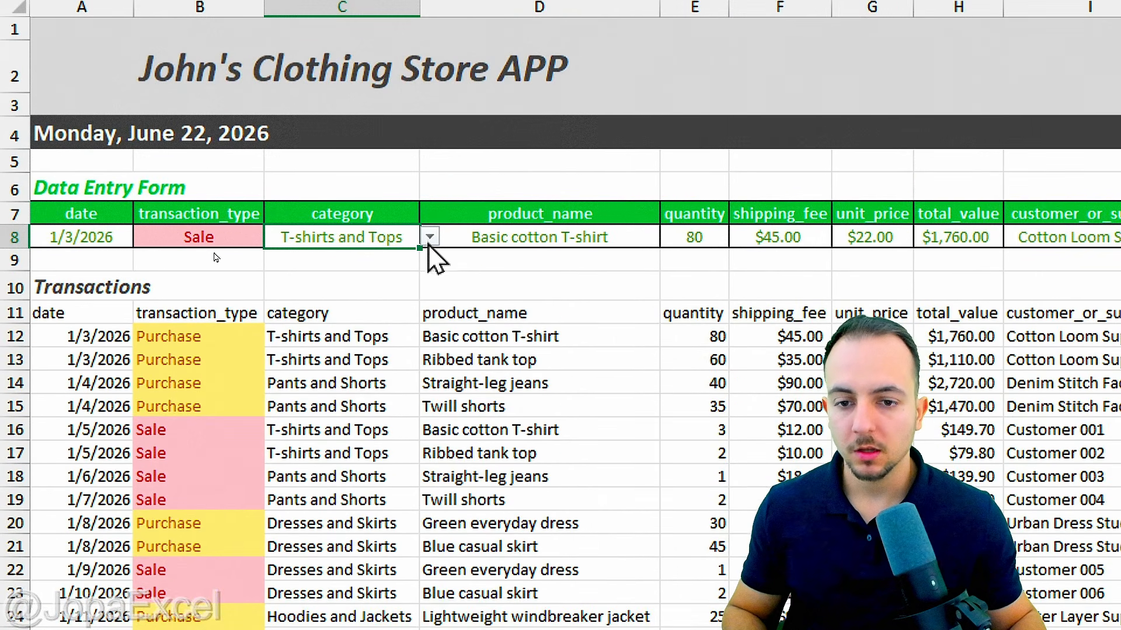
click(429, 237)
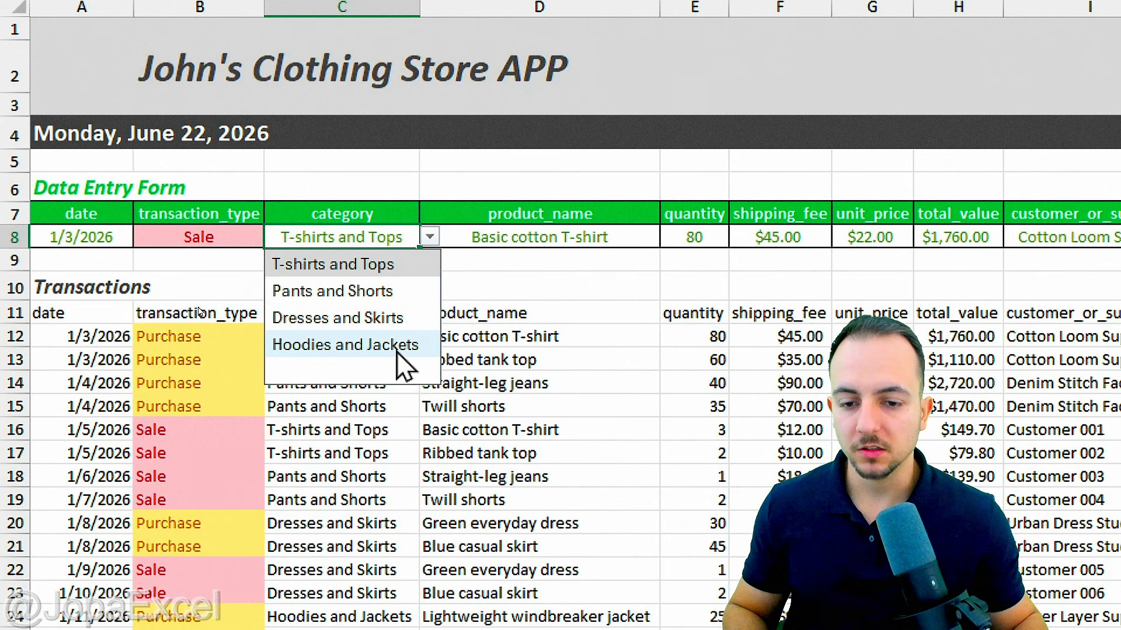
Step: Choose Hoodies and Jackets as the category and widen column C so it fits
click(351, 345)
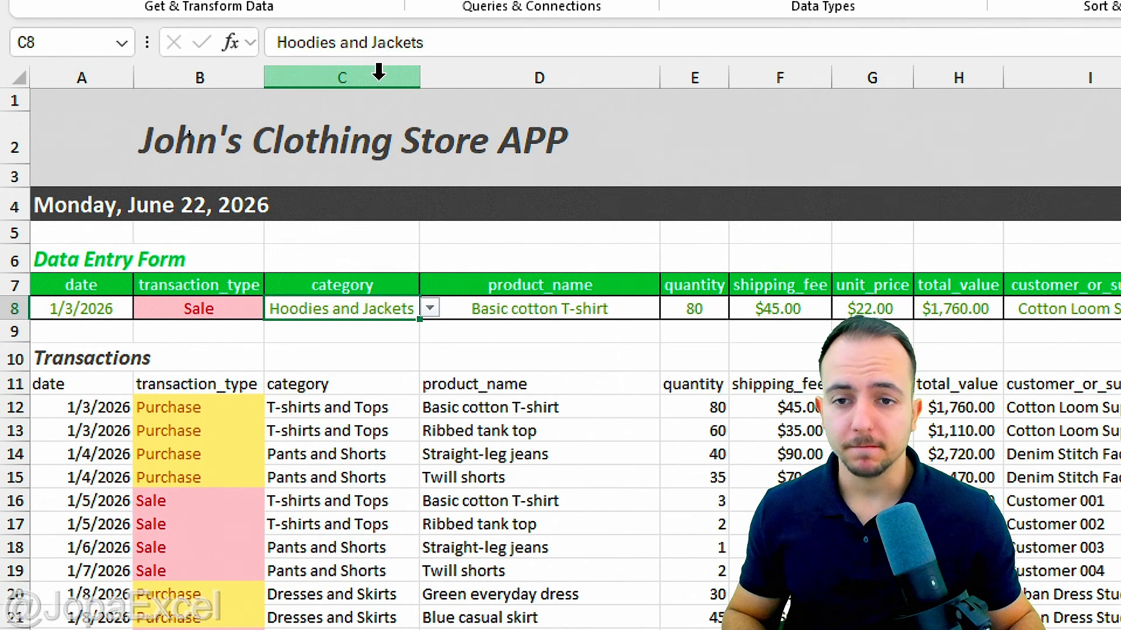
click(374, 54)
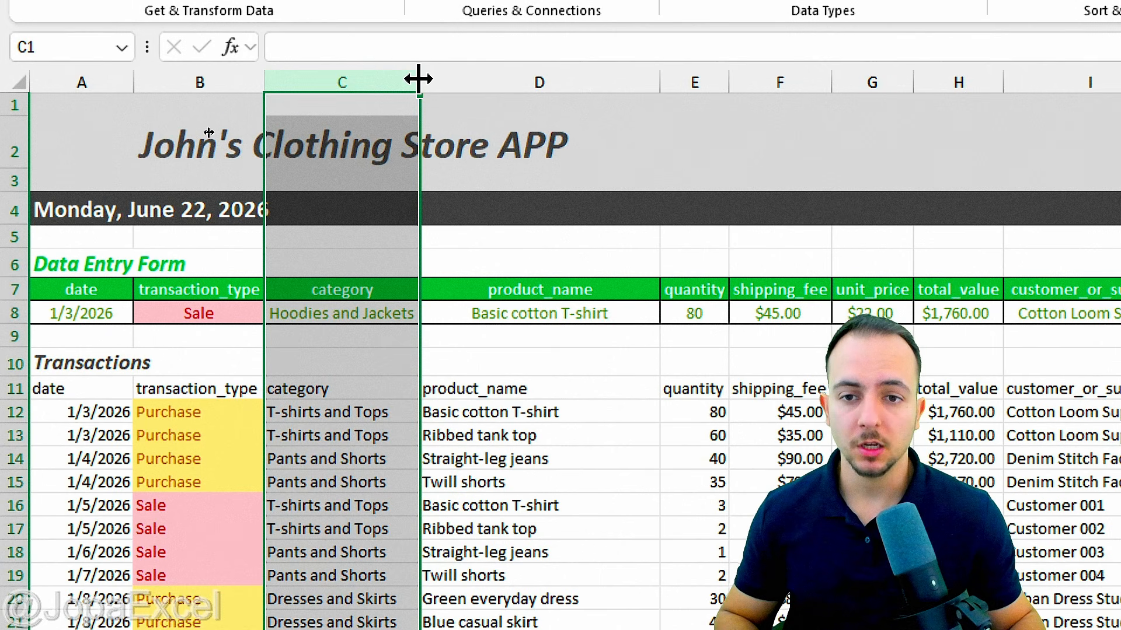
drag(418, 78, 439, 81)
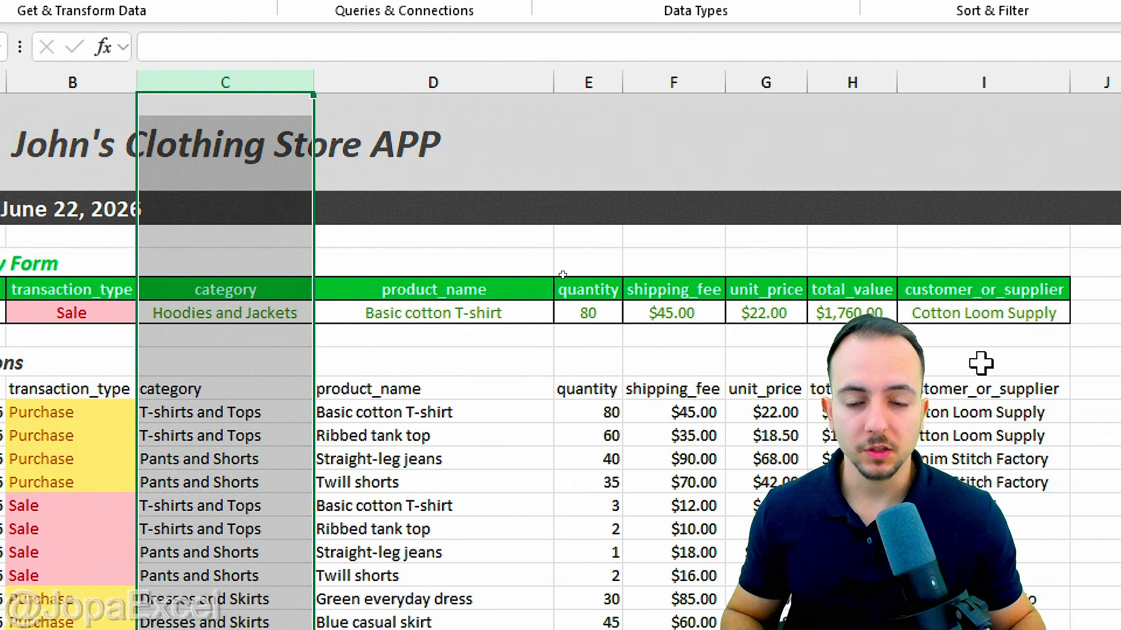
click(627, 309)
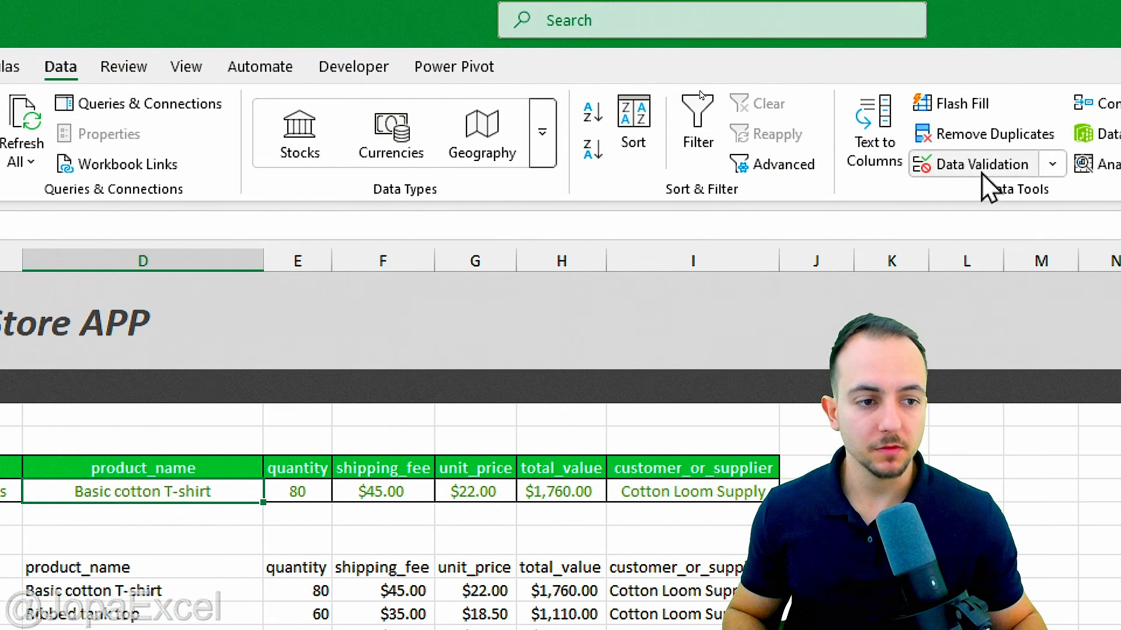
Step: Add List data validation to D8 with source Lists!$D$3:$D$31
click(986, 169)
click(430, 193)
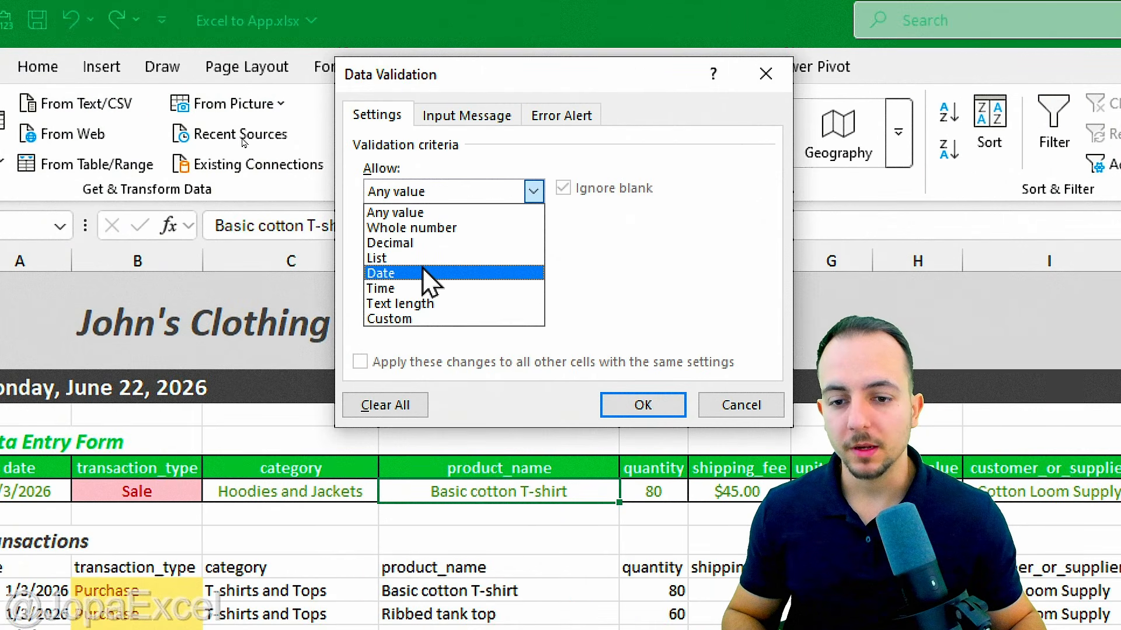
click(392, 259)
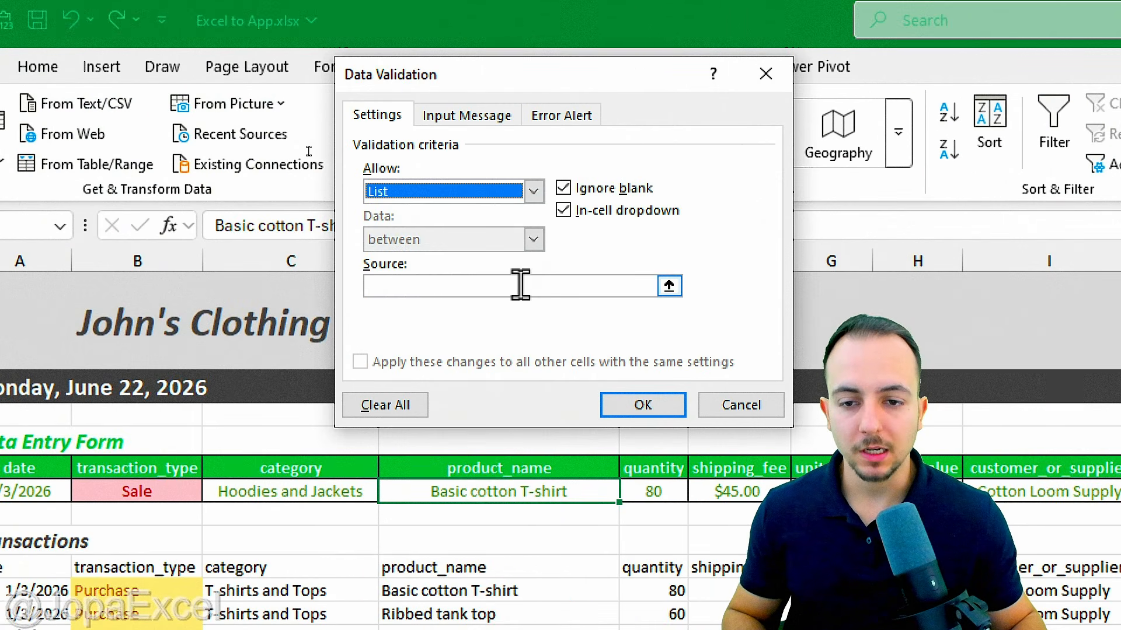
click(669, 288)
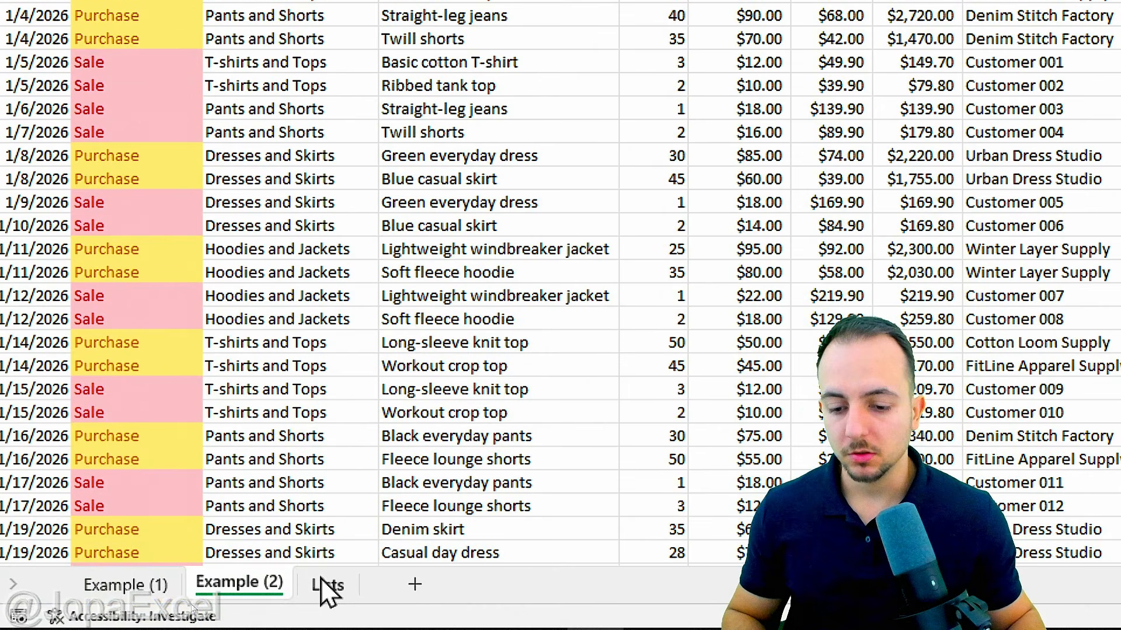
click(328, 585)
drag(371, 361, 387, 53)
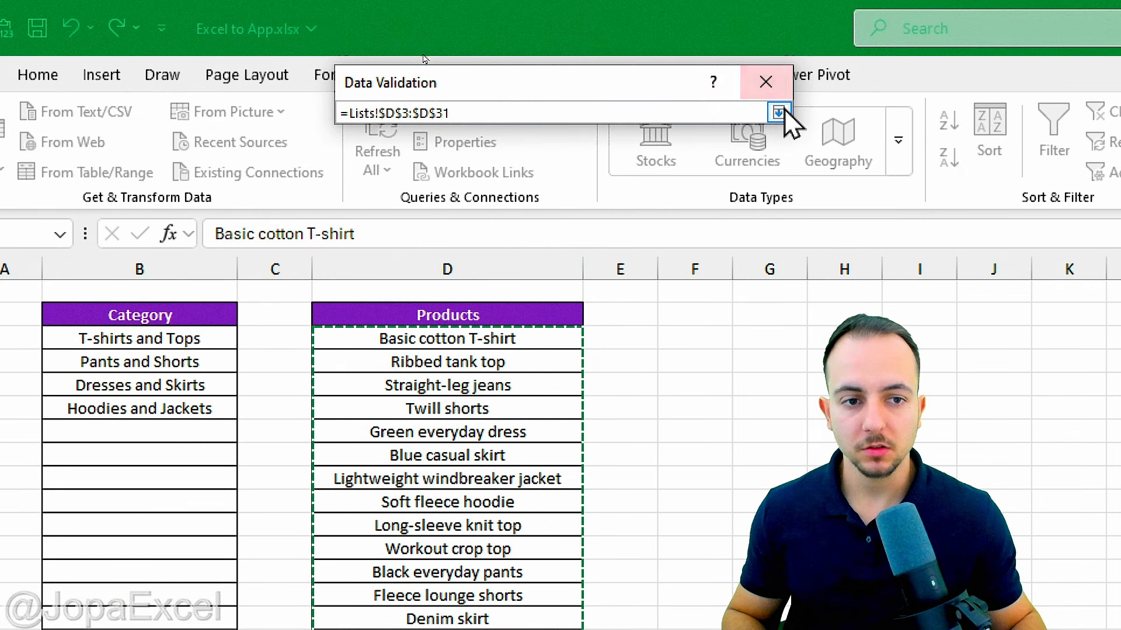
click(779, 113)
click(658, 414)
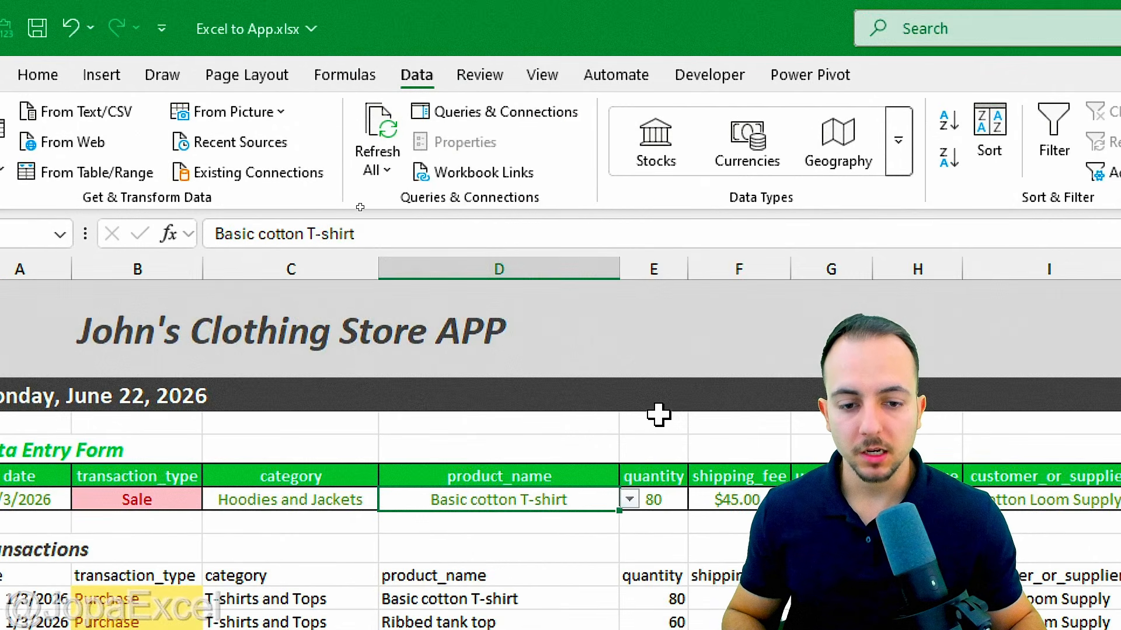
Step: Choose Soft fleece hoodie from the product_name dropdown
click(629, 500)
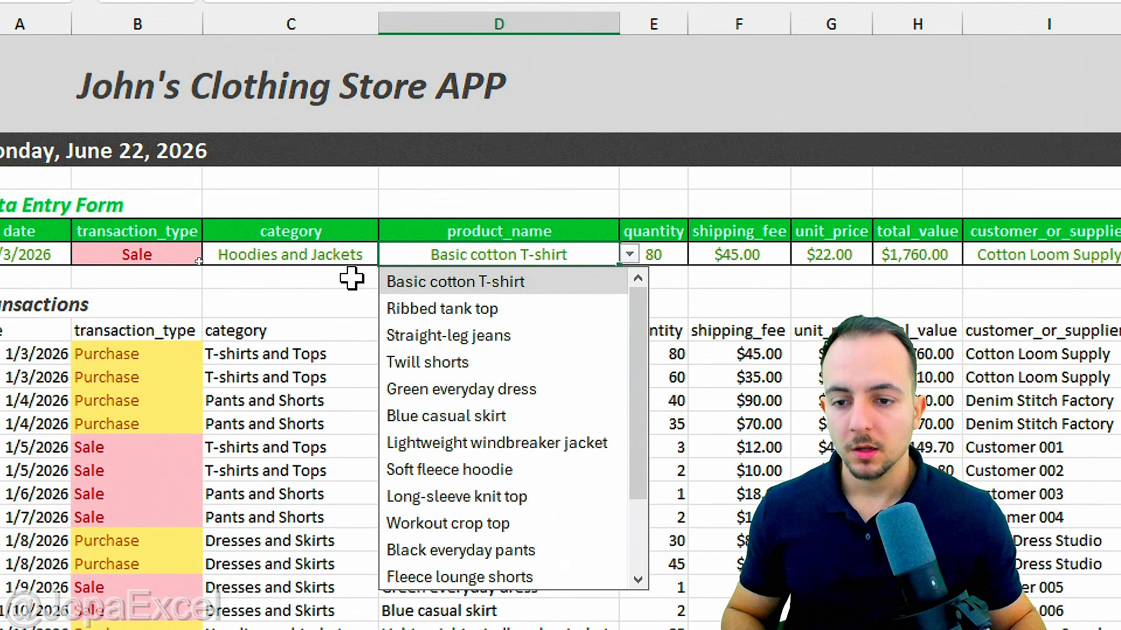
drag(645, 369, 637, 398)
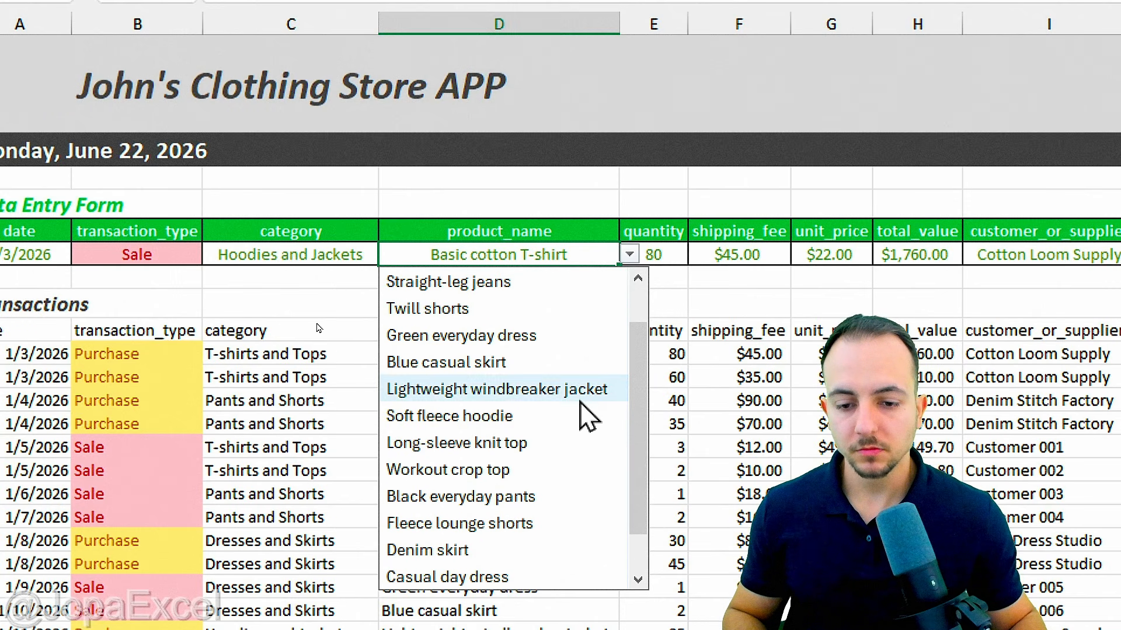
click(474, 417)
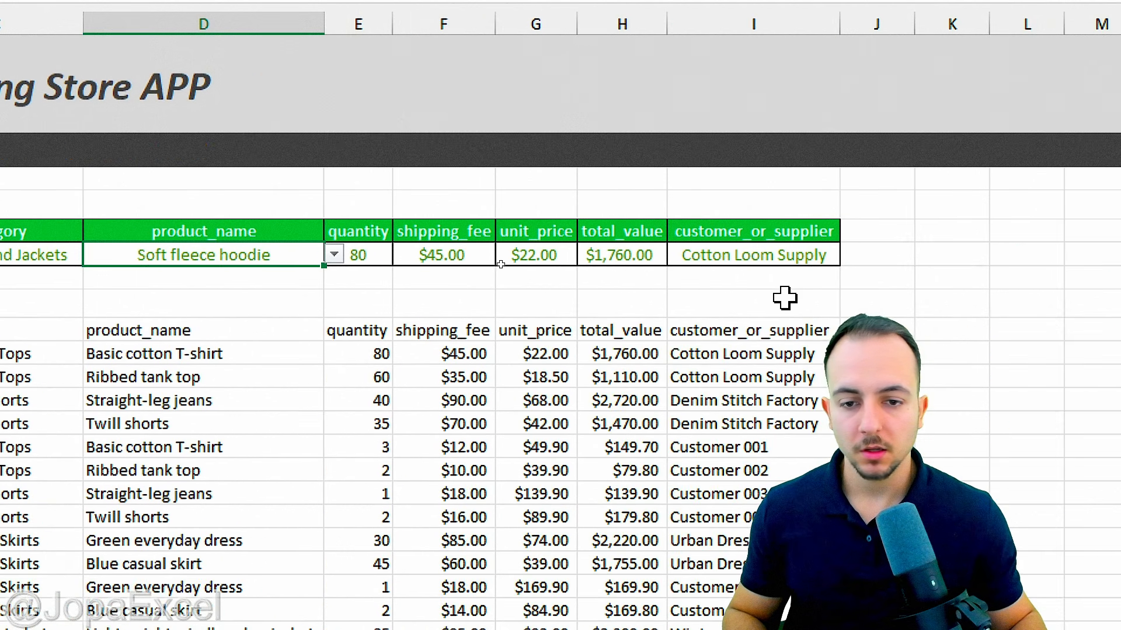
Step: Enter quantity 5, shipping_fee 30 and unit_price 59 in E8, F8 and G8
click(657, 258)
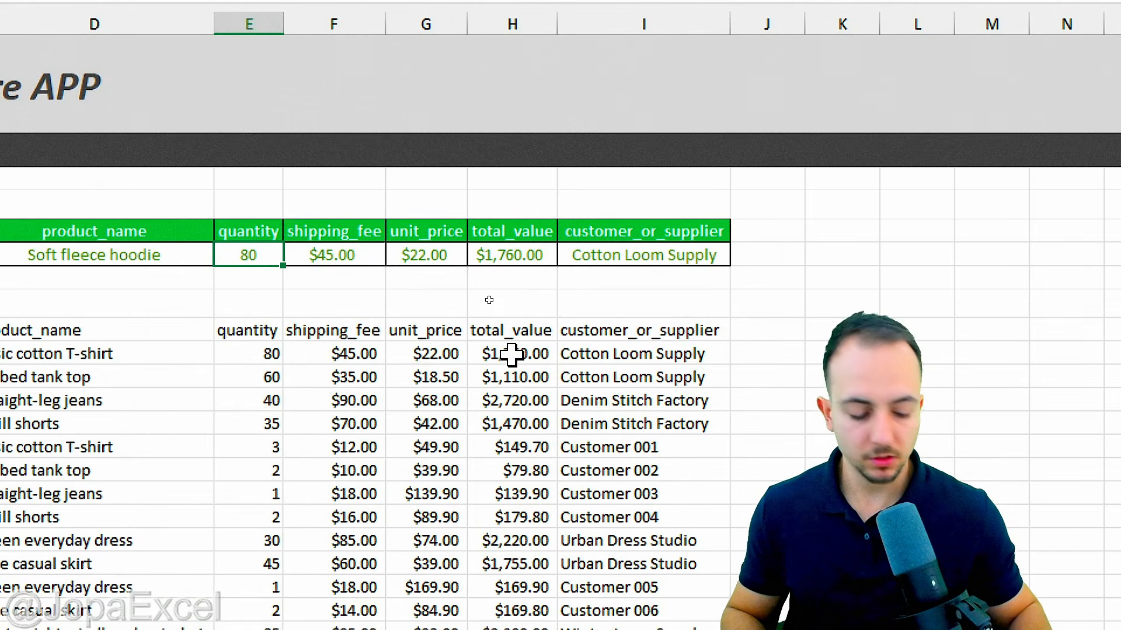
text(5)
key(Return)
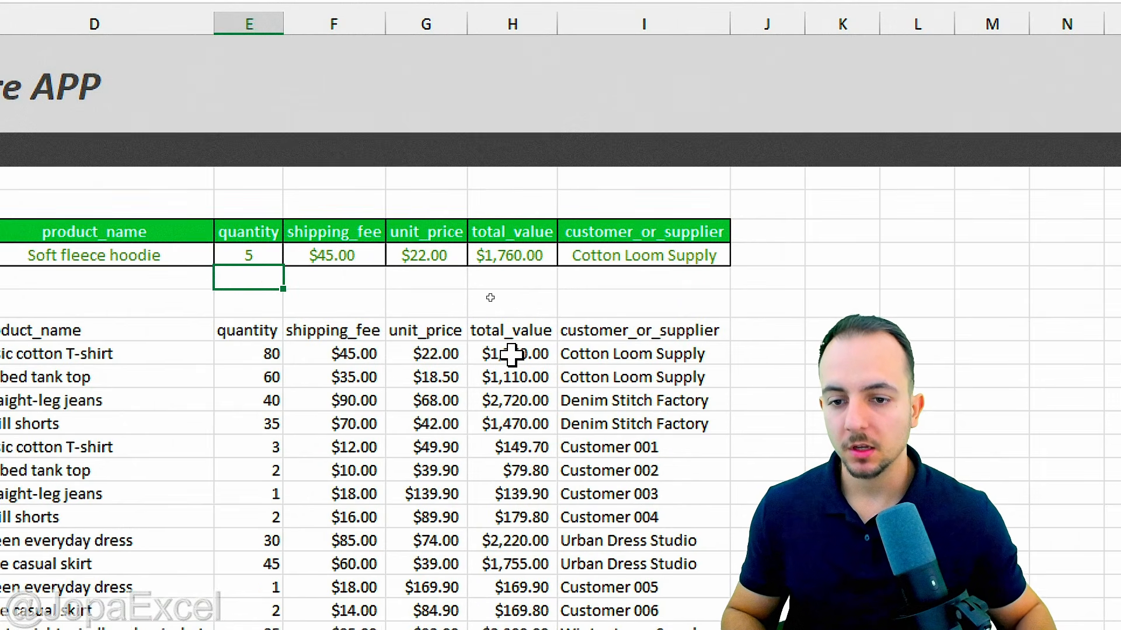
click(350, 248)
text(30)
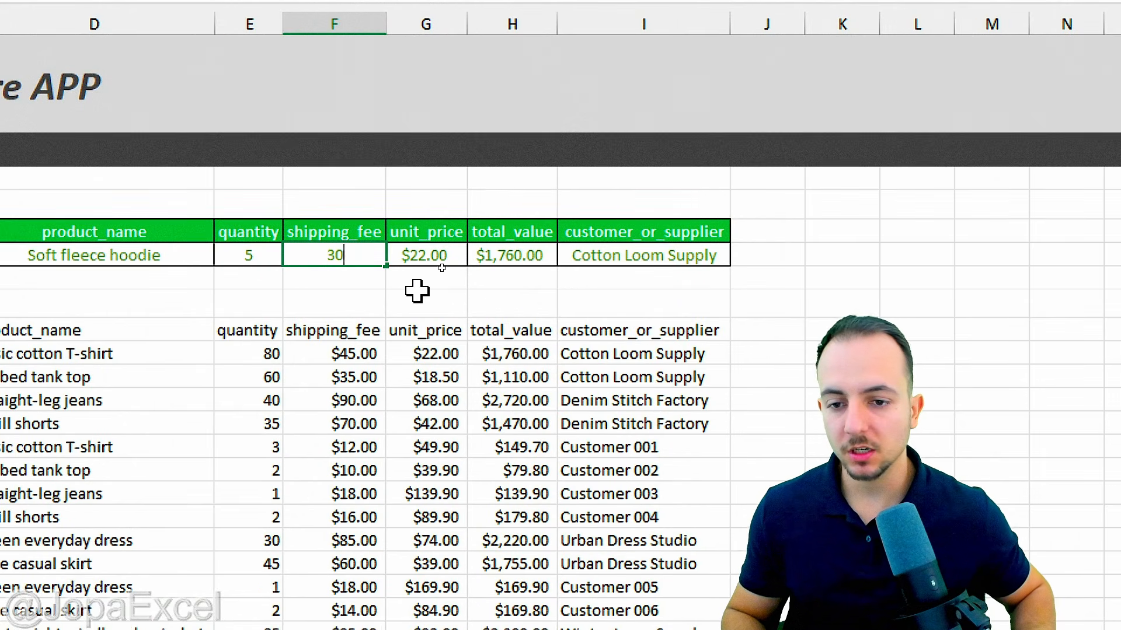
key(Return)
click(439, 256)
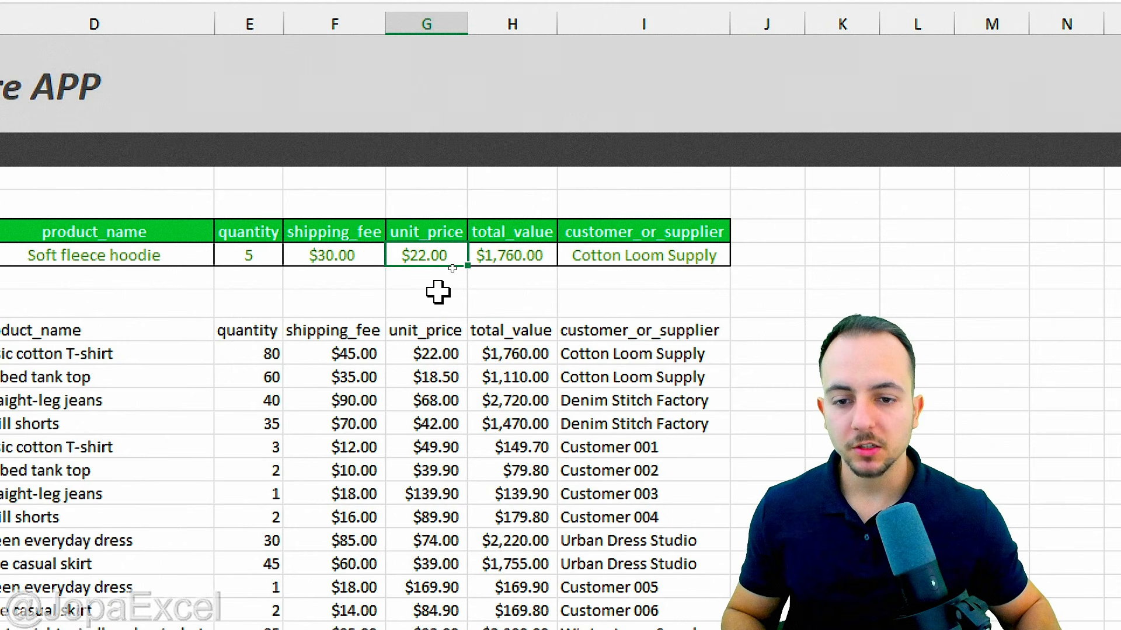
text(59)
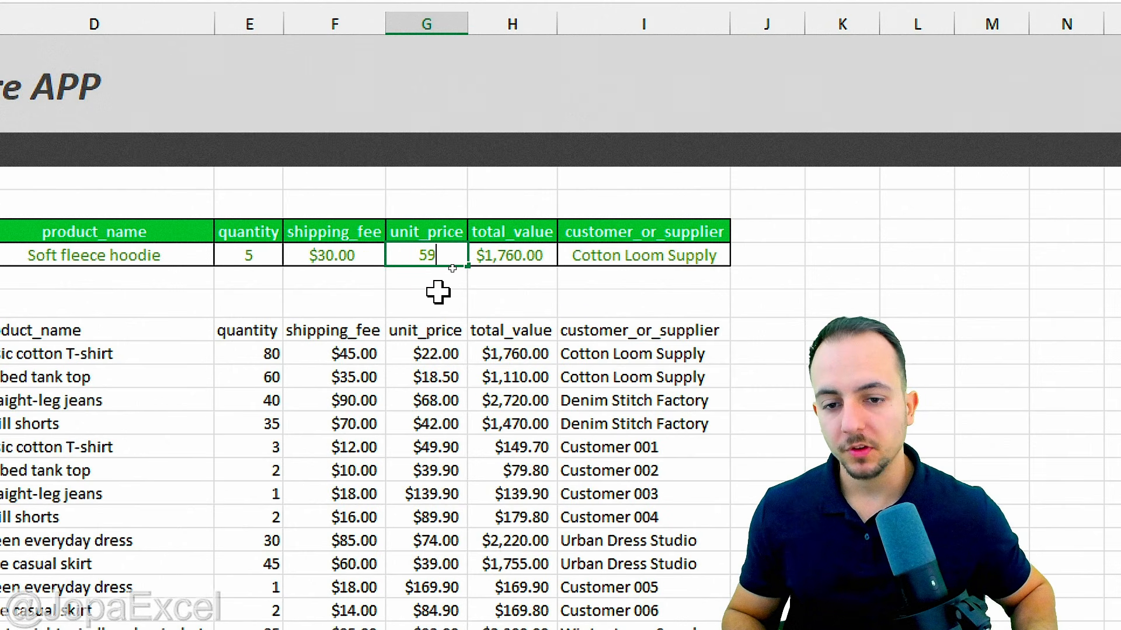
key(Return)
drag(486, 203, 518, 299)
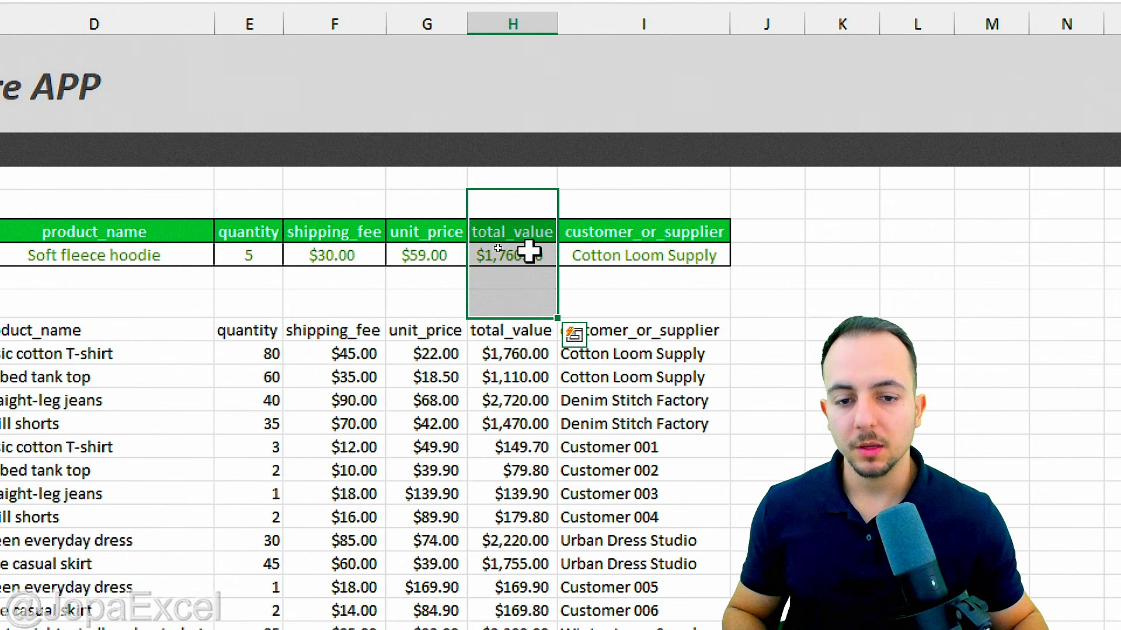
Step: Select total_value cell H8 and widen column H slightly
click(529, 252)
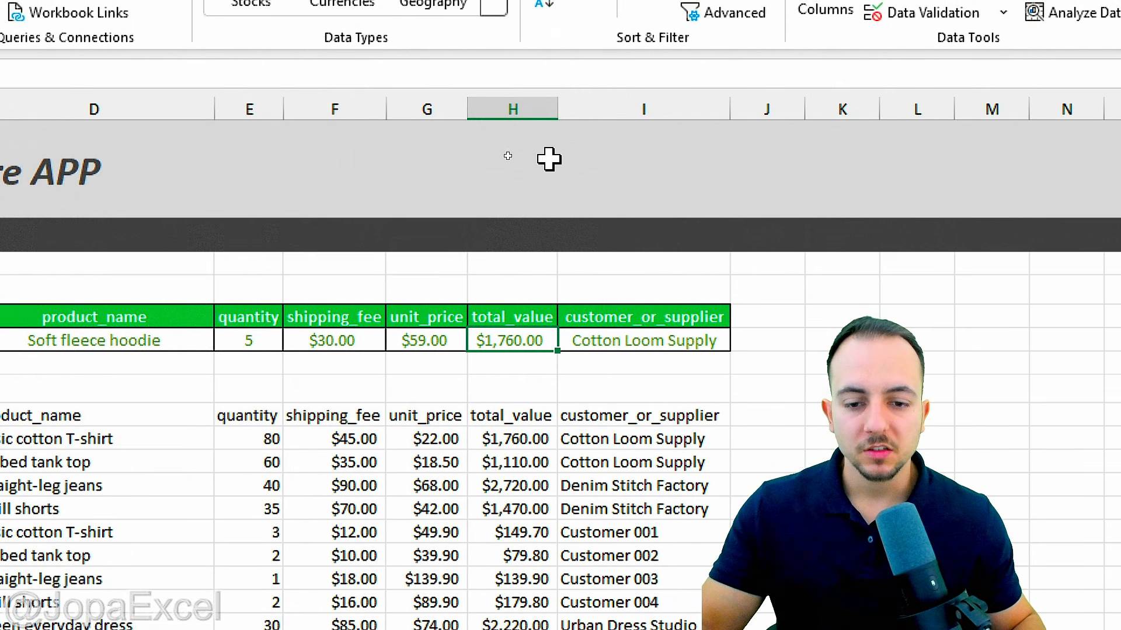
drag(553, 110, 580, 110)
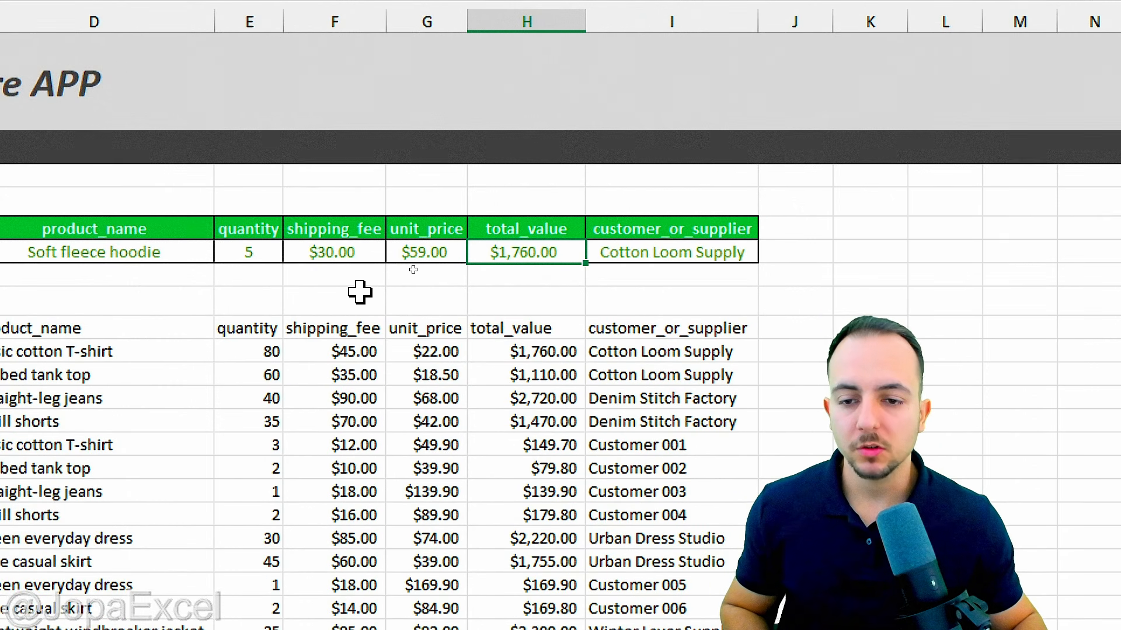
mouse_move(341, 204)
mouse_down()
mouse_move(354, 272)
mouse_move(330, 196)
mouse_up()
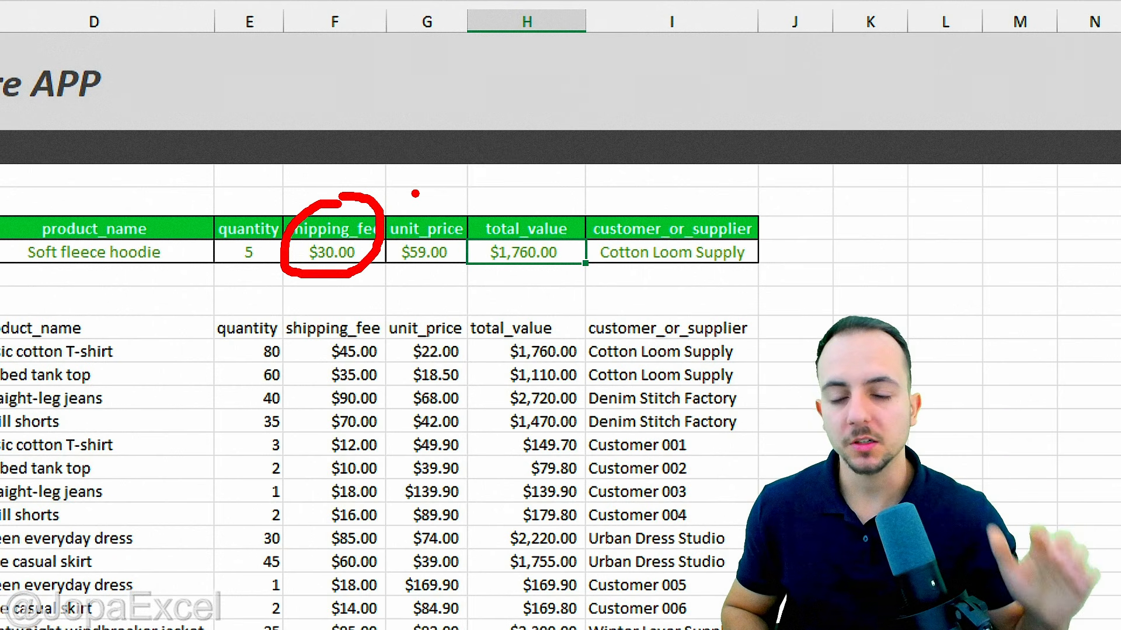
drag(362, 183, 405, 126)
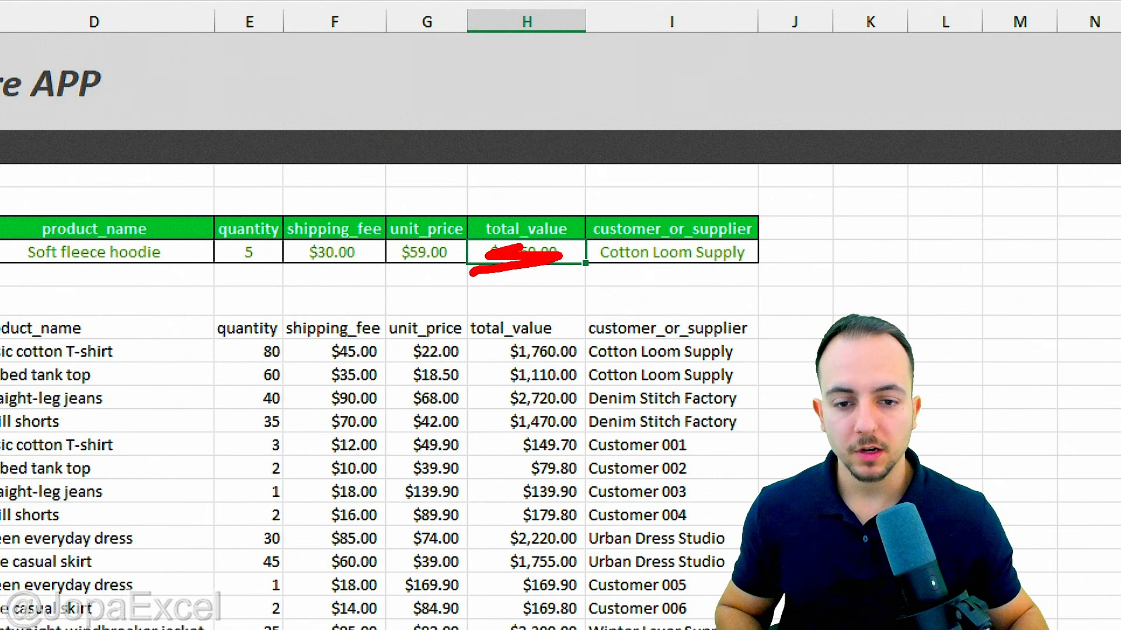
Step: Replace H8's $1,760.00 with the formula =(G8*E8), unit_price times quantity
key(Delete)
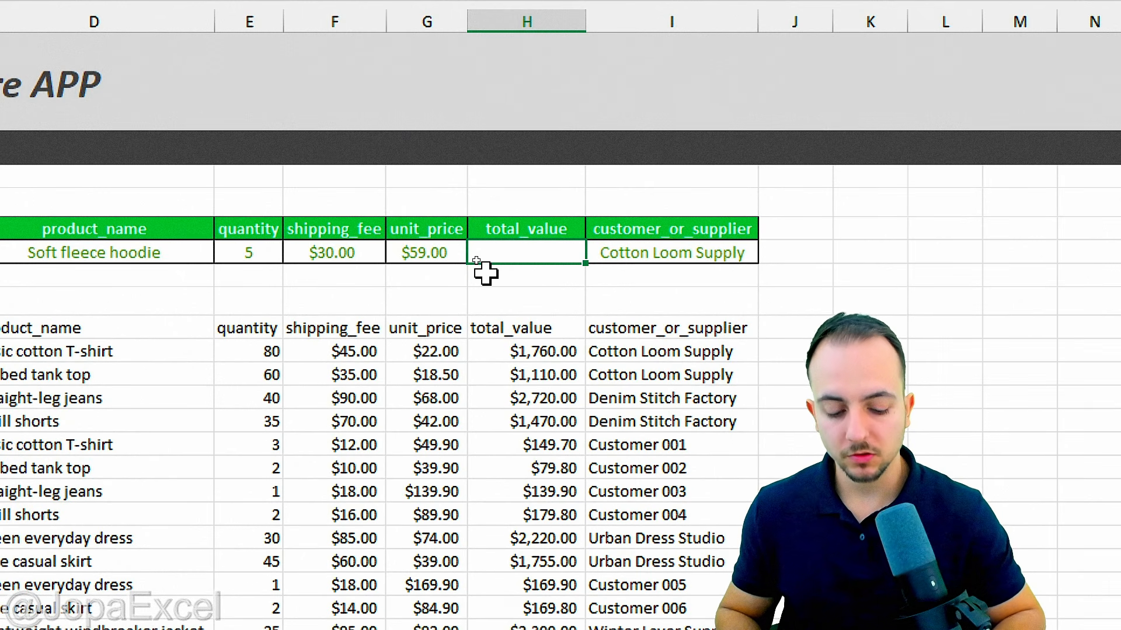
text(=)
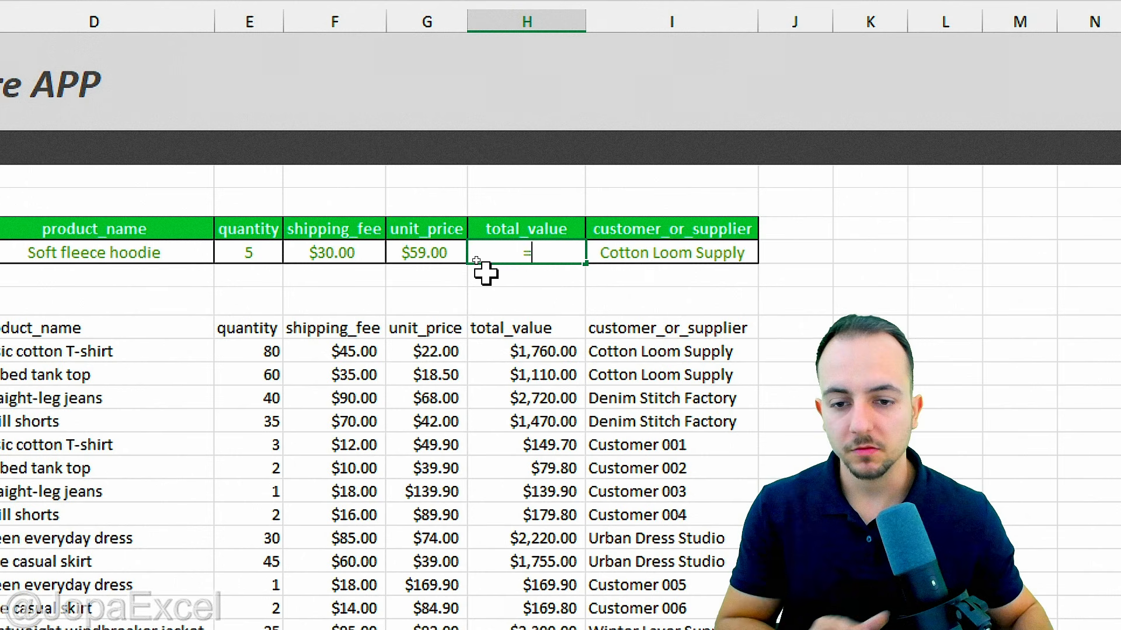
text(()
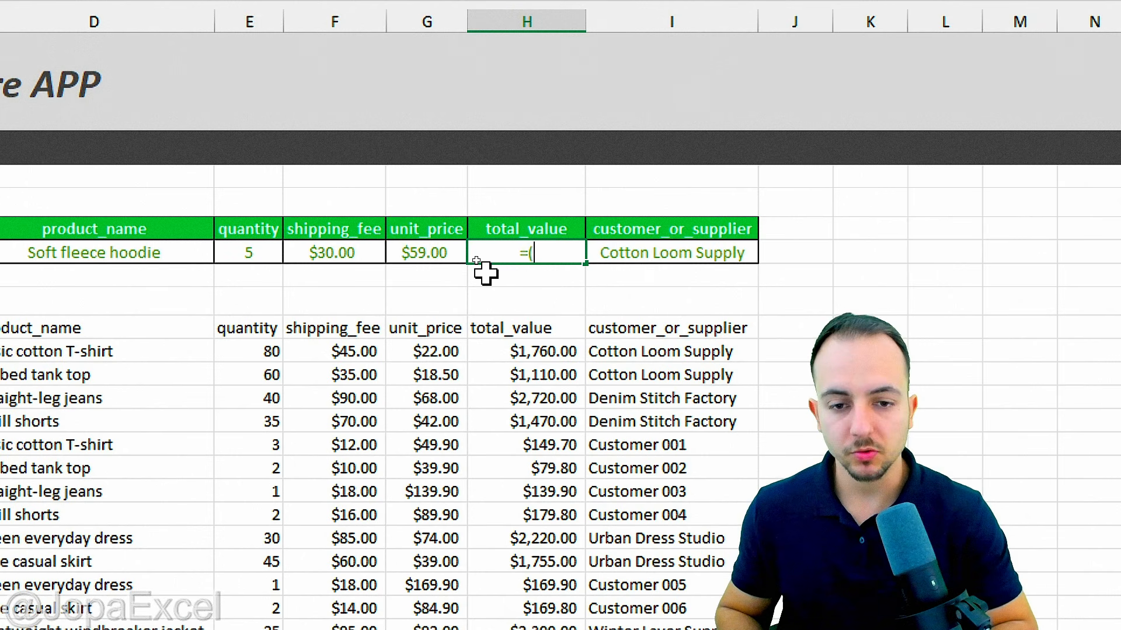
click(435, 260)
text(*)
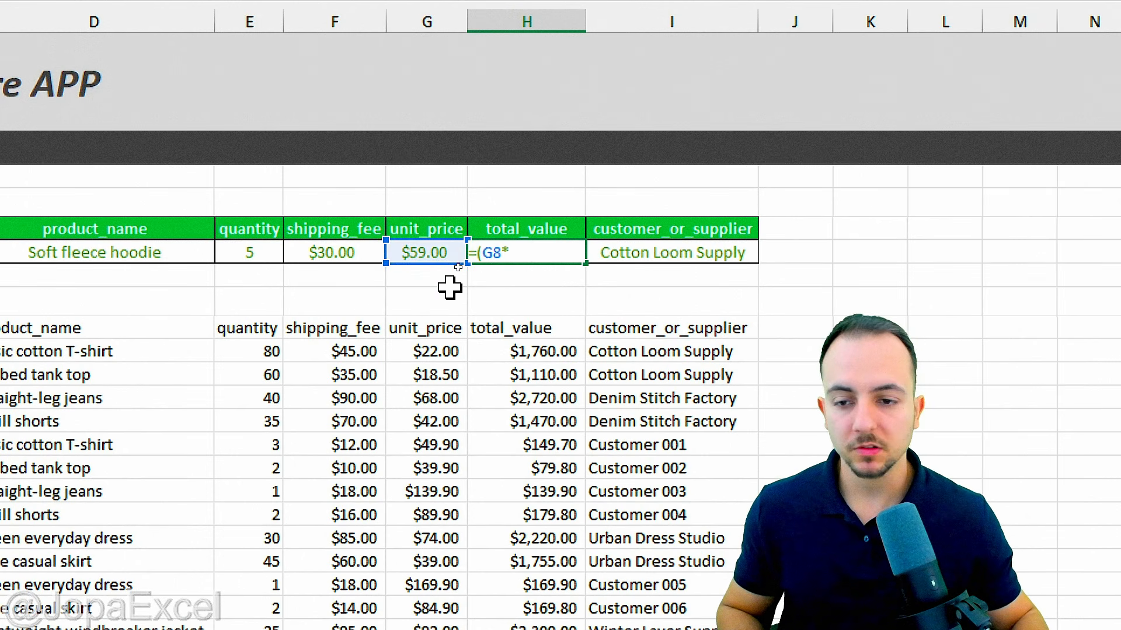
click(245, 251)
text()+)
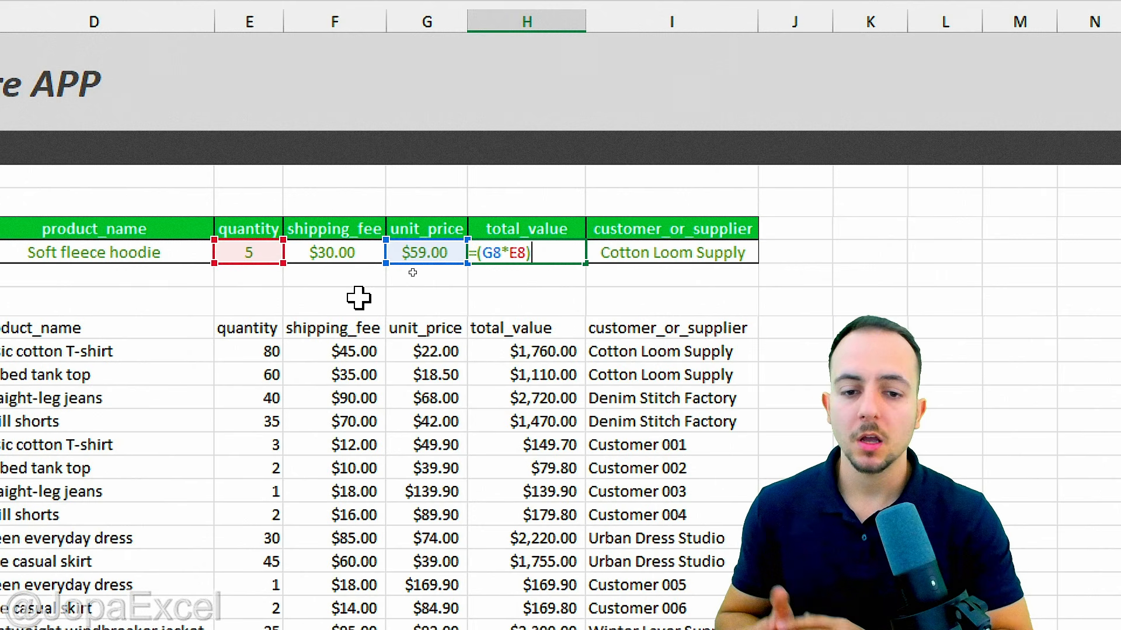
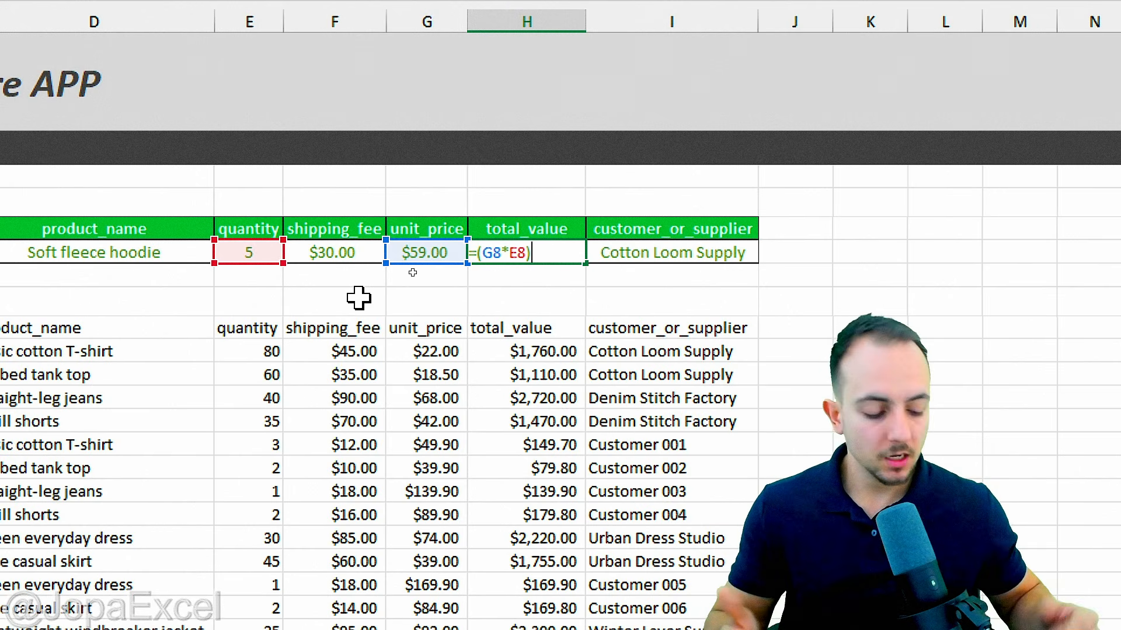
Step: Append +F8 to the H8 formula so total_value also adds the shipping fee
text(+)
click(358, 251)
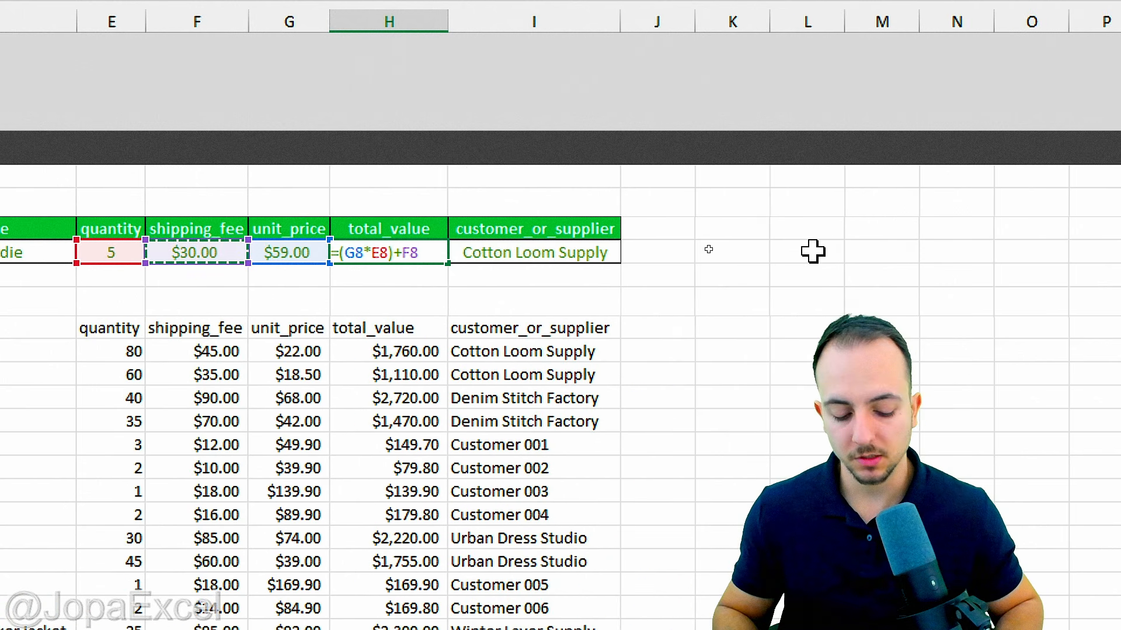
key(Return)
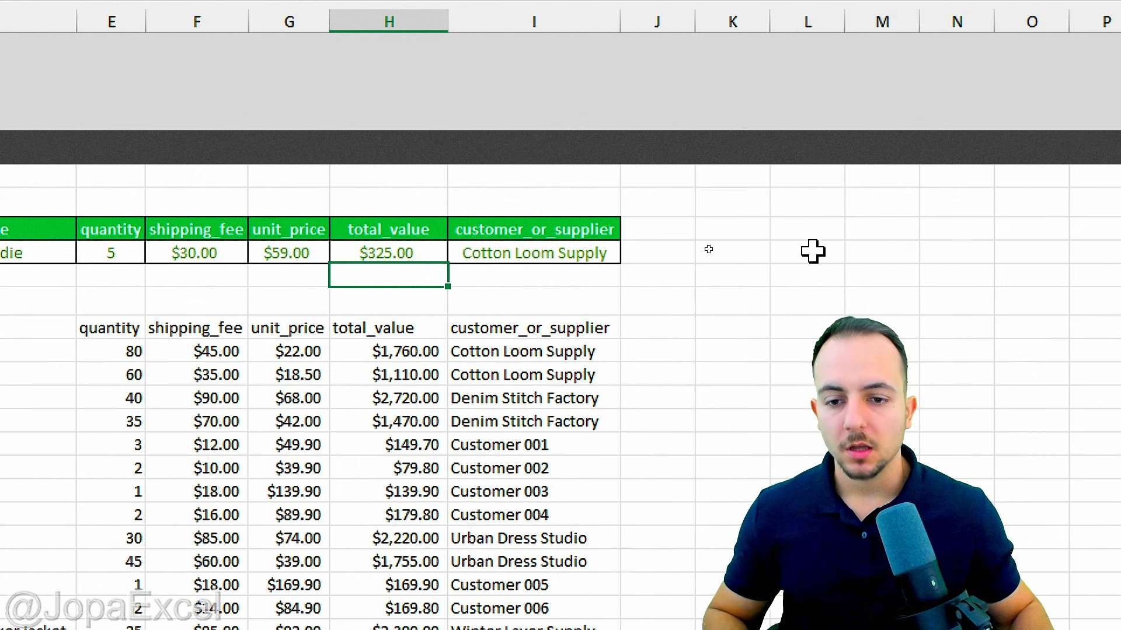
drag(402, 202, 382, 292)
click(419, 256)
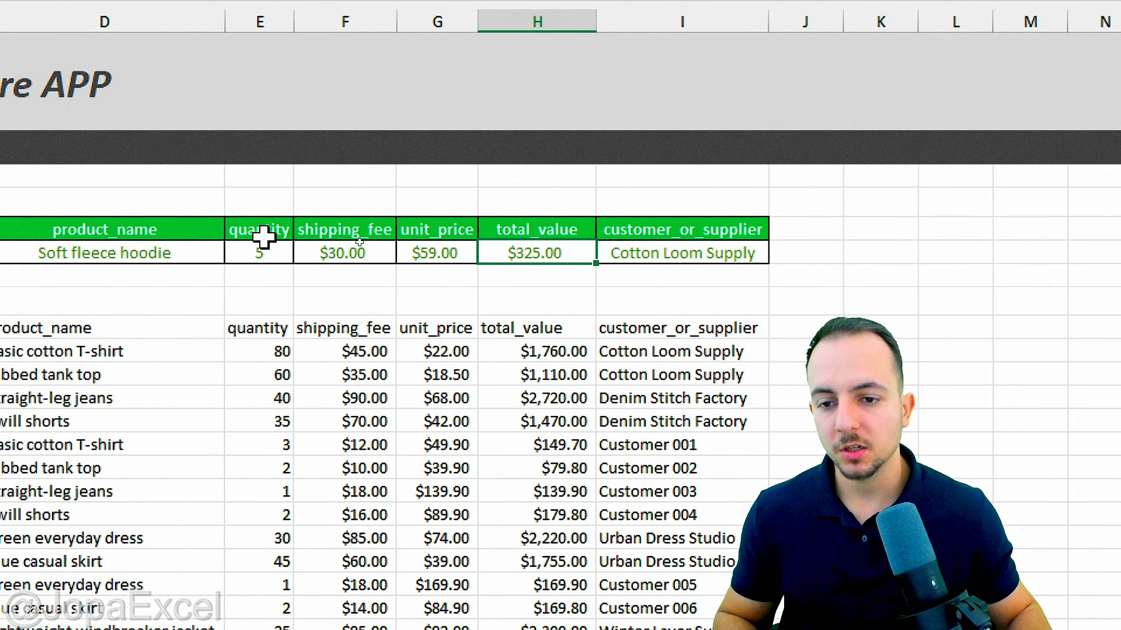
Step: Change the form's quantity in E8 to 10
click(277, 250)
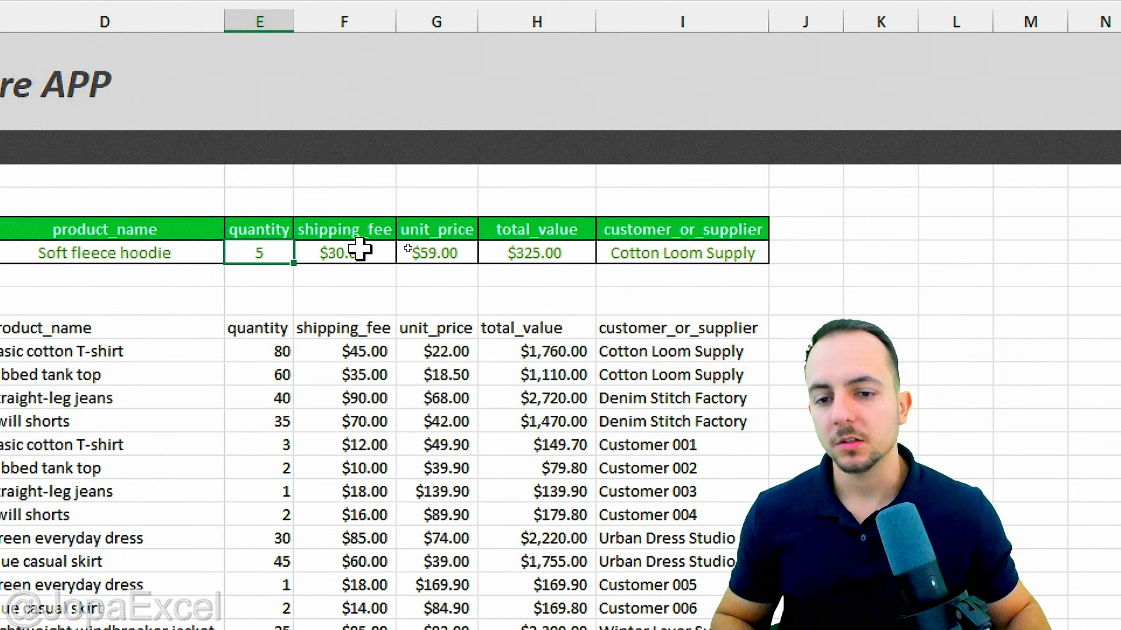
click(360, 251)
click(444, 253)
drag(578, 196, 558, 262)
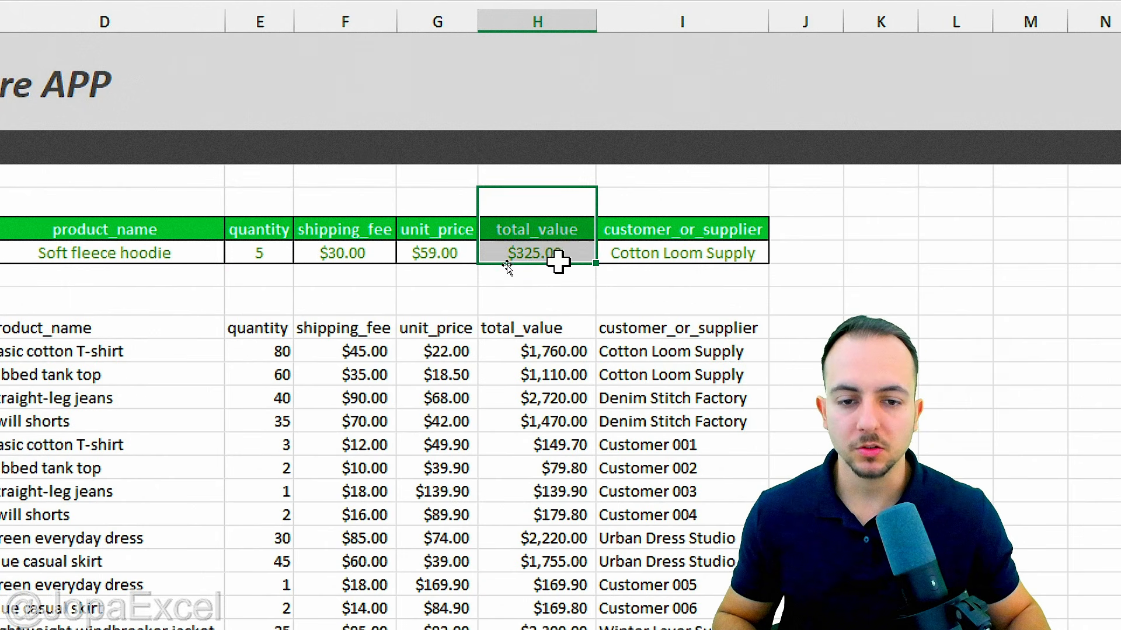
click(348, 253)
click(279, 257)
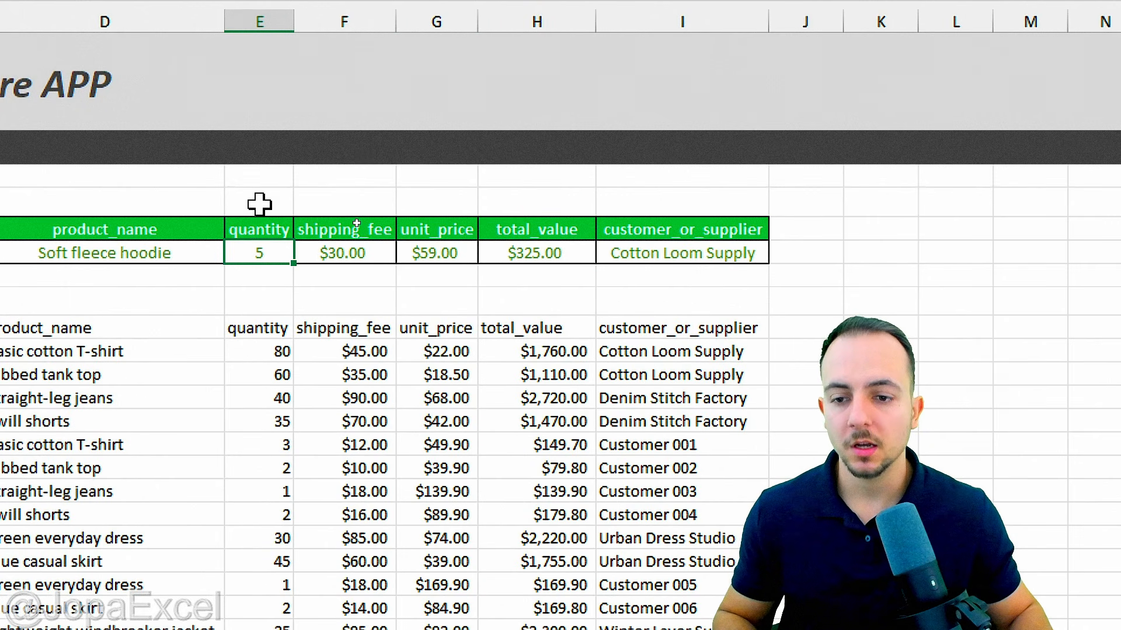
drag(259, 203, 261, 301)
click(263, 258)
text(10)
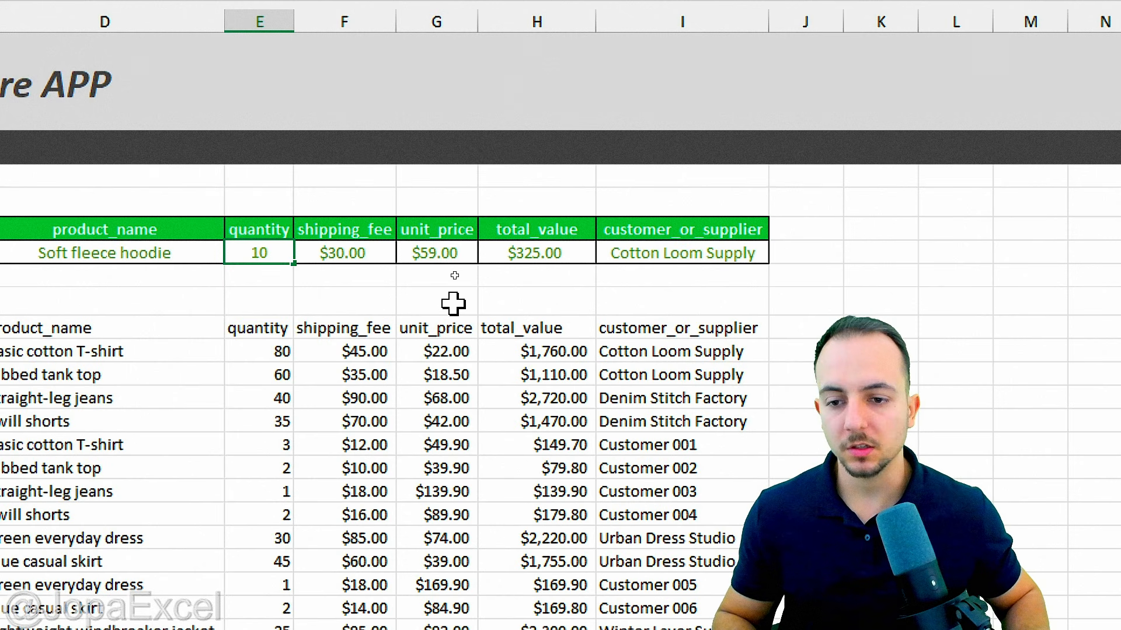
key(Return)
Step: Check that total_value now shows $620.00, then select the customer_or_supplier cell
drag(570, 211, 545, 313)
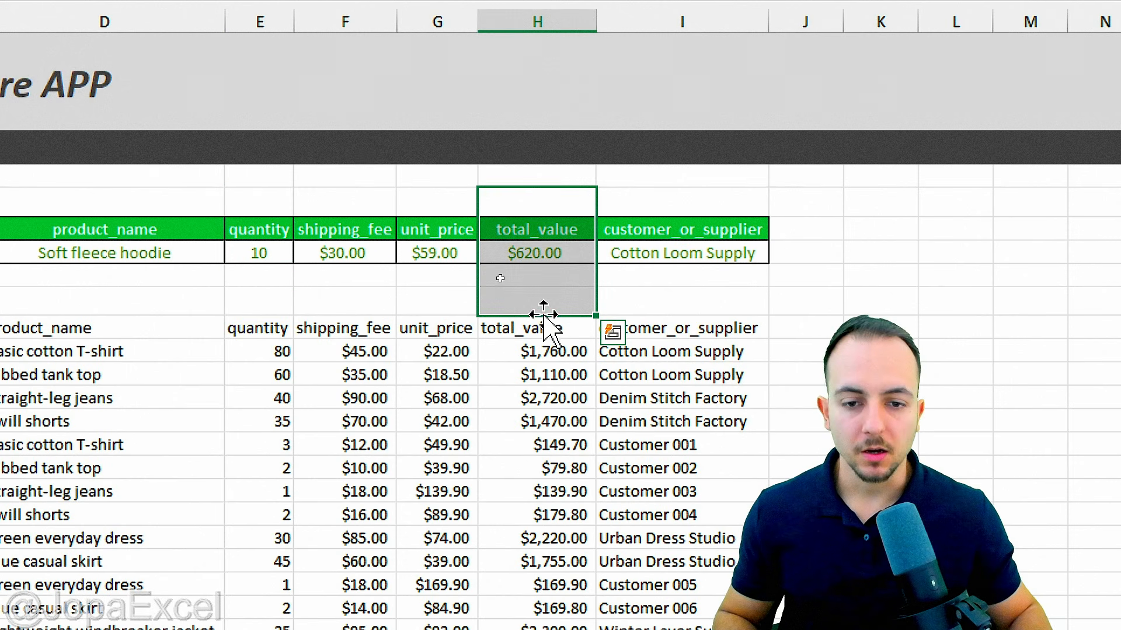
click(551, 262)
scroll(989, 300, right, 2)
click(450, 258)
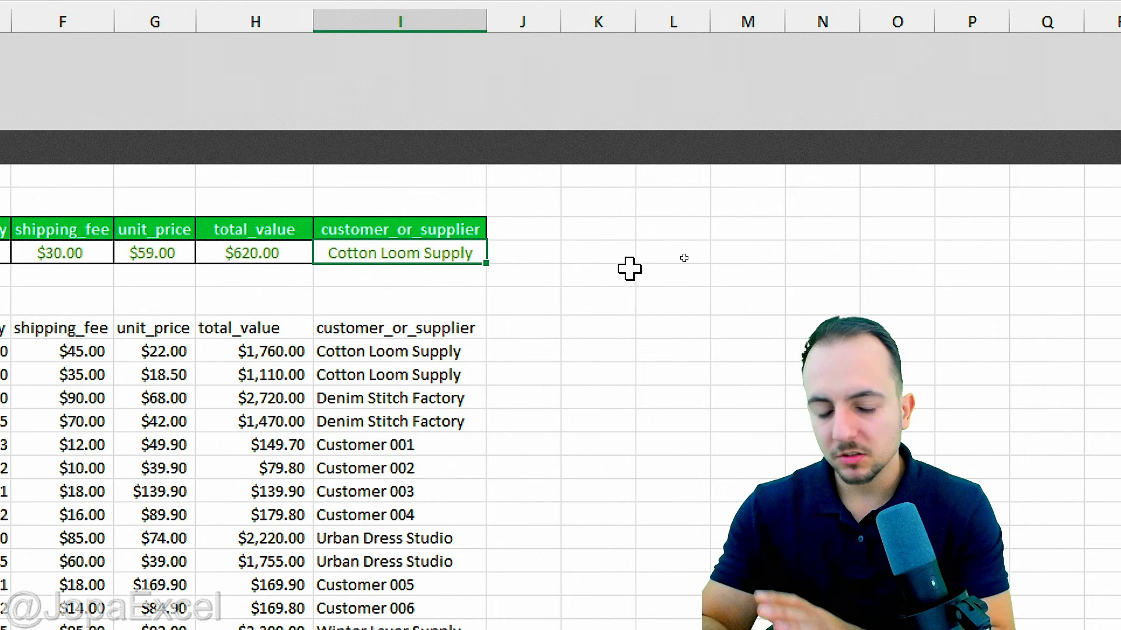
Step: Replace the customer_or_supplier value with 'Customer -' followed by the customer's name
key(Delete)
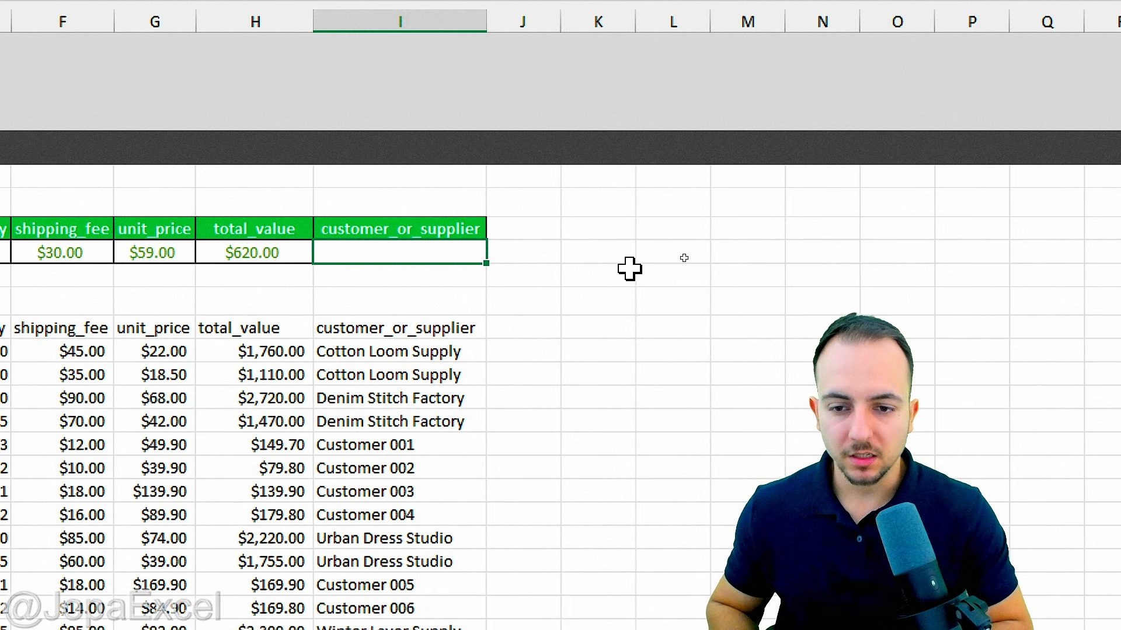
text(C)
key(BackSpace)
text(Cus)
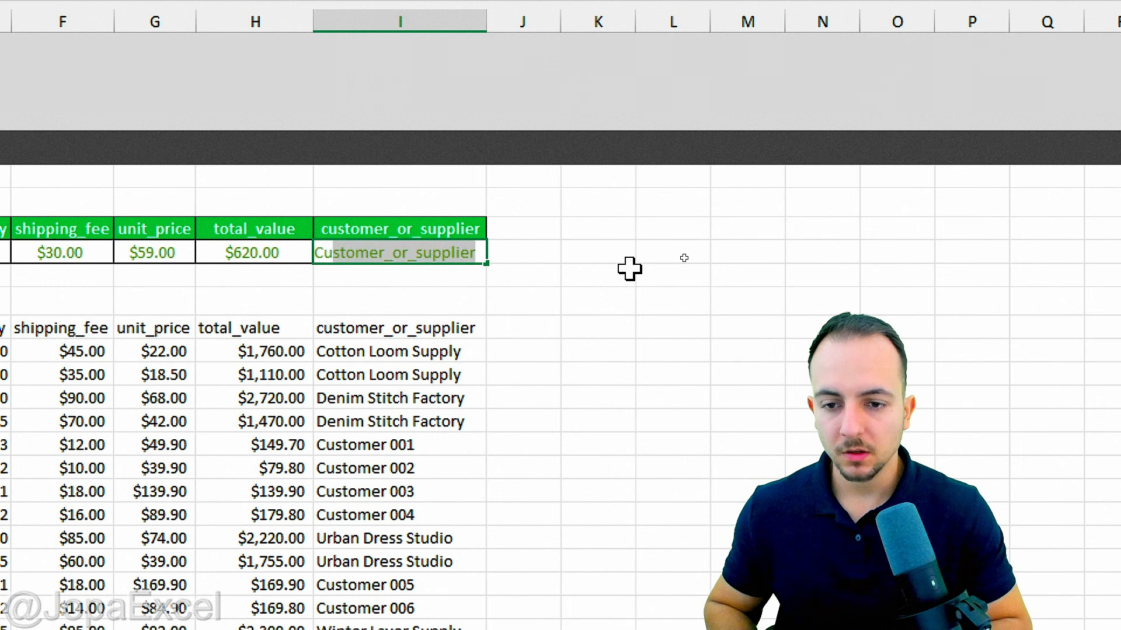
text(tomer - )
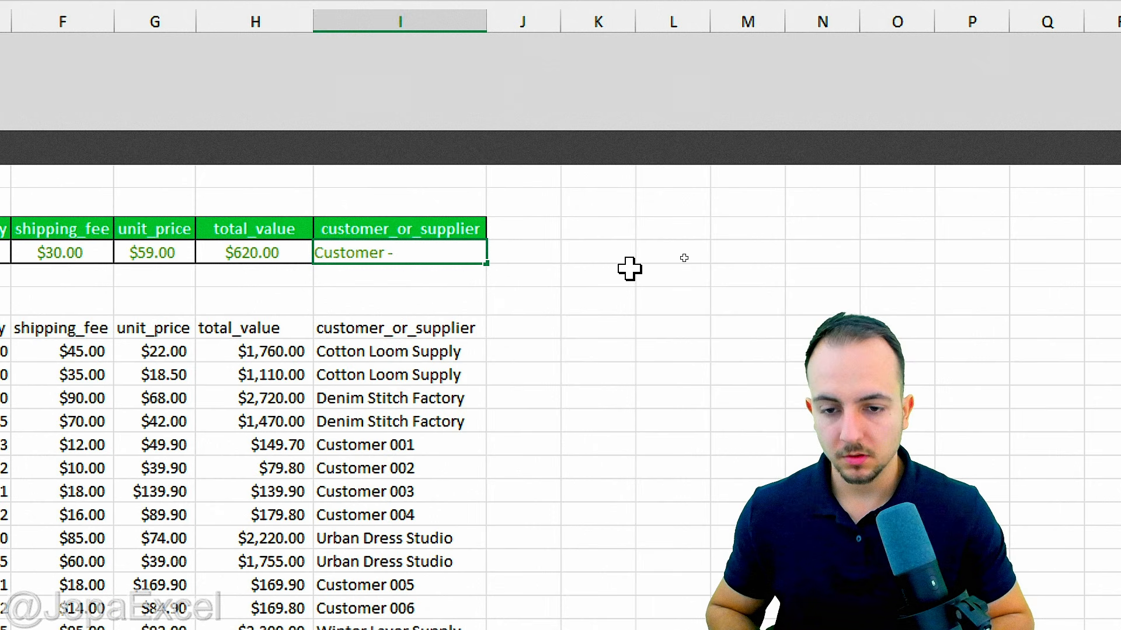
text(Joseph)
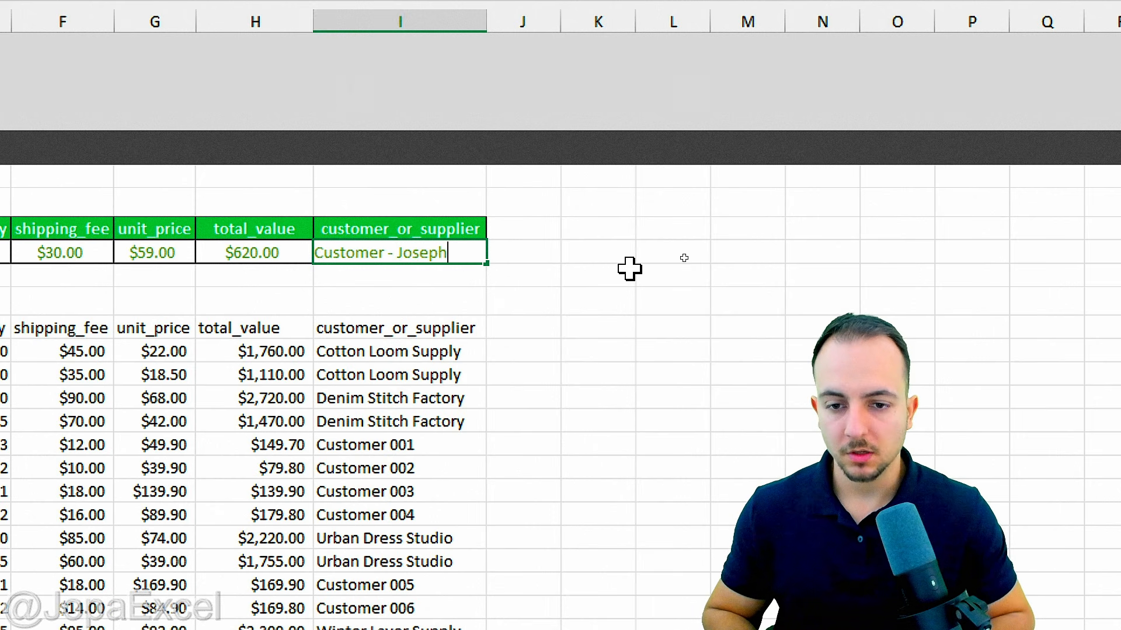
key(Return)
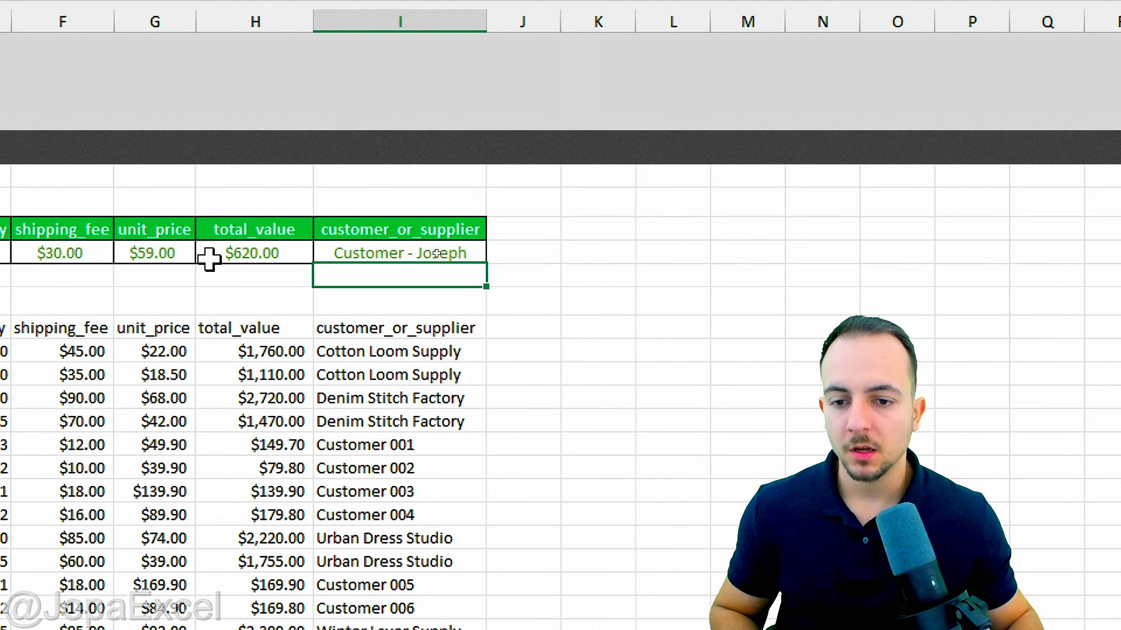
Step: Review the completed form row and scroll back left to column A
drag(114, 231, 788, 253)
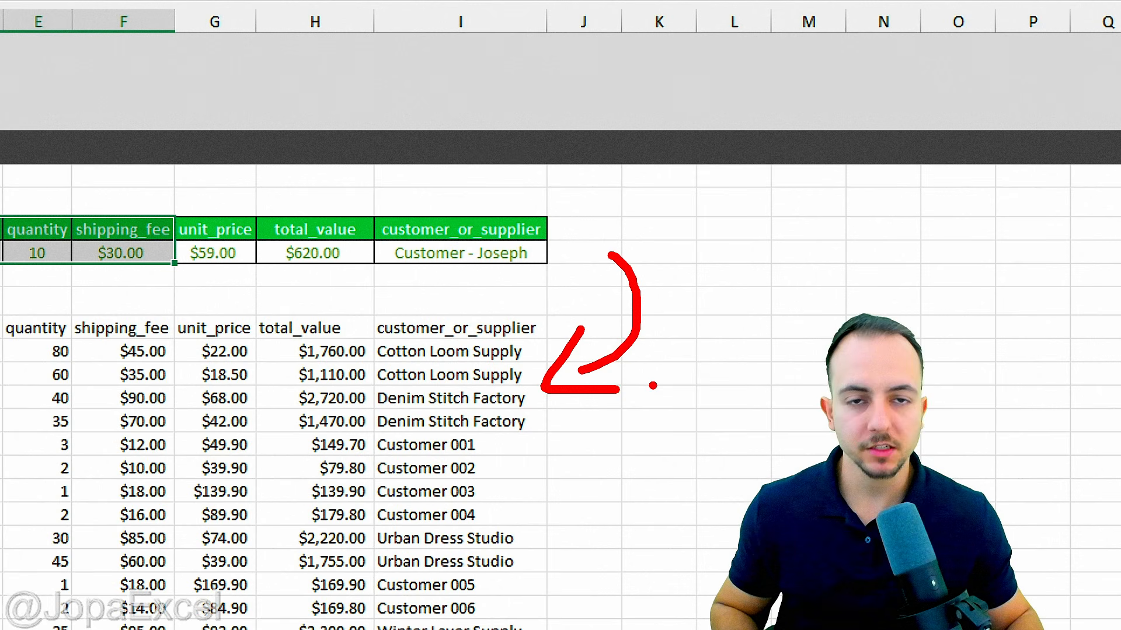
key(Escape)
mouse_move(605, 203)
mouse_down()
mouse_move(771, 261)
mouse_move(812, 340)
mouse_up()
key(Escape)
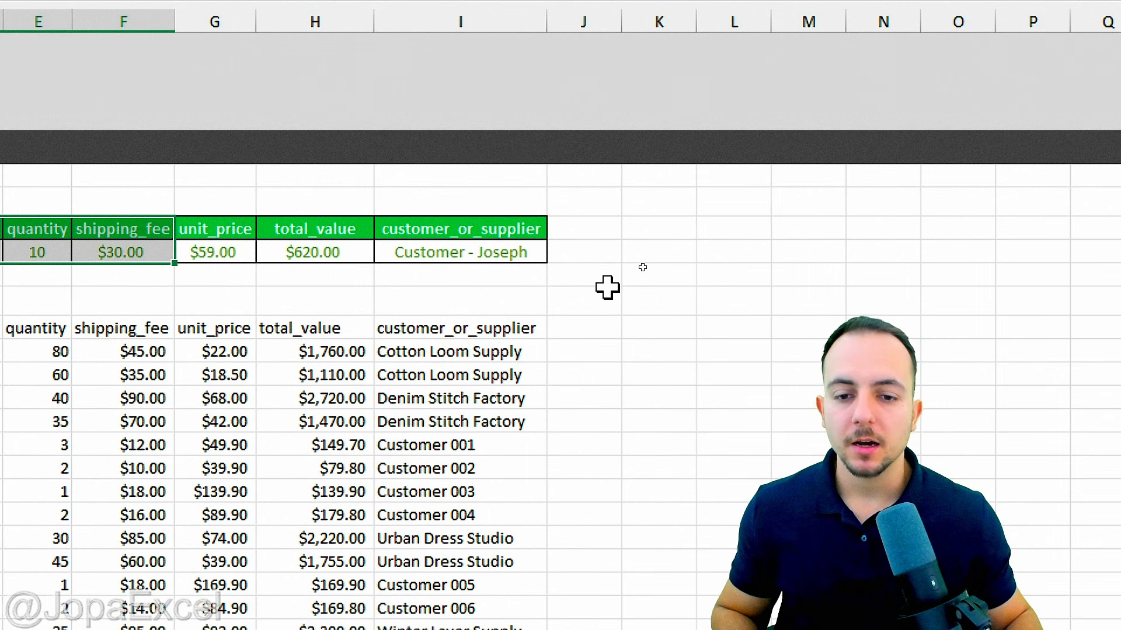
scroll(95, 313, left, 5)
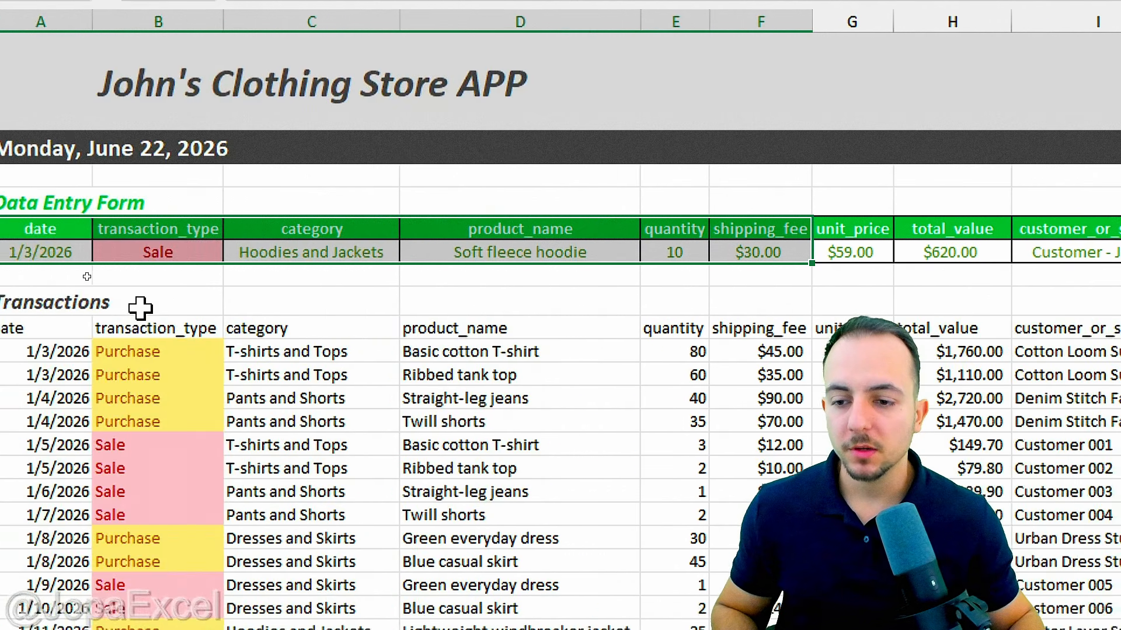
Step: Select Transactions range A11:I48 and centre its contents horizontally and vertically
drag(44, 329, 970, 554)
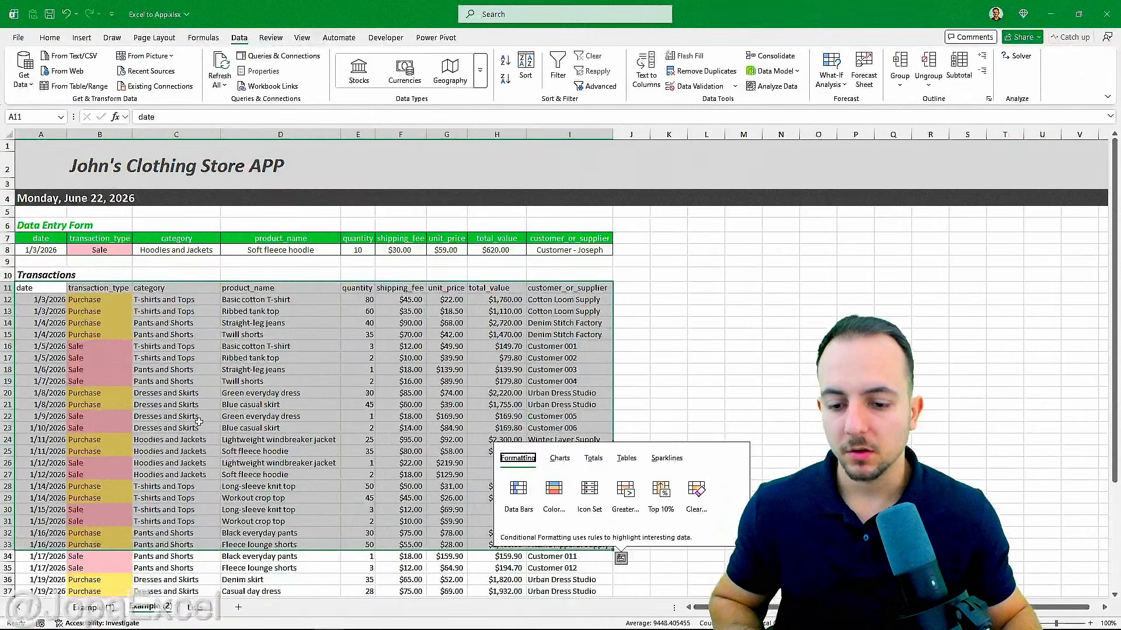
click(116, 241)
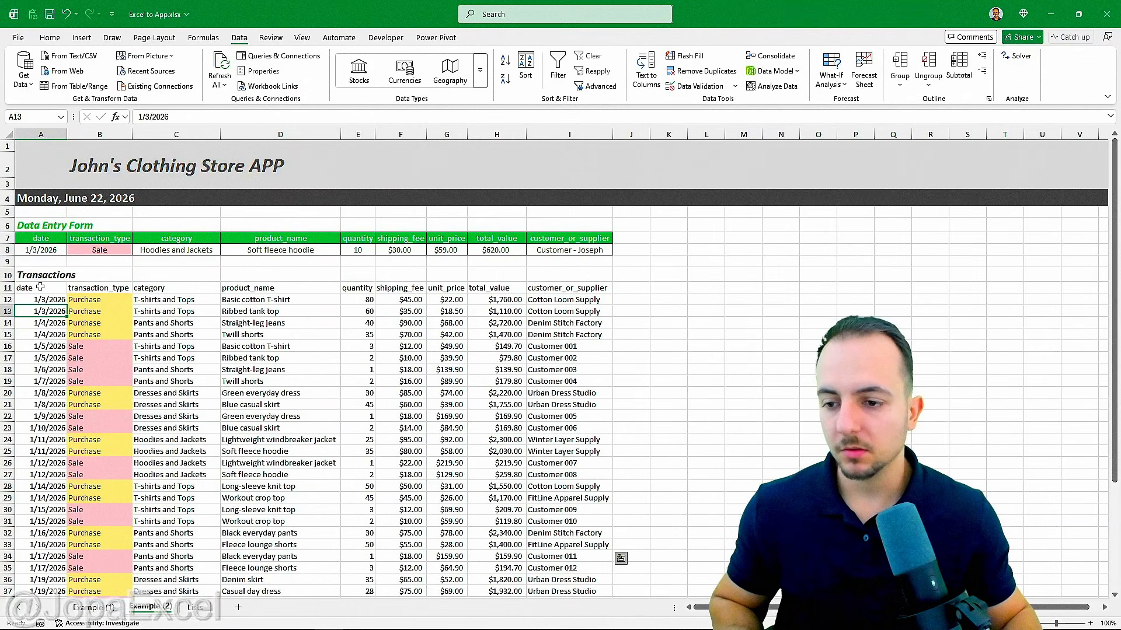
drag(40, 287, 555, 628)
scroll(387, 463, down, 5)
scroll(334, 437, up, 9)
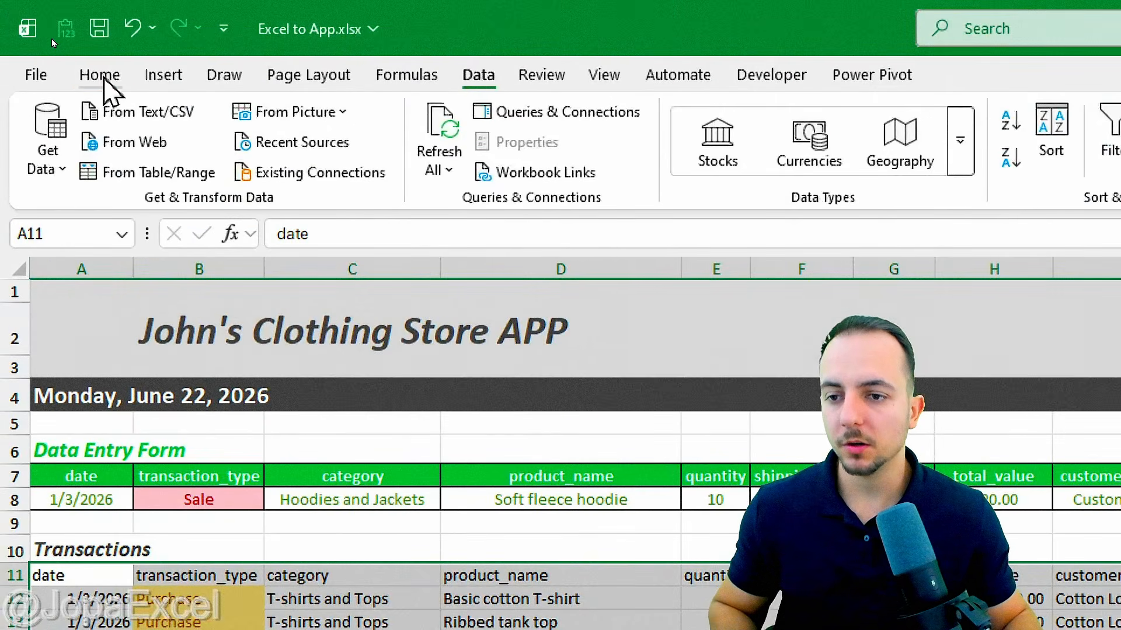
click(49, 37)
click(541, 128)
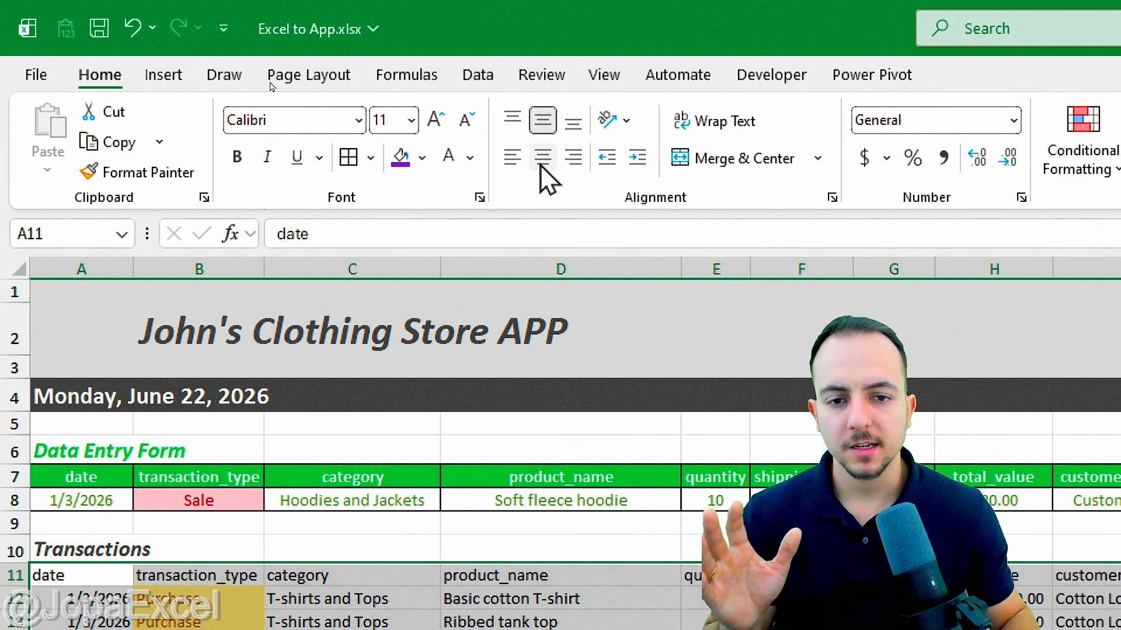
click(542, 166)
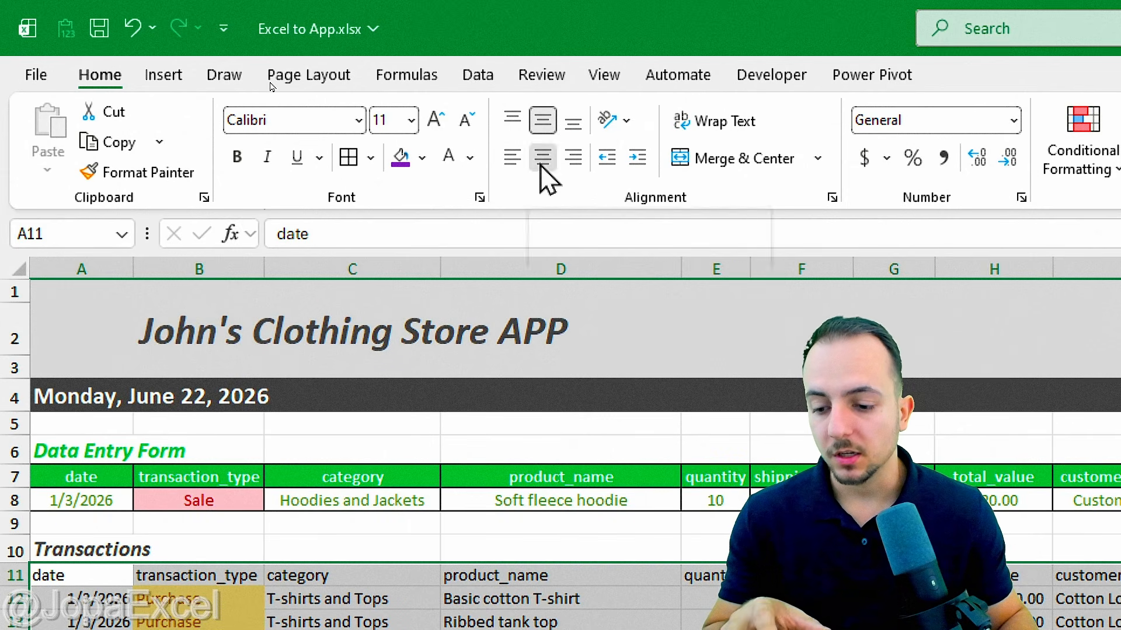
click(162, 76)
Step: Convert $A$11:$I$48 into a table with 'My table has headers' checked
click(225, 116)
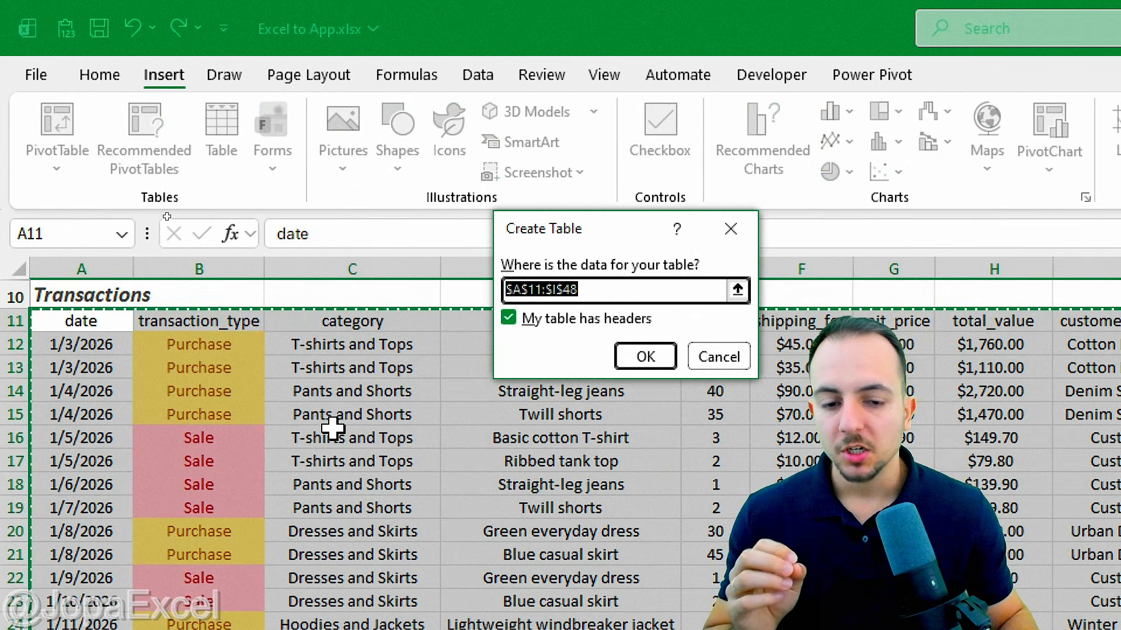
key(ctrl+2)
drag(515, 291, 505, 281)
drag(517, 349, 520, 418)
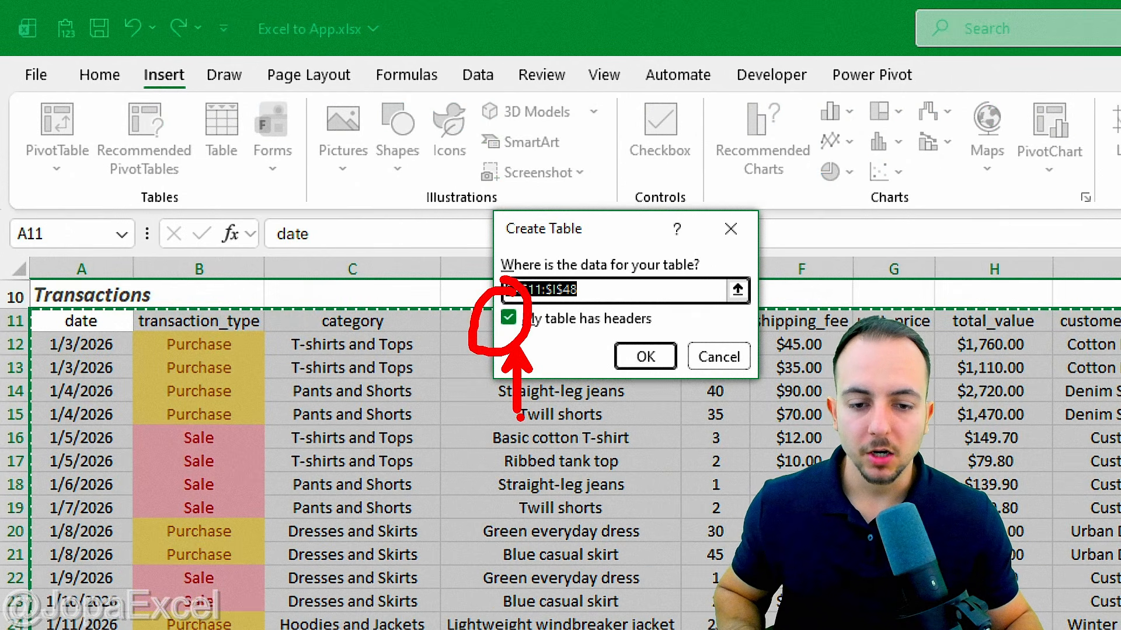
key(ctrl+z)
key(ctrl+z)
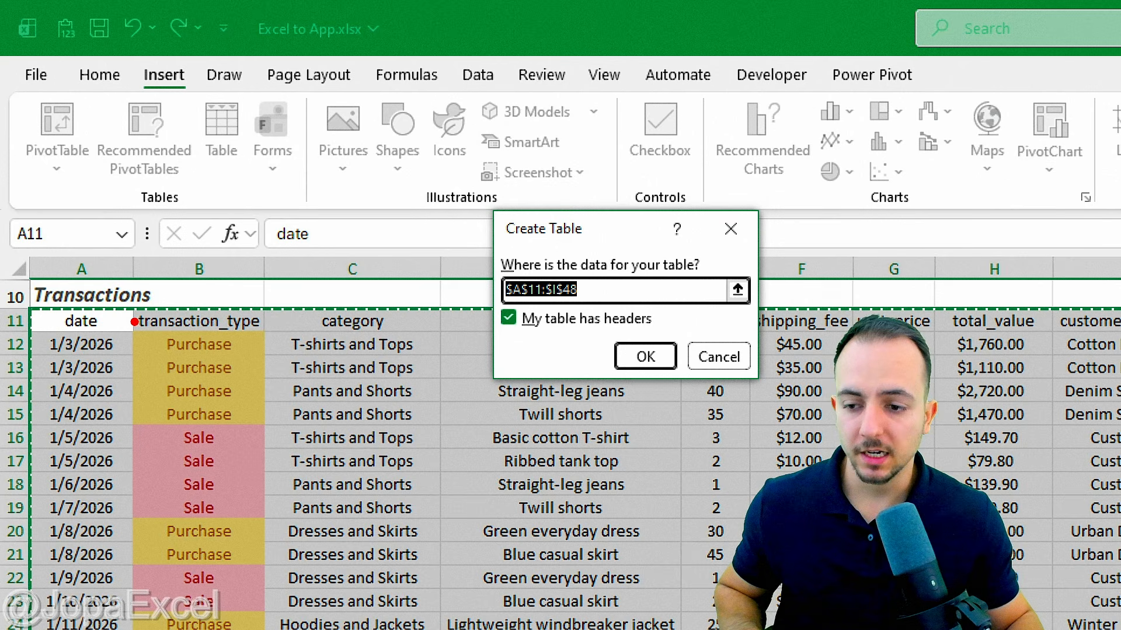
drag(117, 315, 155, 251)
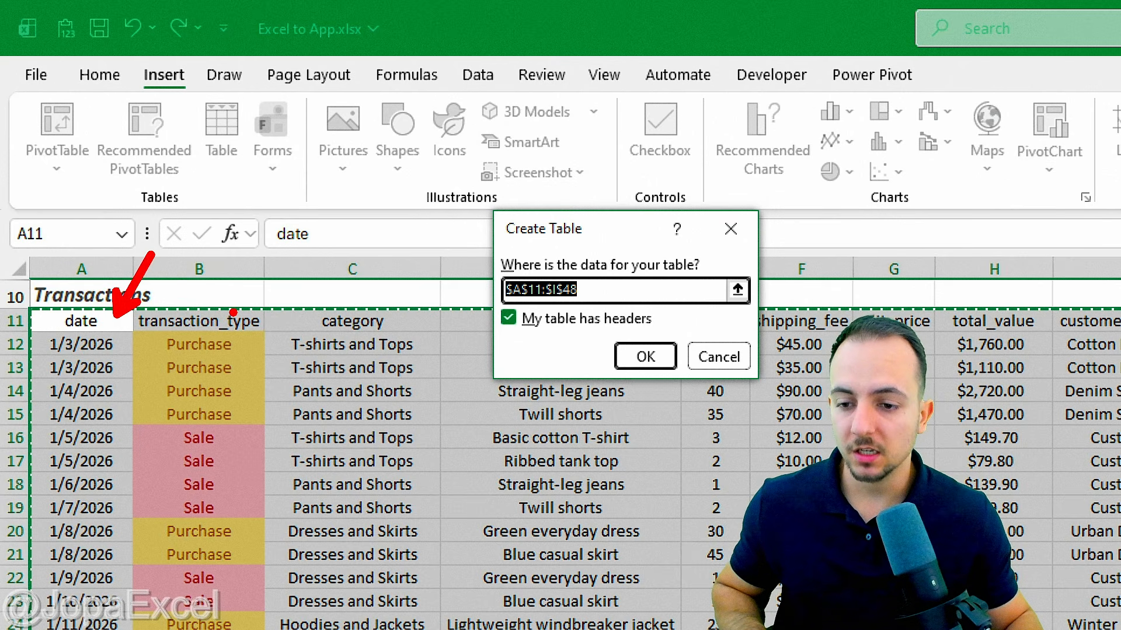
drag(233, 313, 279, 245)
drag(406, 320, 433, 276)
drag(394, 331, 53, 338)
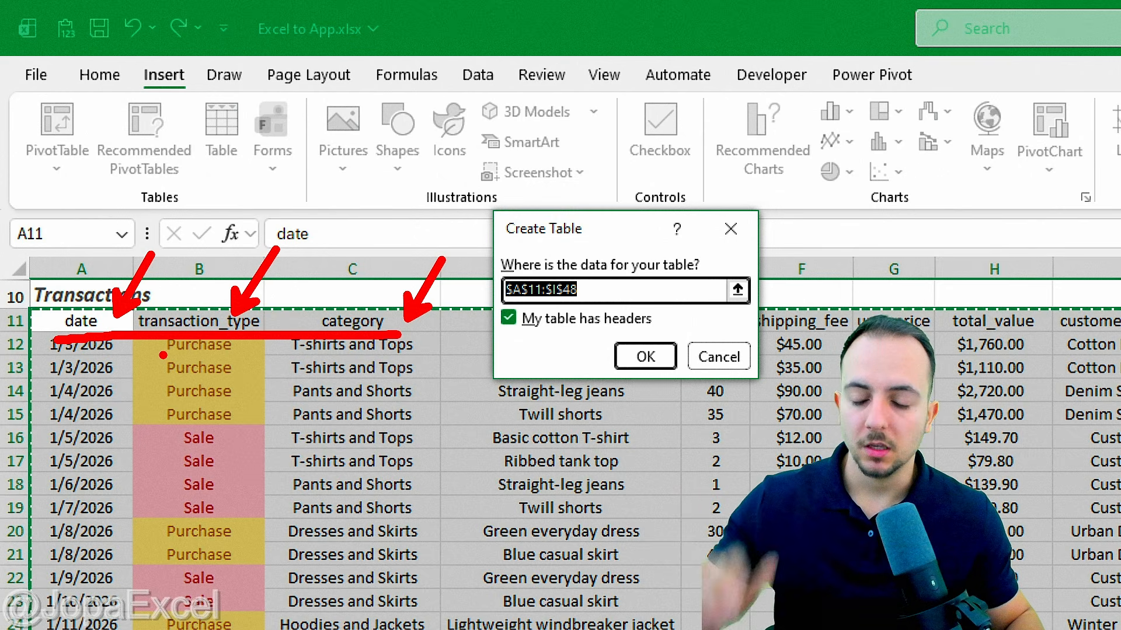
key(Escape)
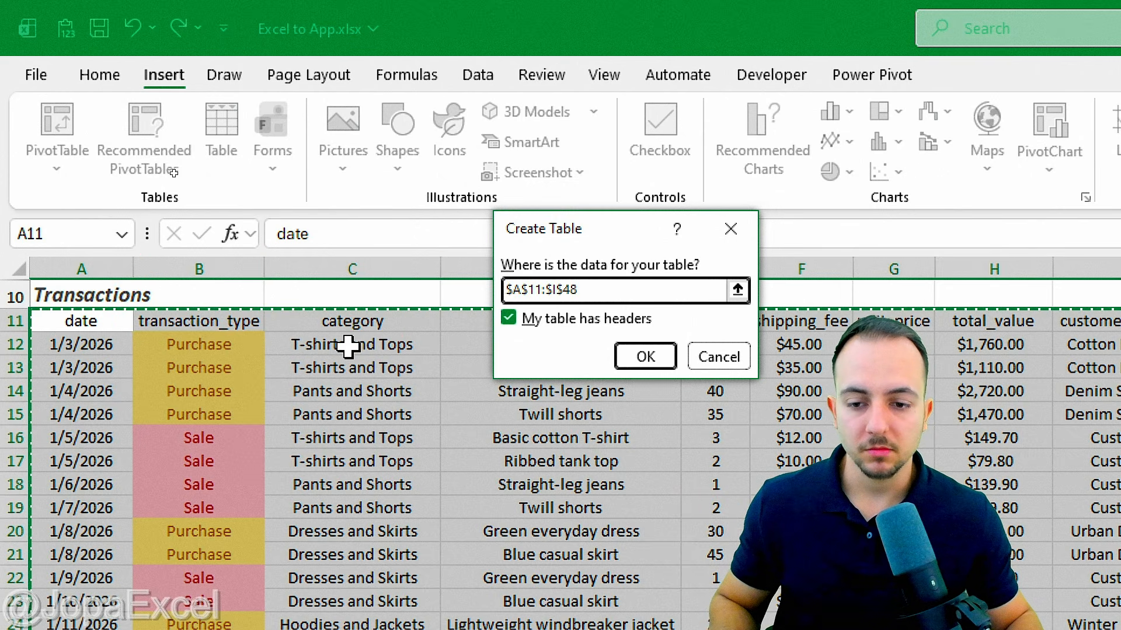
click(646, 358)
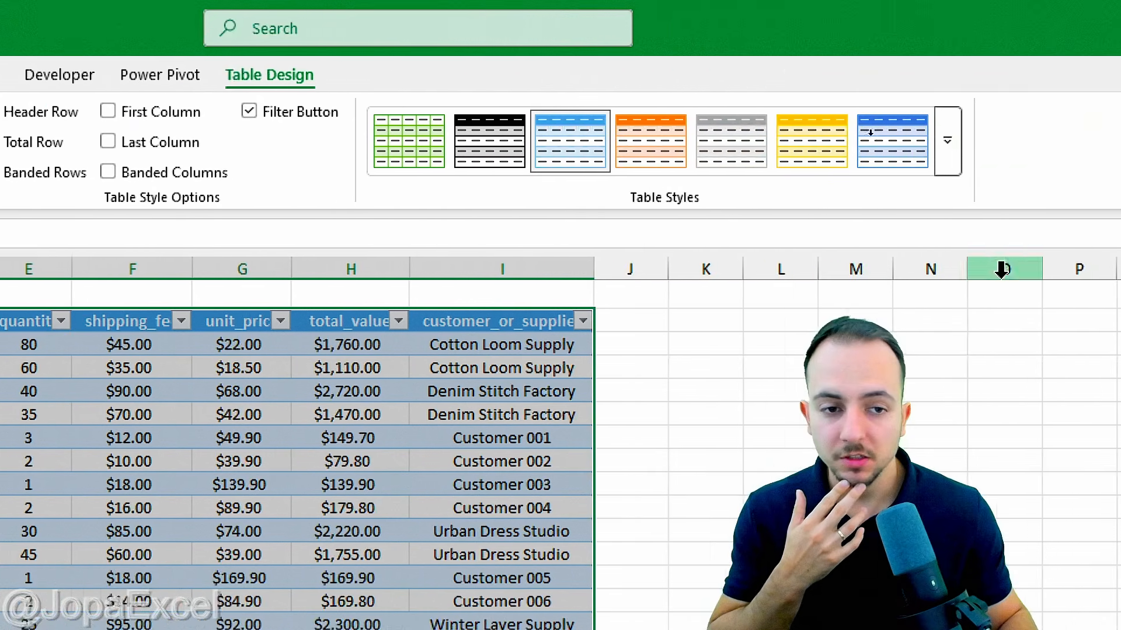
Step: Apply the Light Gray Medium table style to Table1
click(678, 156)
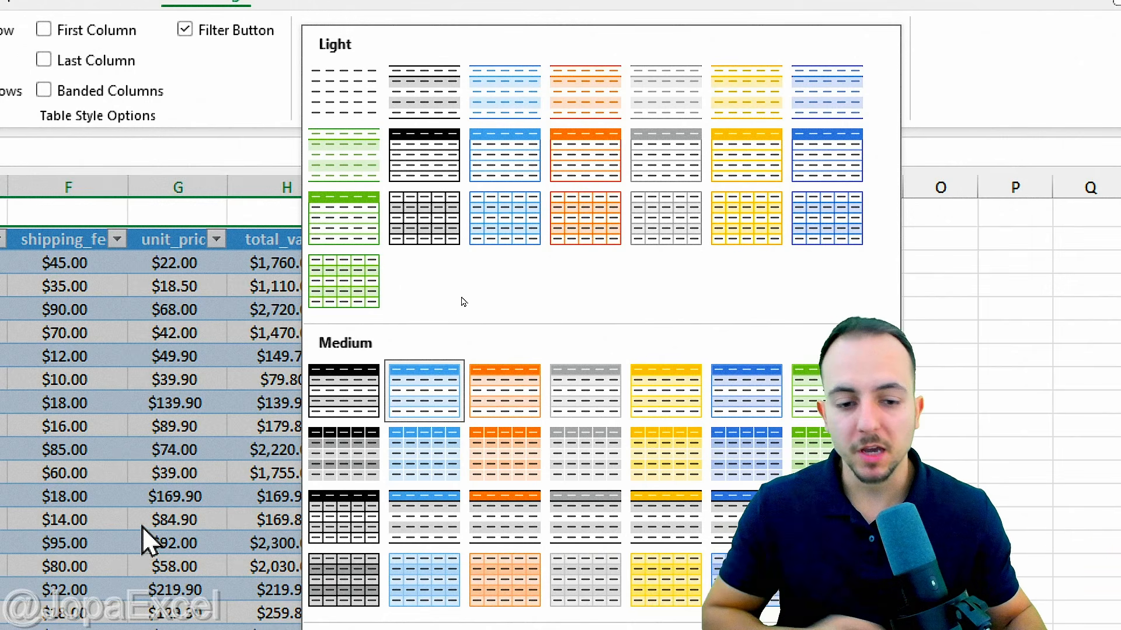
click(583, 458)
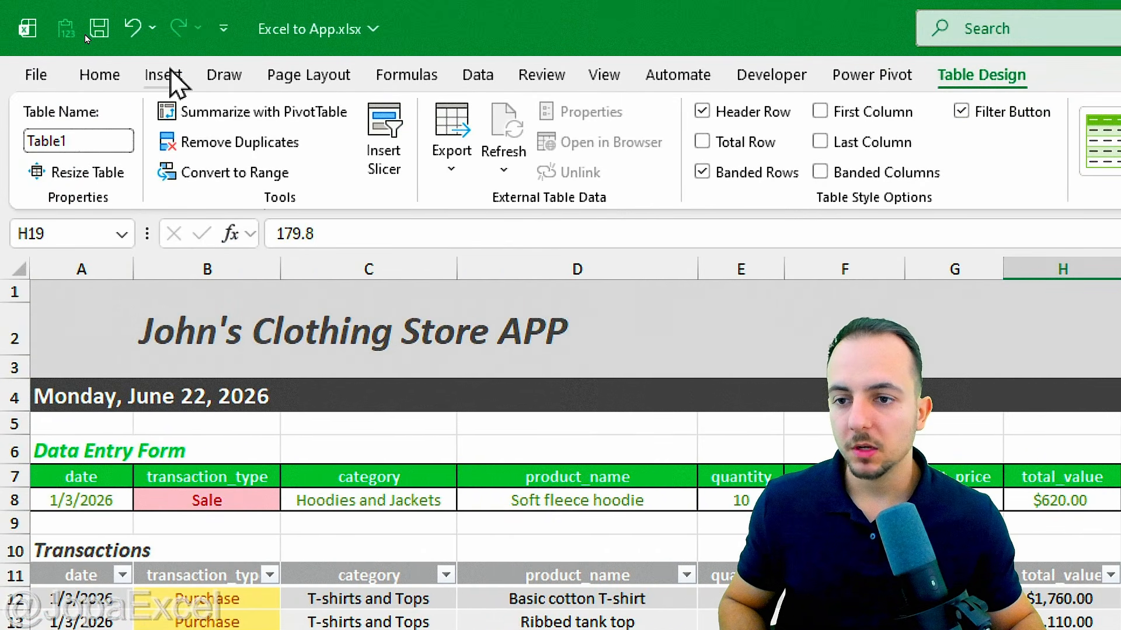
click(169, 74)
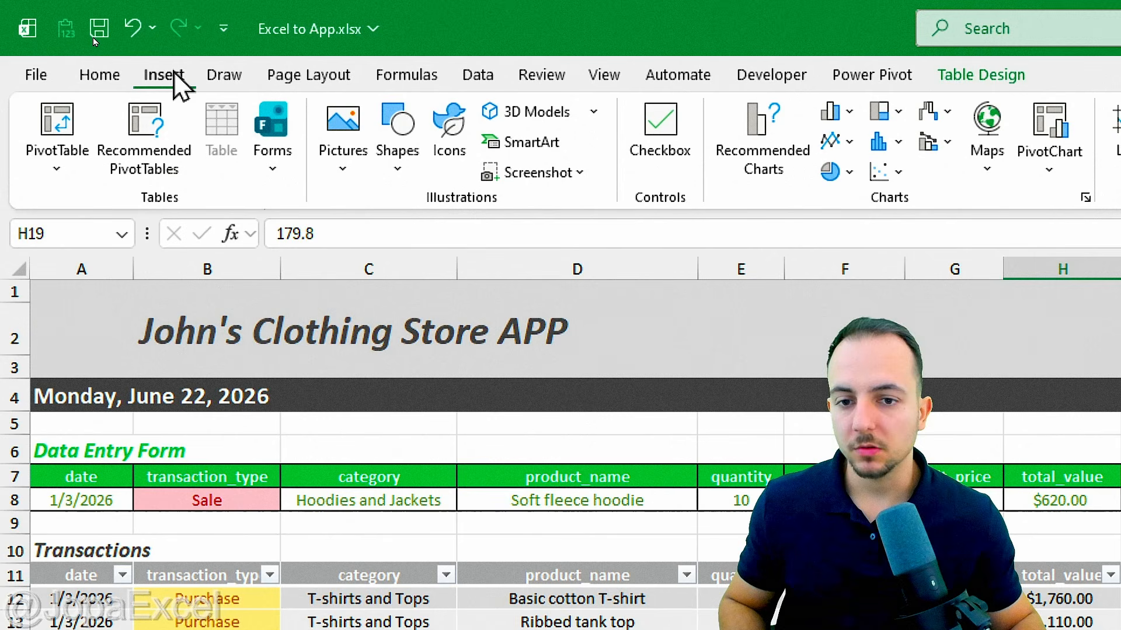
Step: Draw a rounded rectangle shape beside the data entry form
click(418, 155)
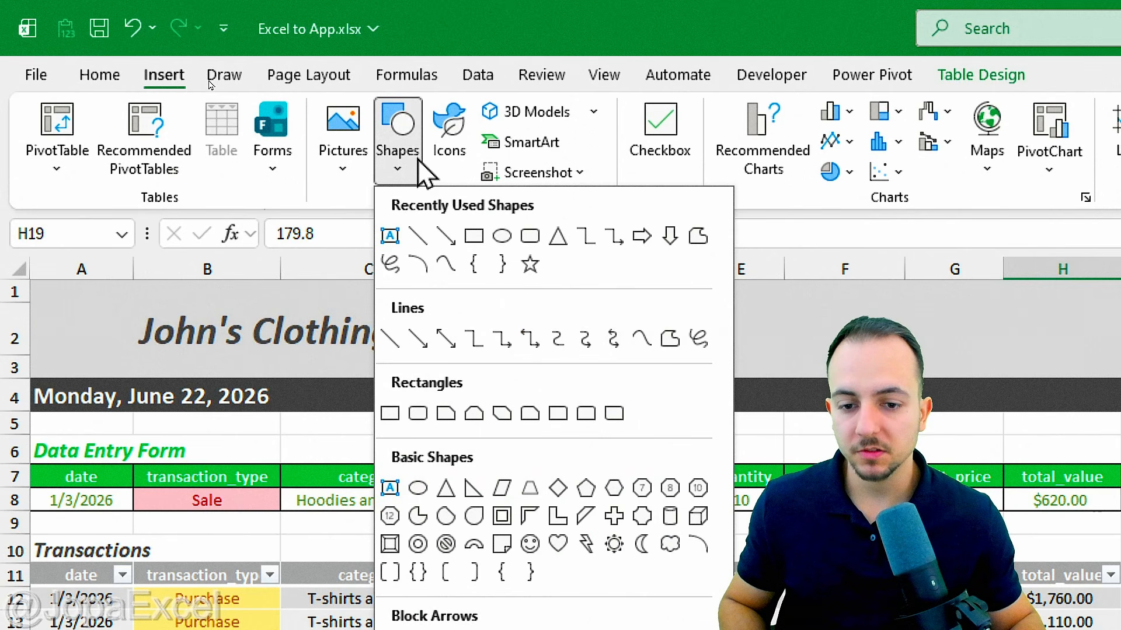
click(418, 417)
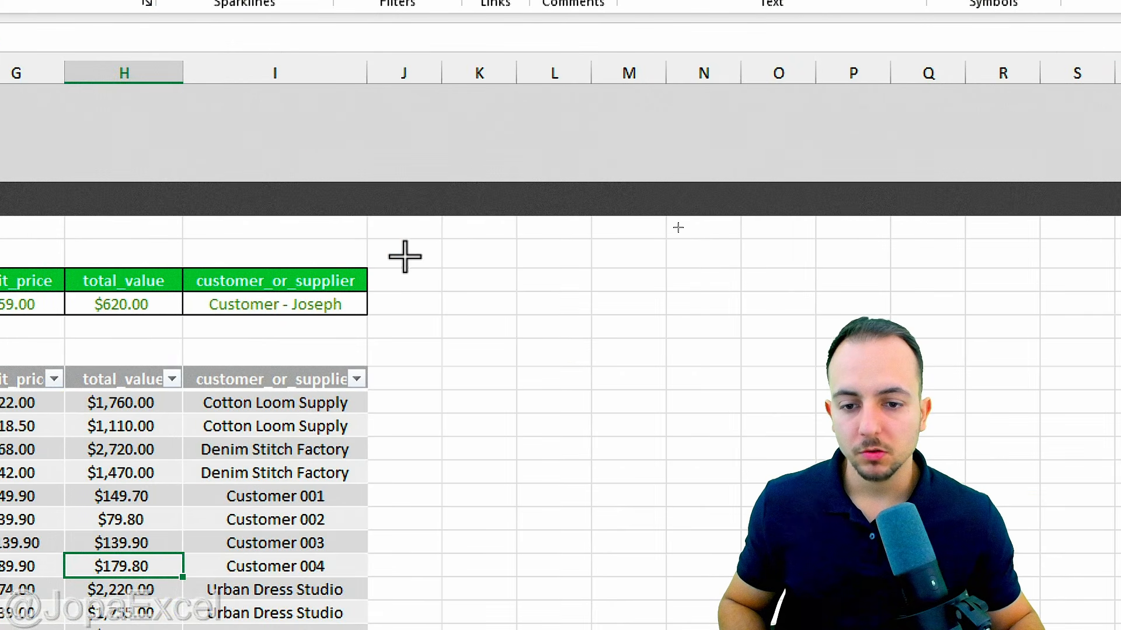
drag(405, 257, 515, 310)
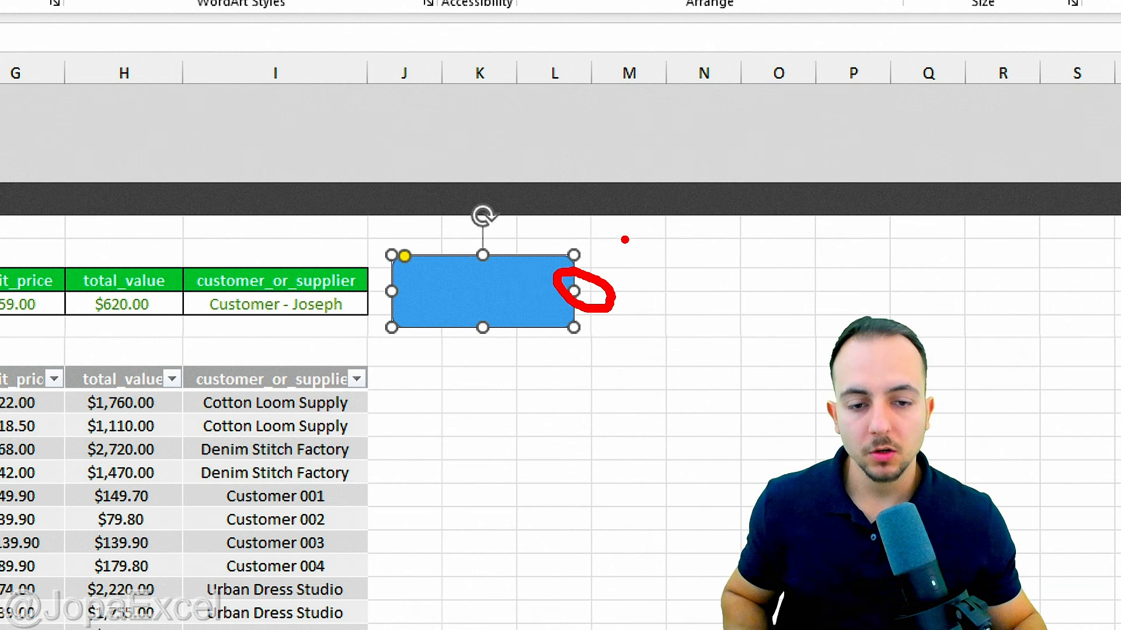
Step: Resize the rounded rectangle to fit the J–K columns and place the cursor inside it
drag(626, 228, 590, 286)
drag(557, 396, 558, 312)
drag(711, 311, 622, 311)
drag(479, 274, 524, 274)
key(Escape)
click(576, 318)
mouse_move(575, 329)
mouse_down()
mouse_move(585, 336)
mouse_move(596, 310)
mouse_move(580, 353)
mouse_move(575, 323)
mouse_move(566, 331)
mouse_up()
key(Escape)
click(523, 317)
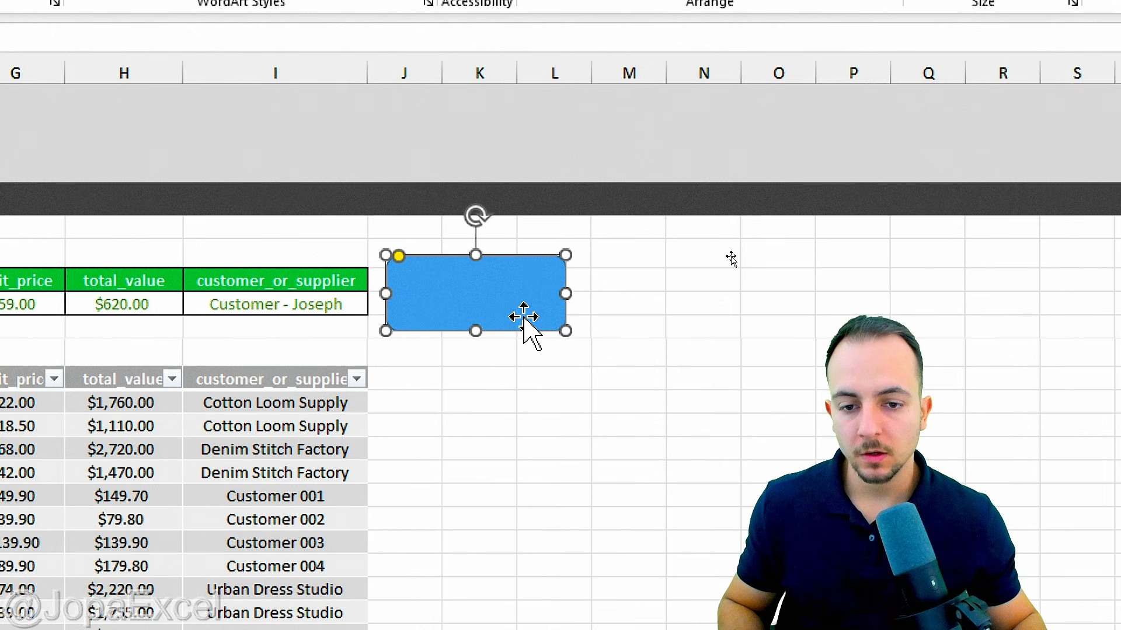
click(465, 300)
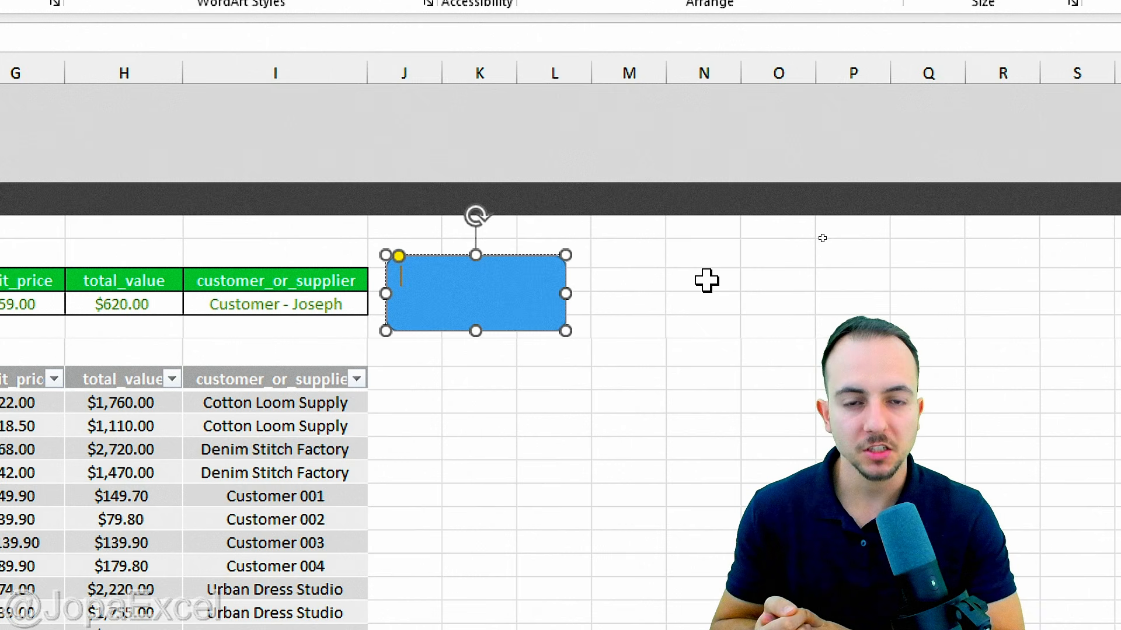
Step: Label the shape 'Save' in 20-point text, centred horizontally and vertically
text(Save)
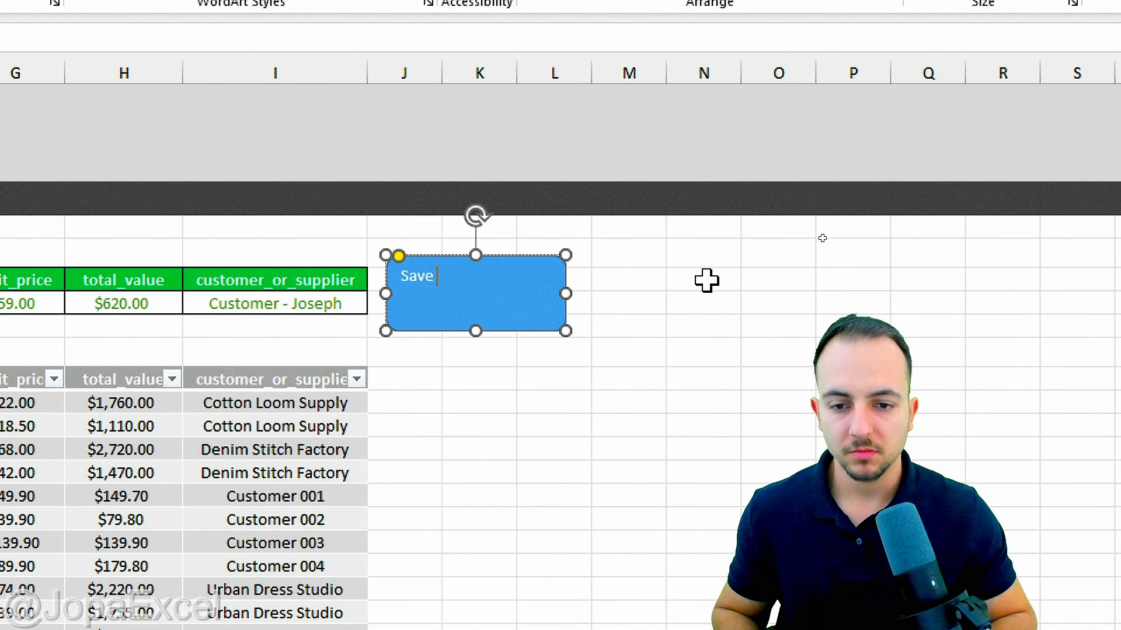
double_click(409, 277)
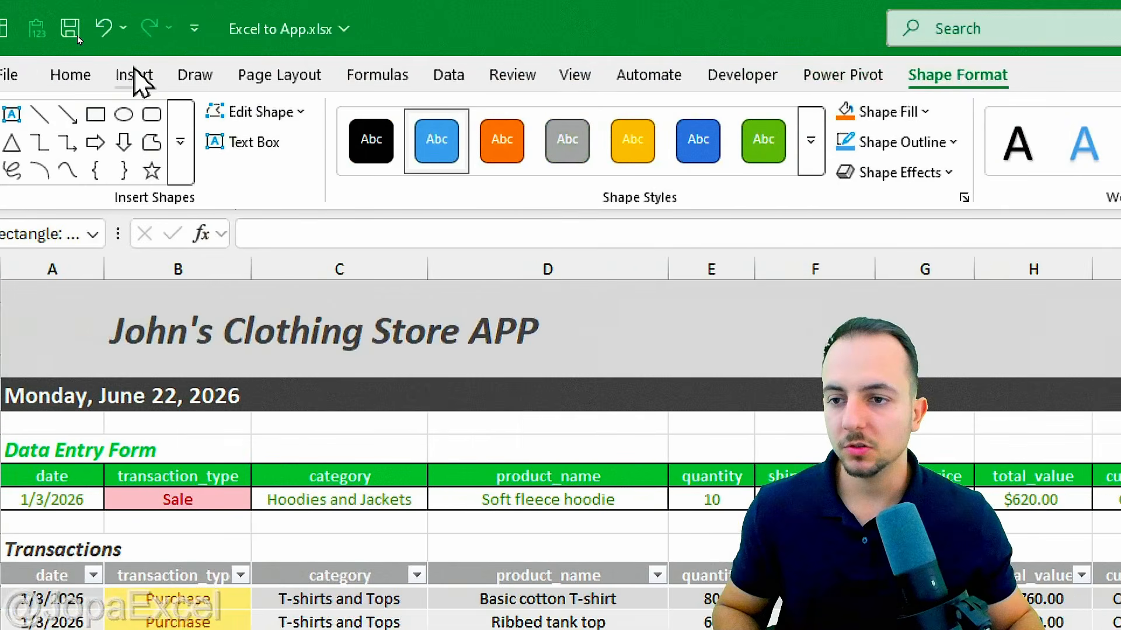
click(100, 74)
click(435, 120)
click(435, 120)
click(435, 120)
click(435, 120)
click(435, 121)
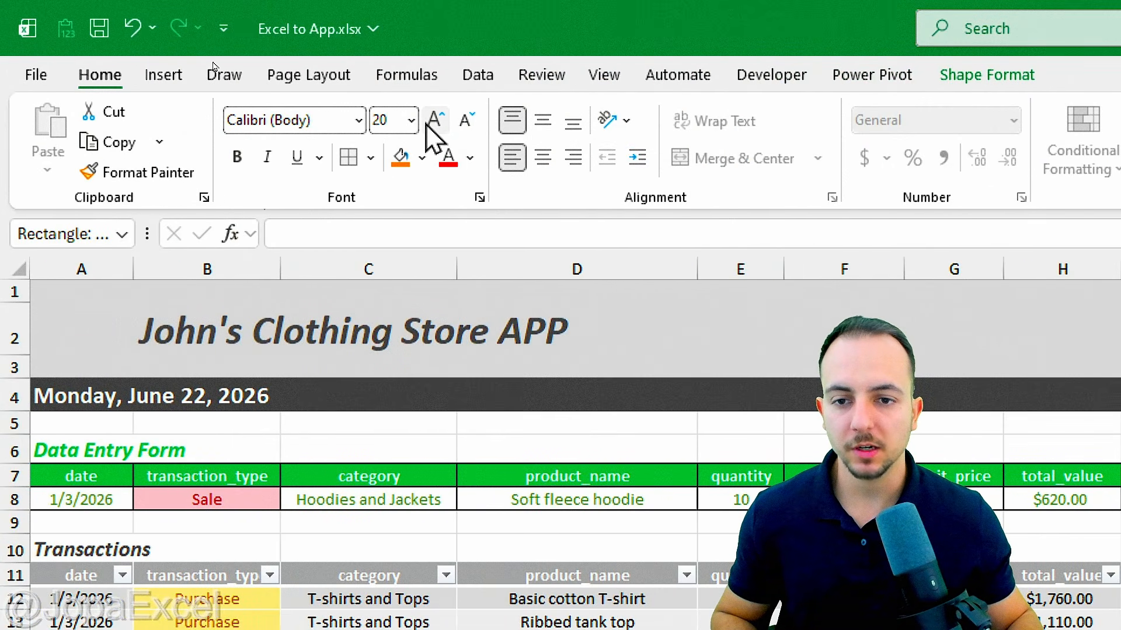
click(538, 127)
click(543, 157)
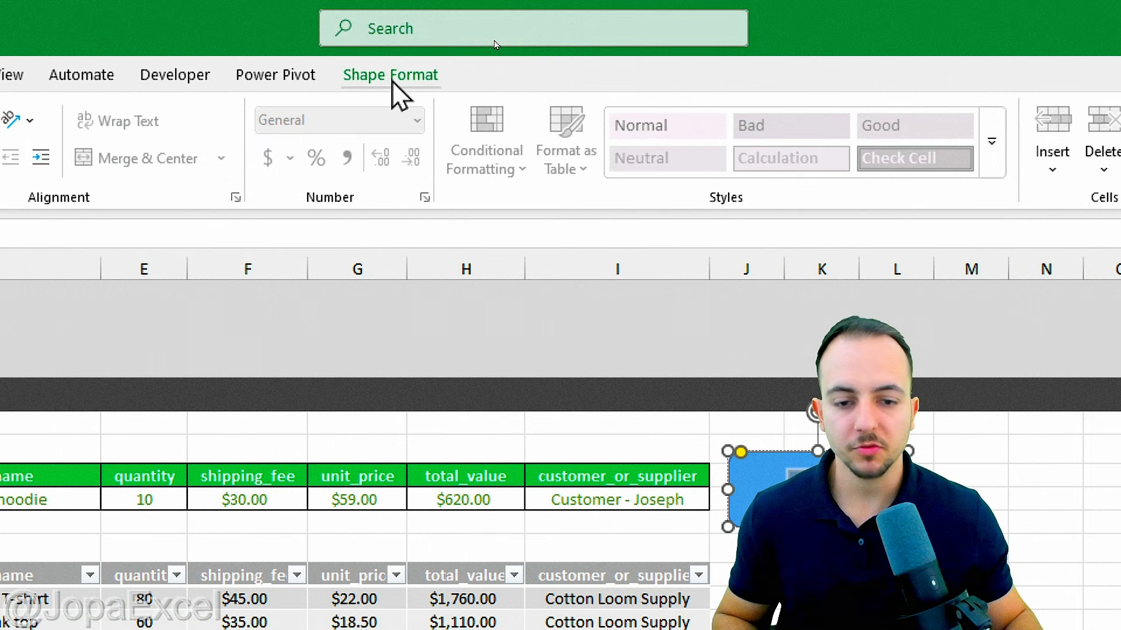
Step: Apply the Intense Effect – Green, Accent 6 shape style to the Save button
click(394, 81)
click(572, 168)
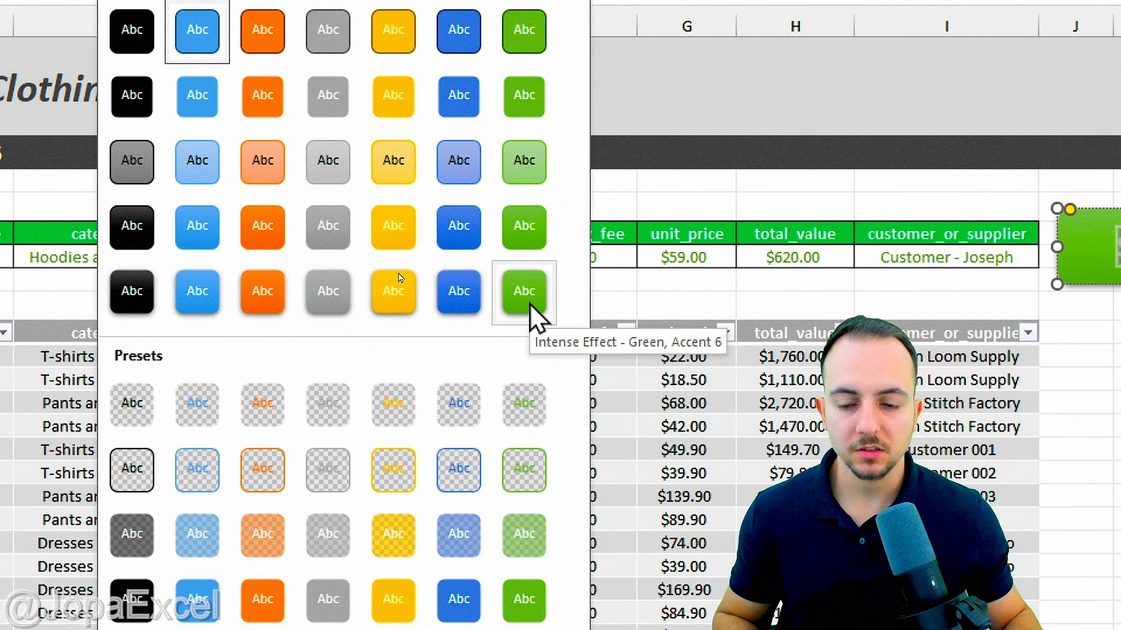
click(530, 304)
click(595, 305)
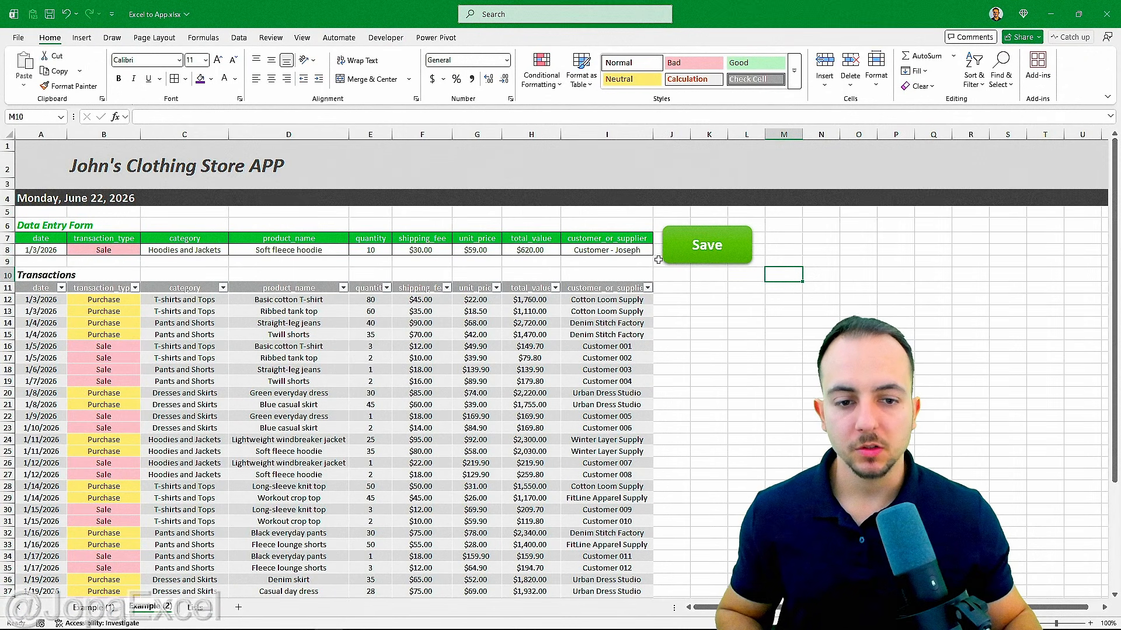
mouse_move(615, 259)
mouse_down()
mouse_move(98, 241)
mouse_move(247, 226)
mouse_move(656, 260)
mouse_up()
key(e)
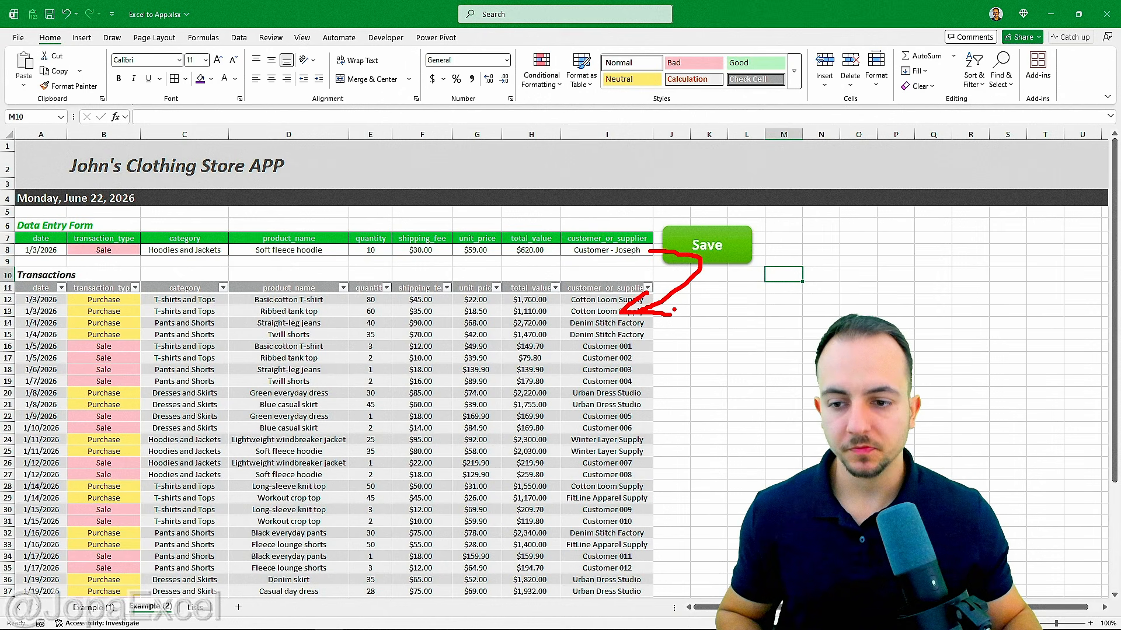
key(e)
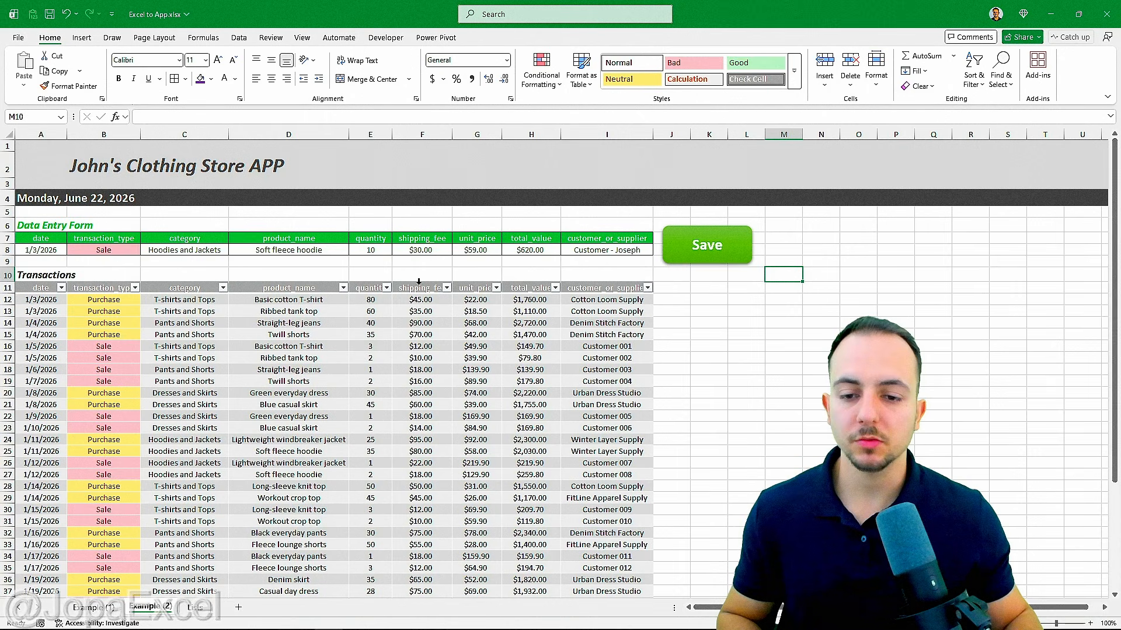
click(5, 311)
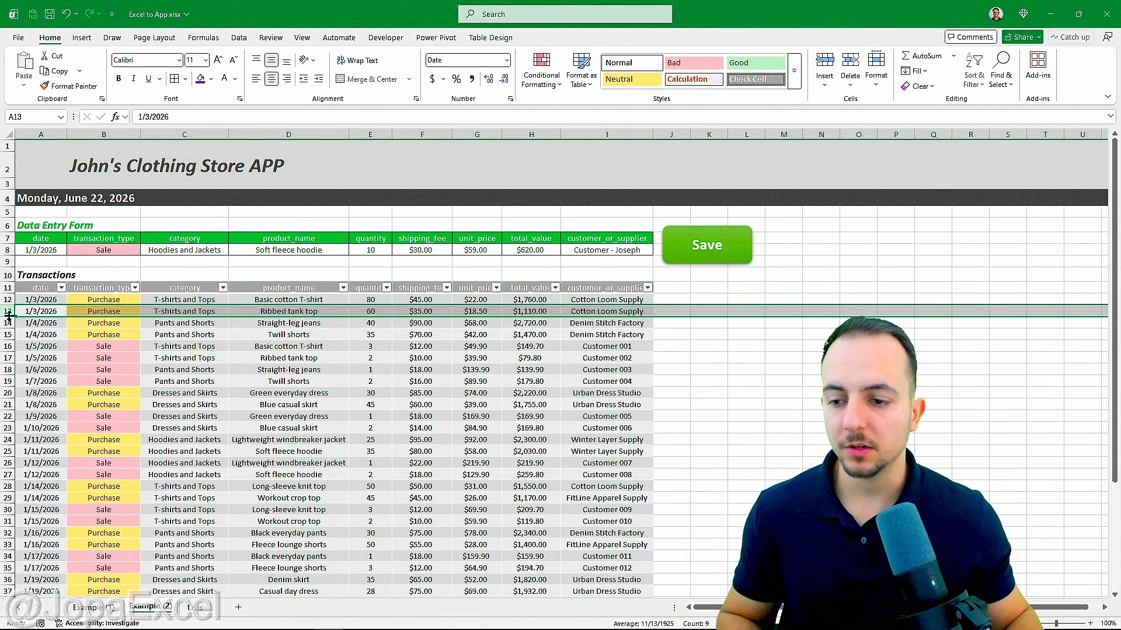
click(6, 333)
click(44, 300)
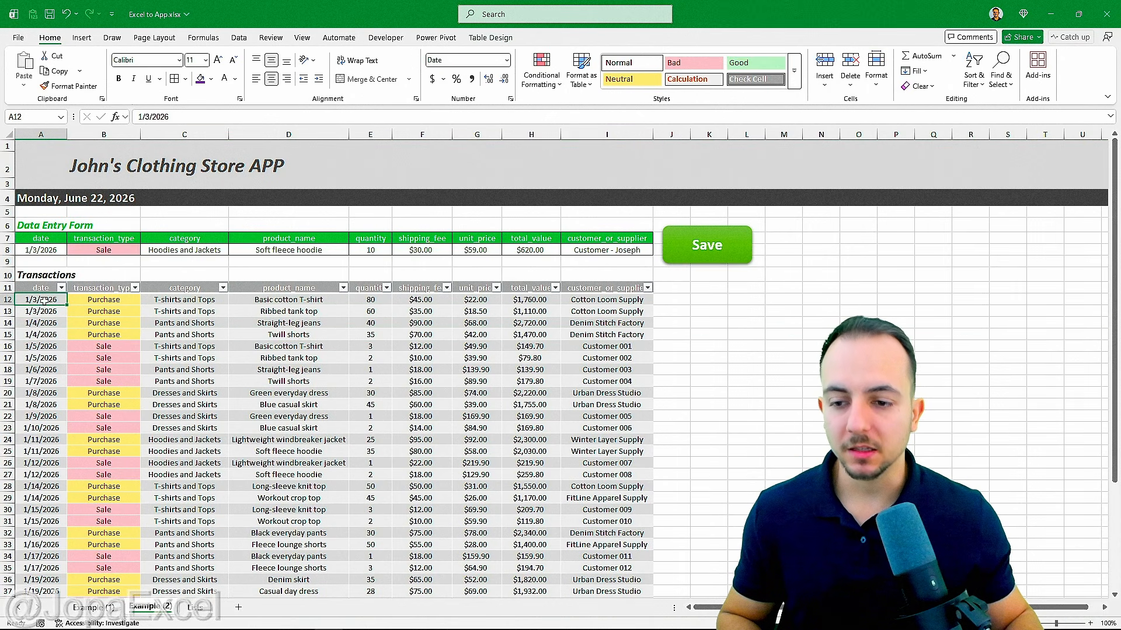
scroll(175, 318, down, 2)
scroll(186, 322, up, 2)
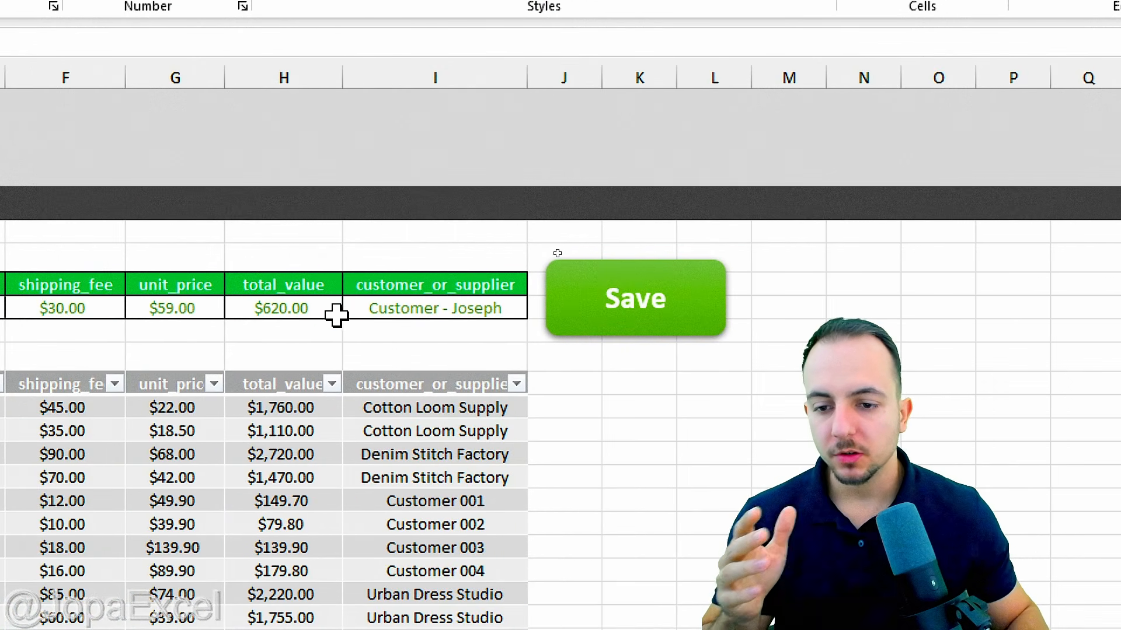
click(335, 310)
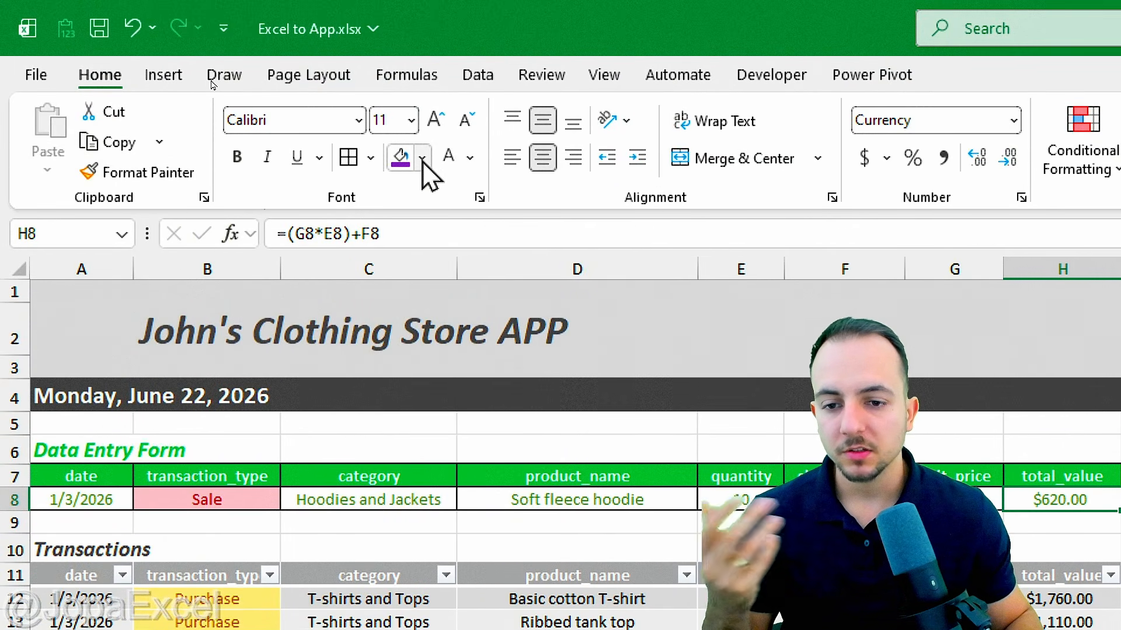
Step: Give H8 a light yellow fill and make its $620.00 total bold and italic
click(421, 157)
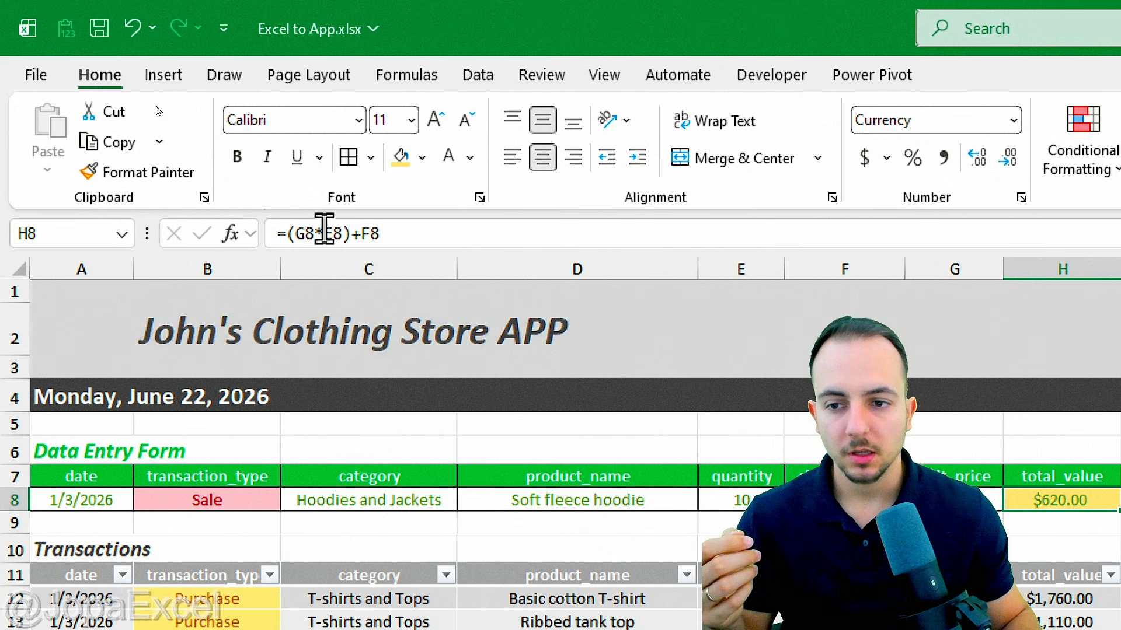
click(237, 158)
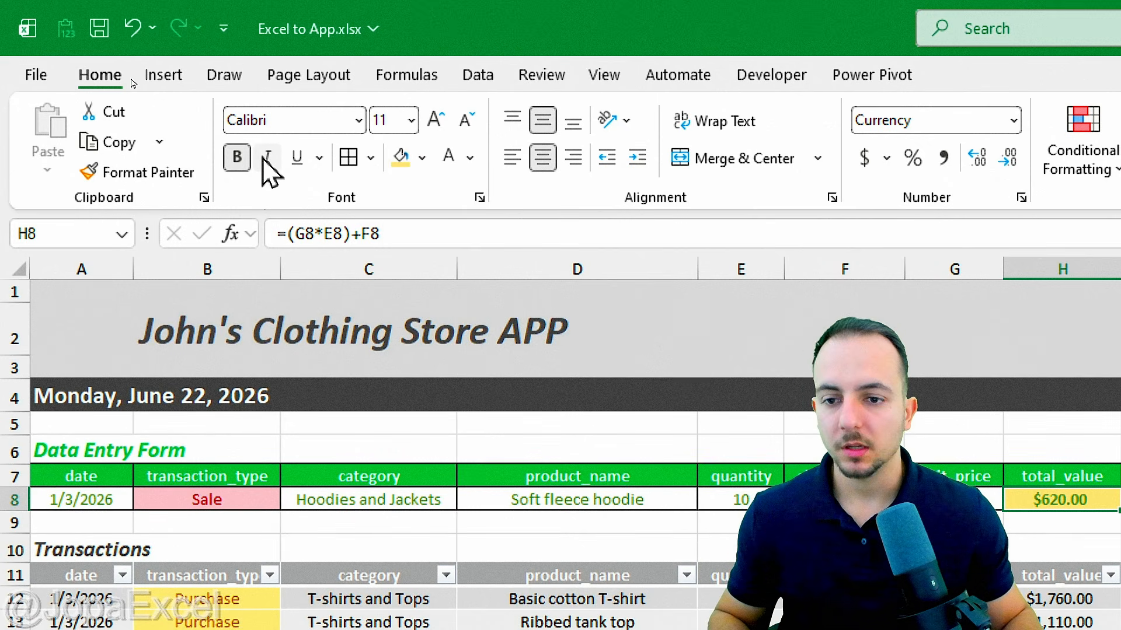
click(267, 157)
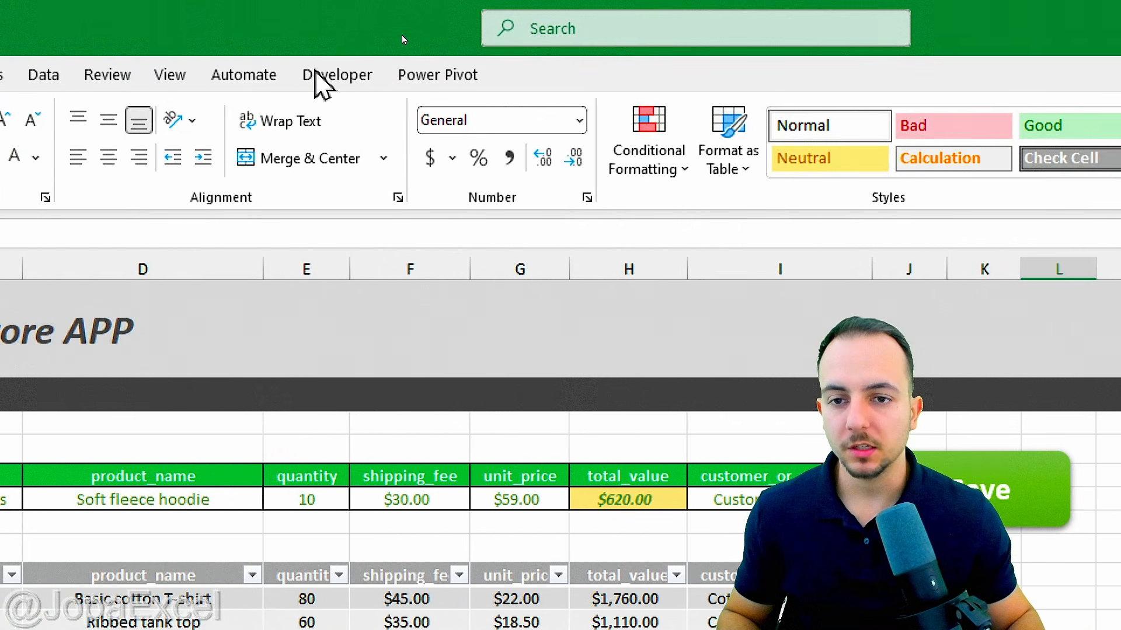
click(366, 75)
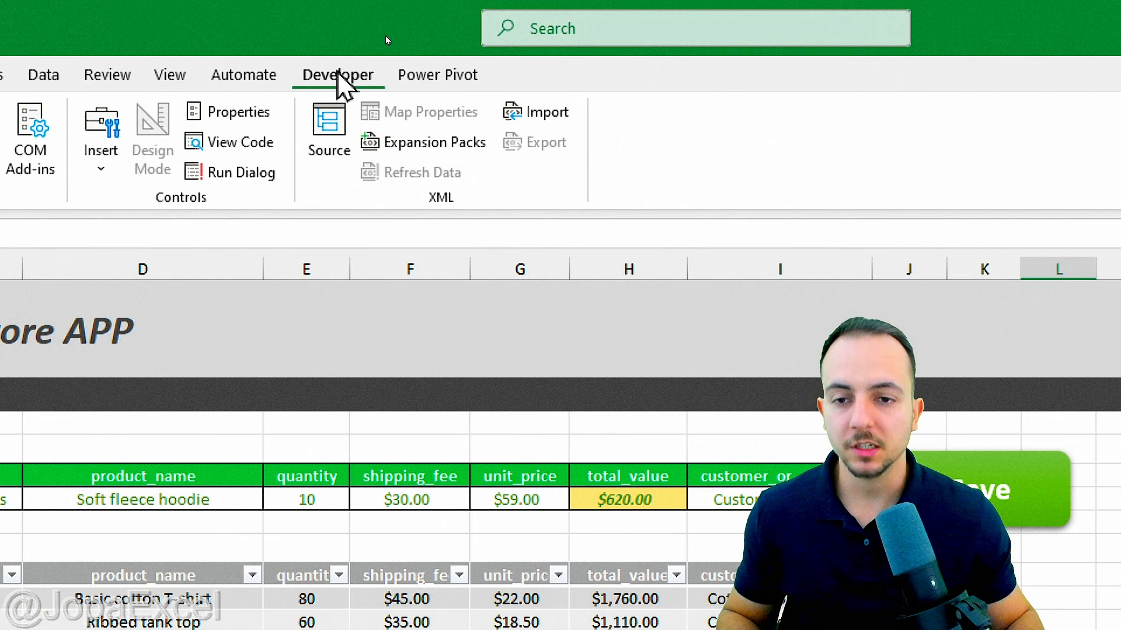
key(ctrl+2)
mouse_move(333, 40)
mouse_down()
mouse_move(257, 79)
mouse_move(403, 47)
mouse_move(318, 46)
mouse_up()
drag(417, 112, 495, 173)
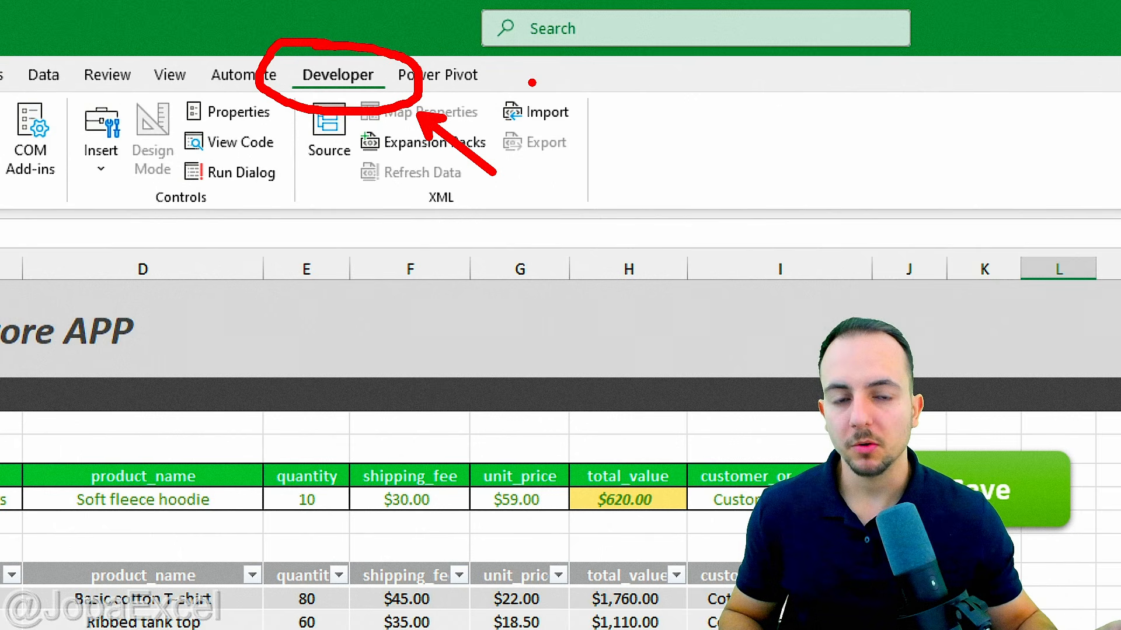
key(Escape)
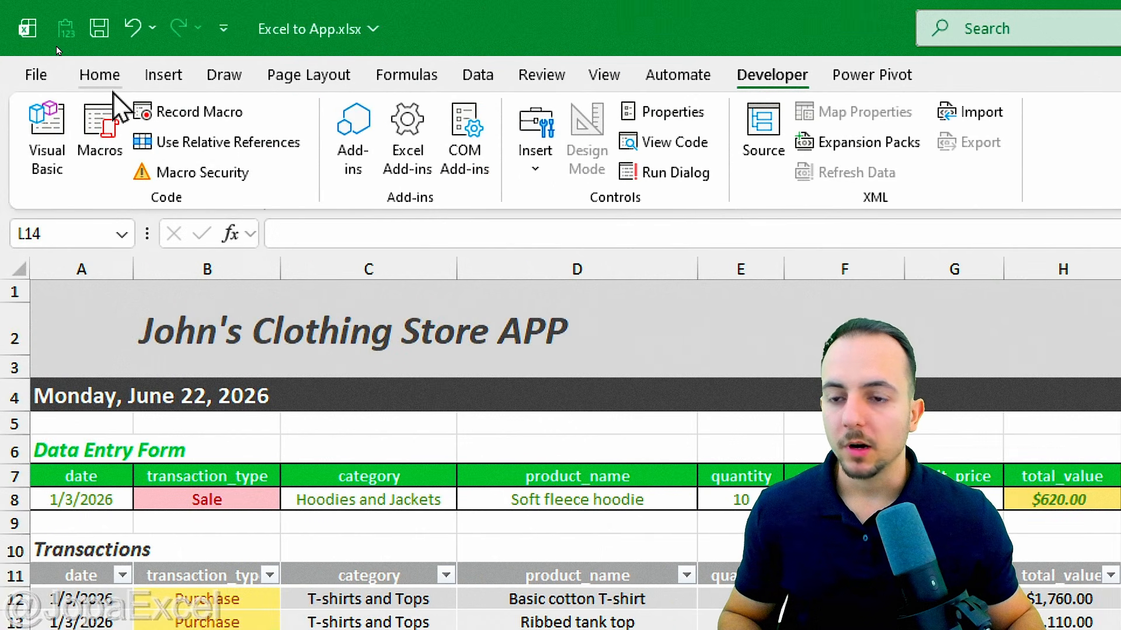
click(105, 79)
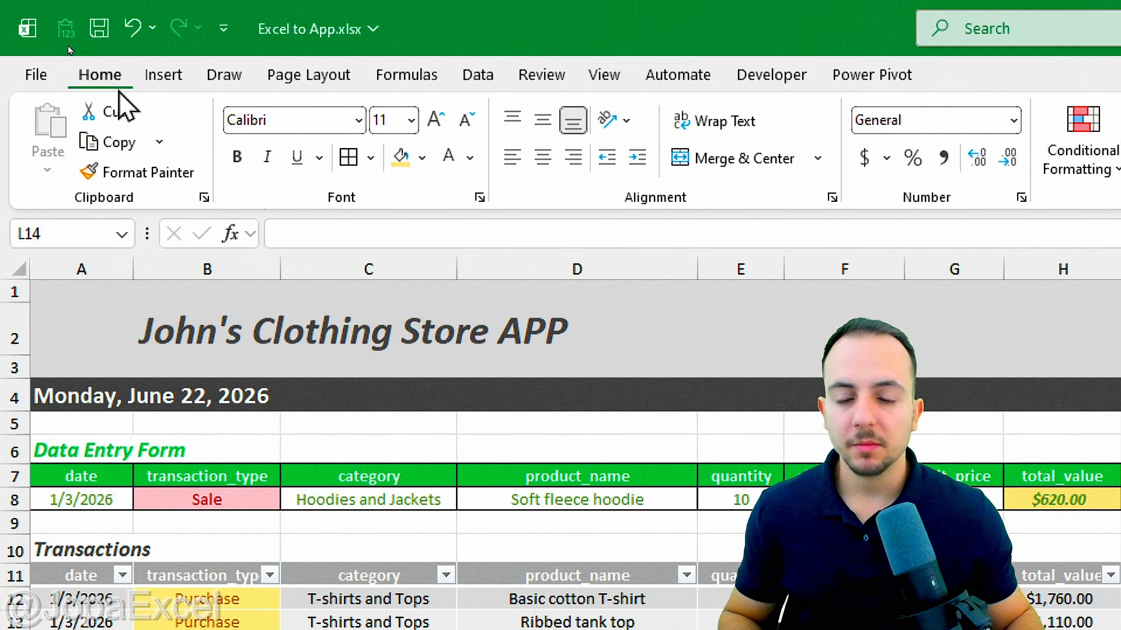
right_click(268, 195)
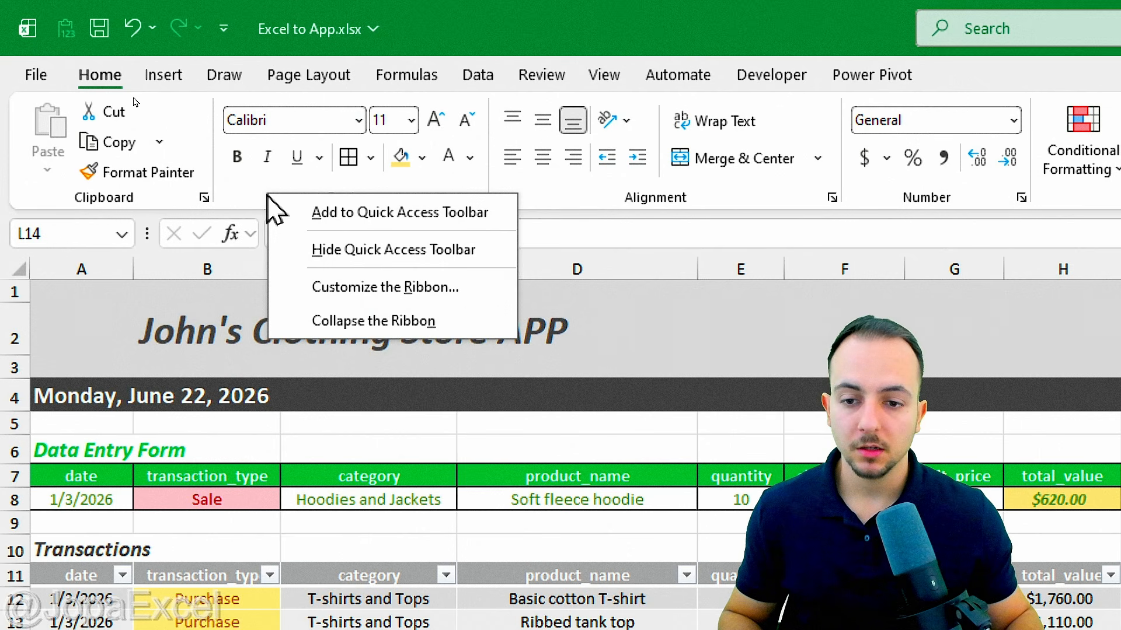
click(421, 292)
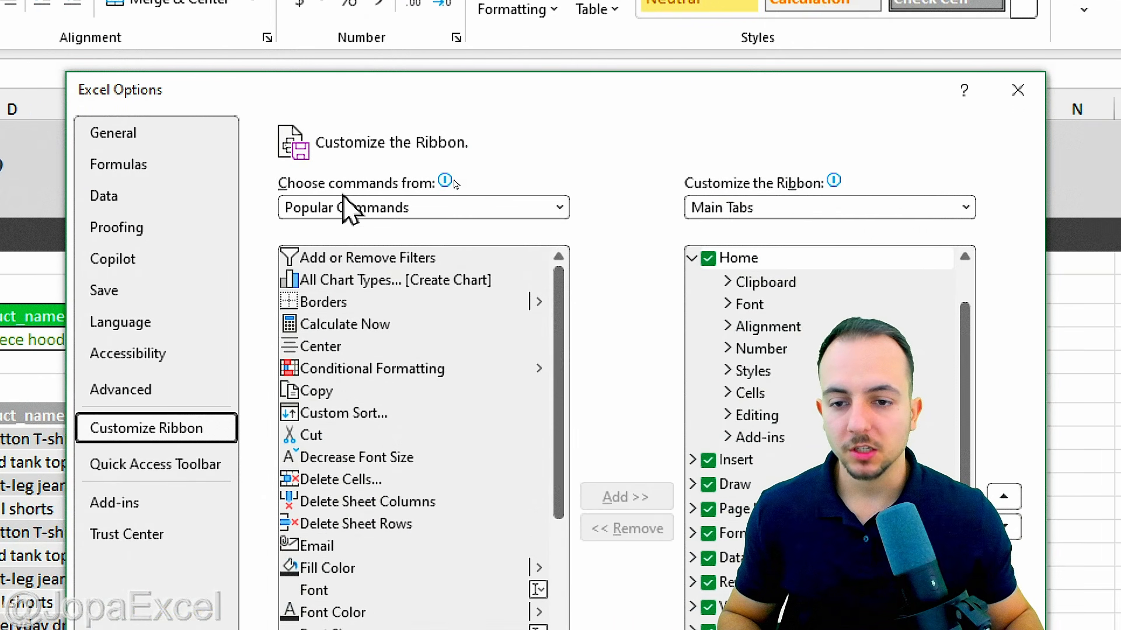
mouse_move(445, 184)
click(359, 214)
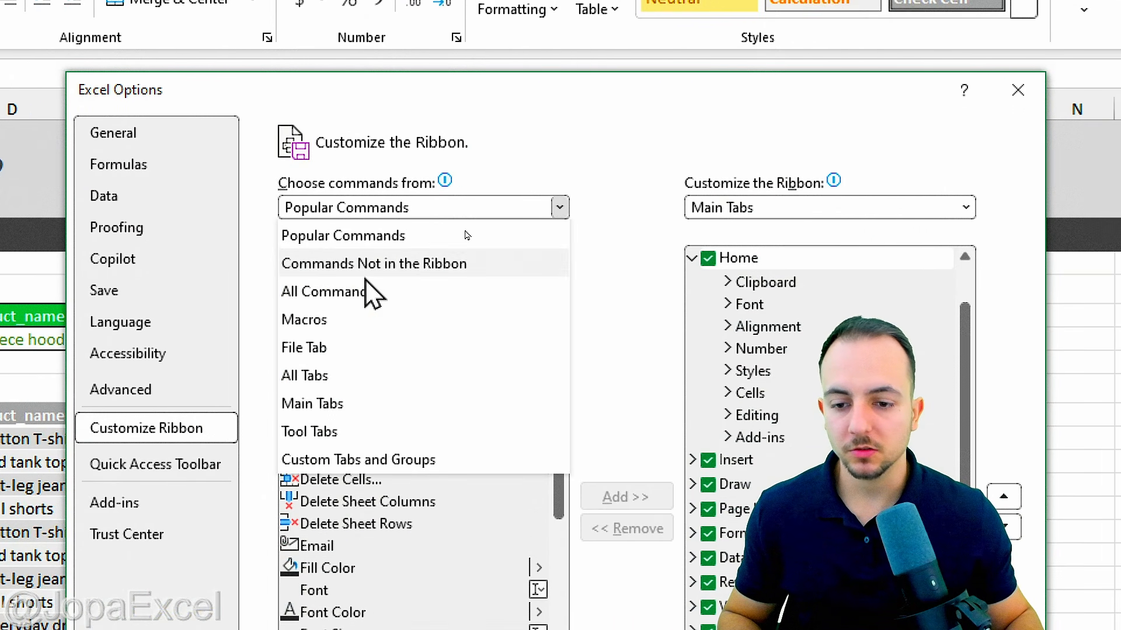
click(354, 375)
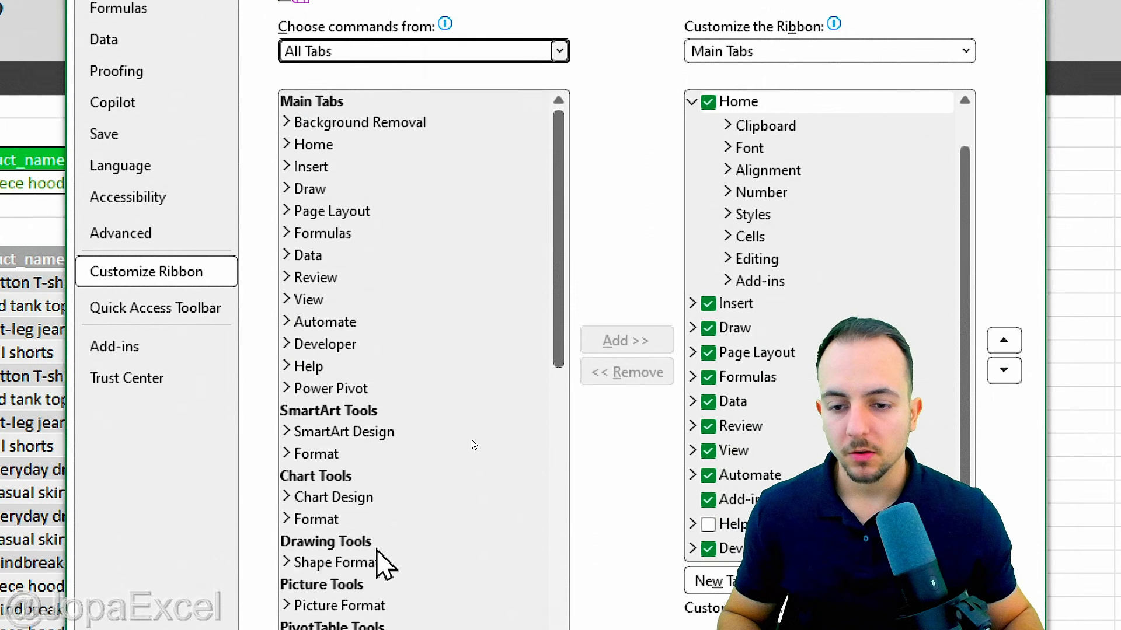
scroll(561, 350, down, 10)
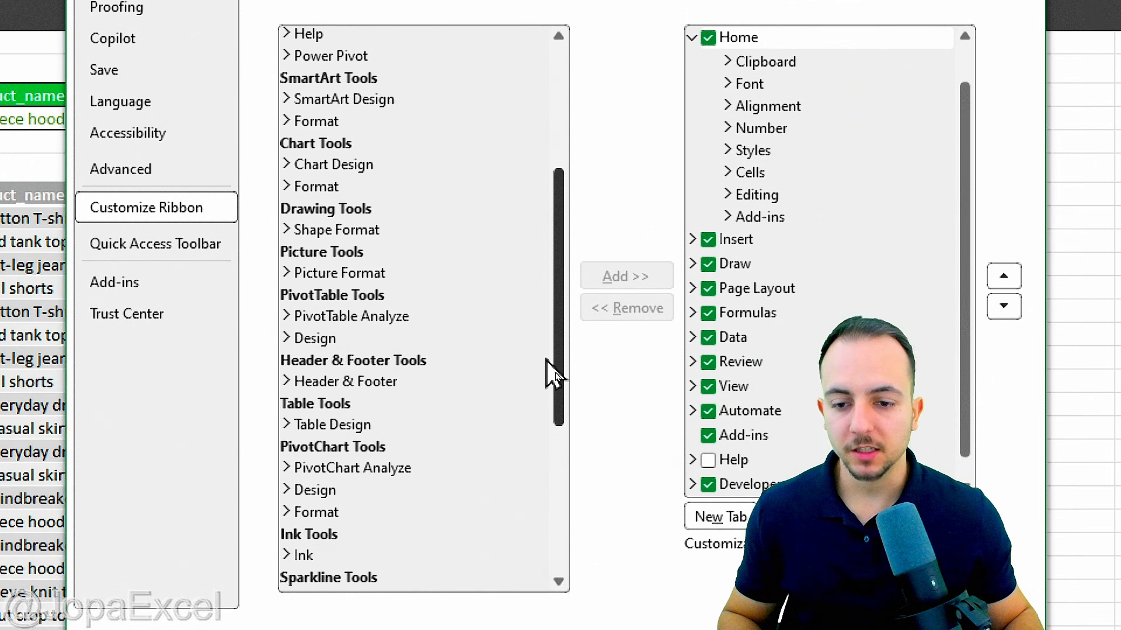
scroll(537, 514, up, 10)
click(345, 283)
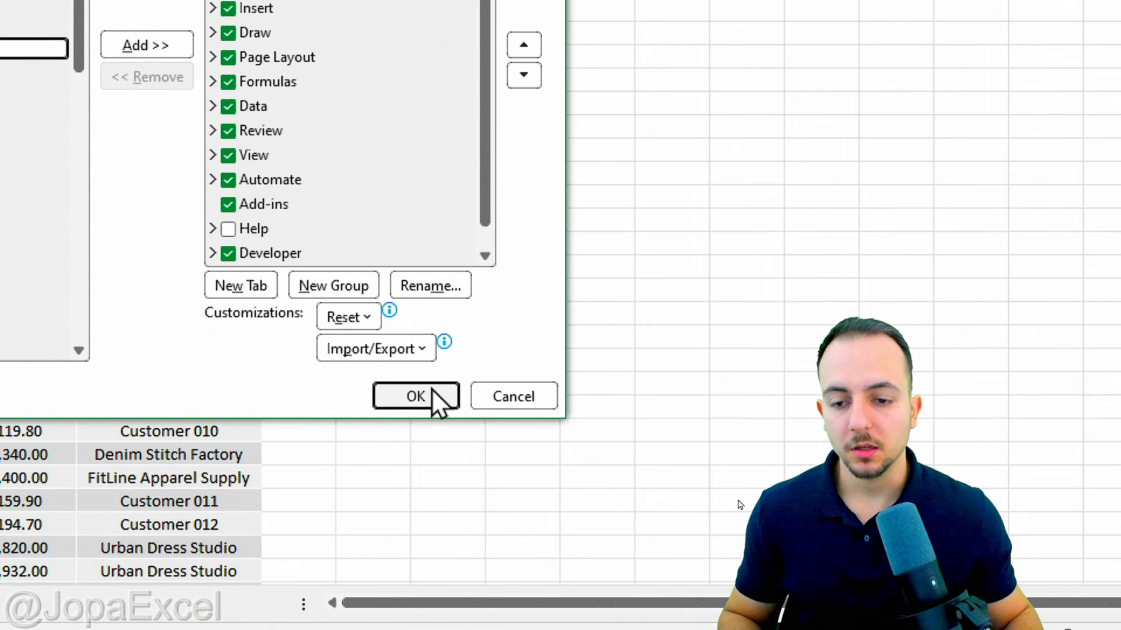
click(433, 395)
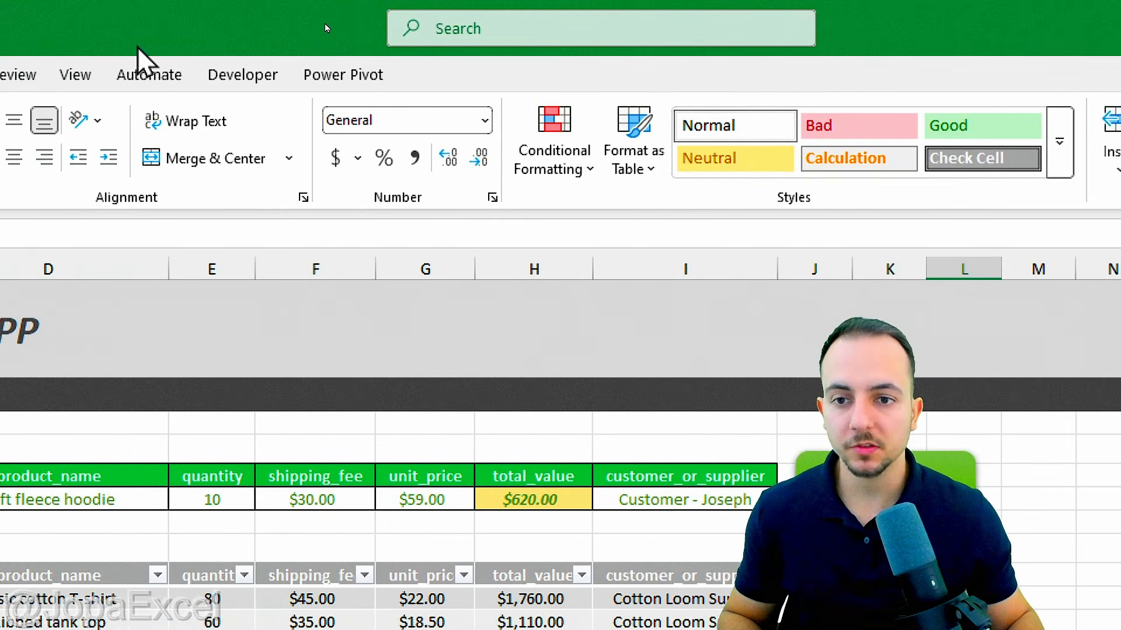
Step: Switch to the Developer tab to show the macro-recording tools
click(235, 79)
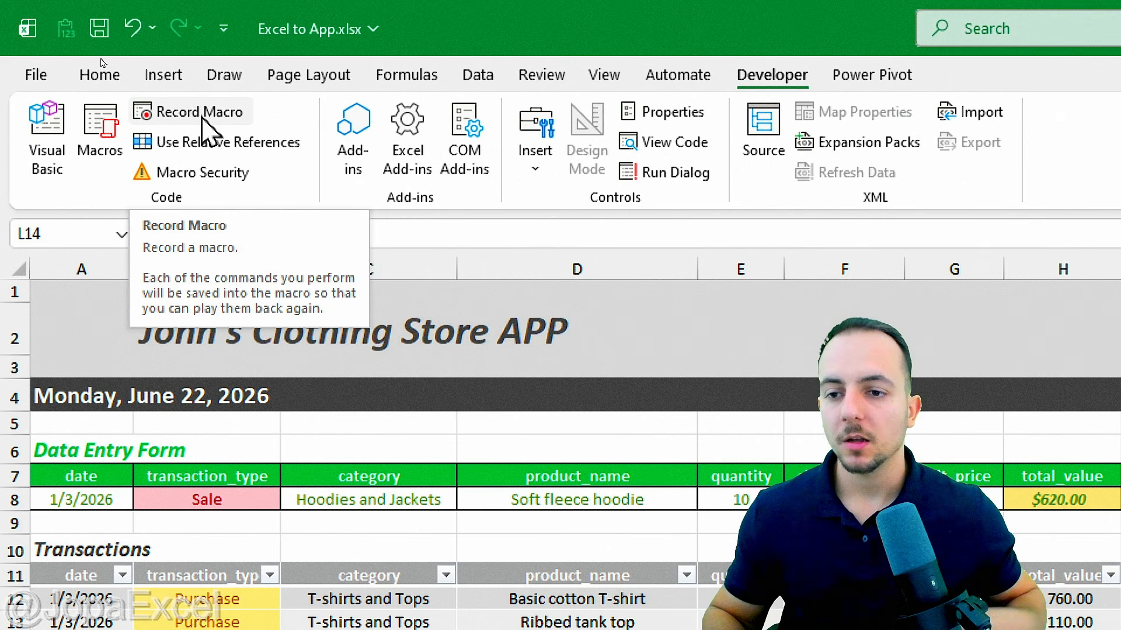
Step: Record a new macro in This Workbook, fixing the invalid spaced name to Save_it_into_the_table
click(202, 114)
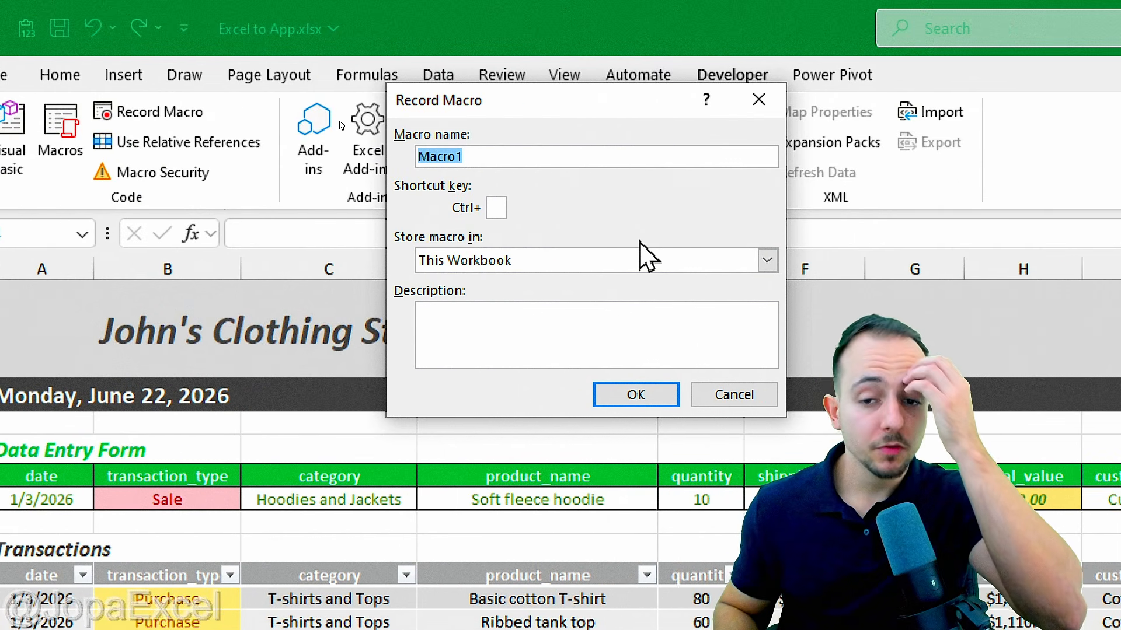
text(Save)
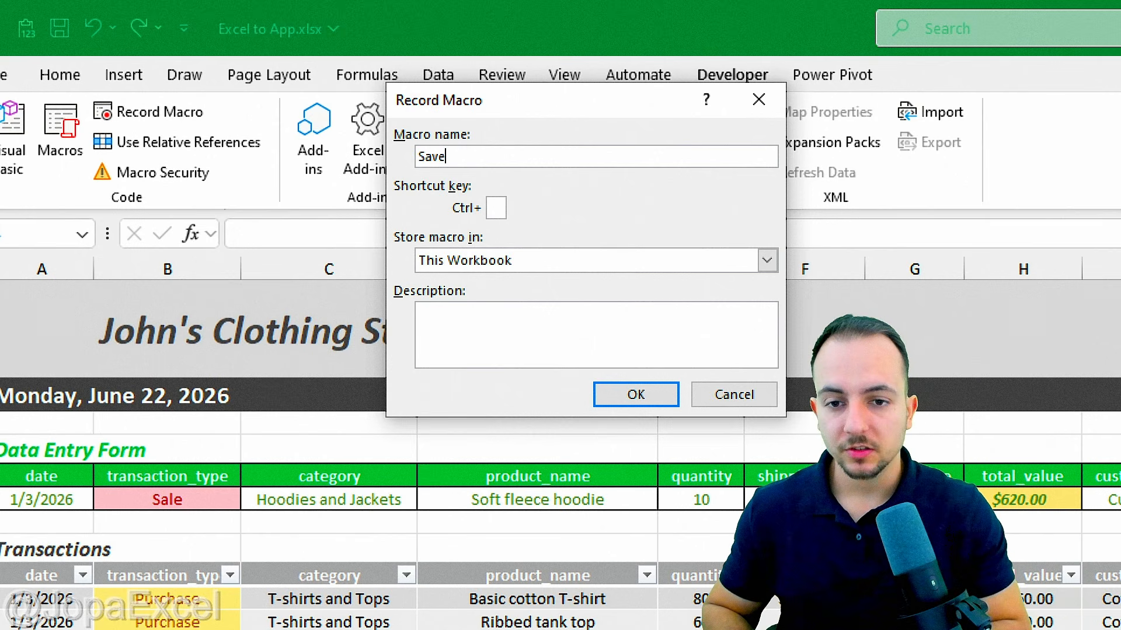
text( it into the table)
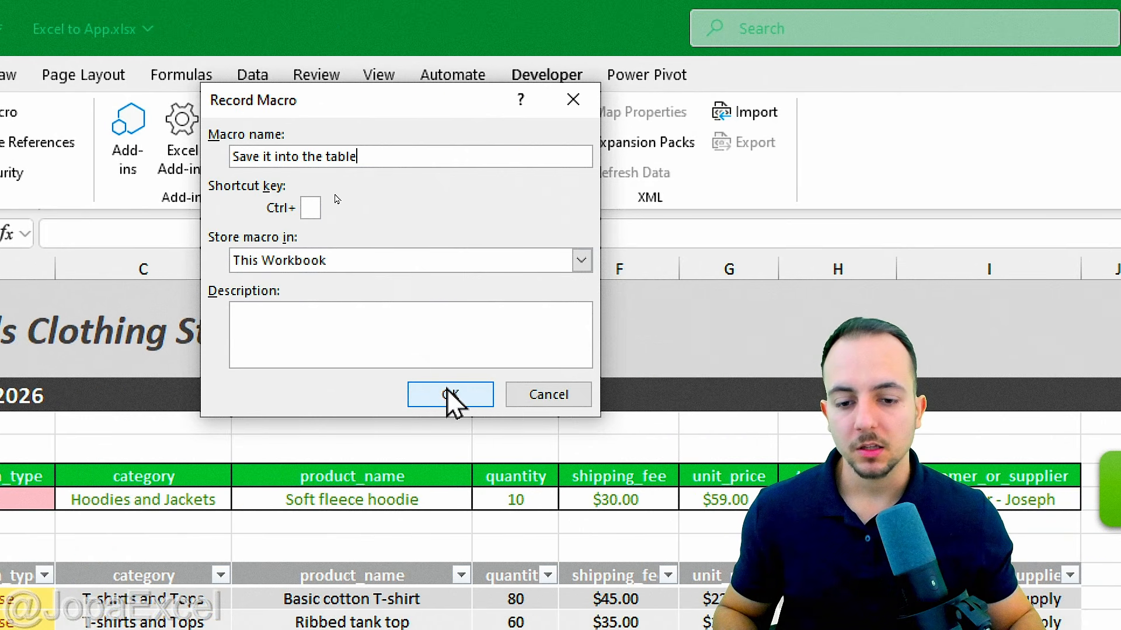
click(450, 395)
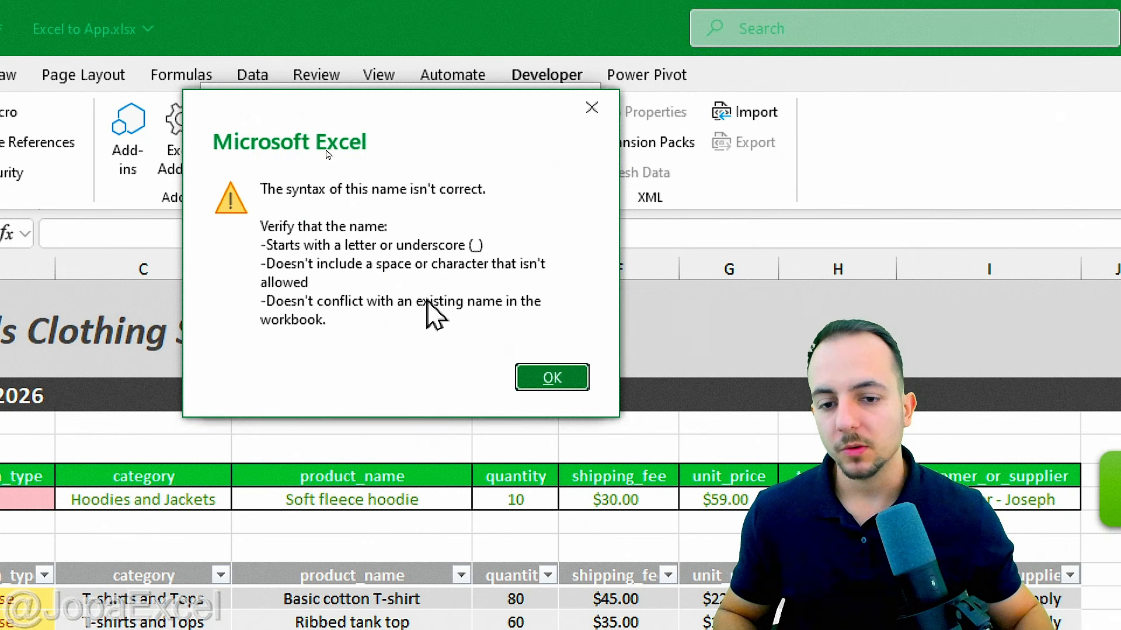
click(573, 380)
click(288, 156)
key(BackSpace)
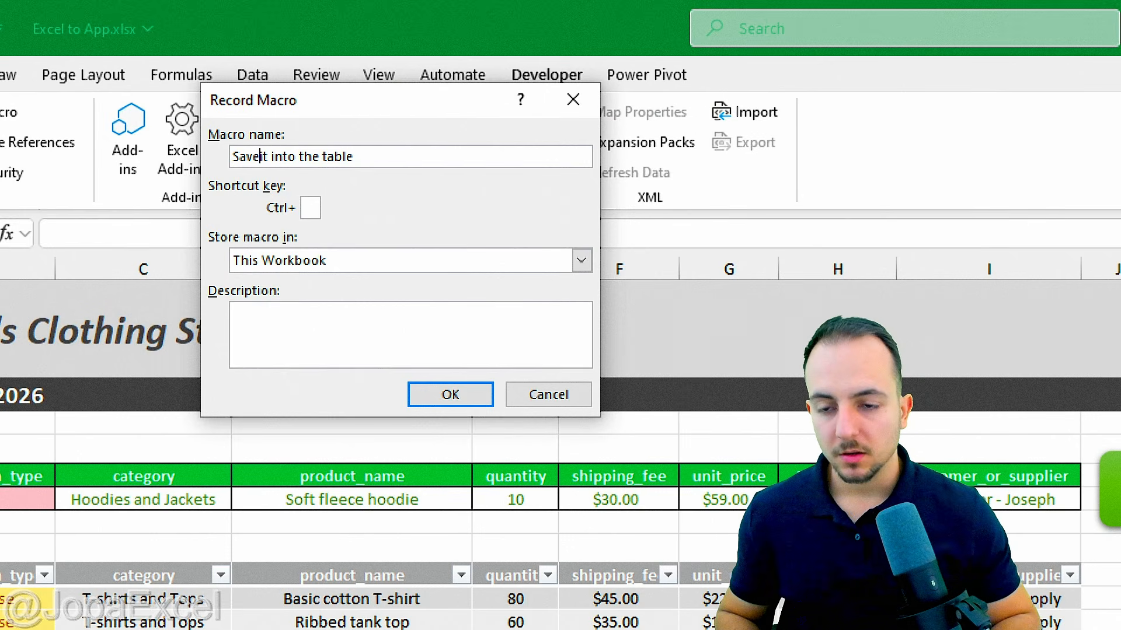
text(_)
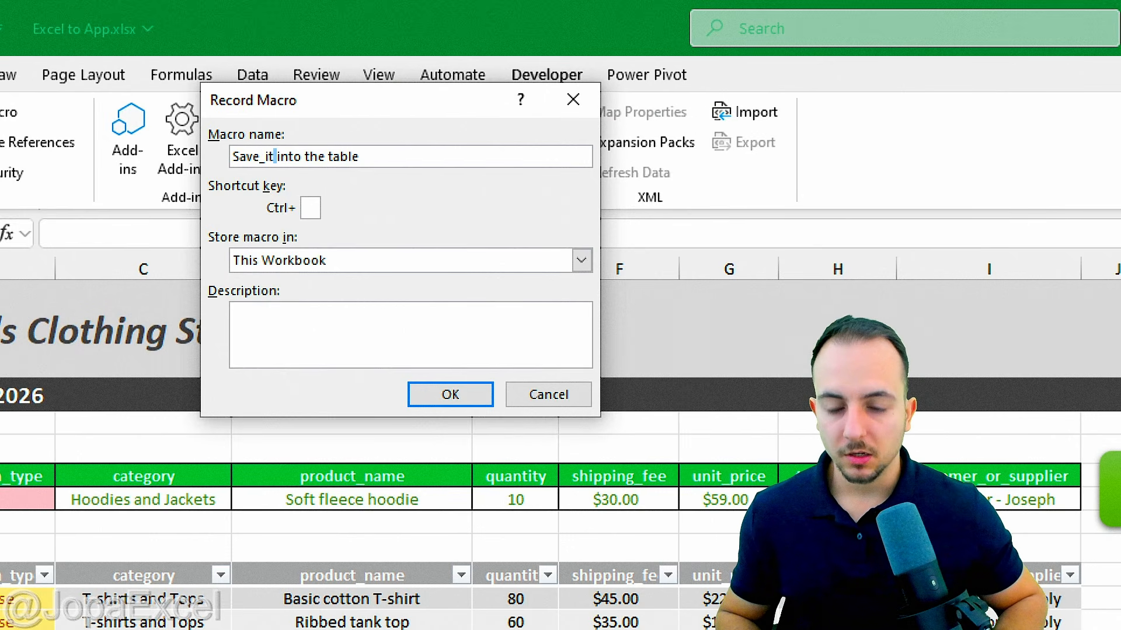
key(BackSpace)
text(_)
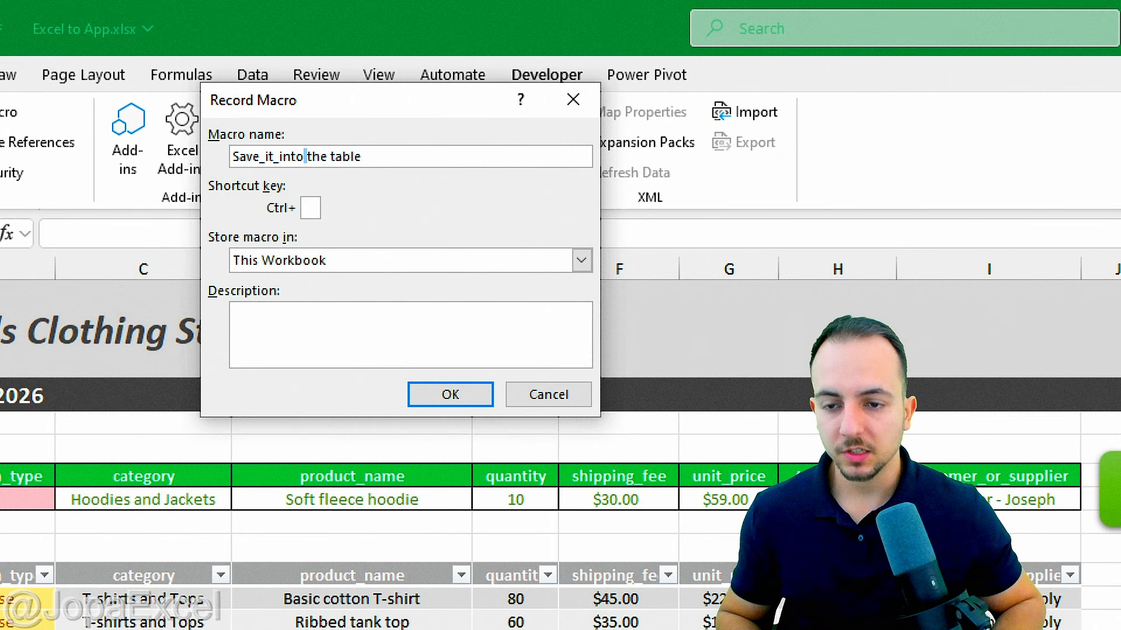
text(_)
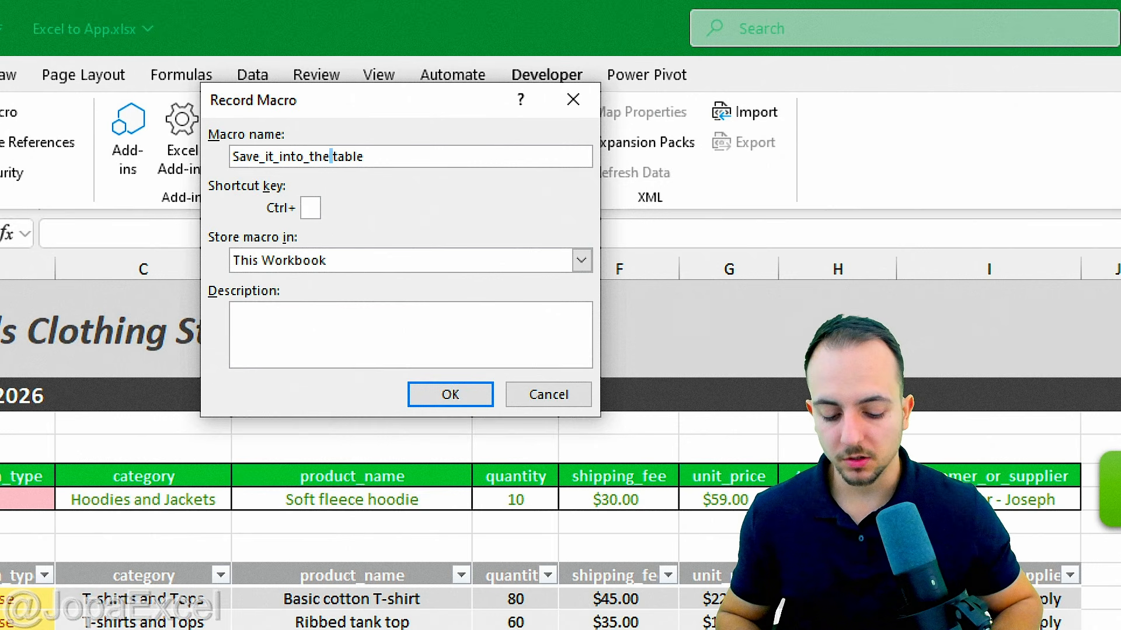
text(_)
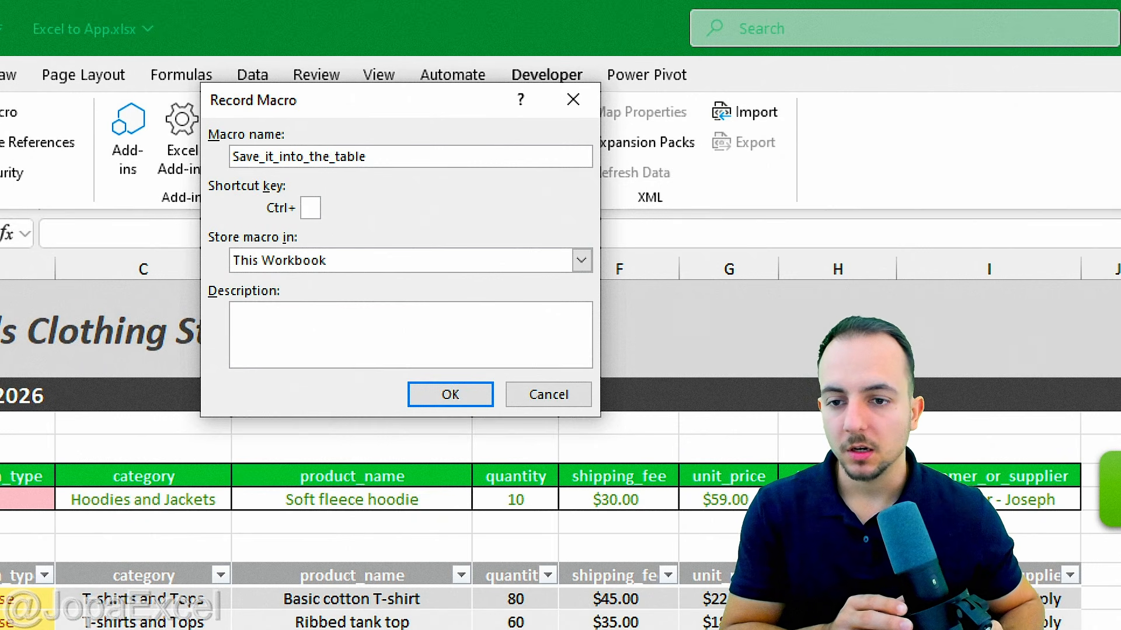
click(458, 392)
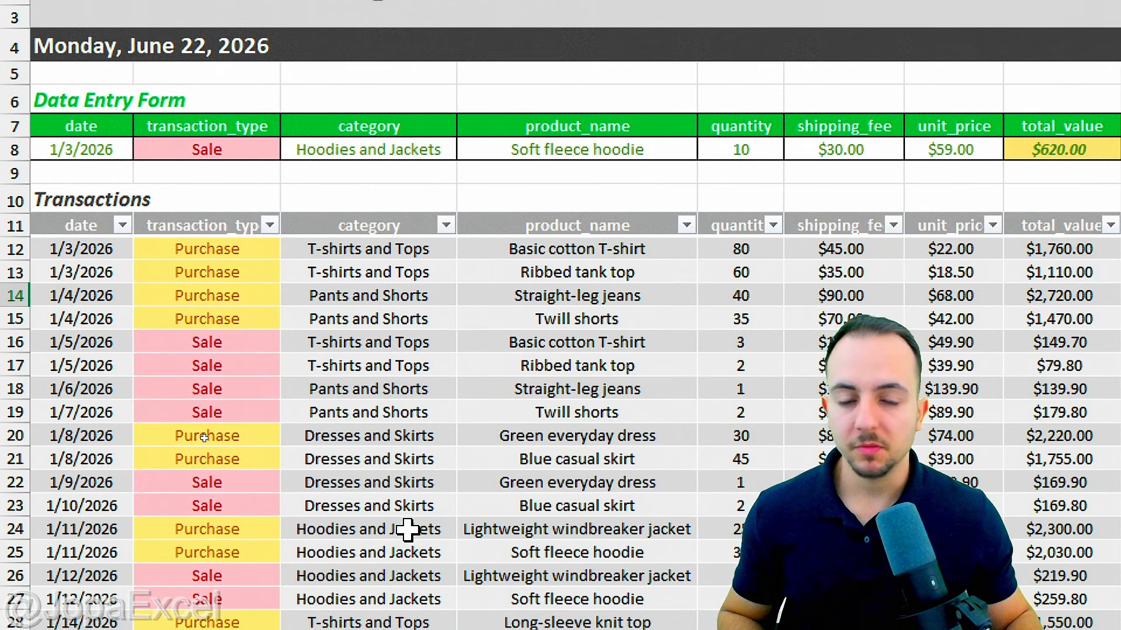
Step: Insert an empty table row above row 12, then select the form row A8 through customer_or_supplier
right_click(111, 248)
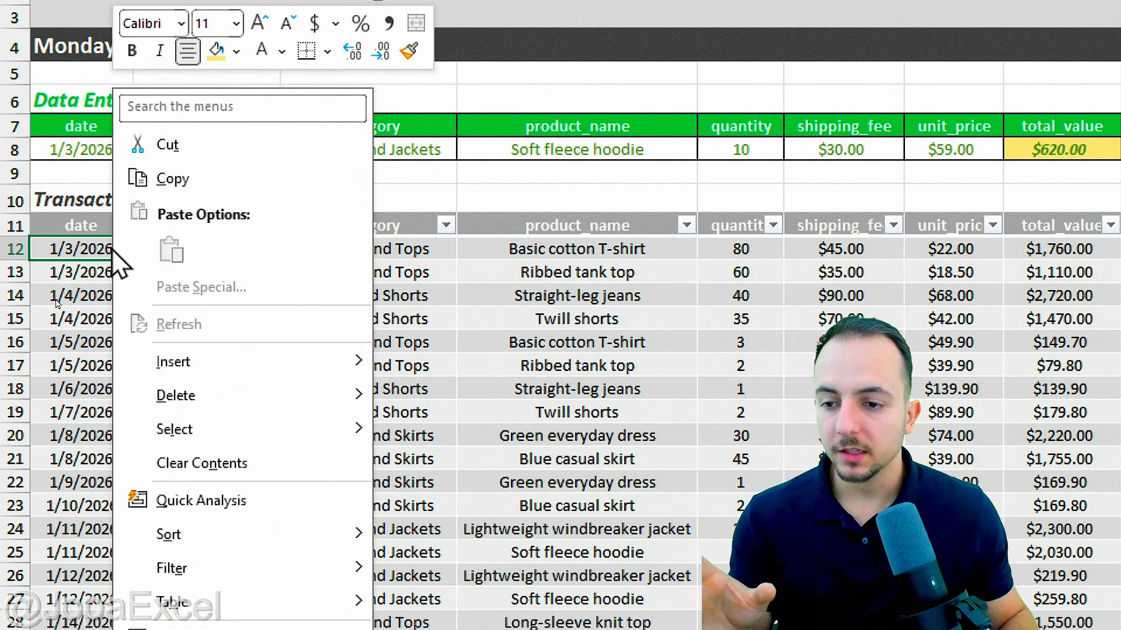
mouse_move(269, 367)
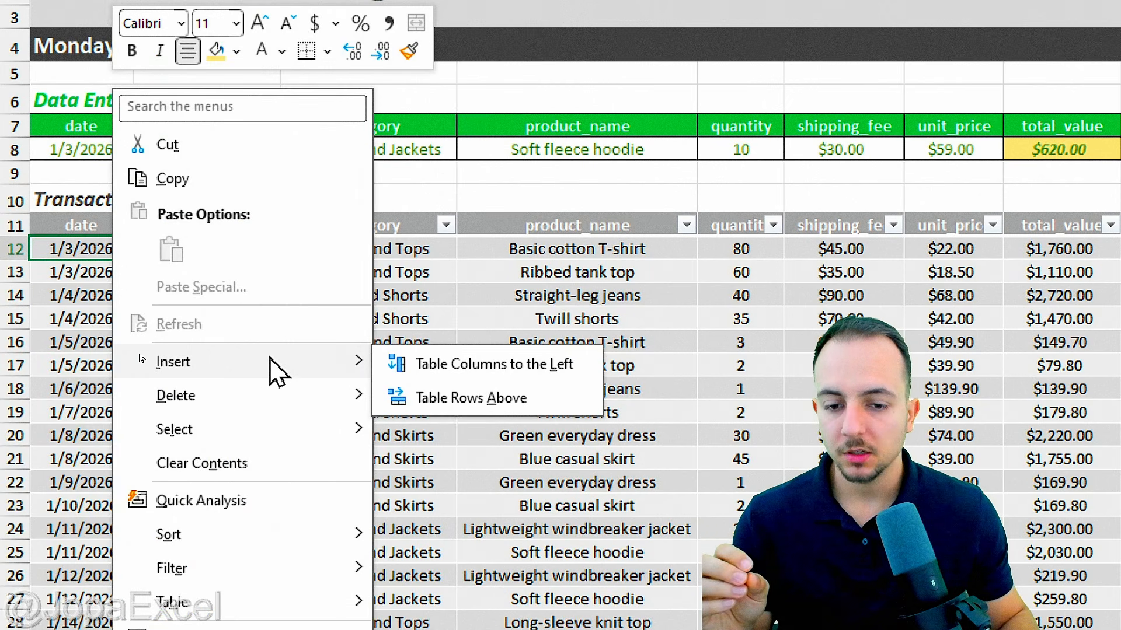
click(543, 403)
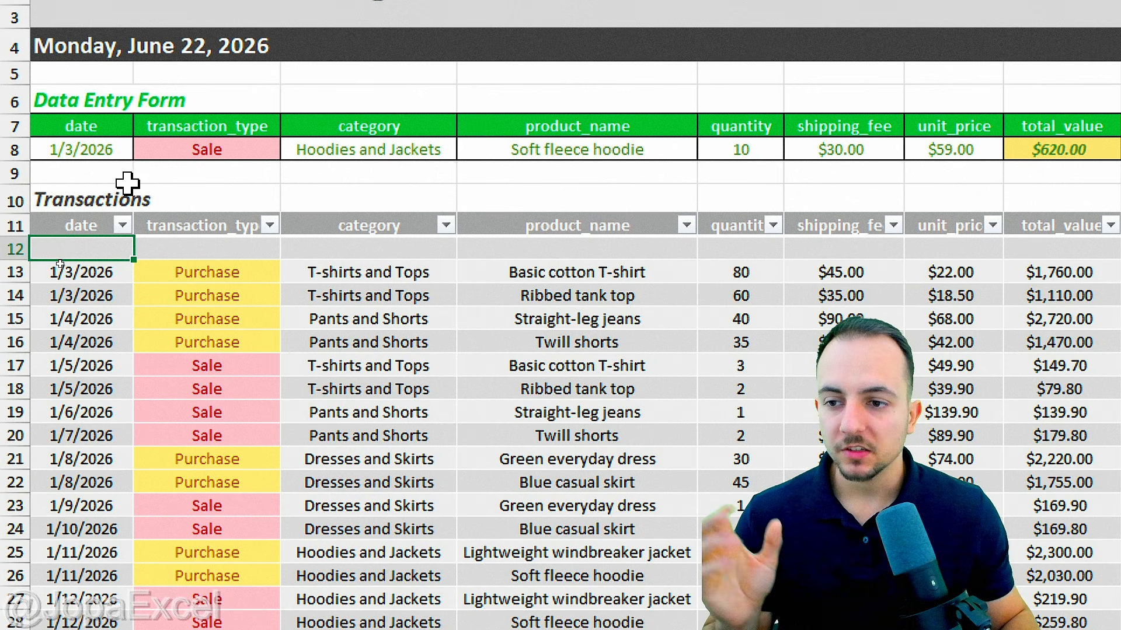
drag(96, 146, 985, 157)
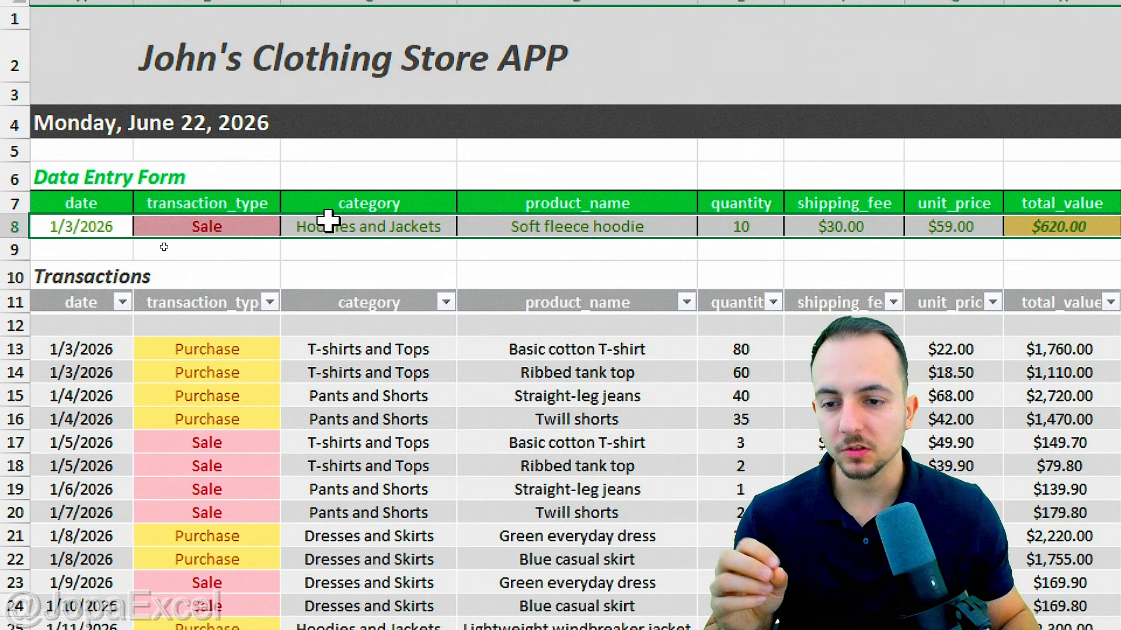
Step: Copy the form row and paste it as values into the new table row A12
right_click(328, 221)
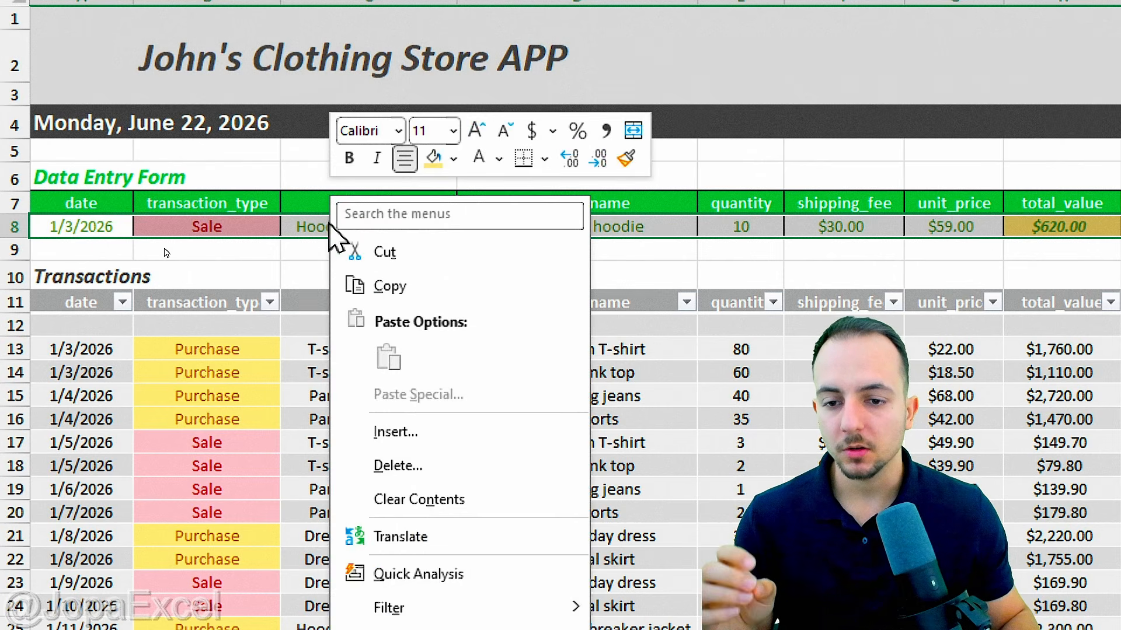
click(429, 285)
click(102, 328)
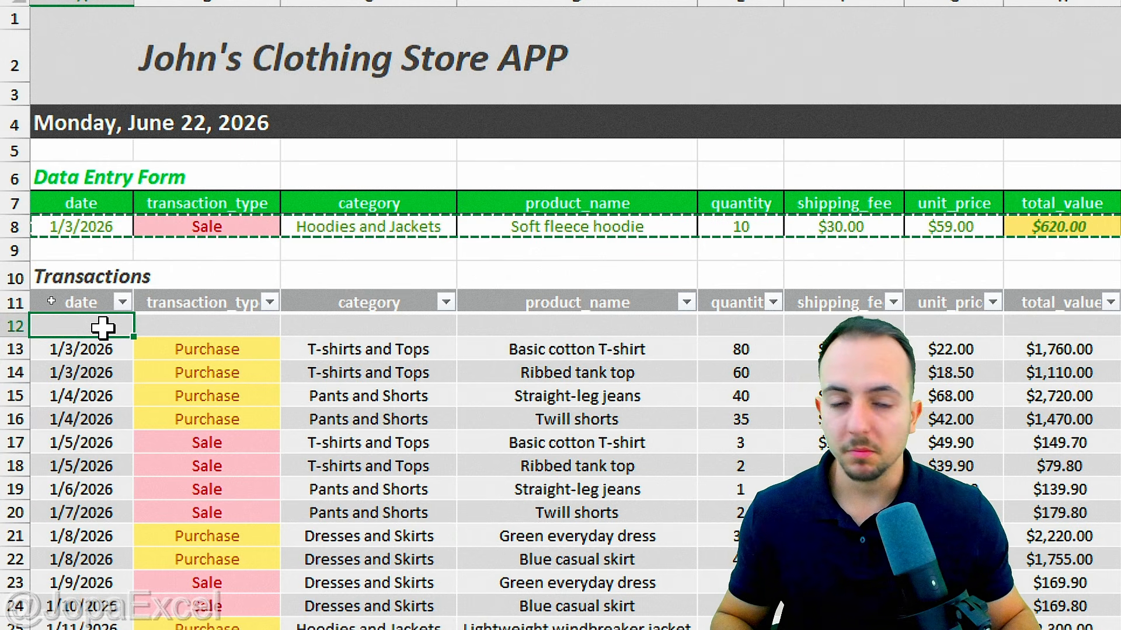
right_click(103, 329)
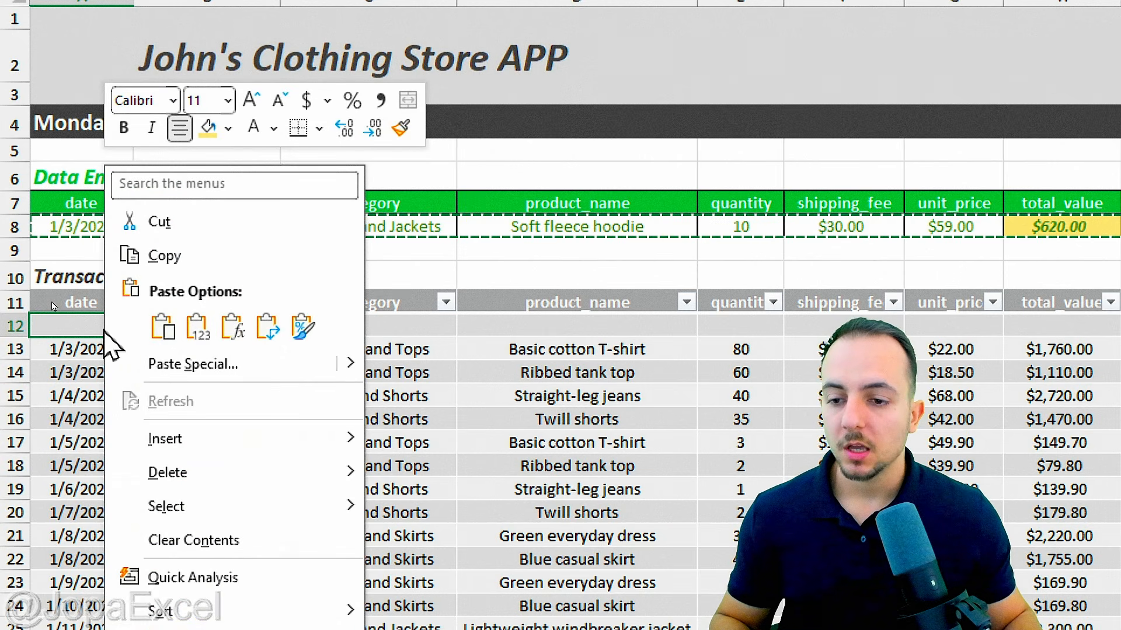
click(198, 327)
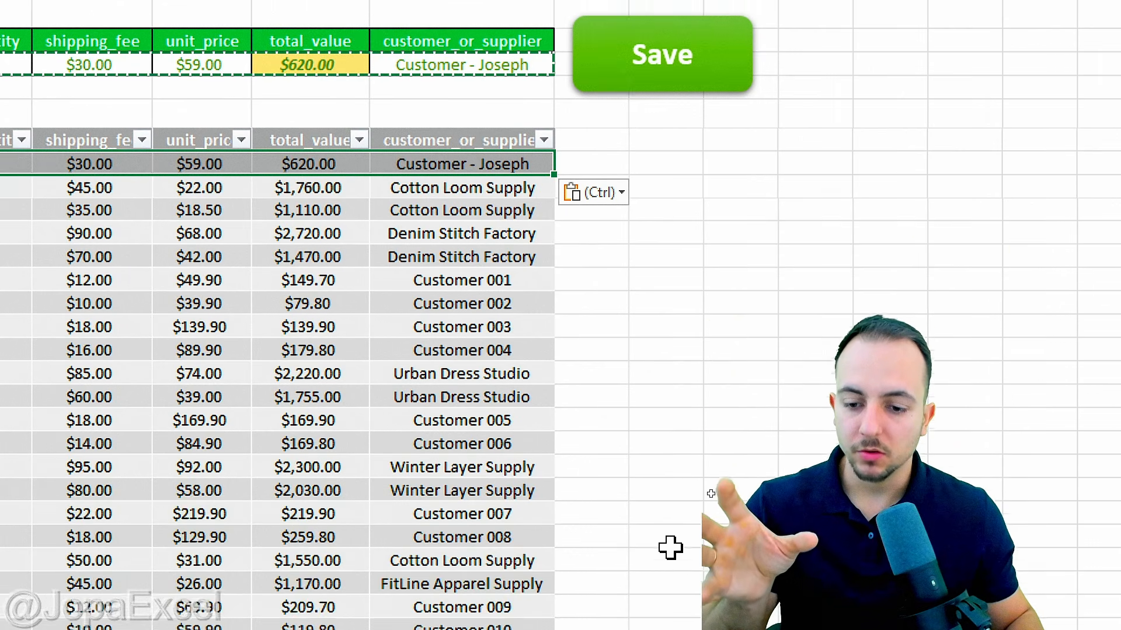
scroll(631, 440, down, 4)
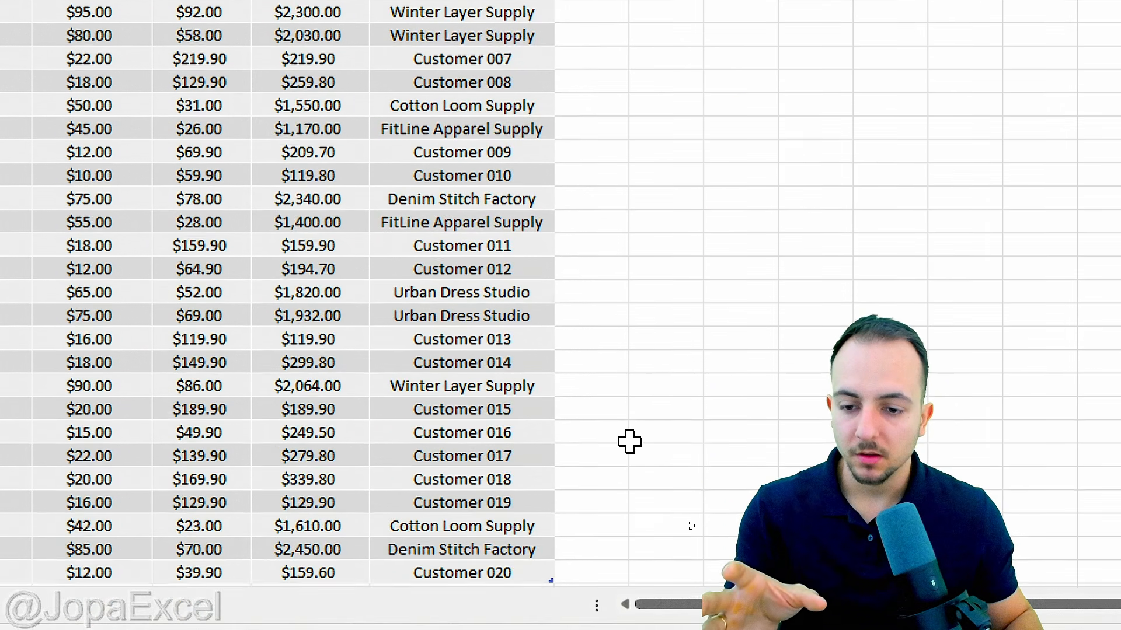
scroll(630, 440, up, 4)
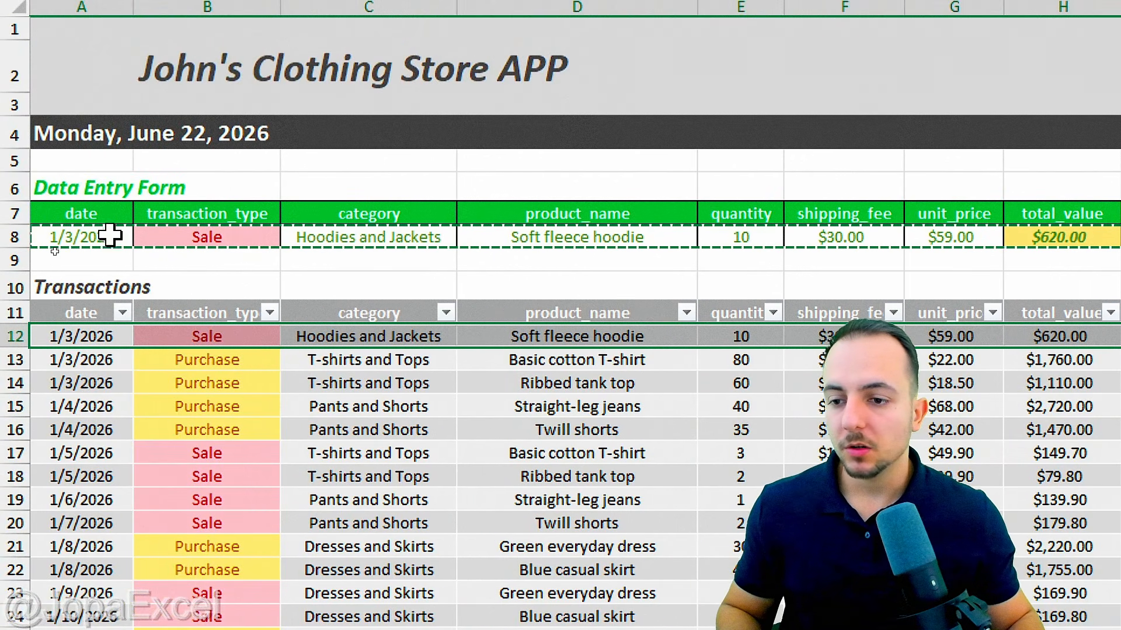
Step: Clear every form cell from date through customer_or_supplier, ending back on A8
click(110, 236)
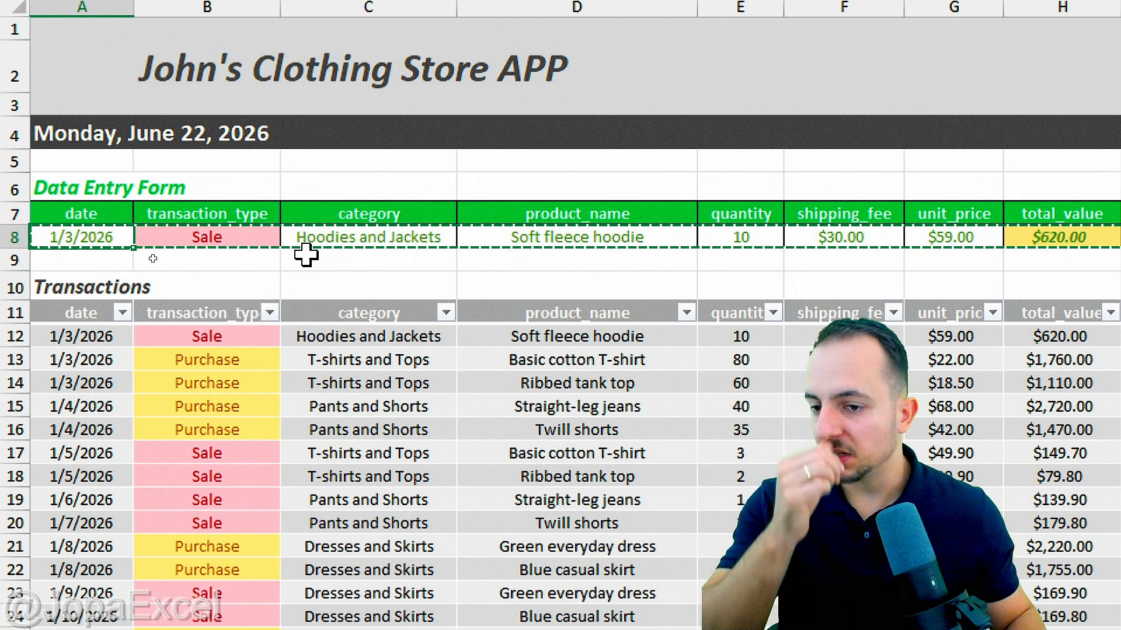
key(Delete)
click(253, 240)
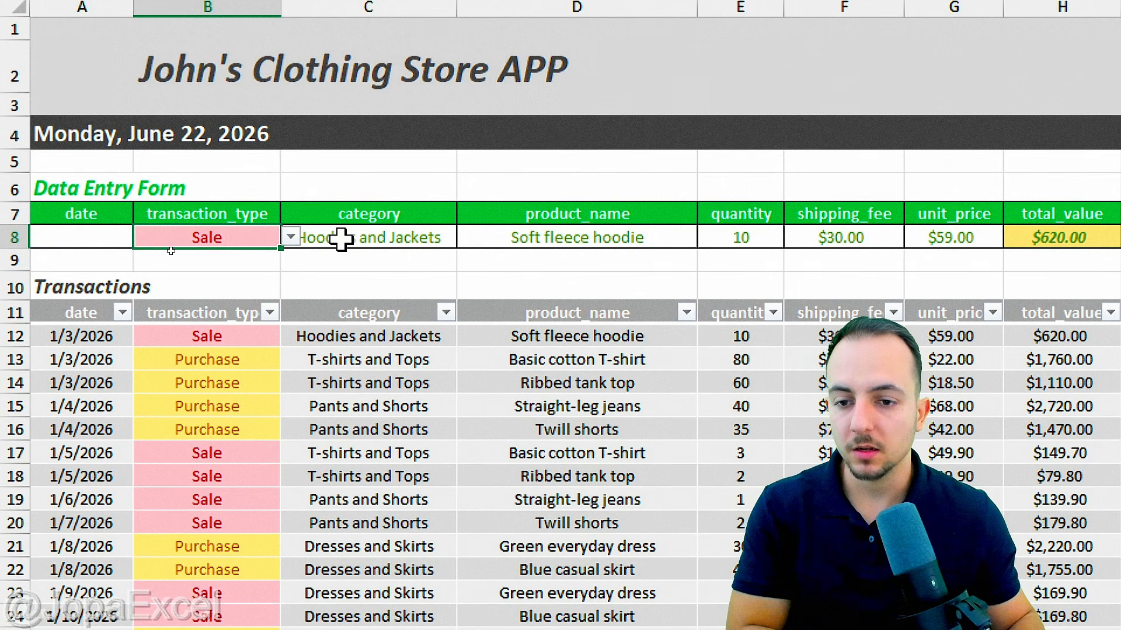
key(Delete)
click(379, 238)
key(Delete)
click(561, 241)
key(Delete)
click(742, 237)
key(Delete)
click(843, 234)
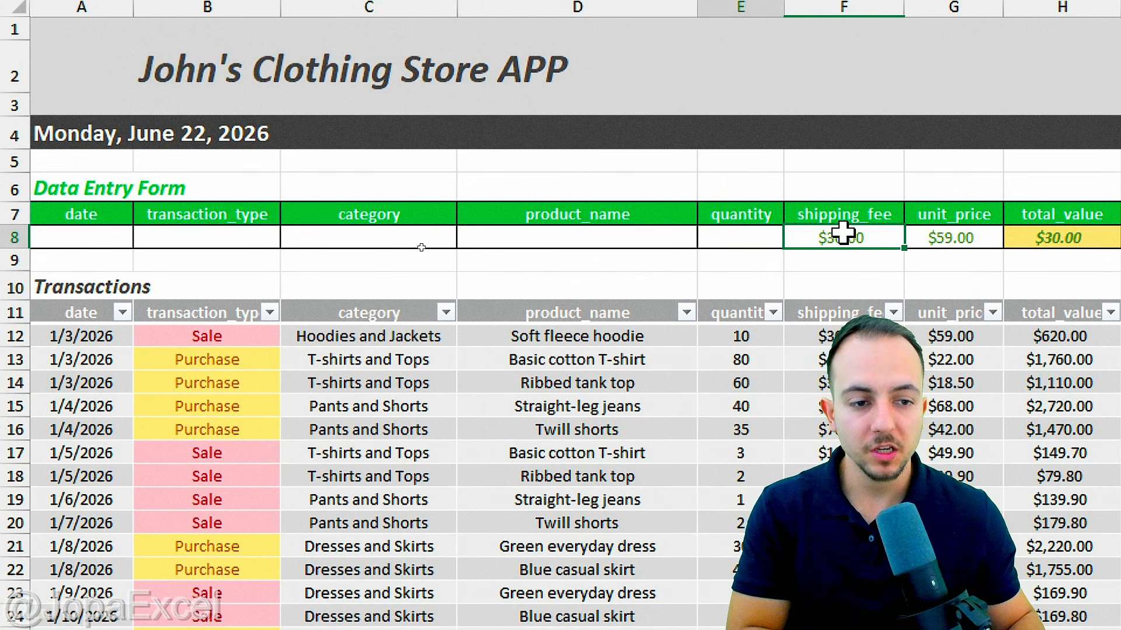
key(Delete)
click(953, 236)
key(Delete)
scroll(979, 268, right, 3)
click(815, 240)
key(Delete)
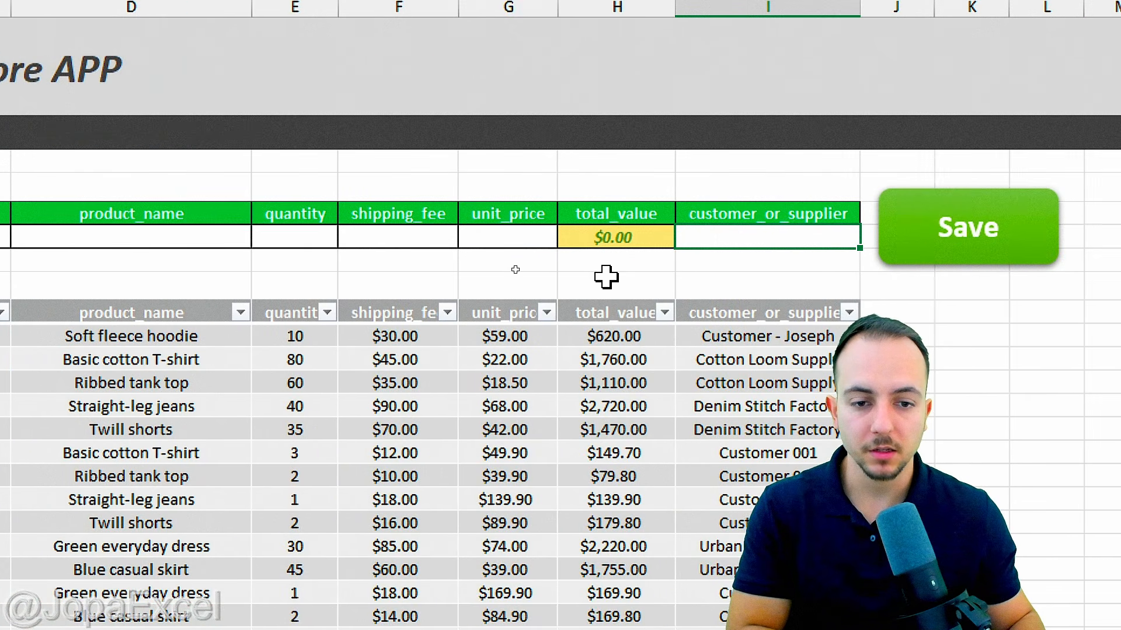
scroll(138, 276, left, 1)
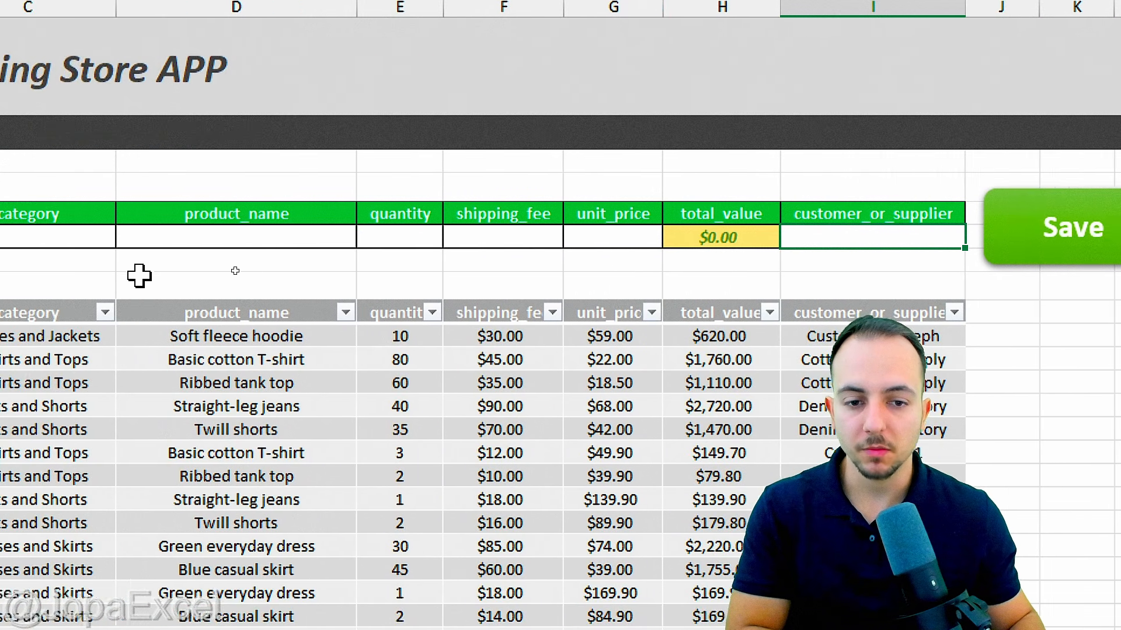
scroll(138, 276, left, 1)
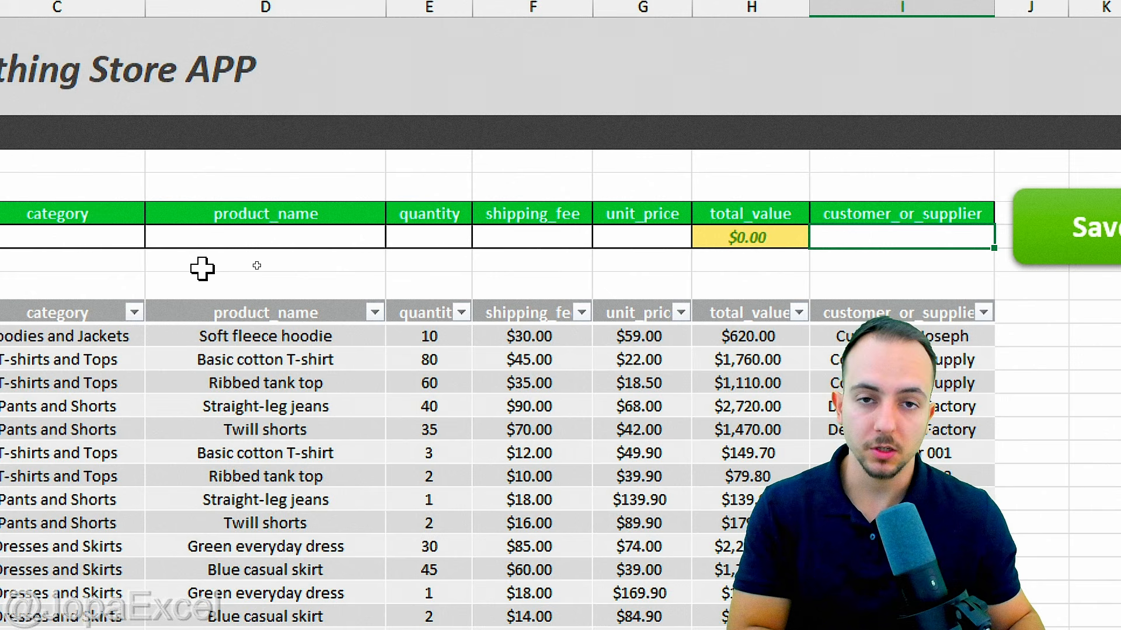
scroll(140, 265, left, 2)
click(56, 234)
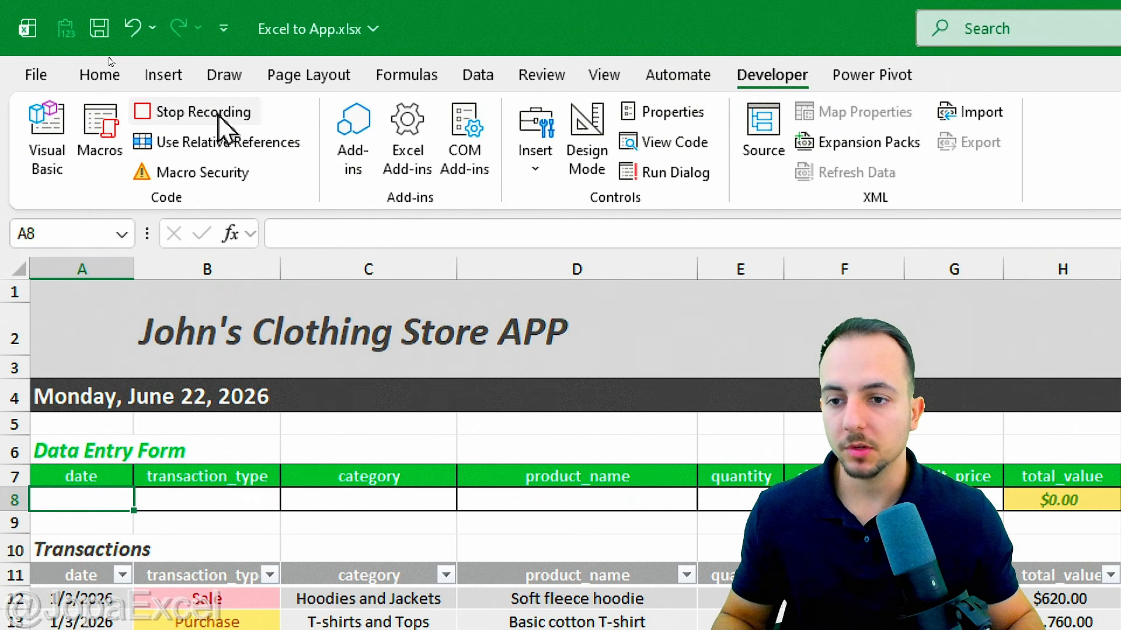
Step: Stop the recording and assign Save_it_into_the_table to the green Save shape
click(219, 116)
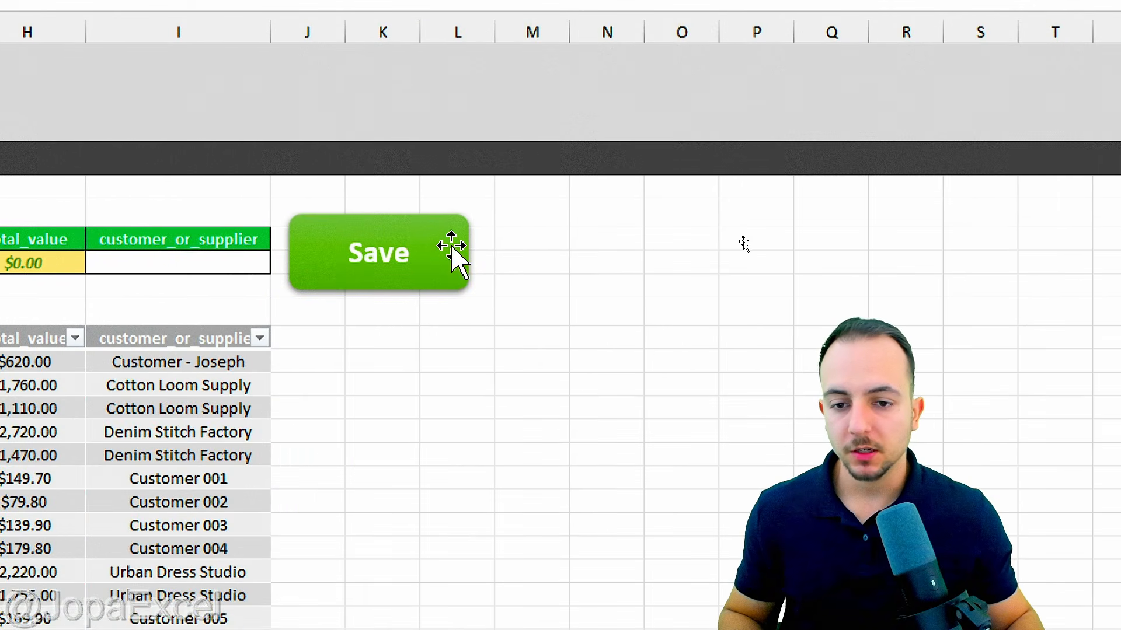
right_click(452, 250)
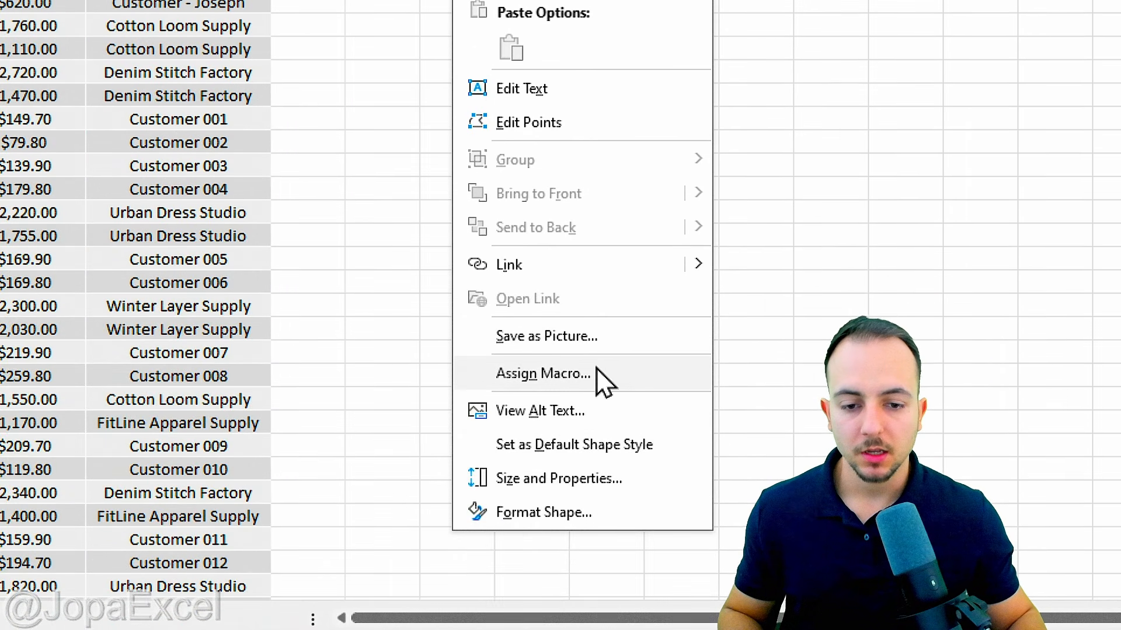
click(604, 377)
click(493, 237)
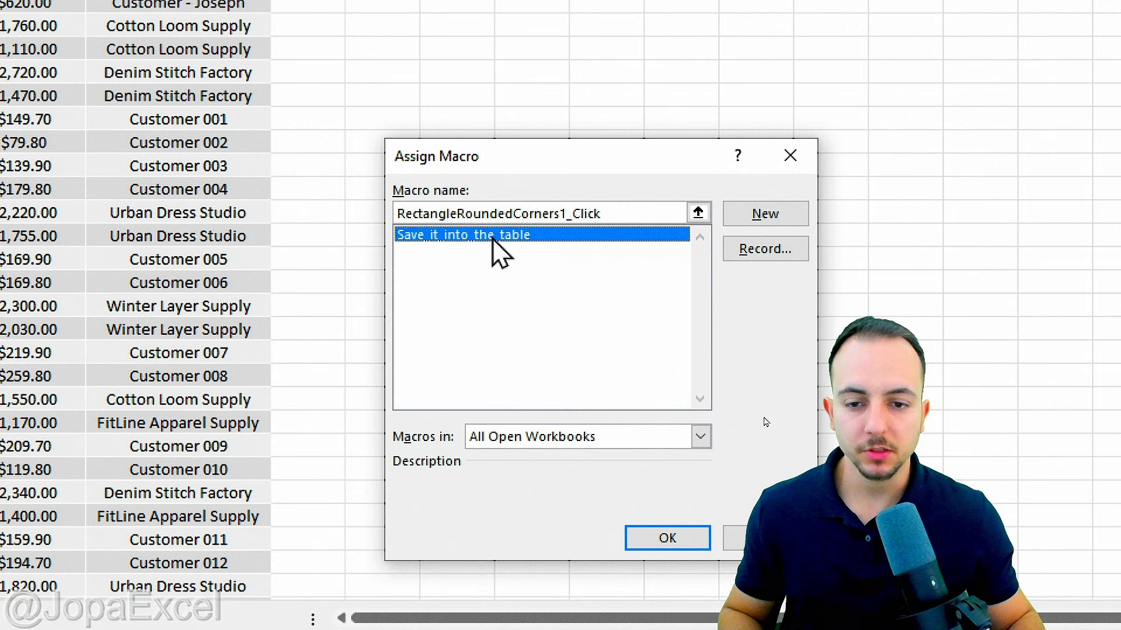
click(663, 546)
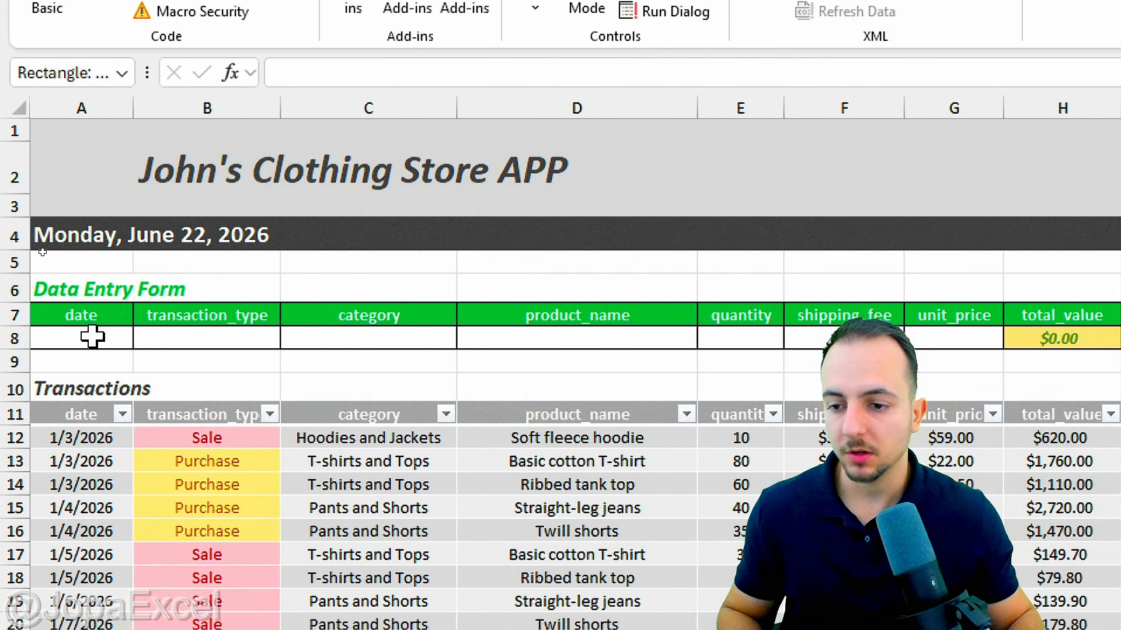
Step: Enter date 01/01/2027, Purchase, category Dresses and Skirts, and product Denim skirt in the form
click(93, 337)
text(01/01)
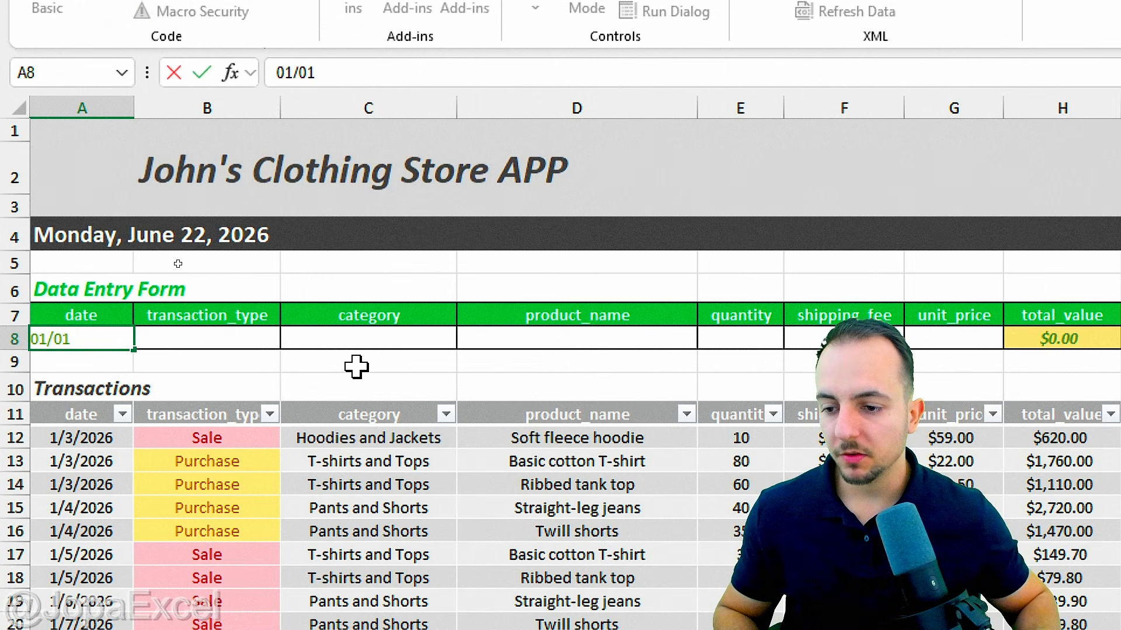
text(/2027)
key(Tab)
key(alt+Down)
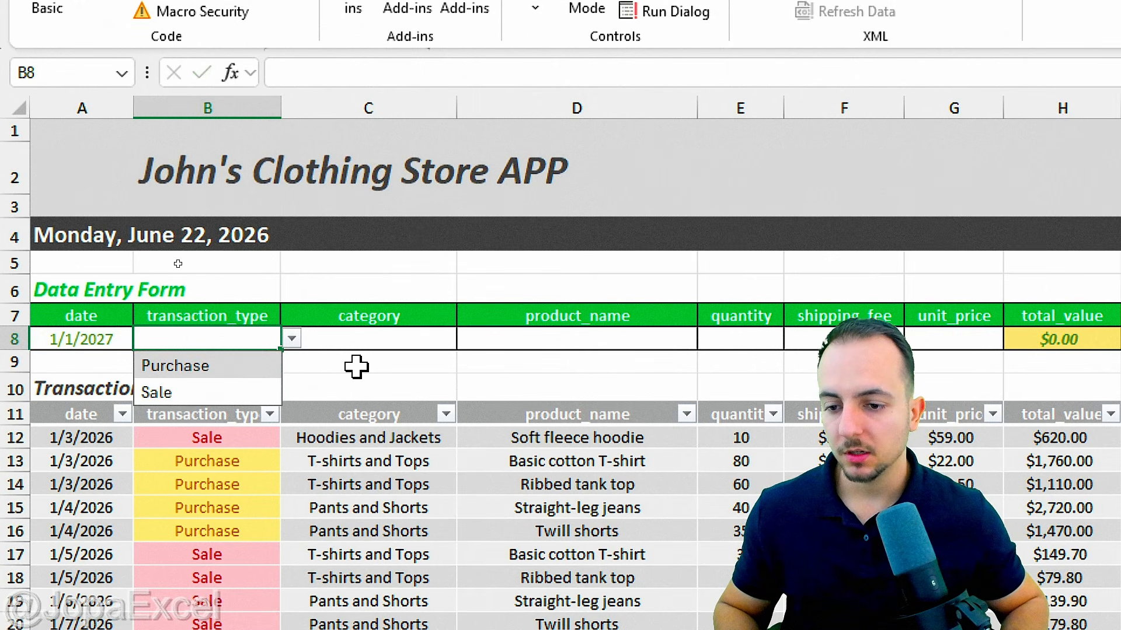
click(236, 368)
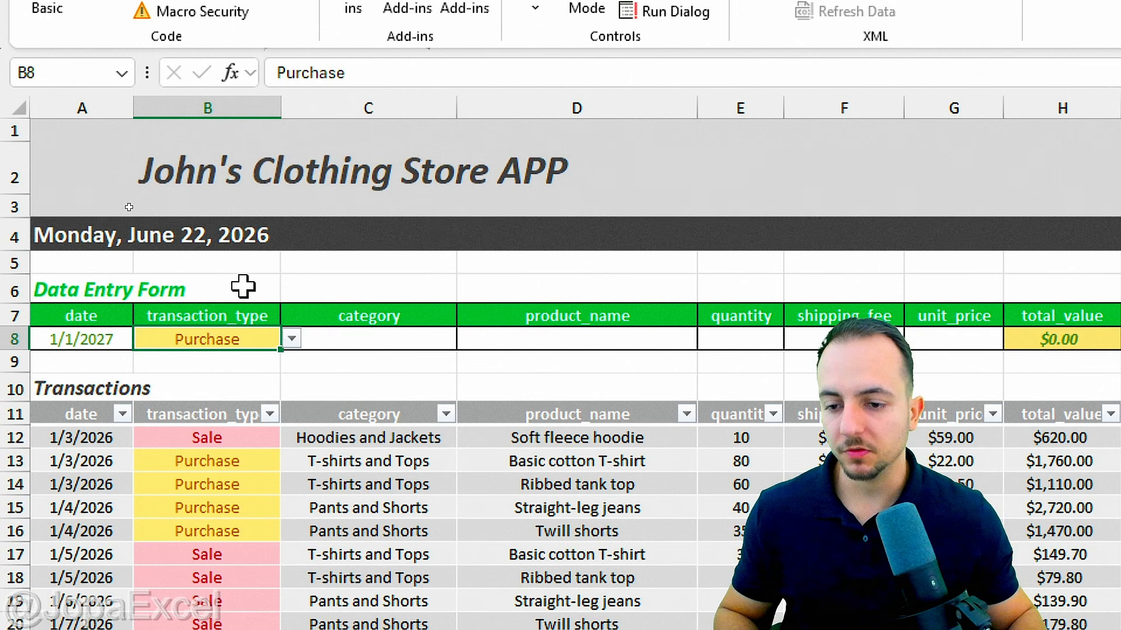
click(348, 344)
click(467, 339)
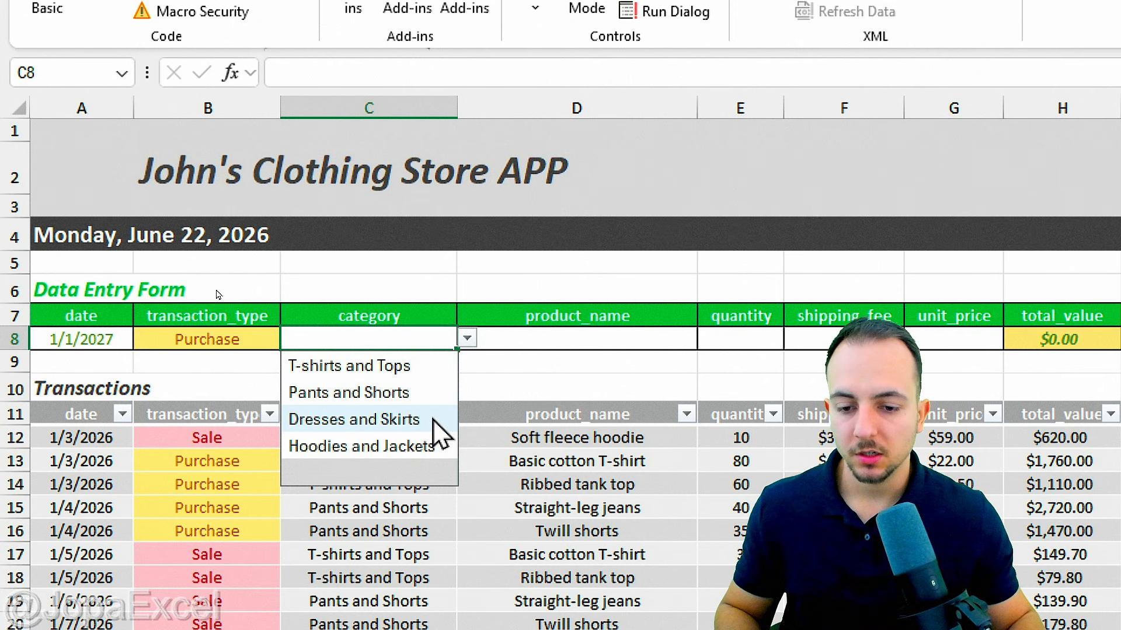
click(400, 420)
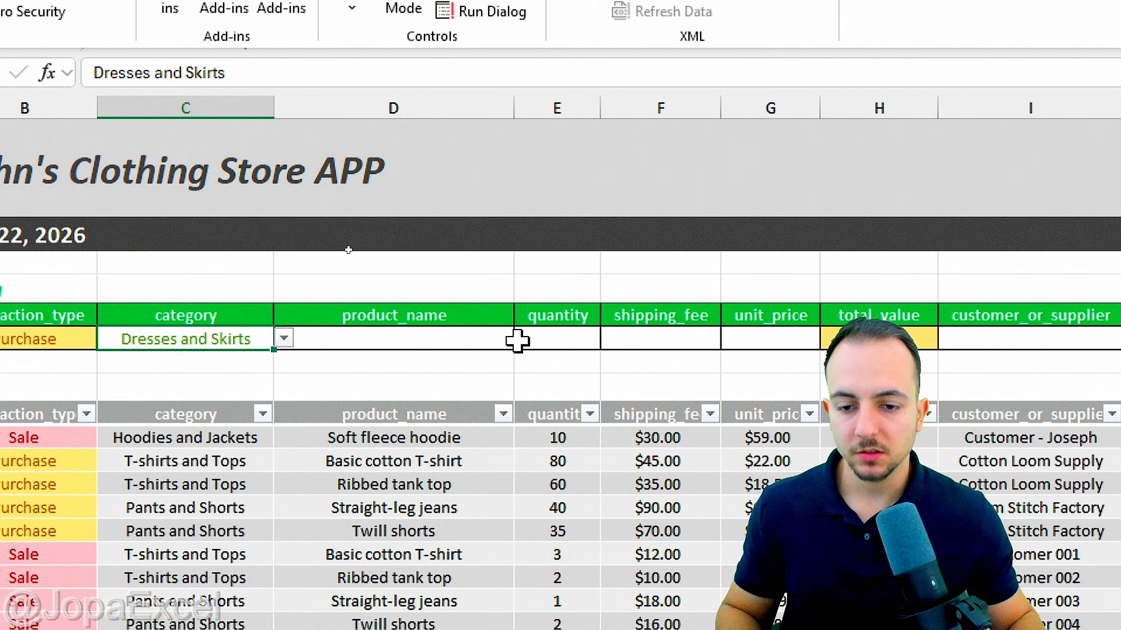
click(511, 342)
click(525, 338)
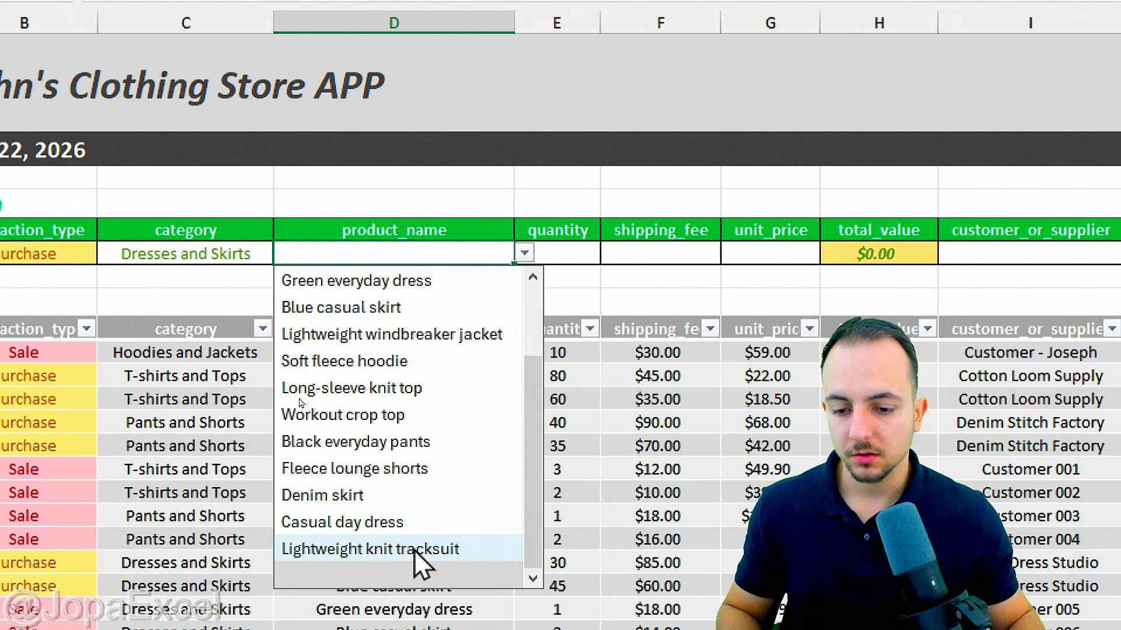
click(413, 497)
Step: Enter quantity 10, shipping fee 0, unit price 100, and the customer's name
click(586, 255)
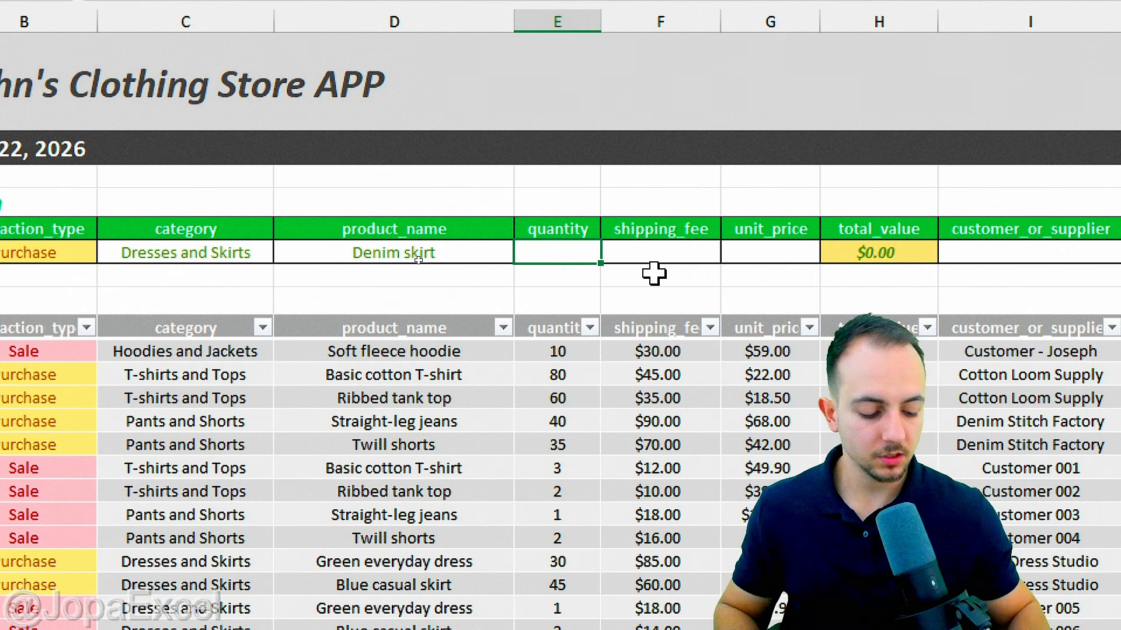
text(10)
key(Tab)
text(0)
key(Tab)
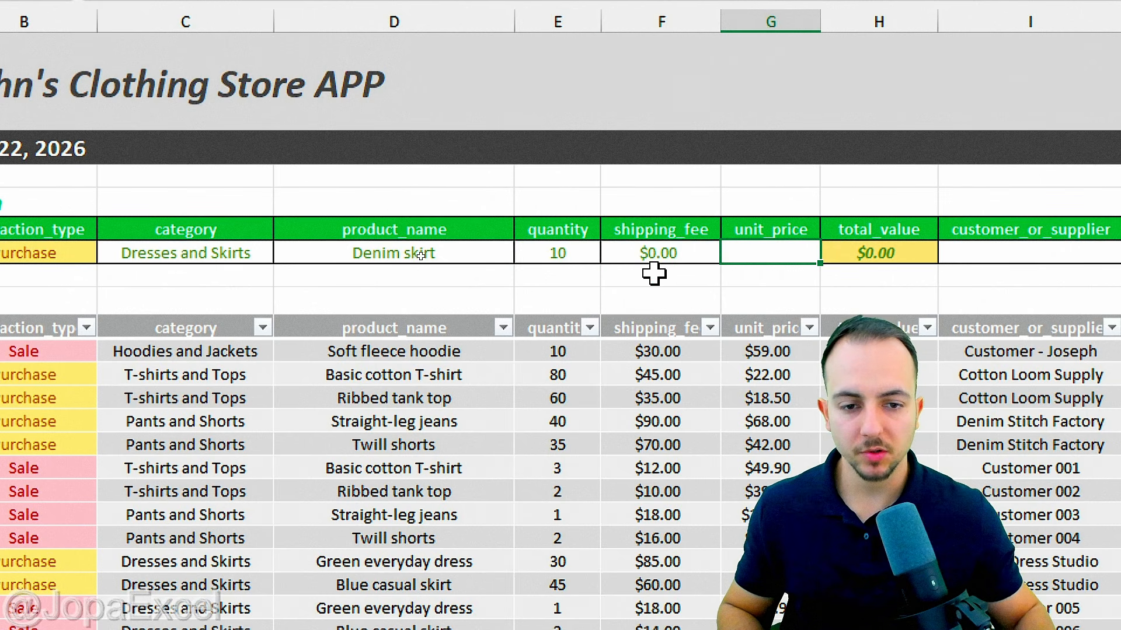
text(10)
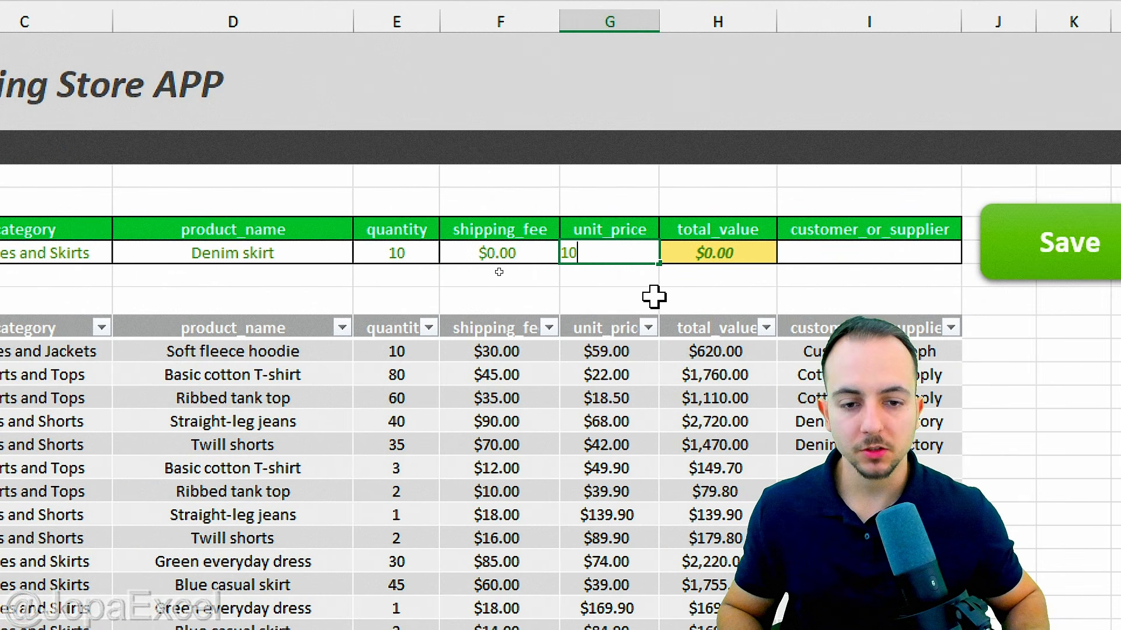
text(0)
key(Tab)
click(856, 258)
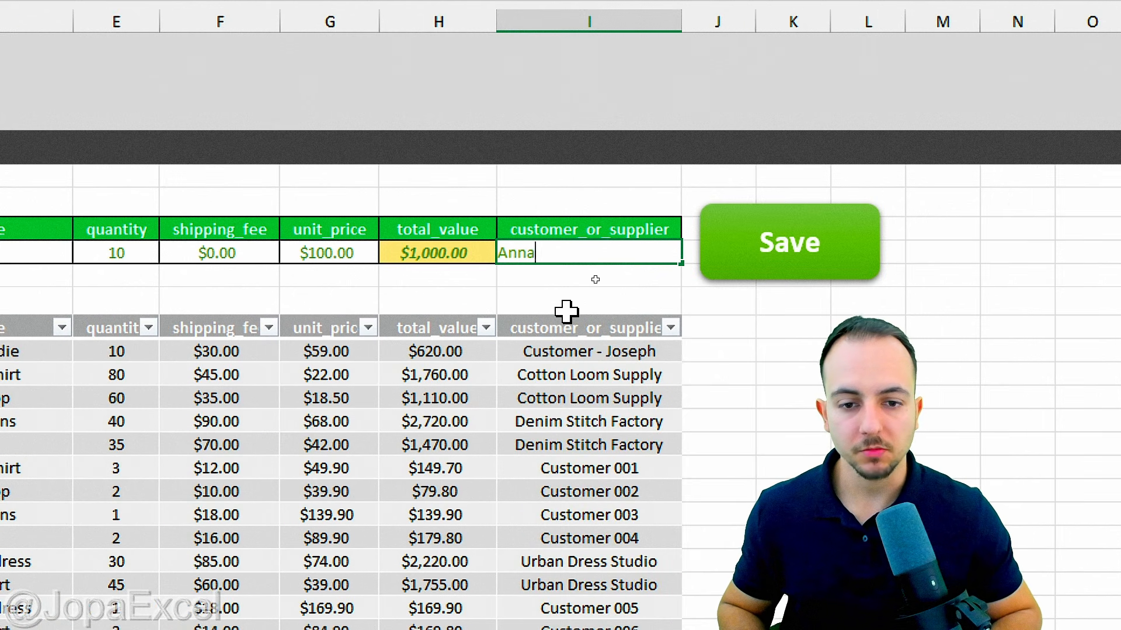
text(Anna)
key(Return)
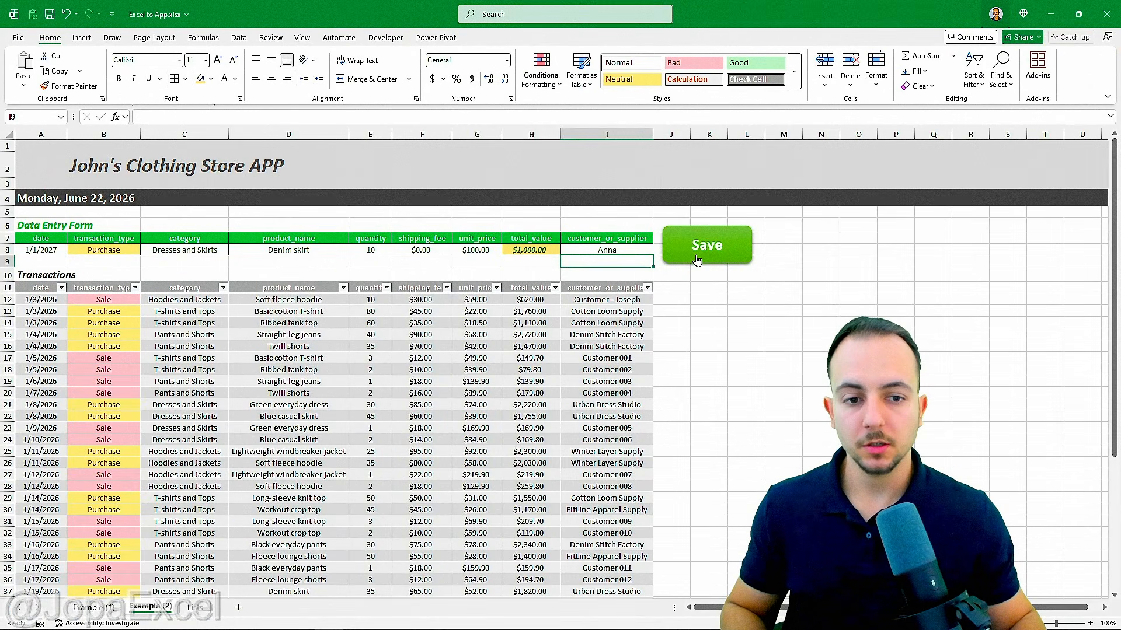
Step: Run the Save button macro, check the Example (1) sheet, then return to Example (2)
click(697, 261)
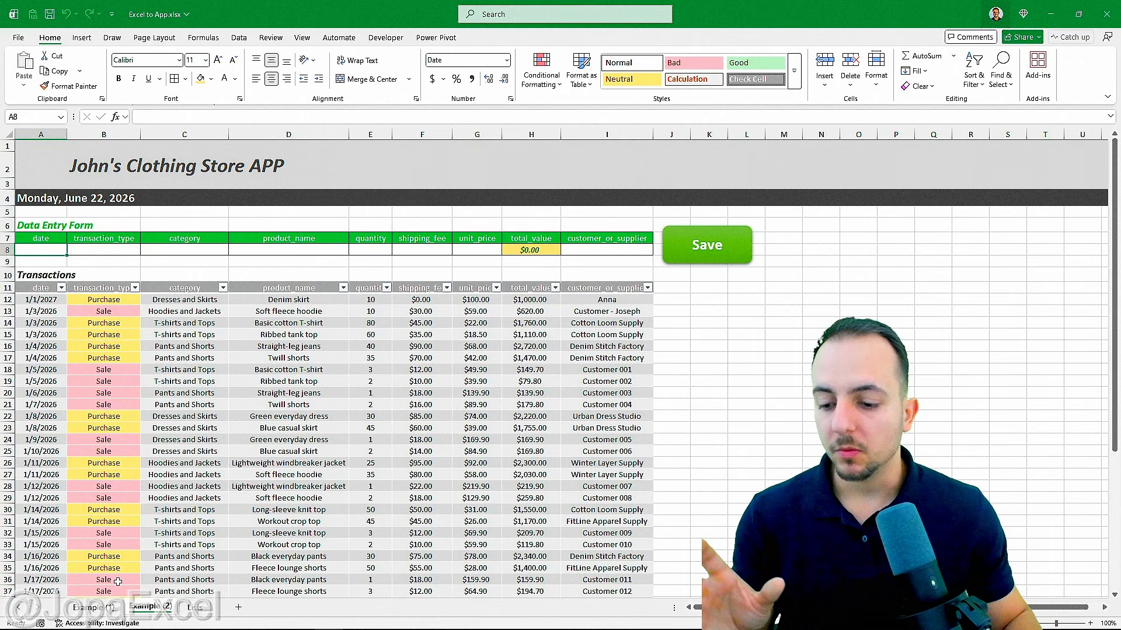
click(100, 608)
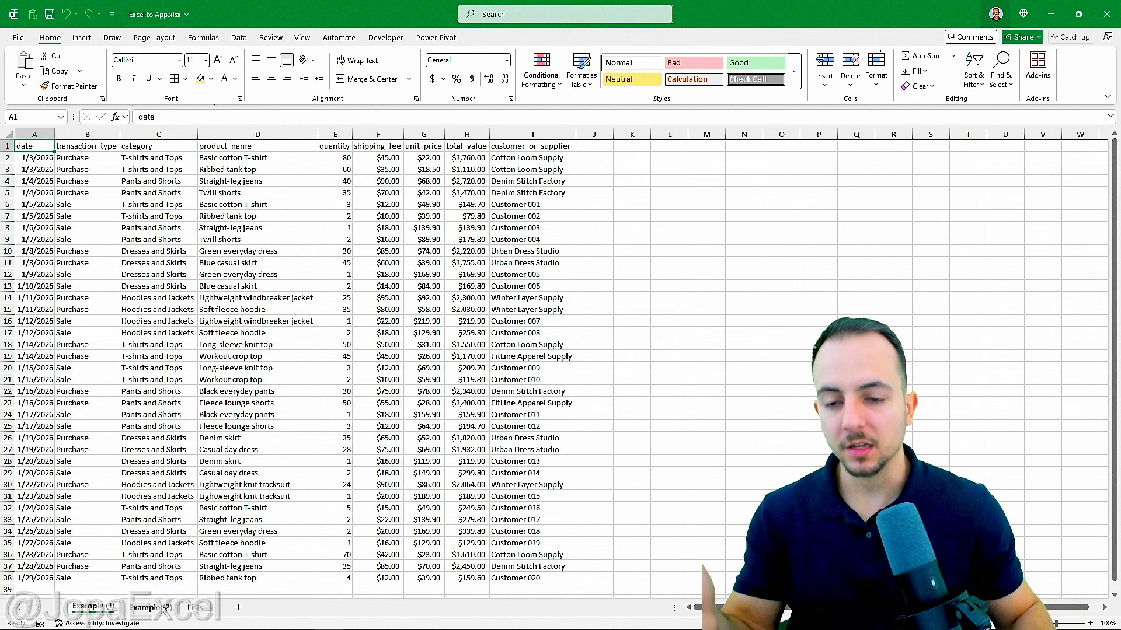
key(ctrl+Page_Down)
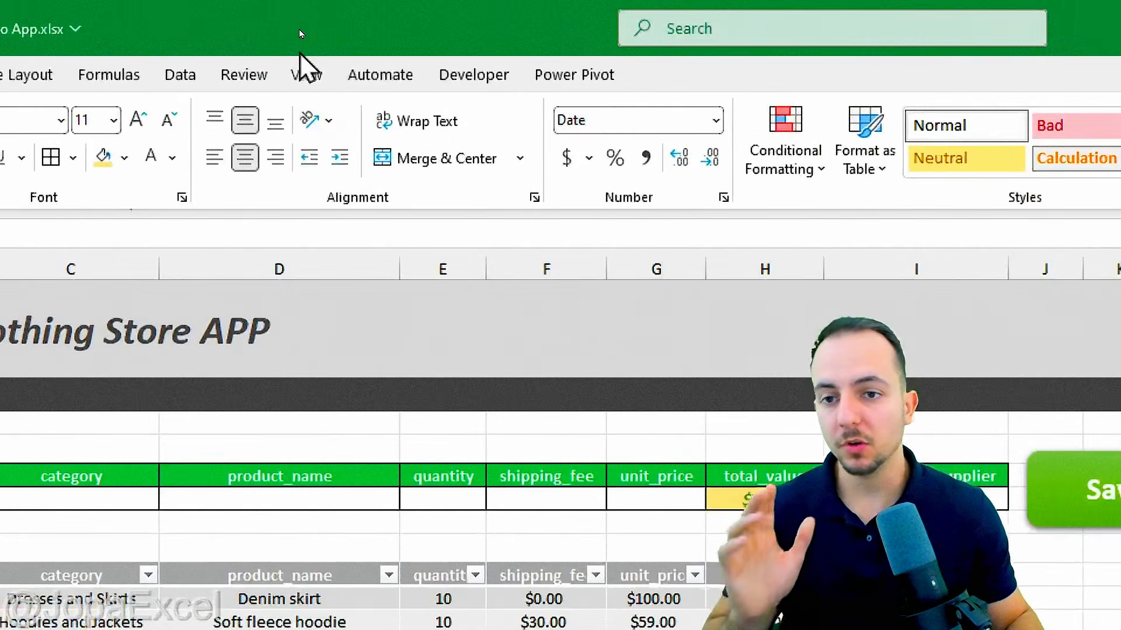
Step: Hide the headings, gridlines and formula bar from the View tab
click(315, 85)
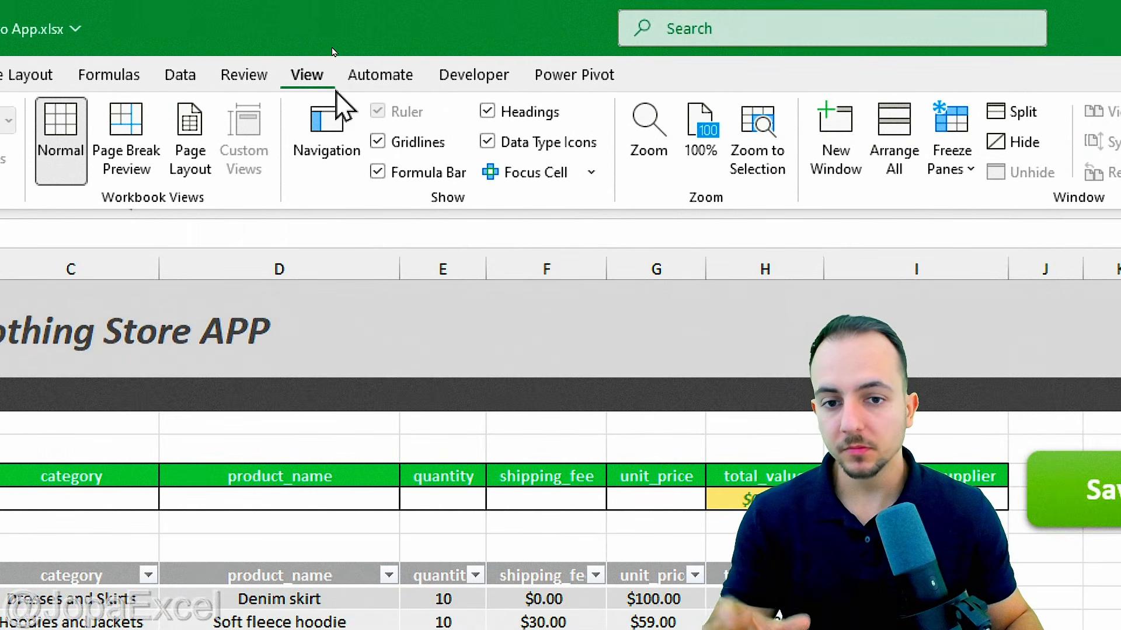
mouse_move(508, 89)
mouse_down()
mouse_move(349, 195)
mouse_move(645, 105)
mouse_move(434, 82)
mouse_up()
drag(380, 164, 449, 138)
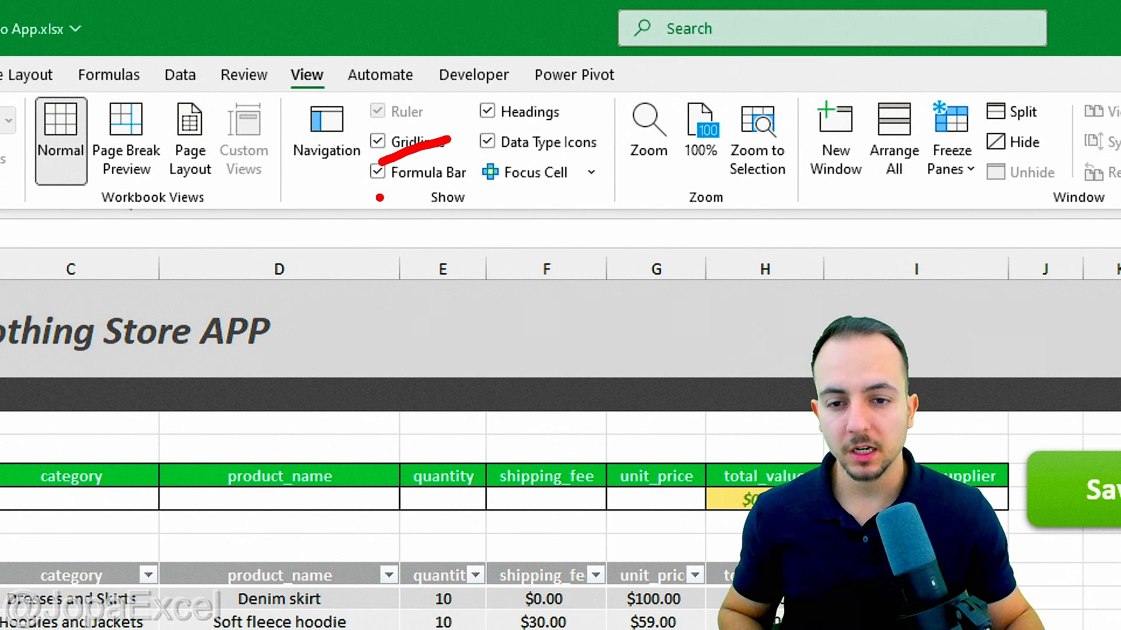
drag(380, 198, 455, 182)
drag(466, 132, 562, 120)
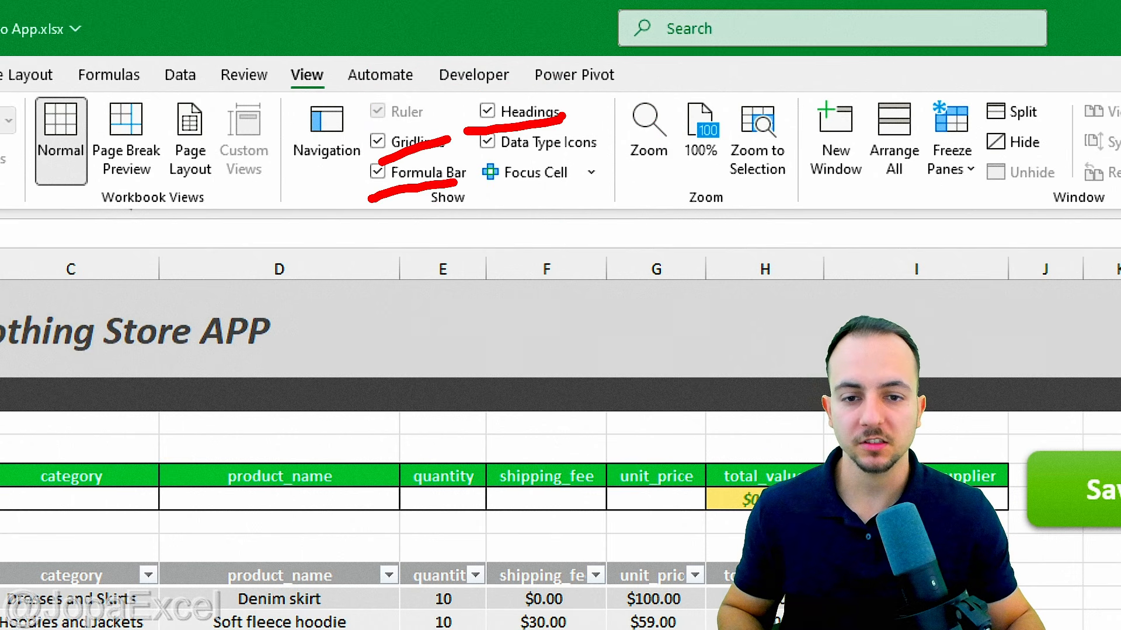
key(Escape)
click(487, 112)
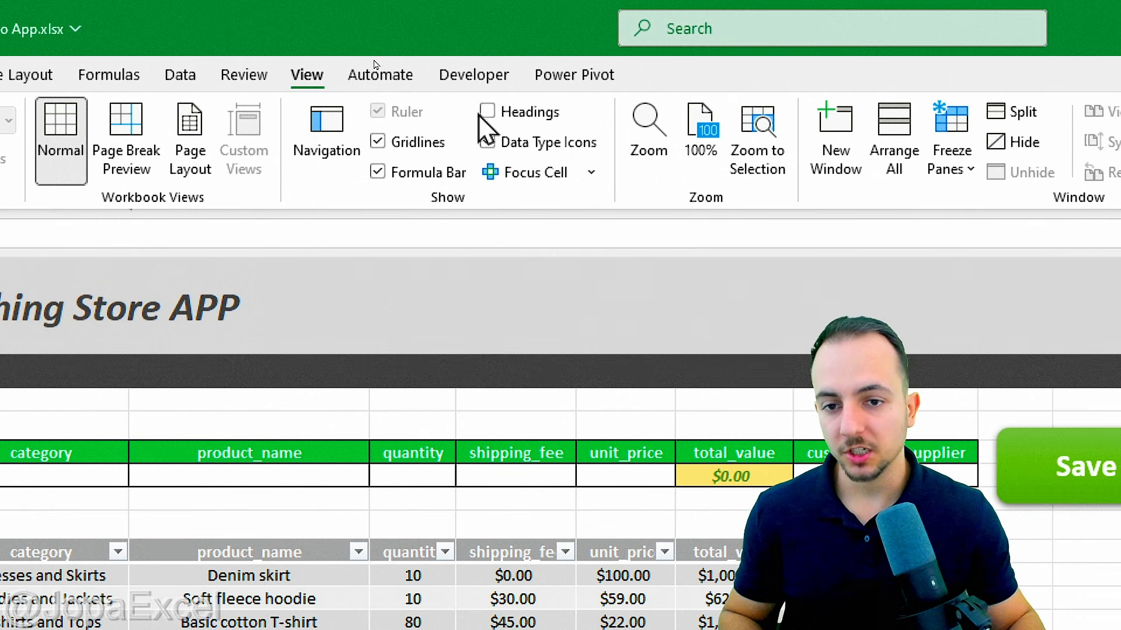
click(385, 144)
click(378, 174)
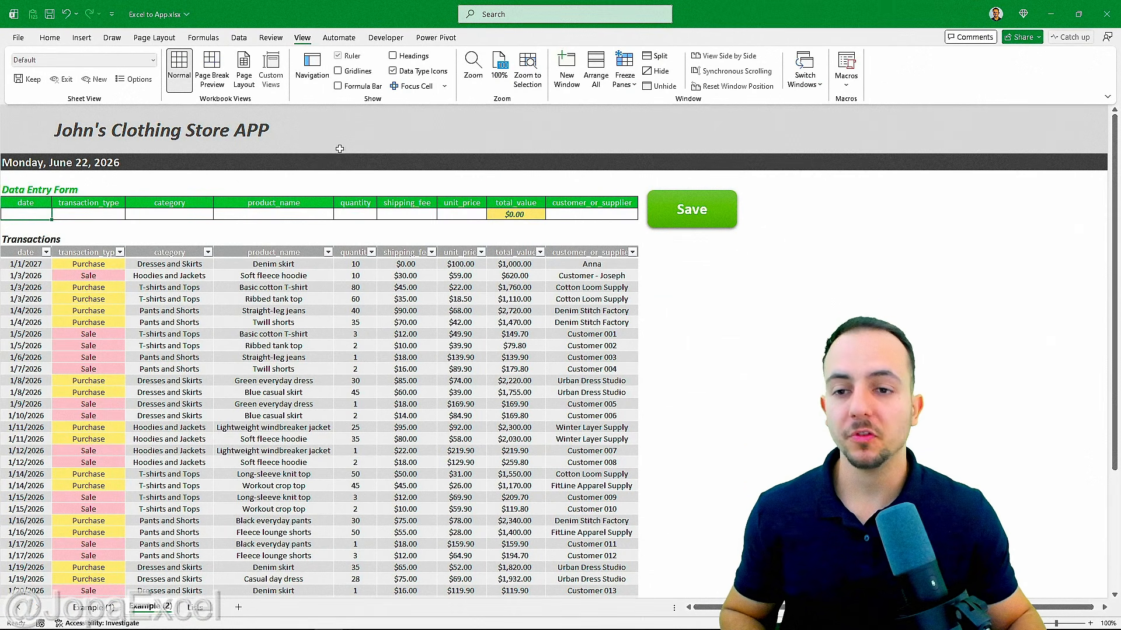
Step: Collapse the ribbon so only the tab names show
key(ctrl+2)
mouse_move(307, 26)
mouse_down()
mouse_move(285, 28)
mouse_move(350, 61)
mouse_move(435, 28)
mouse_up()
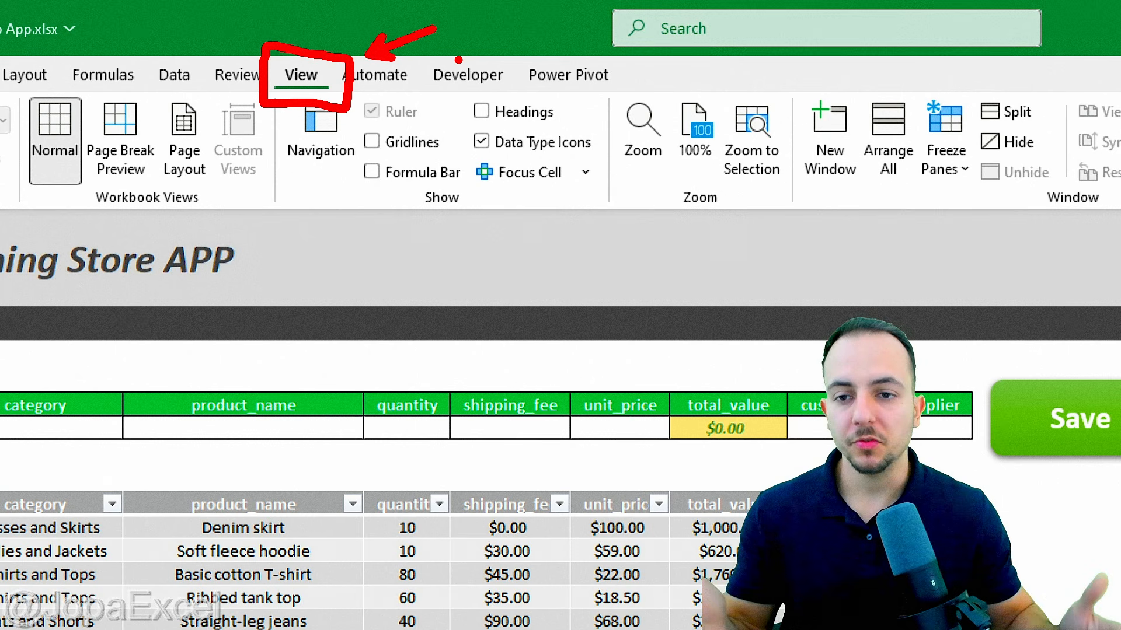
key(Escape)
double_click(316, 67)
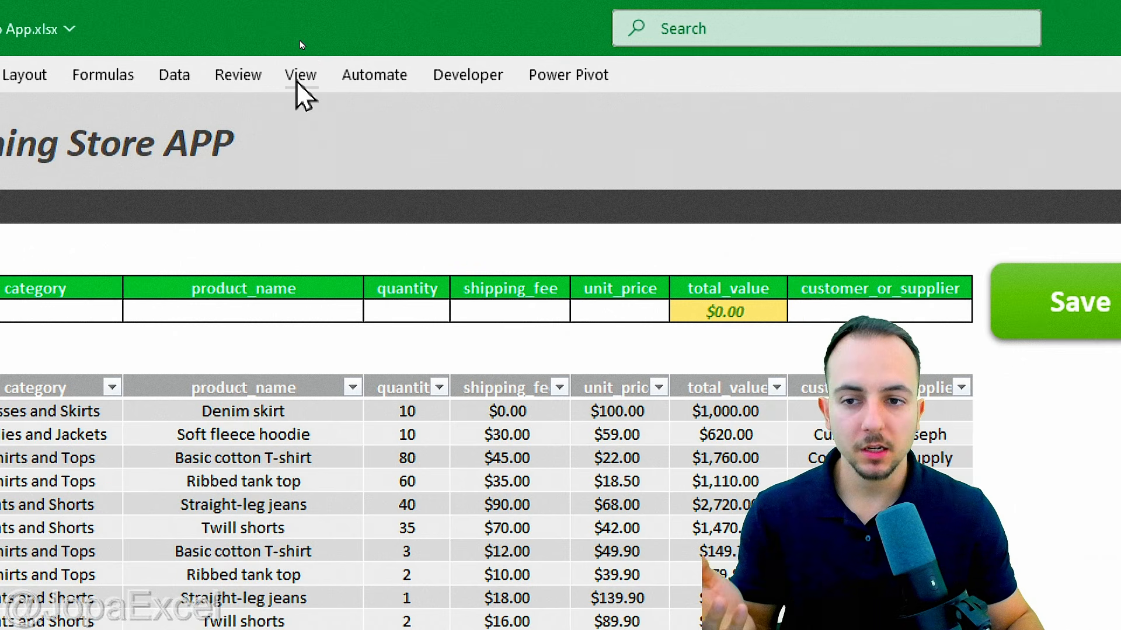
click(298, 76)
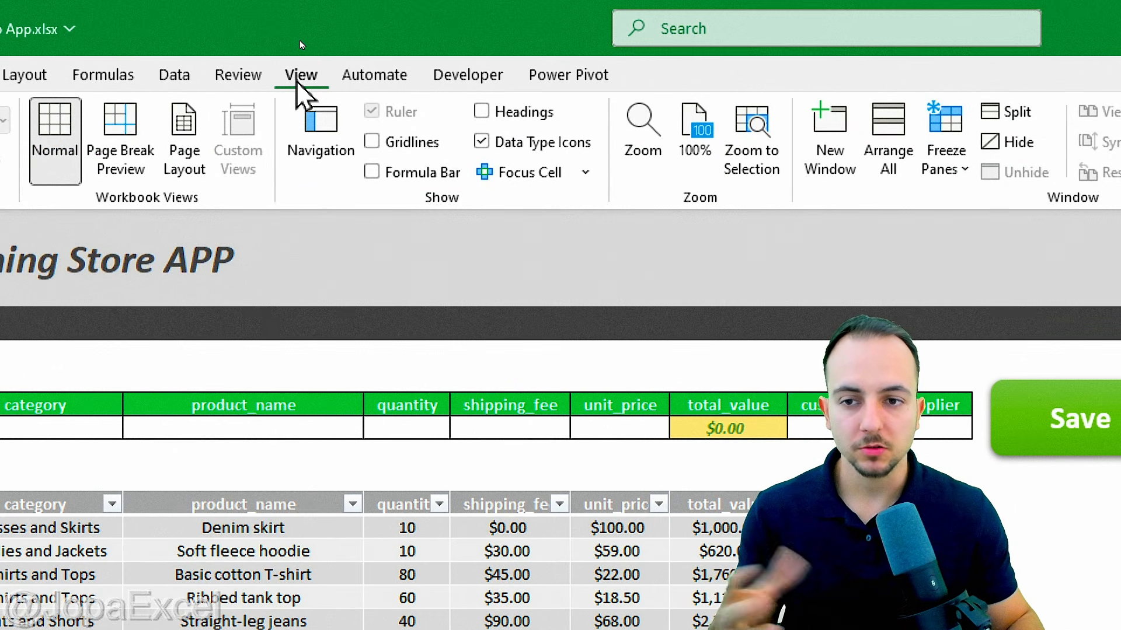
click(301, 76)
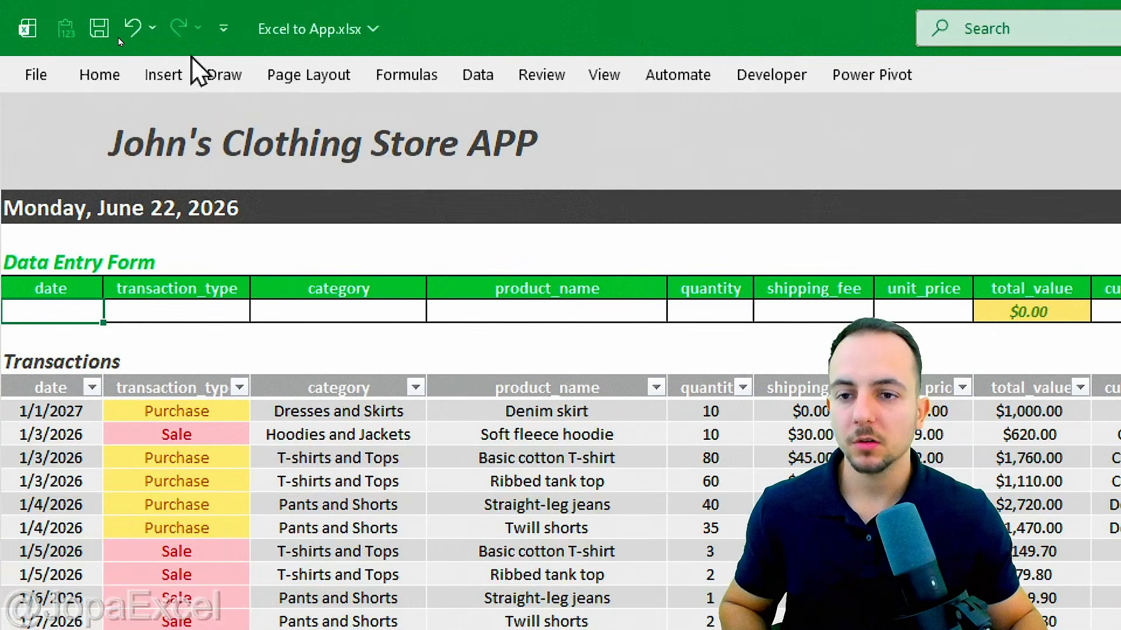
Step: Open the File backstage view for saving the workbook
drag(320, 50, 389, 52)
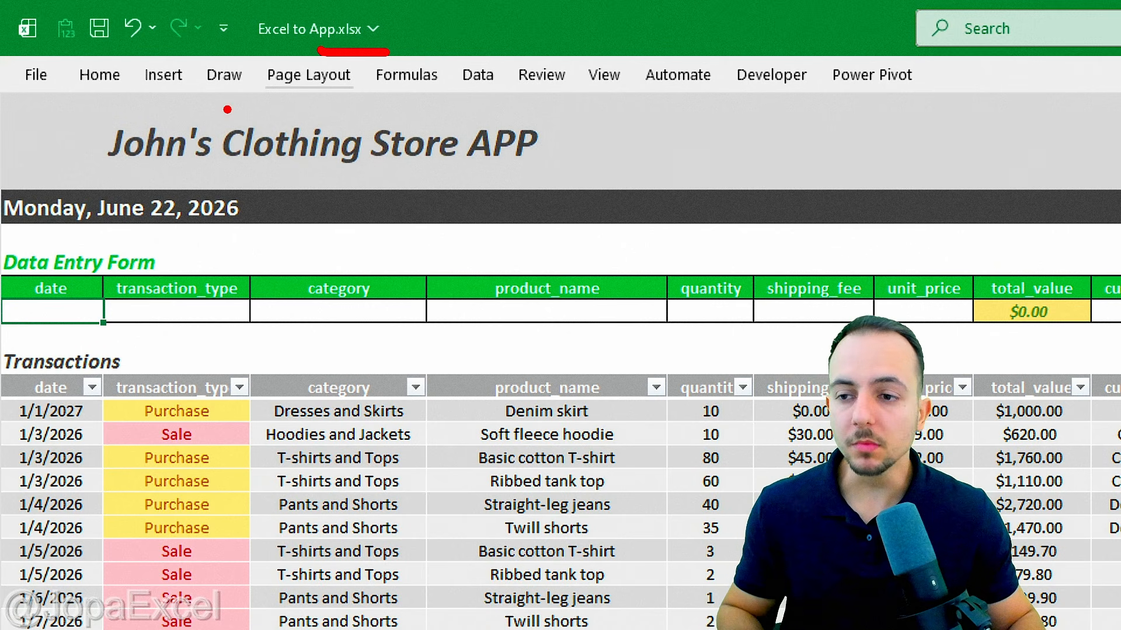
click(35, 76)
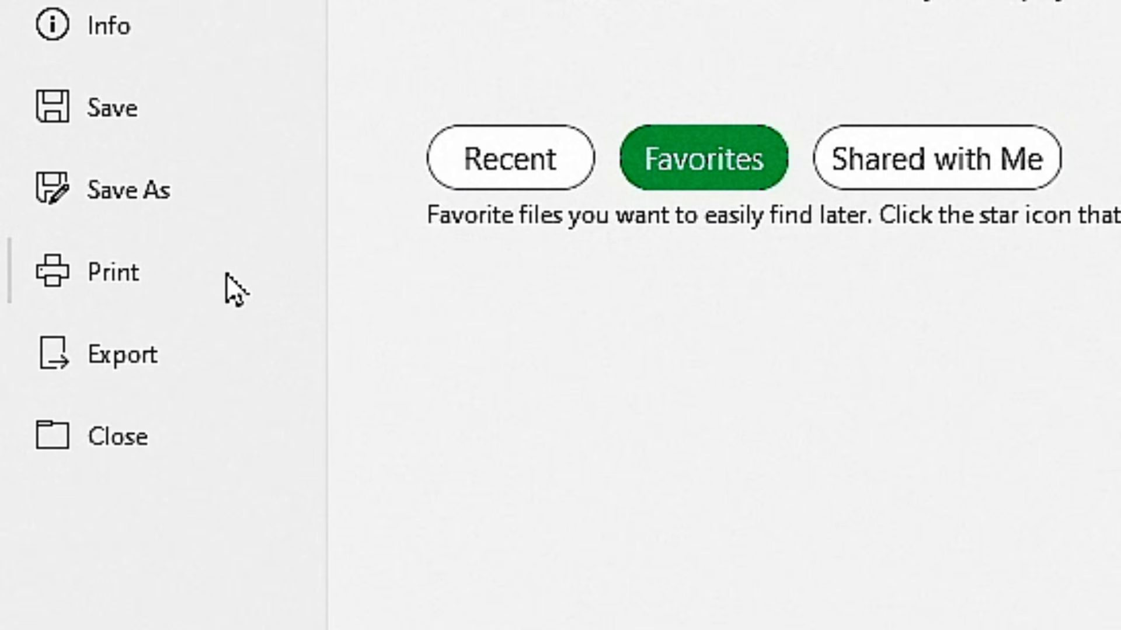
Step: In Save As, choose Excel Macro-Enabled Workbook (*.xlsm) and name the file 'My app in Excel'
click(170, 215)
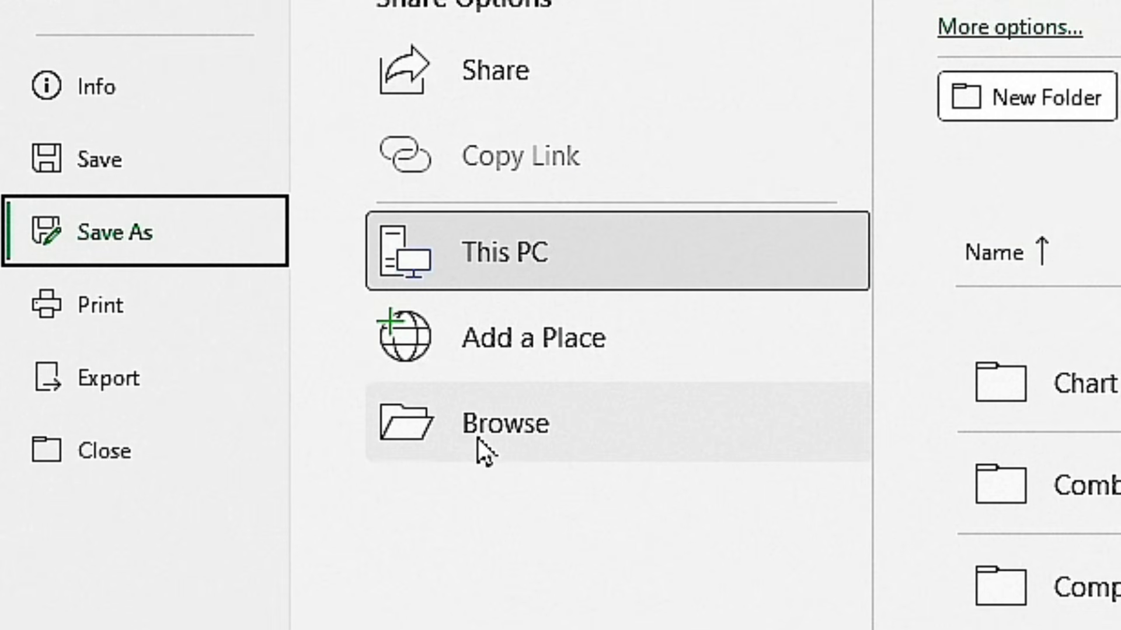
click(477, 432)
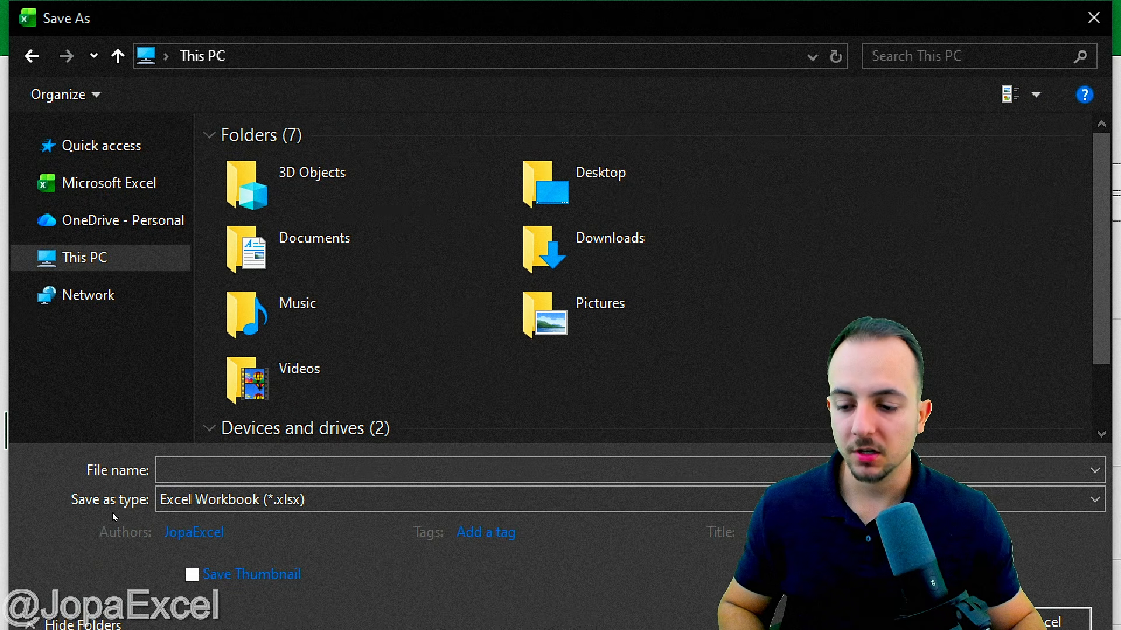
drag(70, 524, 309, 524)
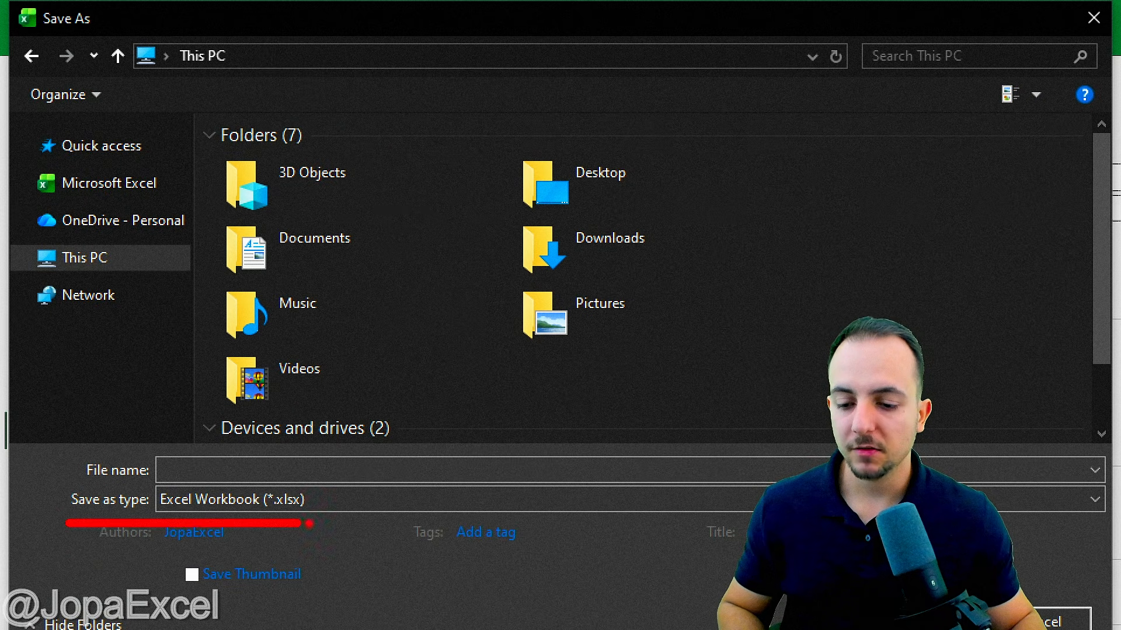
click(290, 506)
click(283, 538)
key(ctrl+2)
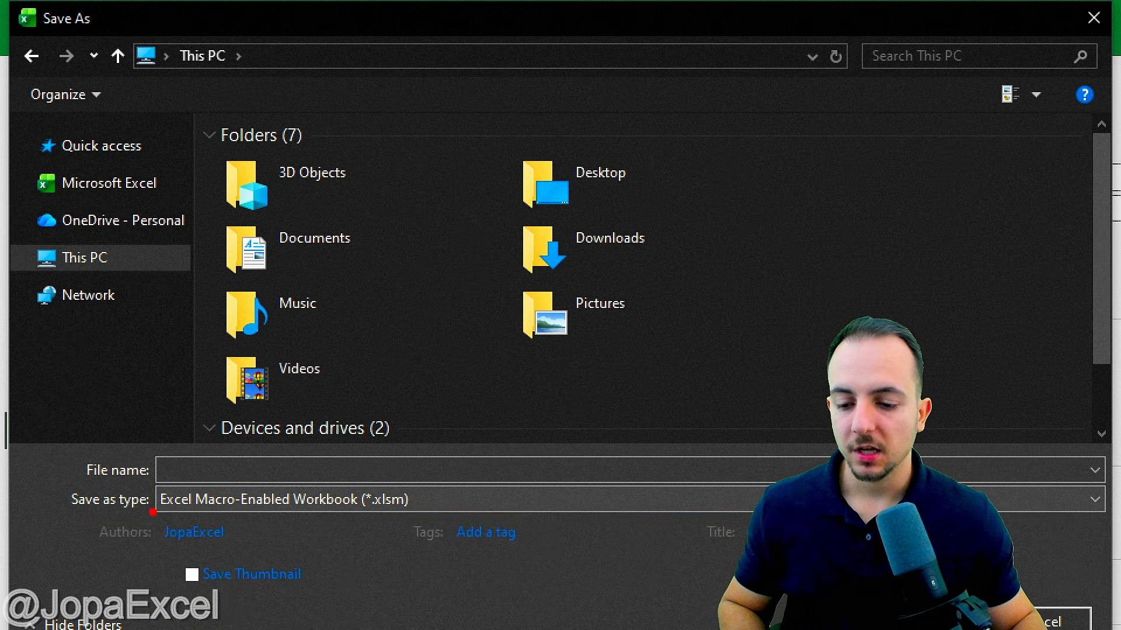
mouse_move(154, 516)
mouse_down()
mouse_move(433, 516)
mouse_move(479, 482)
mouse_up()
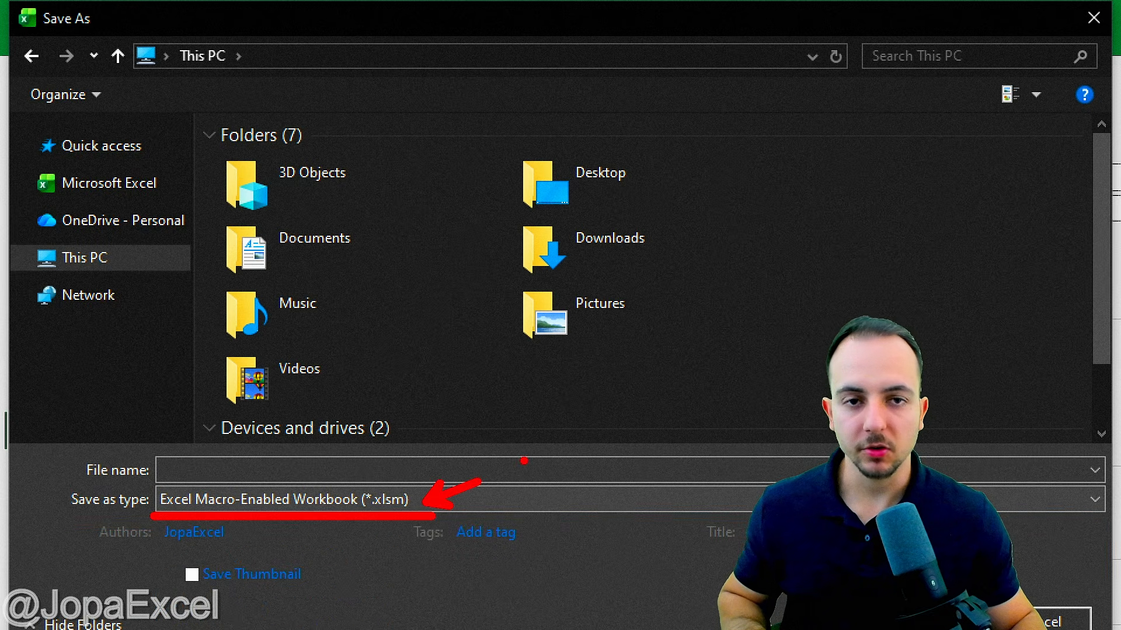
drag(167, 474, 255, 471)
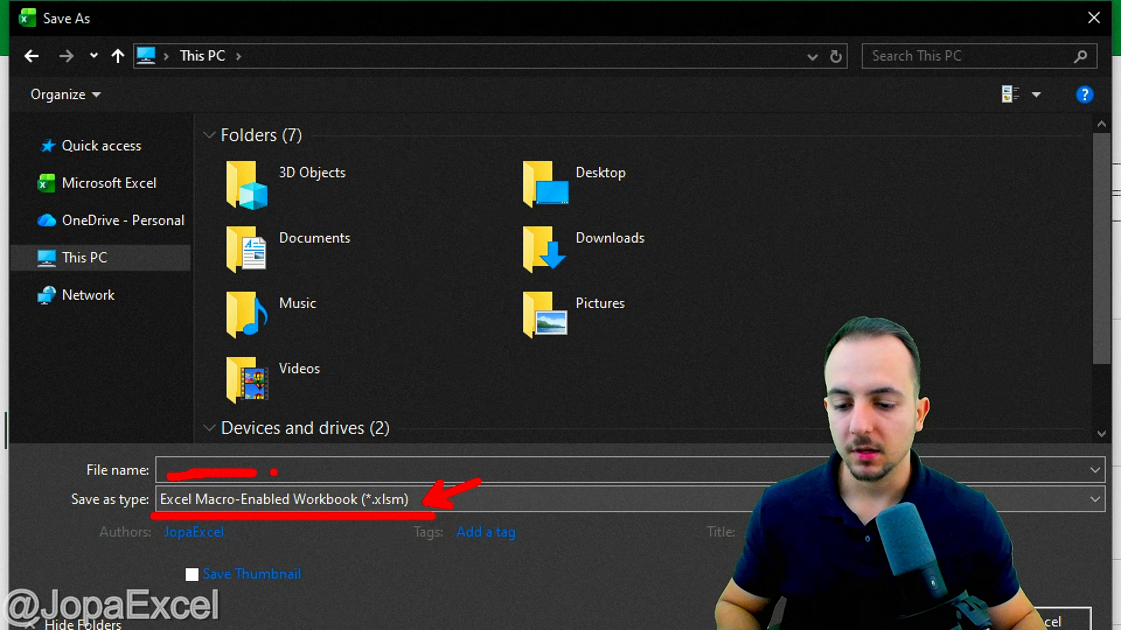
key(Escape)
text(M)
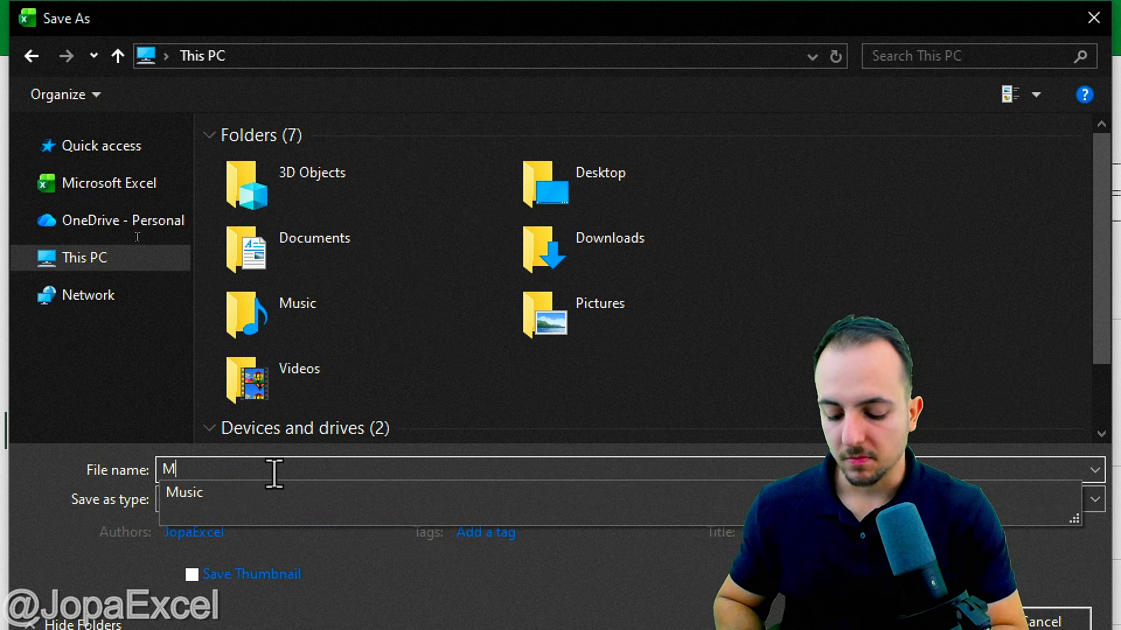
text(y app in Excel)
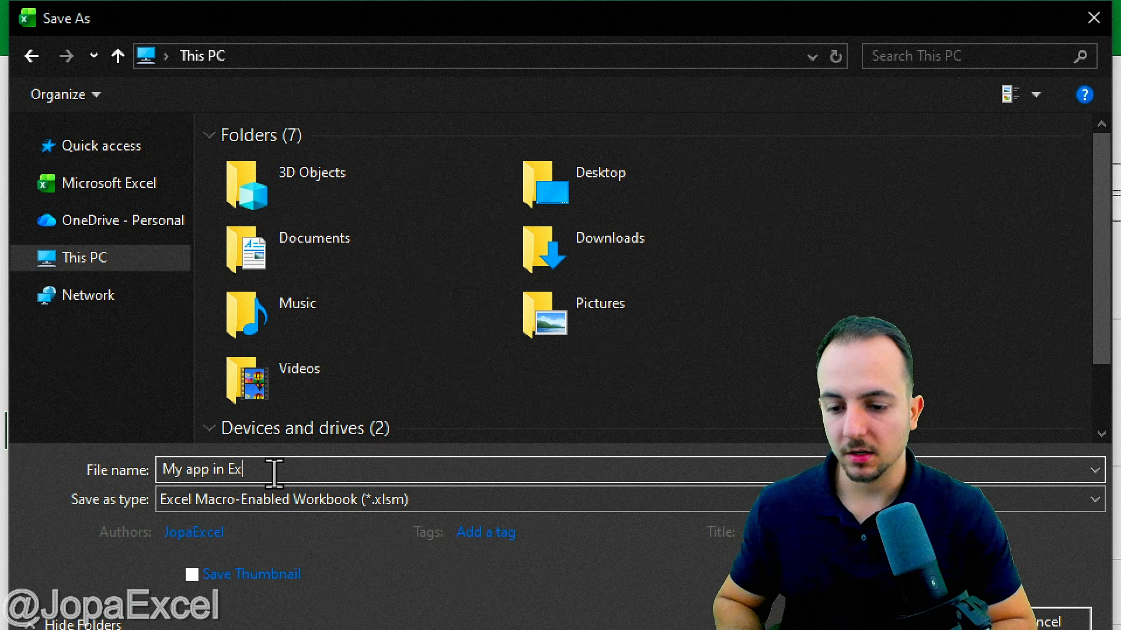